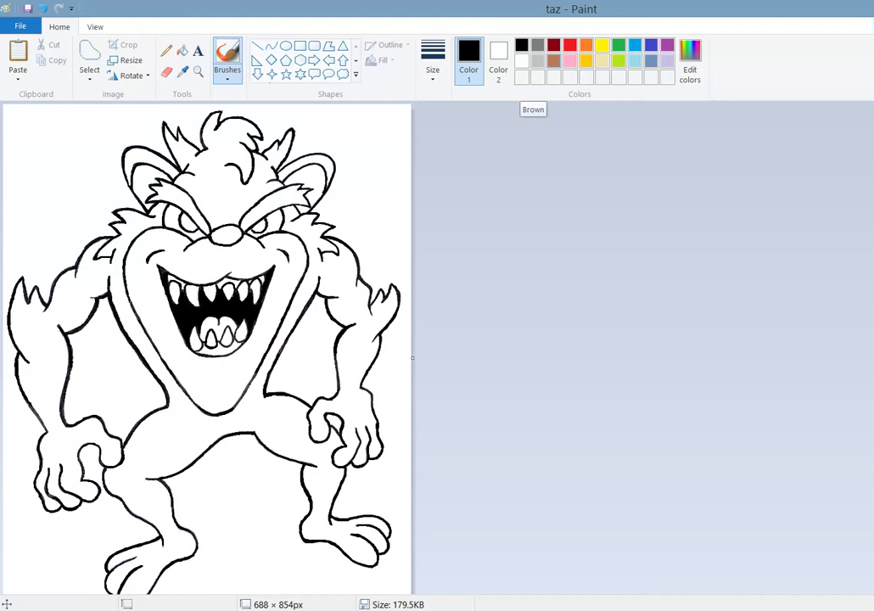
Fill the character's head, outer ears and body with the palette's brown.
{"action": "left_click", "coordinate": [553, 60]}
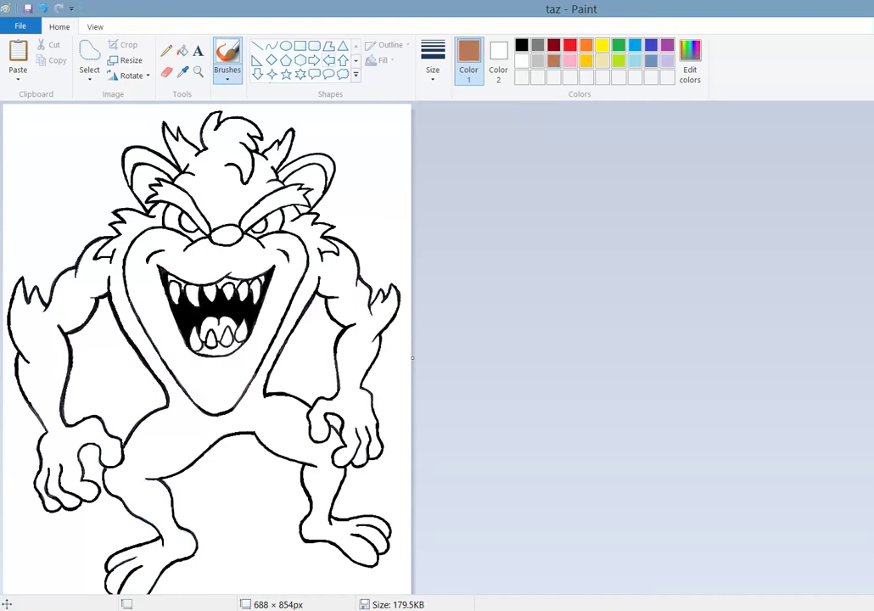
{"action": "left_click", "coordinate": [183, 51]}
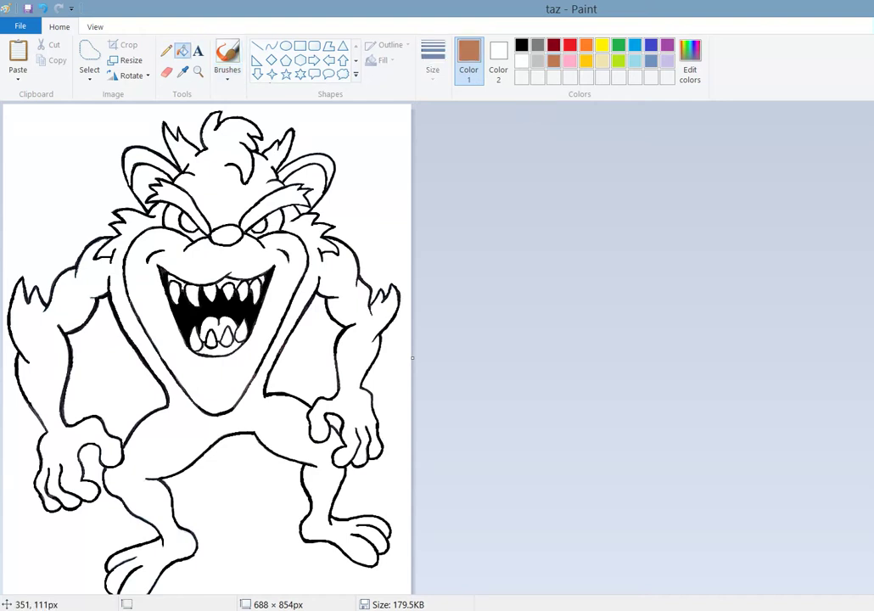
{"action": "left_click", "coordinate": [219, 195]}
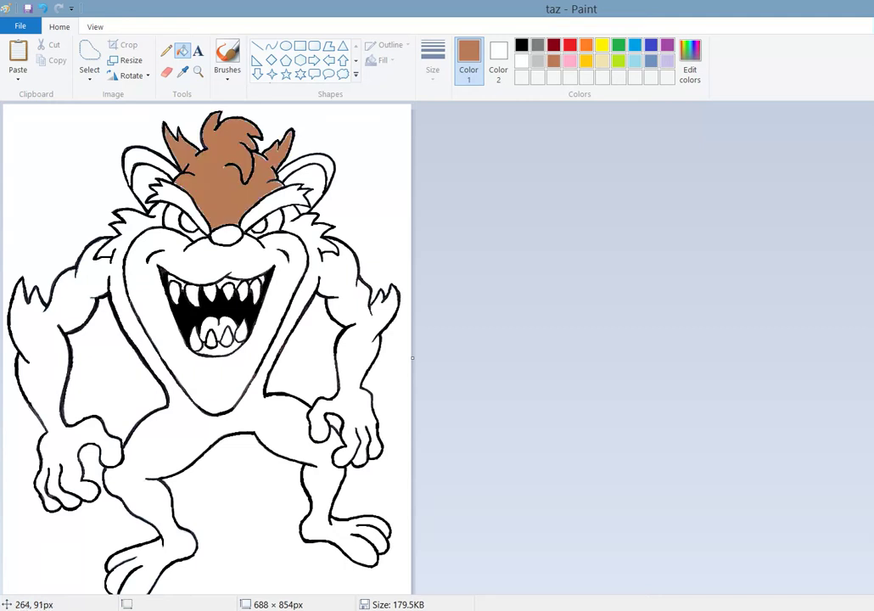
{"action": "left_click", "coordinate": [144, 162]}
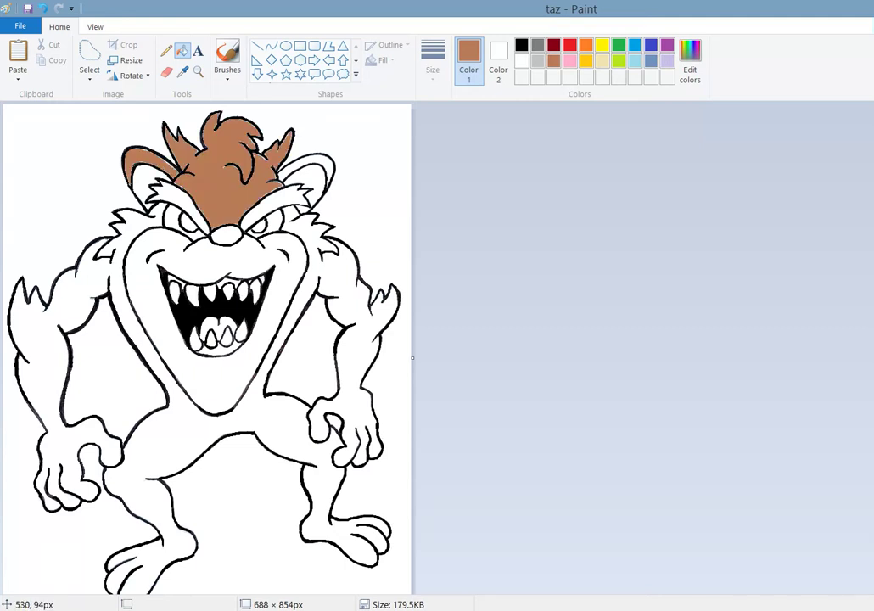
{"action": "left_click", "coordinate": [306, 165]}
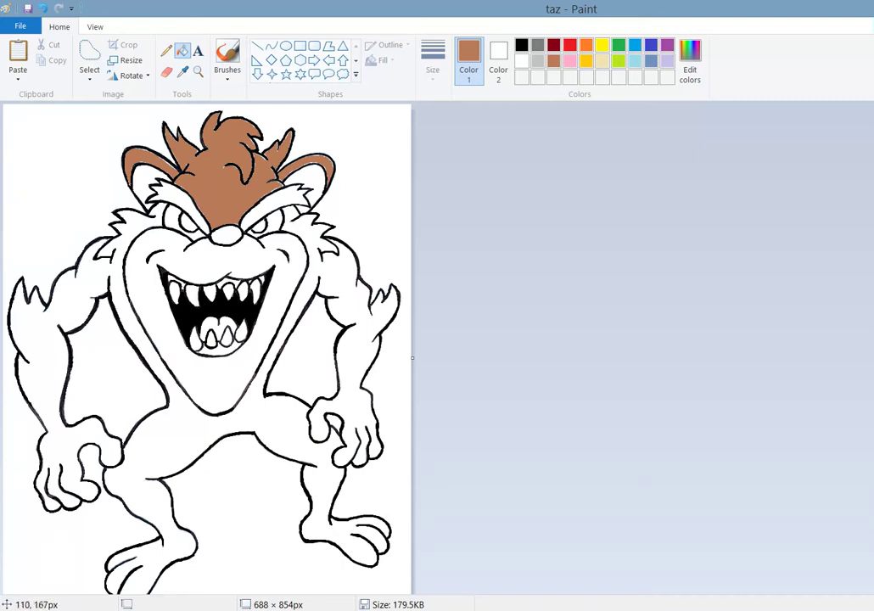
{"action": "left_click", "coordinate": [72, 295]}
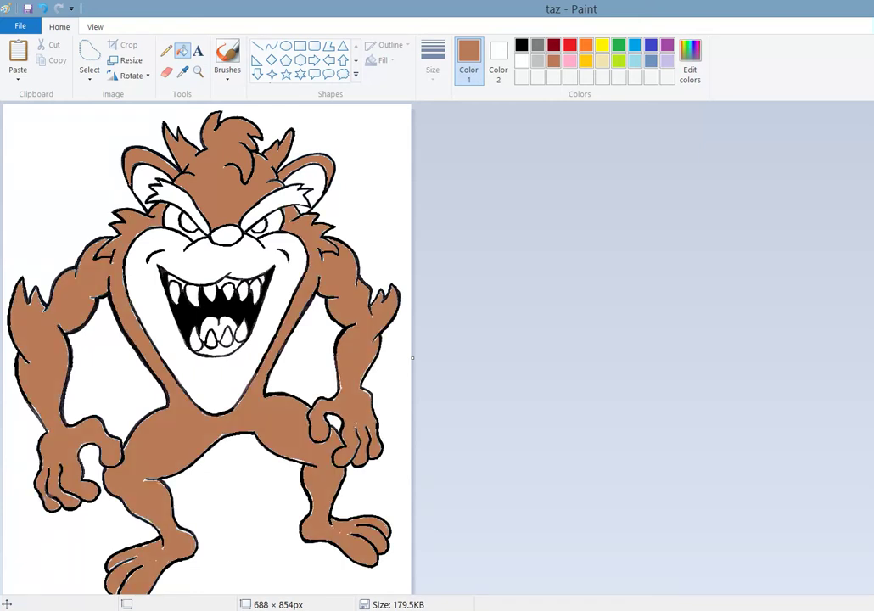
Create a custom tan colour with red 222, green 189 and blue 143, and make it the foreground colour.
{"action": "left_click", "coordinate": [602, 61]}
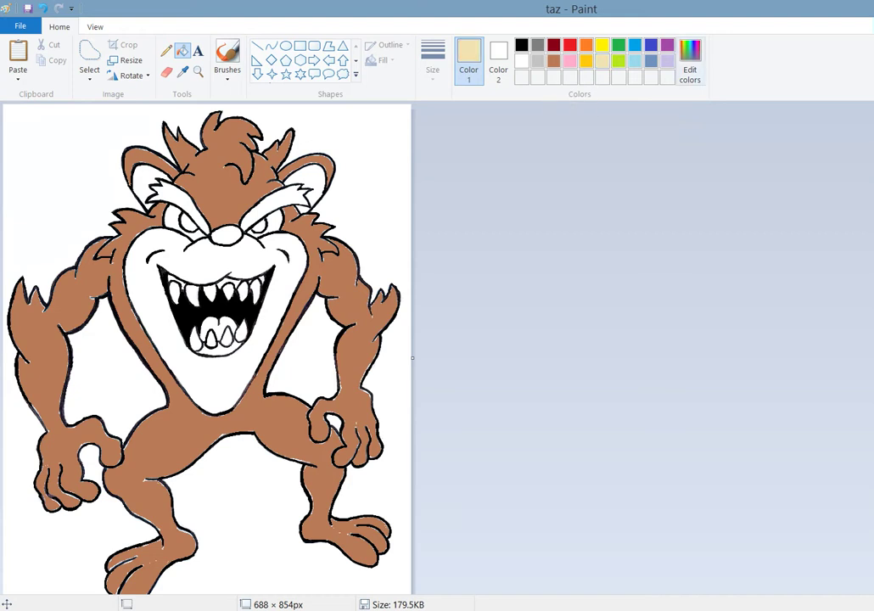
{"action": "left_click", "coordinate": [689, 64]}
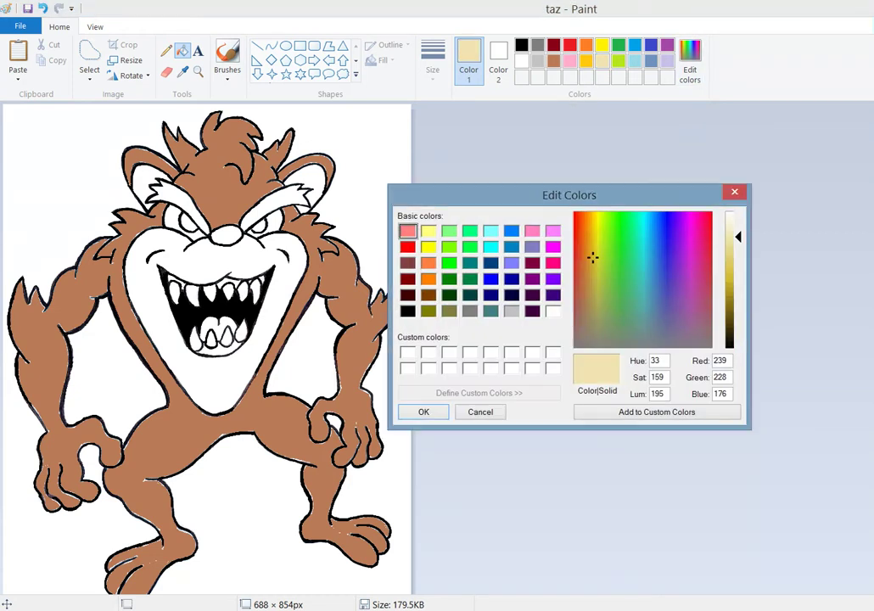
{"action": "left_click", "coordinate": [591, 259]}
{"action": "left_click_drag", "start_coordinate": [730, 237], "coordinate": [730, 251]}
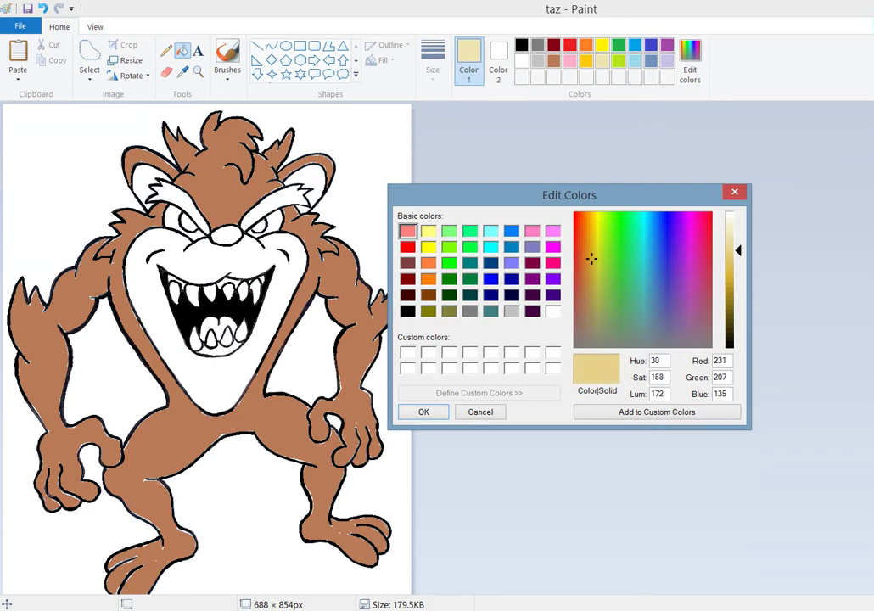
{"action": "left_click_drag", "start_coordinate": [591, 259], "coordinate": [587, 274]}
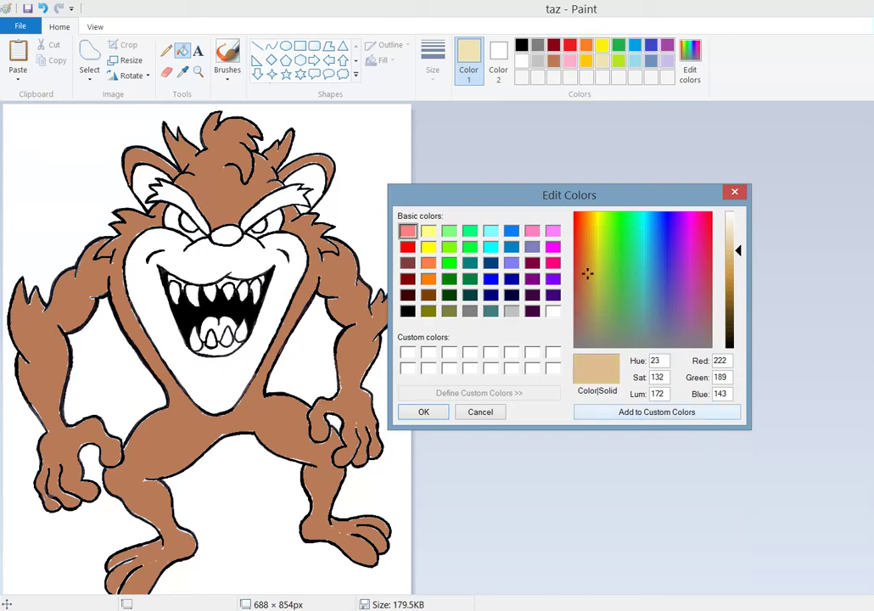
{"action": "left_click", "coordinate": [657, 412]}
{"action": "left_click", "coordinate": [423, 411]}
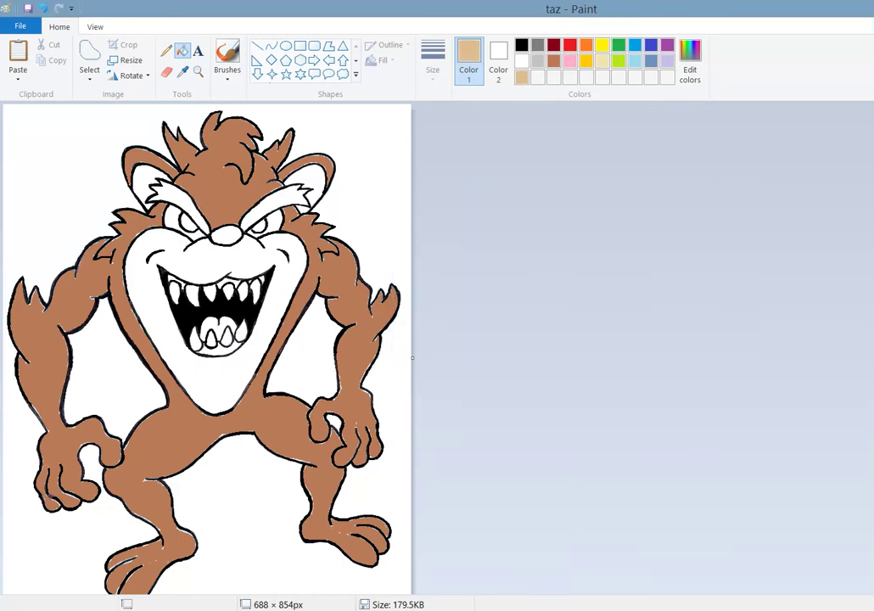
Fill the lower face around the mouth with the custom tan and both eyebrows with dark gray.
{"action": "left_click", "coordinate": [205, 377]}
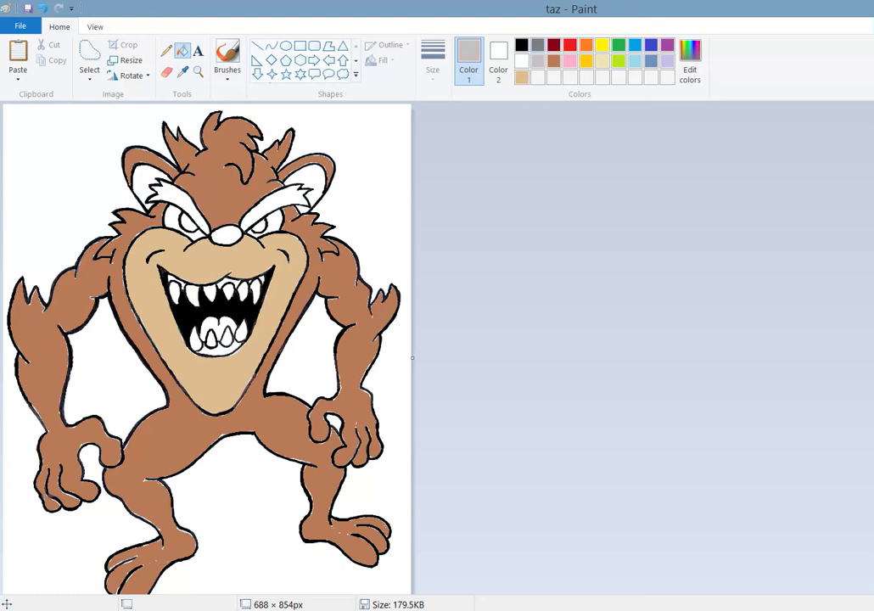
{"action": "left_click", "coordinate": [537, 45]}
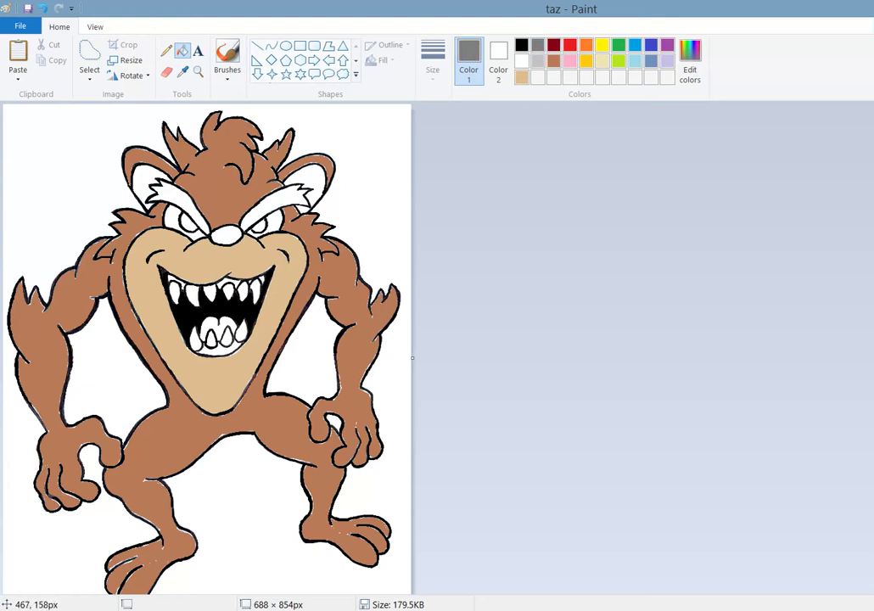
{"action": "left_click", "coordinate": [281, 199]}
{"action": "left_click", "coordinate": [185, 197]}
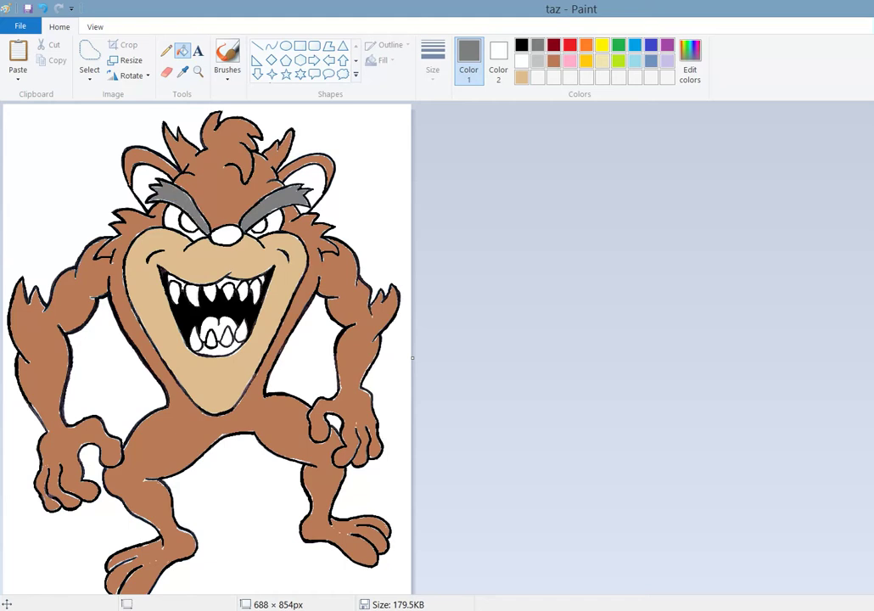
Create a custom pale pink colour with red 232, green 198 and blue 183, and make it the foreground colour.
{"action": "left_click", "coordinate": [569, 60]}
{"action": "left_click", "coordinate": [602, 60]}
{"action": "left_click", "coordinate": [689, 60]}
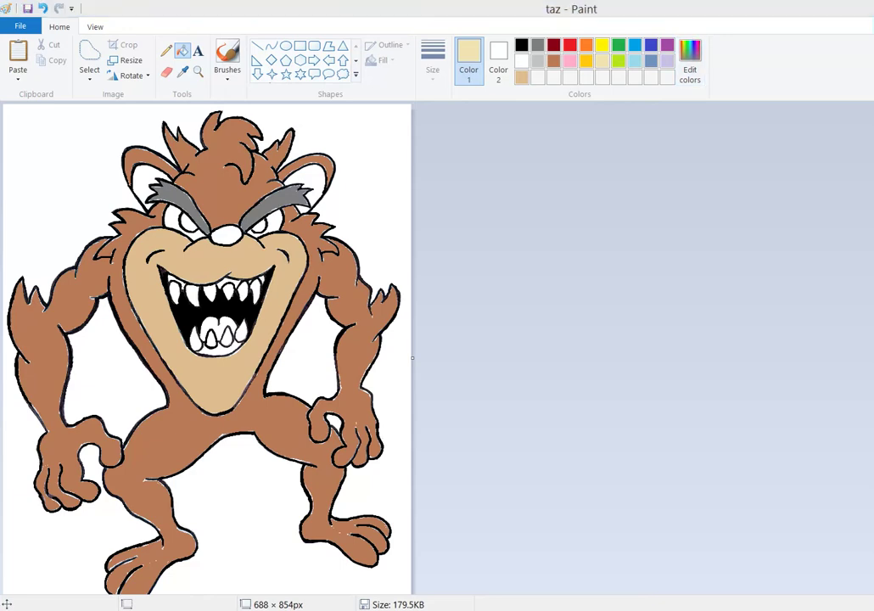
{"action": "left_click_drag", "start_coordinate": [593, 257], "coordinate": [581, 277]}
{"action": "left_click", "coordinate": [657, 412]}
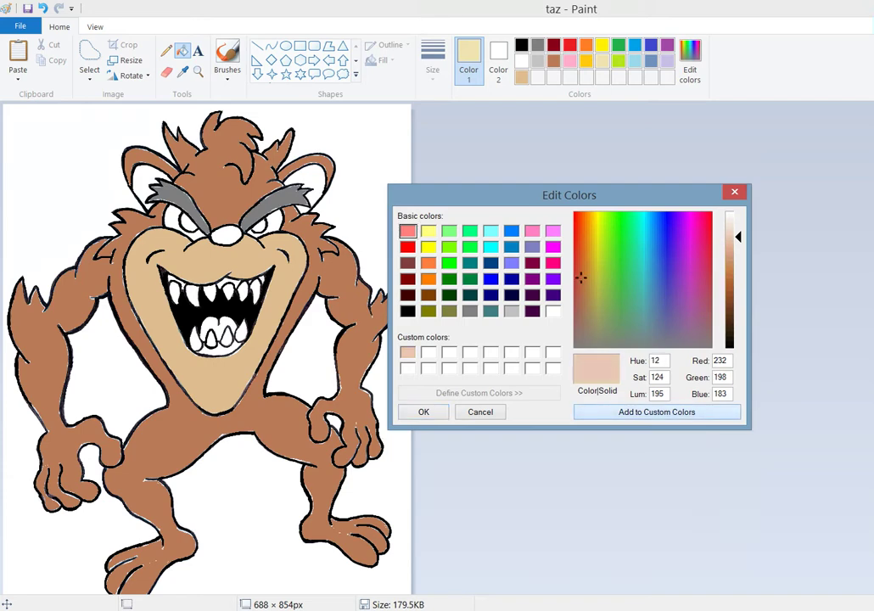
{"action": "left_click", "coordinate": [424, 411]}
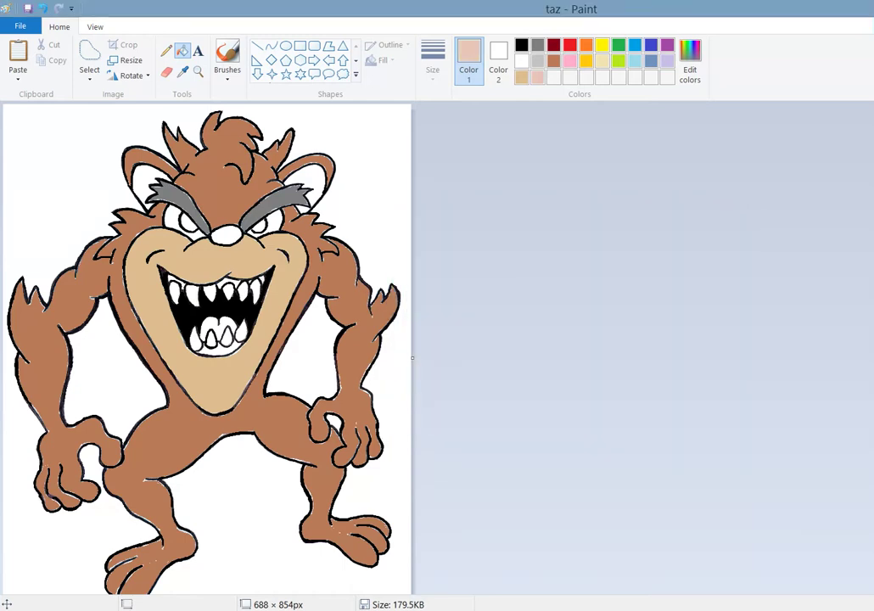
Fill both inner ears with the custom pale pink and the nose with black.
{"action": "left_click", "coordinate": [312, 180]}
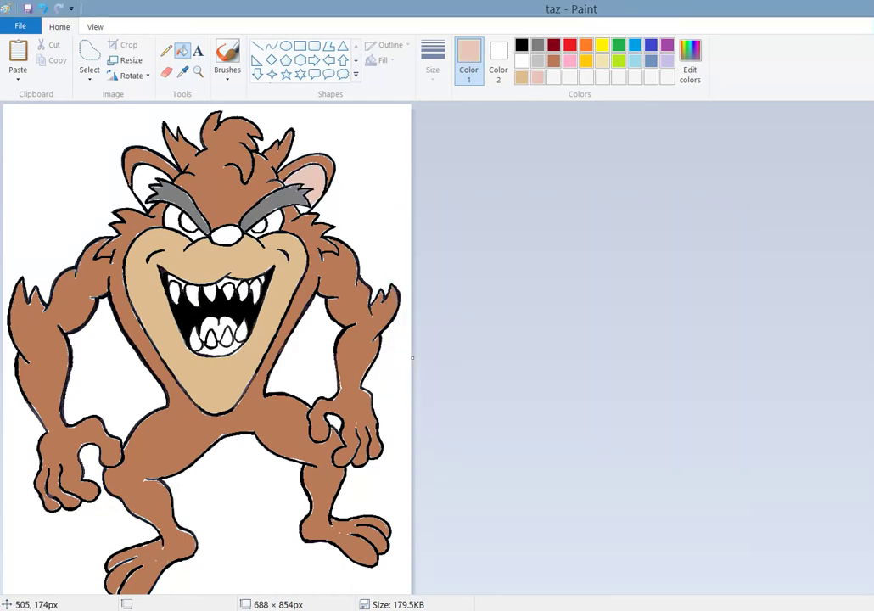
{"action": "left_click", "coordinate": [143, 177]}
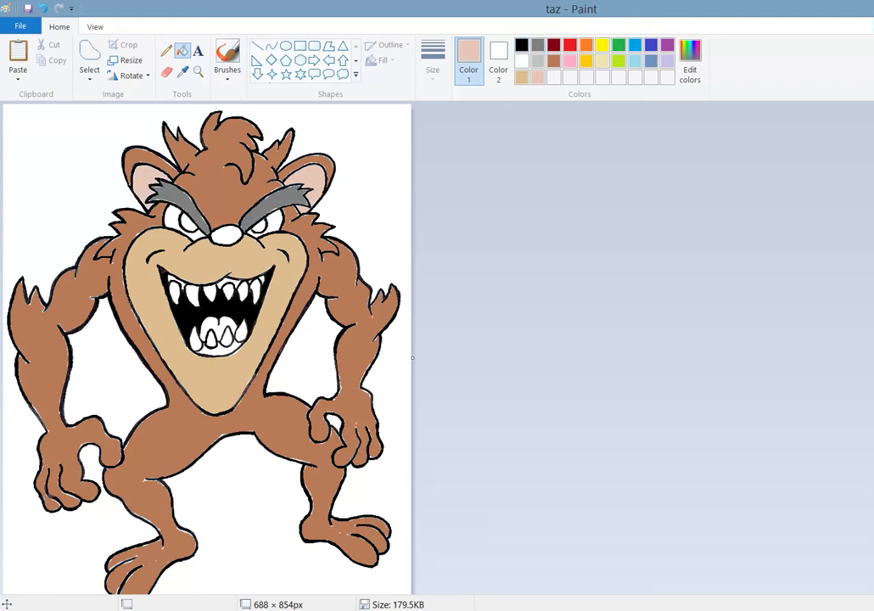
{"action": "left_click", "coordinate": [521, 45]}
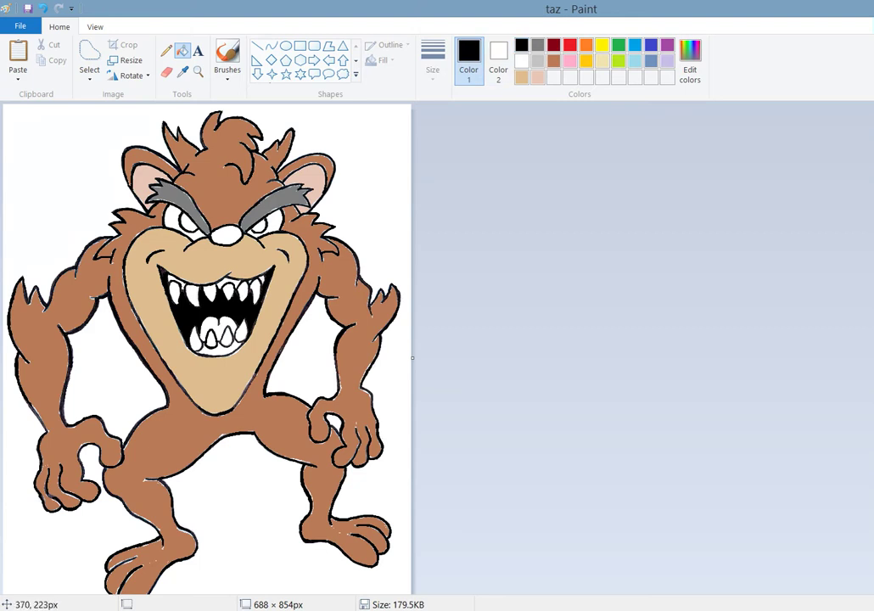
{"action": "left_click", "coordinate": [223, 237]}
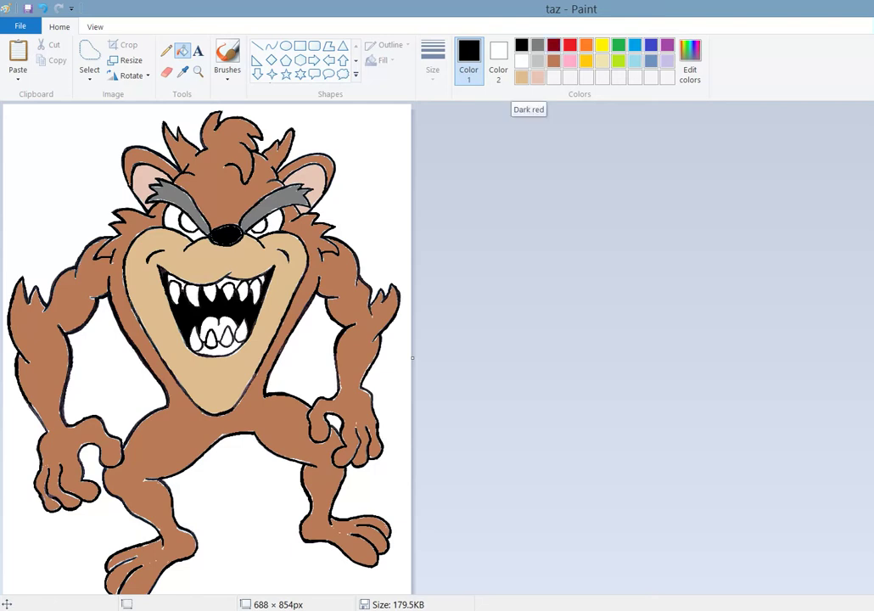
Create a custom dark brown with red 132, green 87 and blue 47, and fill both irises with it.
{"action": "left_click", "coordinate": [553, 45]}
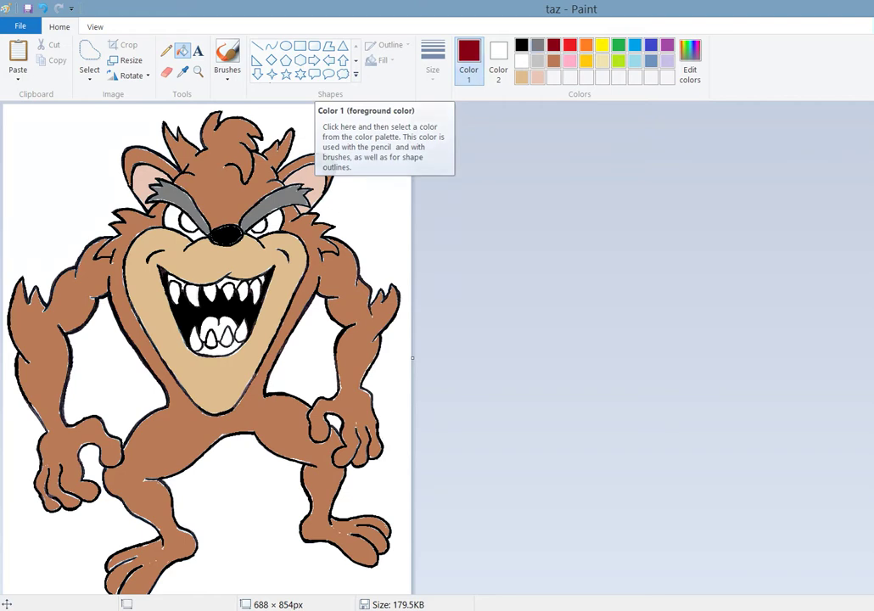
{"action": "left_click", "coordinate": [689, 63]}
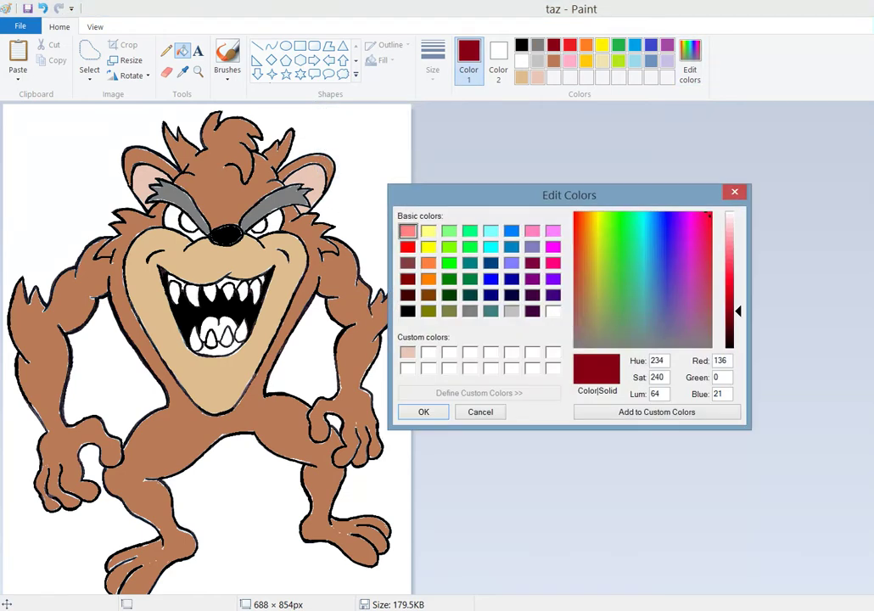
{"action": "left_click_drag", "start_coordinate": [588, 271], "coordinate": [584, 282]}
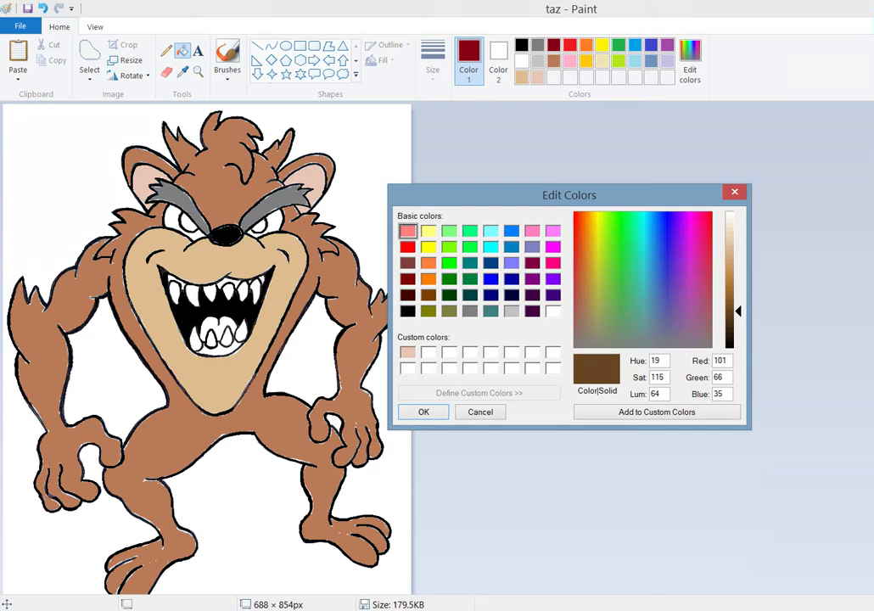
{"action": "left_click_drag", "start_coordinate": [732, 311], "coordinate": [732, 300]}
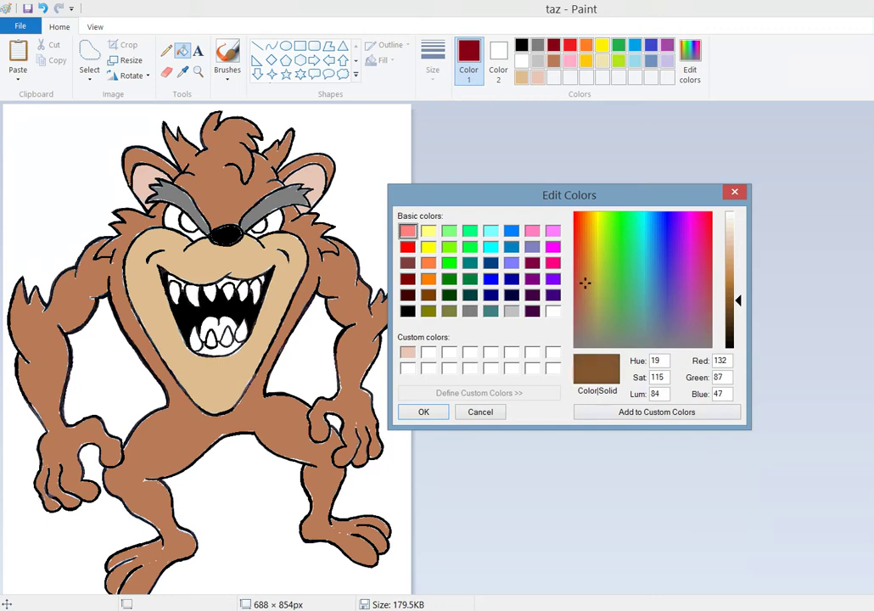
{"action": "left_click", "coordinate": [657, 412]}
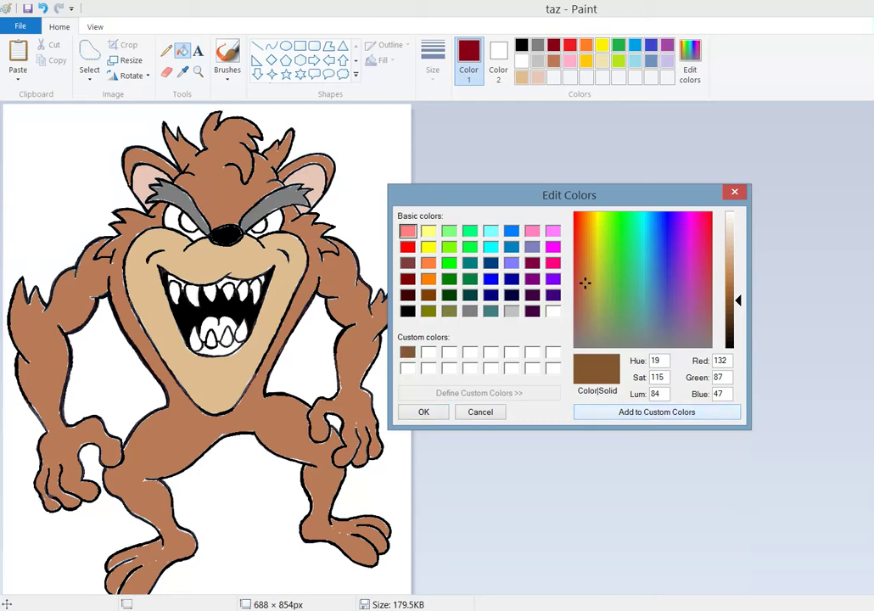
{"action": "left_click", "coordinate": [424, 412]}
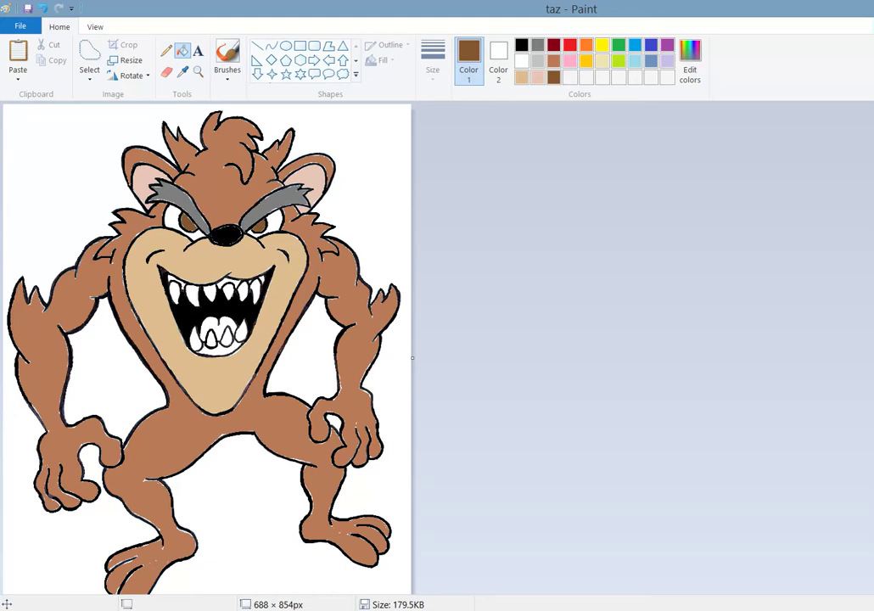
Brush dark brown shading along the underside and upper contour of the shoulder and upper arm on the drawing's left side.
{"action": "left_click", "coordinate": [227, 60]}
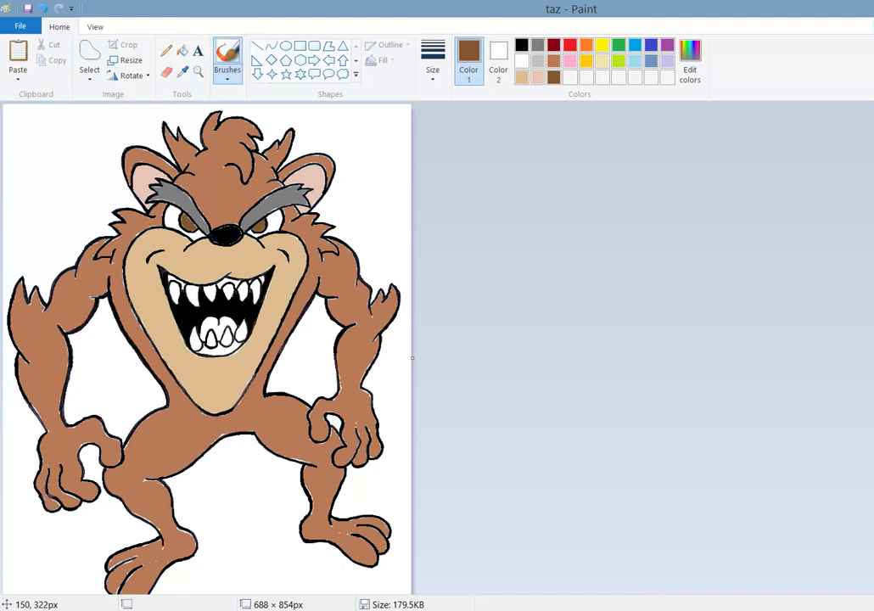
{"action": "left_click_drag", "start_coordinate": [100, 292], "coordinate": [104, 287]}
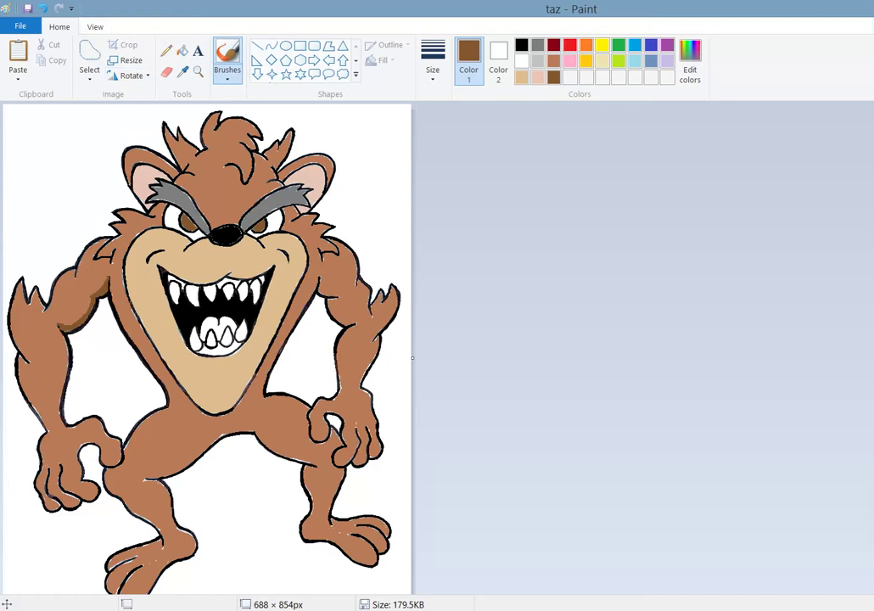
{"action": "left_click", "coordinate": [95, 26]}
{"action": "left_click", "coordinate": [17, 53]}
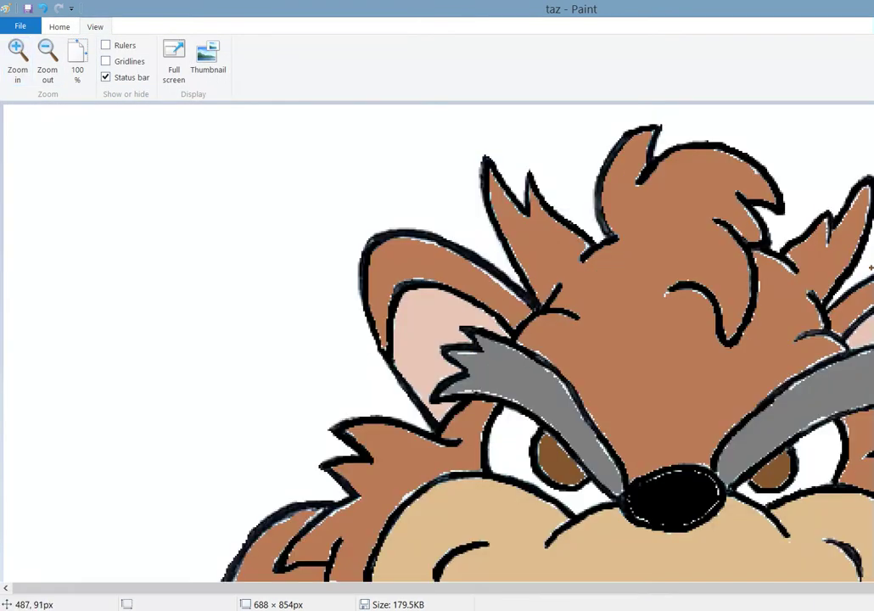
{"action": "scroll", "coordinate": [233, 206], "scroll_direction": "down", "scroll_amount": 5}
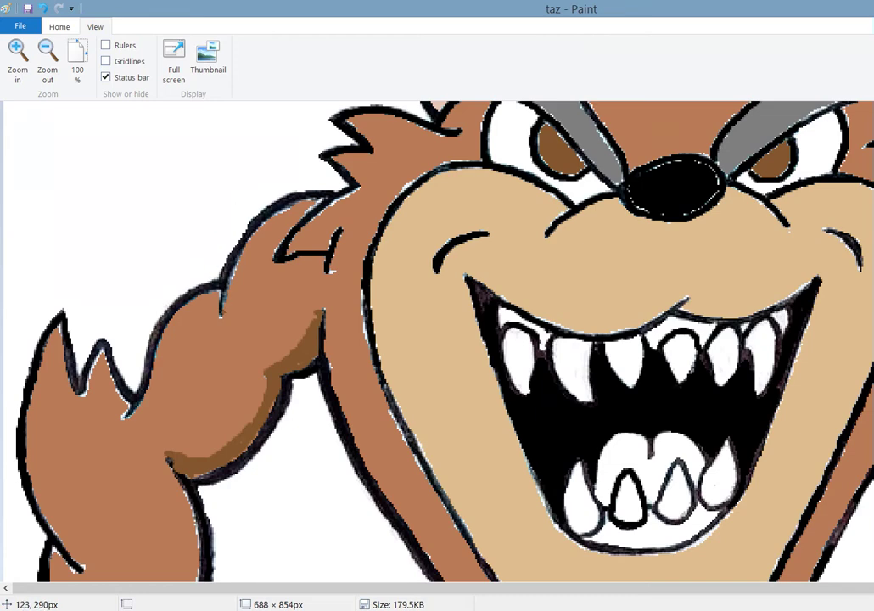
{"action": "mouse_move", "coordinate": [221, 316]}
{"action": "left_mouse_down"}
{"action": "mouse_move", "coordinate": [253, 237]}
{"action": "mouse_move", "coordinate": [274, 220]}
{"action": "left_mouse_up"}
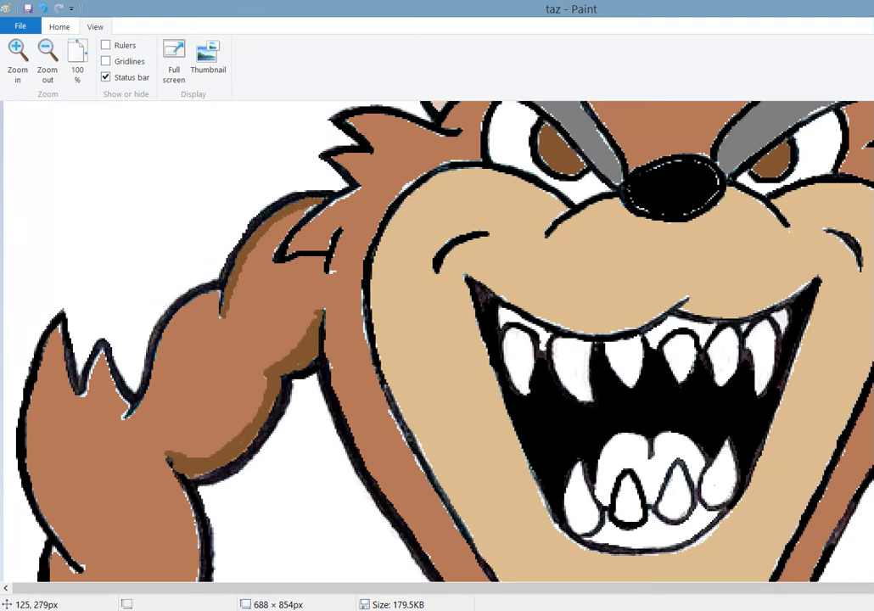
{"action": "mouse_move", "coordinate": [220, 307]}
{"action": "left_mouse_down"}
{"action": "mouse_move", "coordinate": [225, 335]}
{"action": "mouse_move", "coordinate": [217, 305]}
{"action": "mouse_move", "coordinate": [222, 310]}
{"action": "left_mouse_up"}
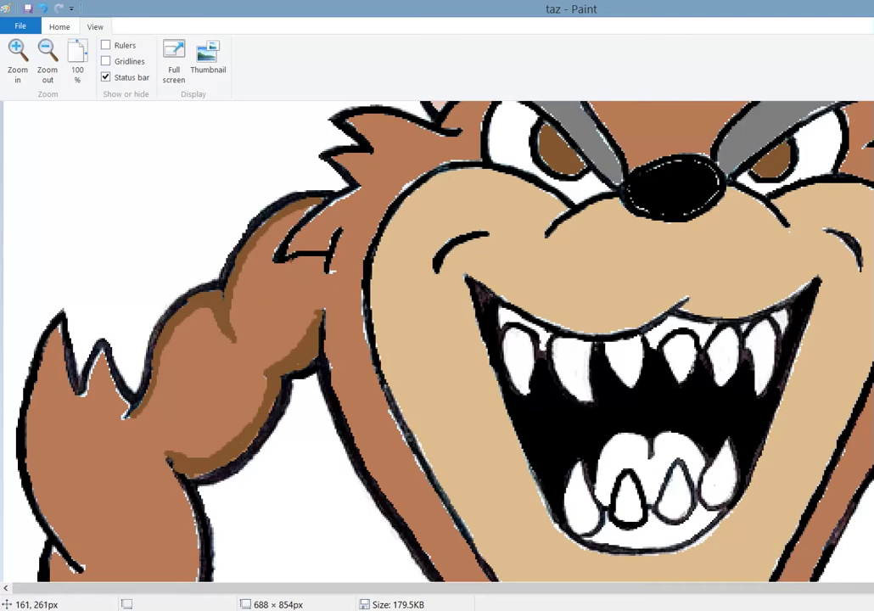
Brush dark brown shading beneath the shoulder fur tuft and along the elbow fur spikes of the same arm.
{"action": "left_click_drag", "start_coordinate": [292, 258], "coordinate": [284, 271]}
{"action": "mouse_move", "coordinate": [235, 224]}
{"action": "left_mouse_down"}
{"action": "mouse_move", "coordinate": [259, 211]}
{"action": "mouse_move", "coordinate": [252, 210]}
{"action": "left_mouse_up"}
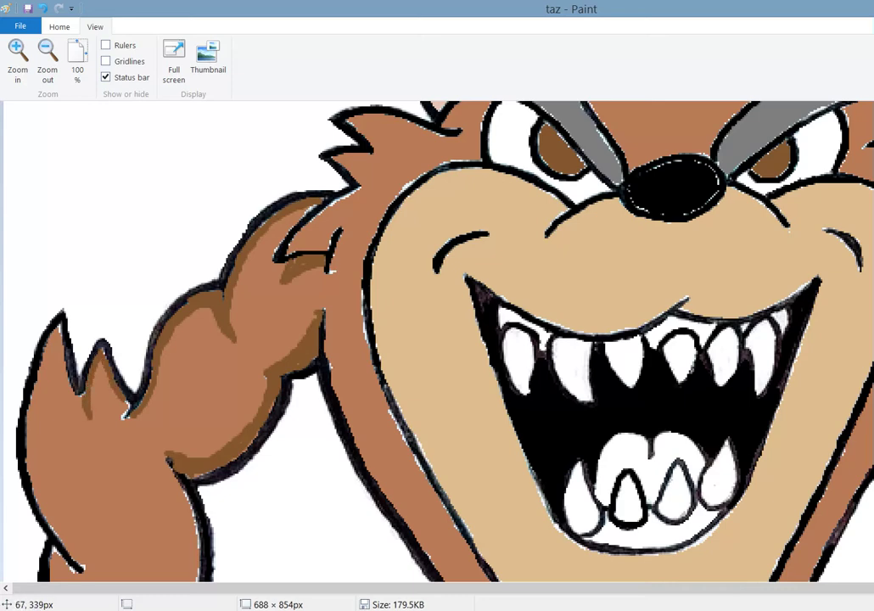
{"action": "mouse_move", "coordinate": [123, 413]}
{"action": "left_mouse_down"}
{"action": "mouse_move", "coordinate": [106, 427]}
{"action": "mouse_move", "coordinate": [137, 412]}
{"action": "left_mouse_up"}
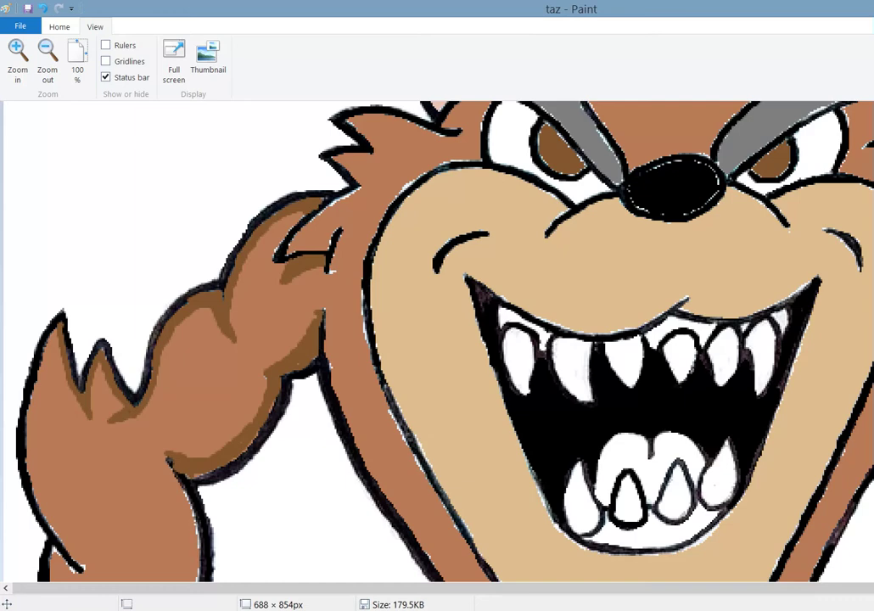
Brush dark brown shading along both edges of the forearm on the drawing's left side, from the elbow to the wrist.
{"action": "scroll", "coordinate": [524, 367], "scroll_direction": "down", "scroll_amount": 5}
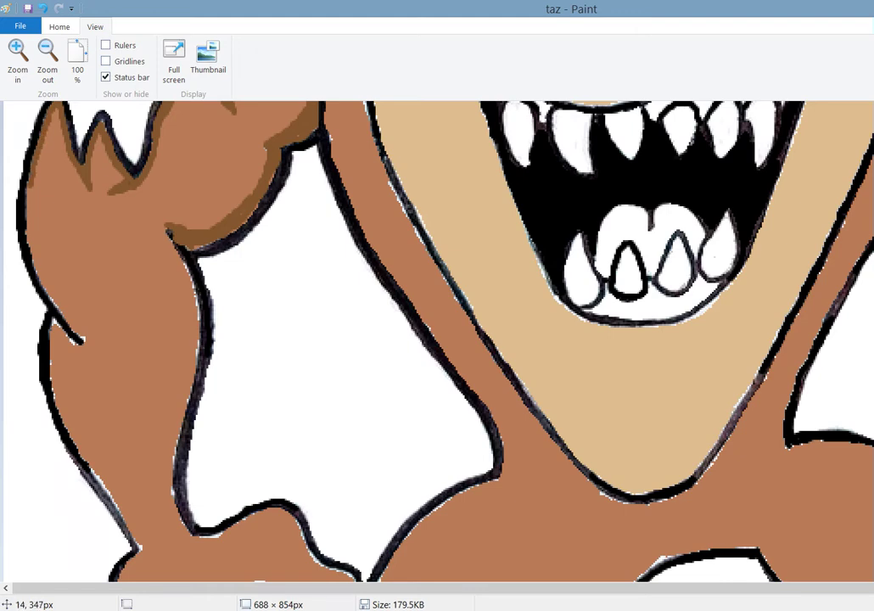
{"action": "mouse_move", "coordinate": [24, 153]}
{"action": "left_mouse_down"}
{"action": "mouse_move", "coordinate": [27, 221]}
{"action": "mouse_move", "coordinate": [86, 352]}
{"action": "left_mouse_up"}
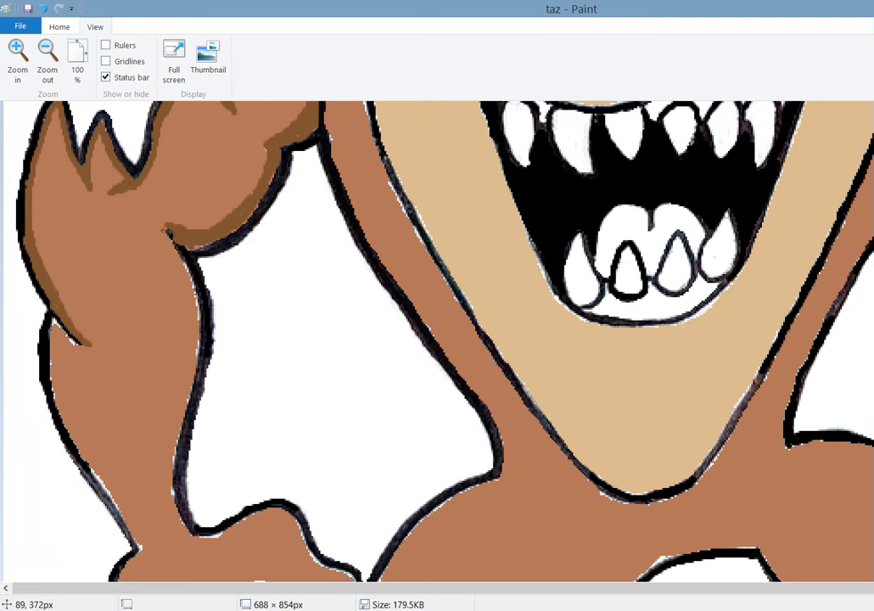
{"action": "left_click_drag", "start_coordinate": [132, 188], "coordinate": [156, 249]}
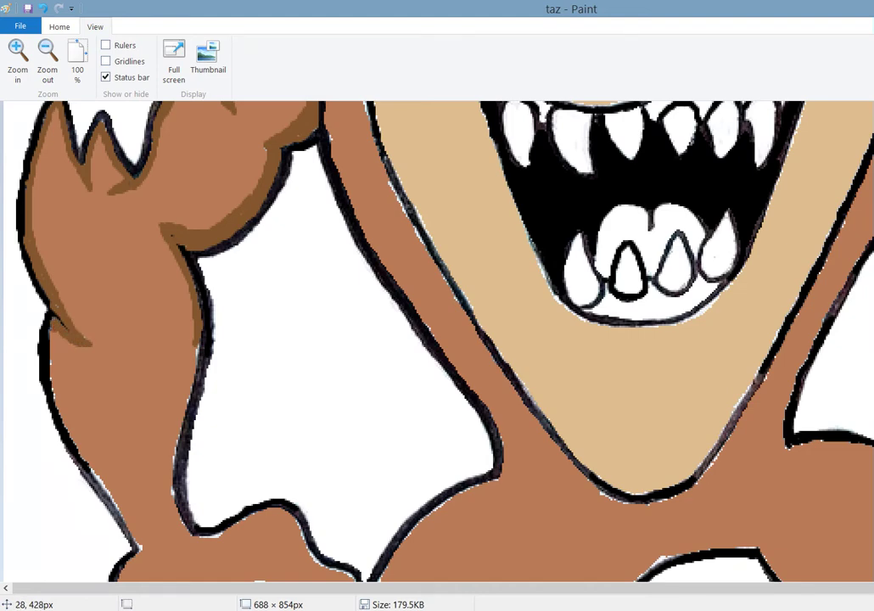
{"action": "mouse_move", "coordinate": [44, 268]}
{"action": "left_mouse_down"}
{"action": "mouse_move", "coordinate": [45, 311]}
{"action": "mouse_move", "coordinate": [63, 356]}
{"action": "mouse_move", "coordinate": [113, 440]}
{"action": "mouse_move", "coordinate": [51, 341]}
{"action": "mouse_move", "coordinate": [41, 267]}
{"action": "left_mouse_up"}
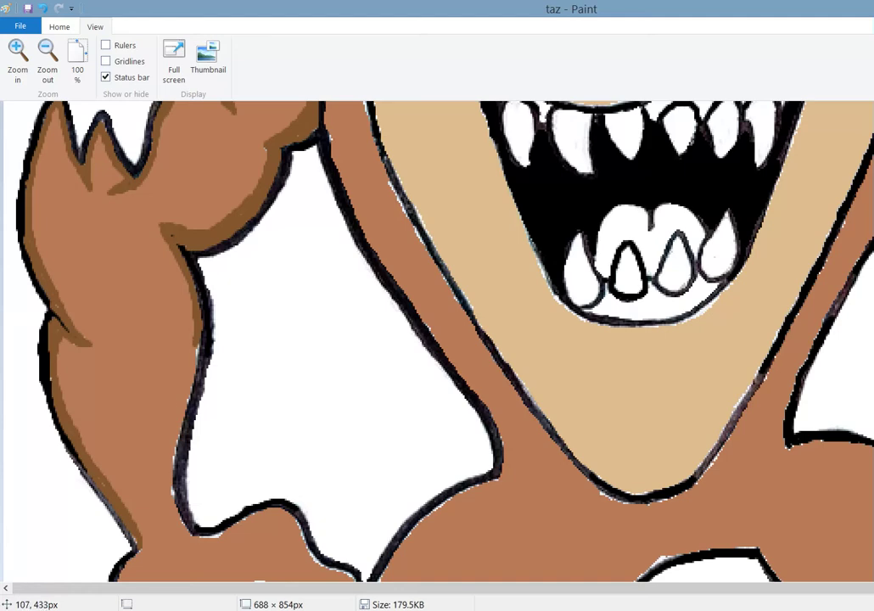
{"action": "mouse_move", "coordinate": [155, 273]}
{"action": "left_mouse_down"}
{"action": "mouse_move", "coordinate": [134, 384]}
{"action": "mouse_move", "coordinate": [154, 428]}
{"action": "left_mouse_up"}
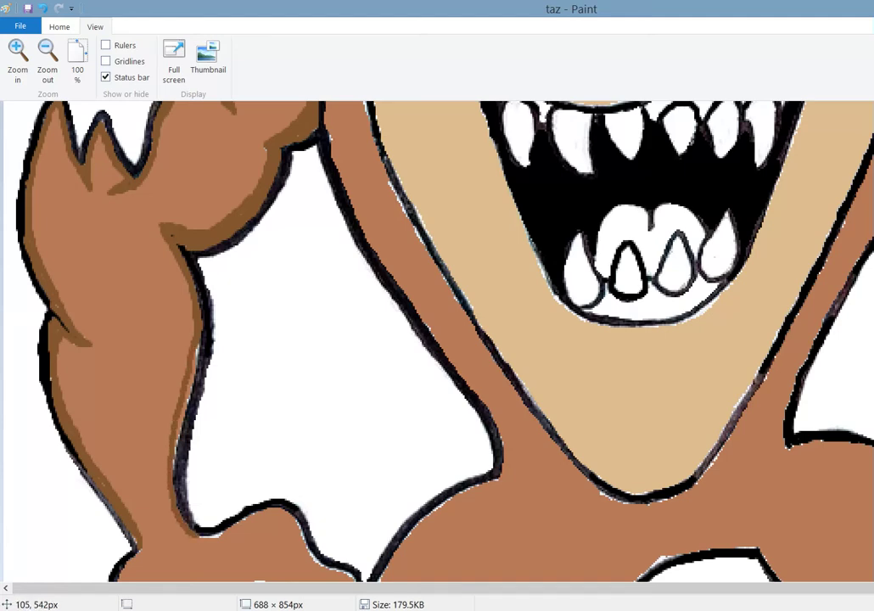
{"action": "mouse_move", "coordinate": [174, 514]}
{"action": "left_mouse_down"}
{"action": "mouse_move", "coordinate": [168, 473]}
{"action": "mouse_move", "coordinate": [181, 419]}
{"action": "left_mouse_up"}
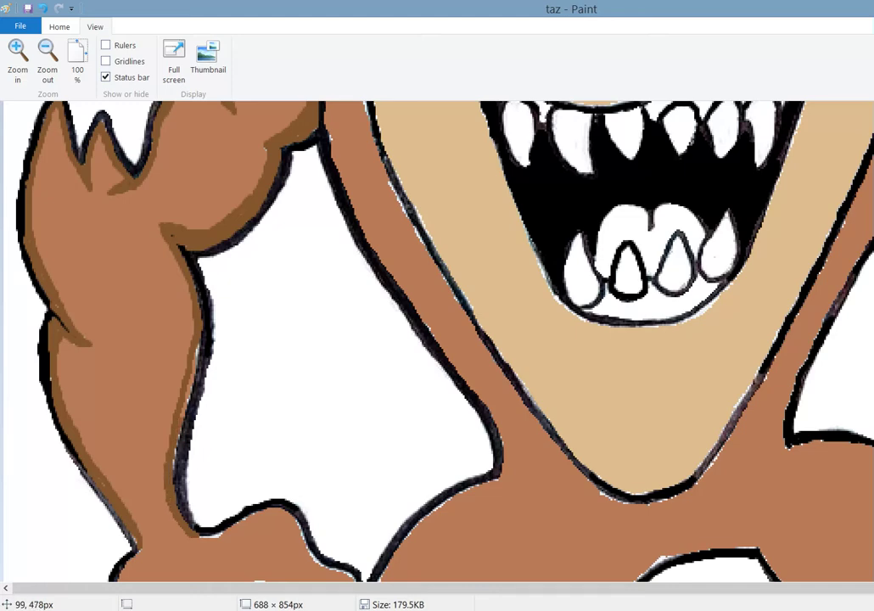
{"action": "mouse_move", "coordinate": [146, 337]}
{"action": "left_mouse_down"}
{"action": "mouse_move", "coordinate": [158, 274]}
{"action": "mouse_move", "coordinate": [136, 391]}
{"action": "left_mouse_up"}
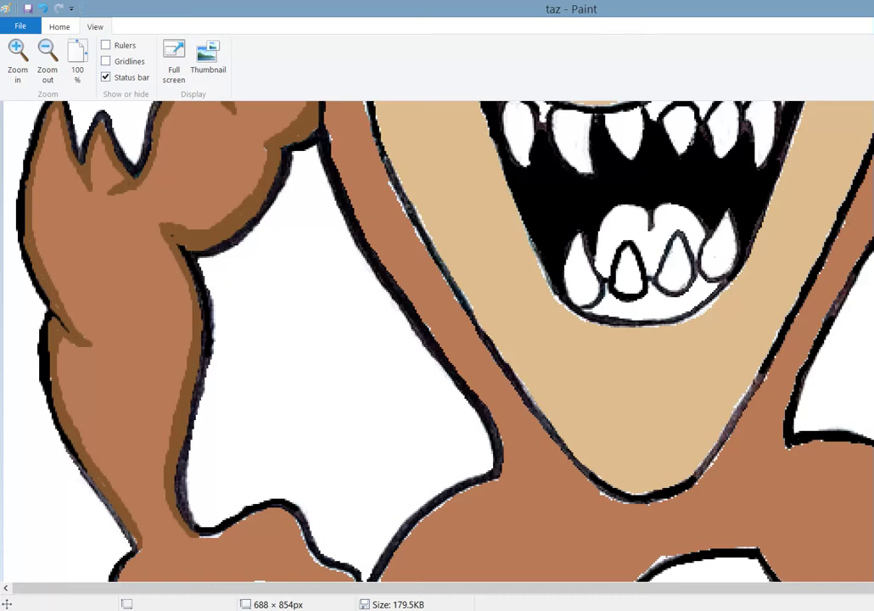
Brush dark brown shading around the thumb's contour and along the inner curve between the thumb and the palm.
{"action": "scroll", "coordinate": [682, 375], "scroll_direction": "down", "scroll_amount": 5}
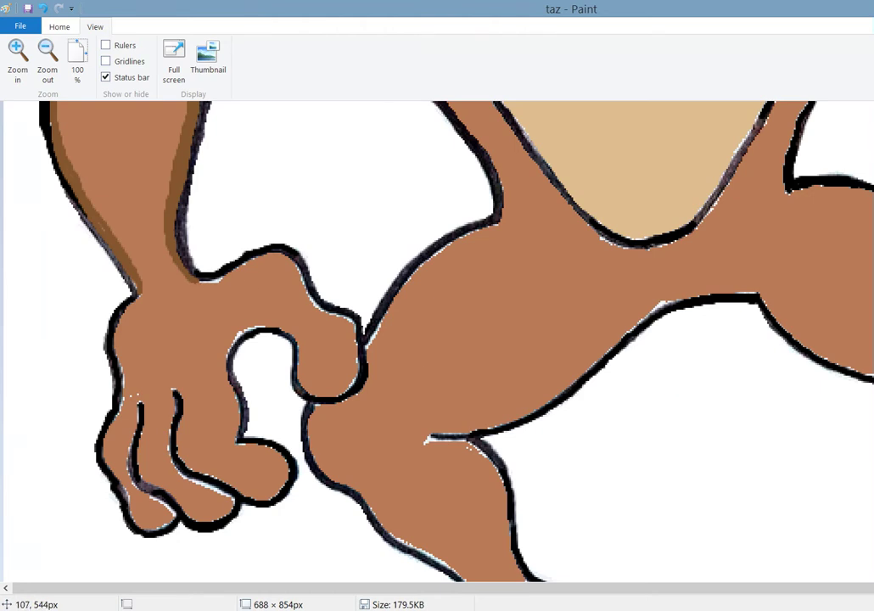
{"action": "left_click_drag", "start_coordinate": [193, 282], "coordinate": [298, 256]}
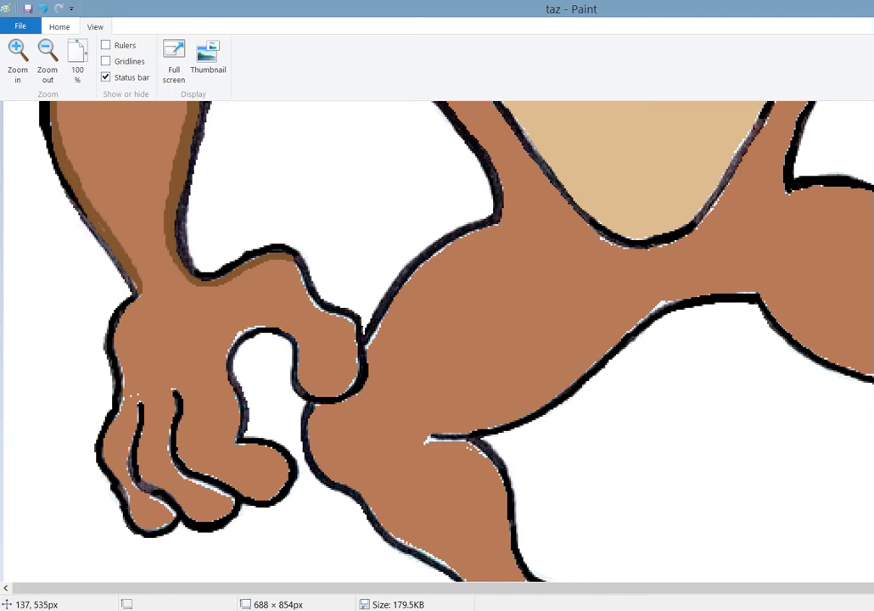
{"action": "left_click_drag", "start_coordinate": [182, 229], "coordinate": [173, 233]}
{"action": "mouse_move", "coordinate": [182, 289]}
{"action": "left_mouse_down"}
{"action": "mouse_move", "coordinate": [202, 260]}
{"action": "mouse_move", "coordinate": [244, 272]}
{"action": "mouse_move", "coordinate": [210, 256]}
{"action": "mouse_move", "coordinate": [185, 279]}
{"action": "left_mouse_up"}
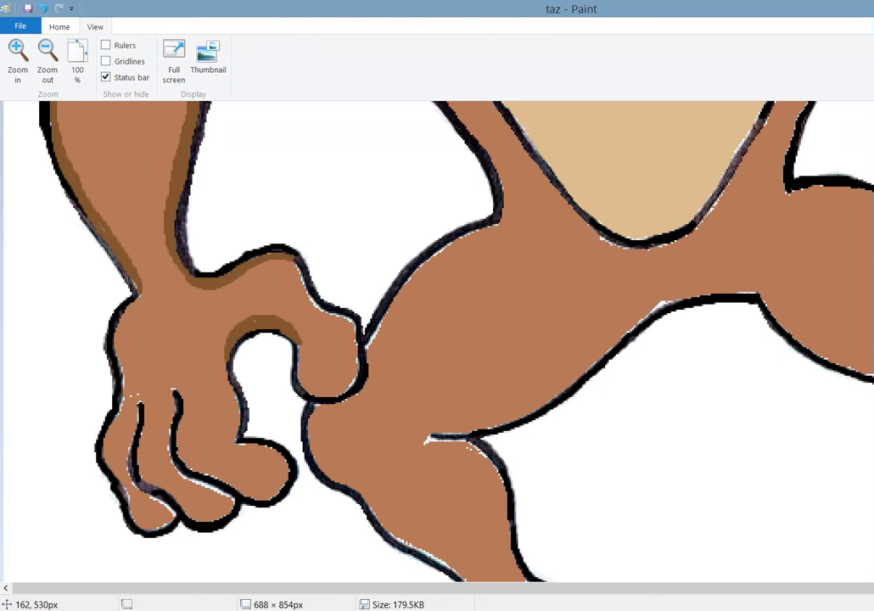
{"action": "left_click_drag", "start_coordinate": [318, 299], "coordinate": [328, 313]}
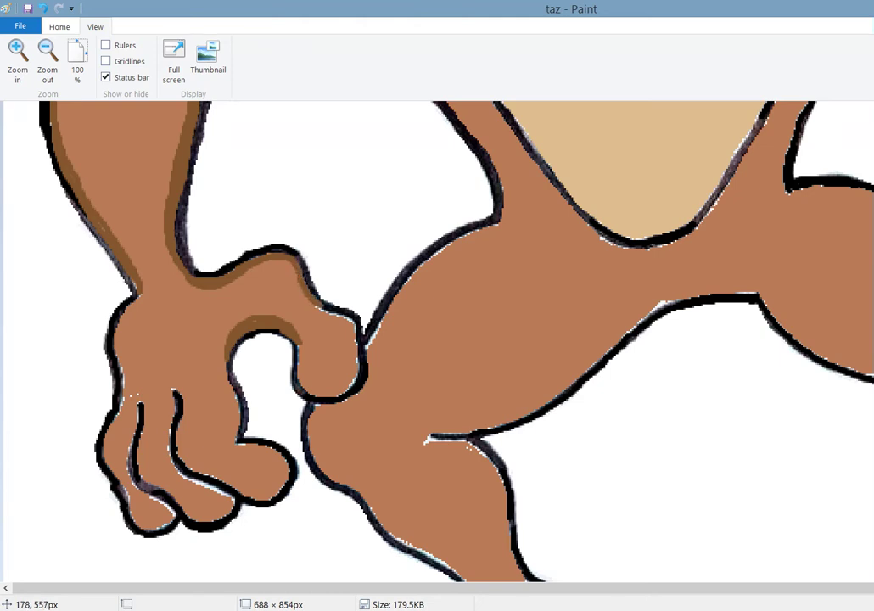
{"action": "mouse_move", "coordinate": [268, 251]}
{"action": "left_mouse_down"}
{"action": "mouse_move", "coordinate": [284, 262]}
{"action": "mouse_move", "coordinate": [223, 209]}
{"action": "left_mouse_up"}
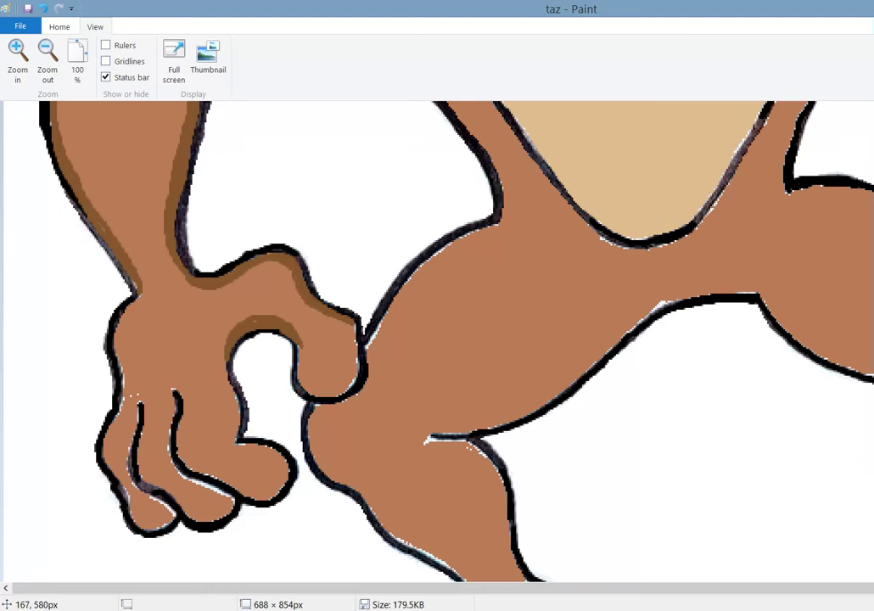
{"action": "mouse_move", "coordinate": [304, 361]}
{"action": "left_mouse_down"}
{"action": "mouse_move", "coordinate": [320, 391]}
{"action": "mouse_move", "coordinate": [353, 383]}
{"action": "left_mouse_up"}
{"action": "left_click_drag", "start_coordinate": [283, 311], "coordinate": [284, 261]}
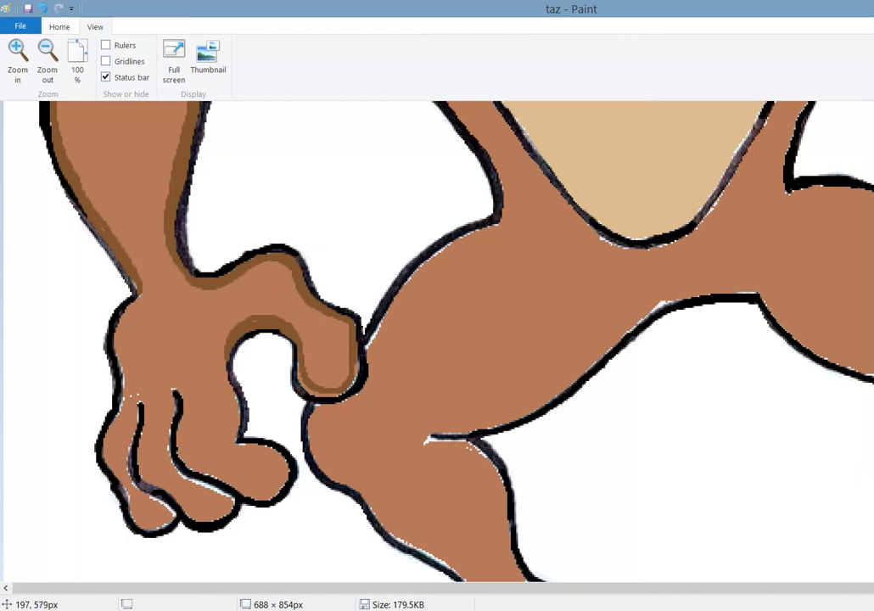
{"action": "left_click_drag", "start_coordinate": [354, 333], "coordinate": [358, 364]}
{"action": "left_click_drag", "start_coordinate": [240, 293], "coordinate": [260, 319]}
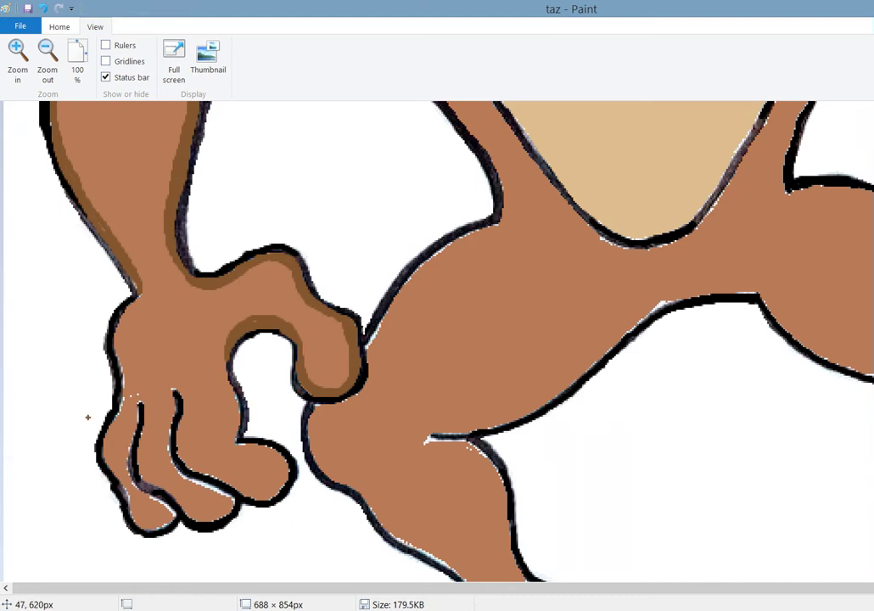
Brush dark brown shading around the fingers and outer hand, and cover the white specks beside the smallest finger with the lighter body brown.
{"action": "left_click_drag", "start_coordinate": [174, 388], "coordinate": [179, 422]}
{"action": "mouse_move", "coordinate": [180, 445]}
{"action": "left_mouse_down"}
{"action": "mouse_move", "coordinate": [200, 474]}
{"action": "mouse_move", "coordinate": [249, 500]}
{"action": "mouse_move", "coordinate": [270, 496]}
{"action": "mouse_move", "coordinate": [266, 462]}
{"action": "mouse_move", "coordinate": [224, 446]}
{"action": "mouse_move", "coordinate": [234, 445]}
{"action": "left_mouse_up"}
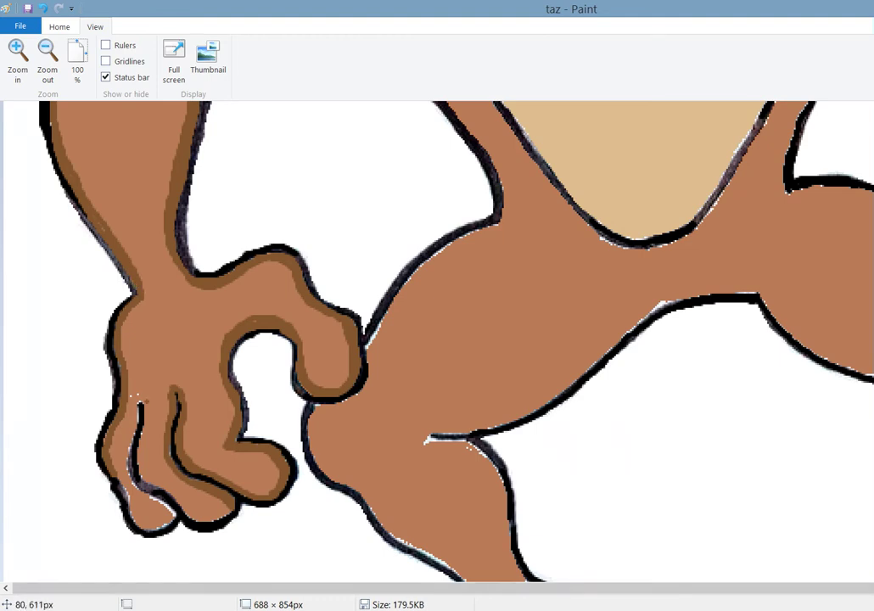
{"action": "mouse_move", "coordinate": [118, 321]}
{"action": "left_mouse_down"}
{"action": "mouse_move", "coordinate": [117, 386]}
{"action": "mouse_move", "coordinate": [163, 421]}
{"action": "mouse_move", "coordinate": [189, 409]}
{"action": "mouse_move", "coordinate": [167, 421]}
{"action": "left_mouse_up"}
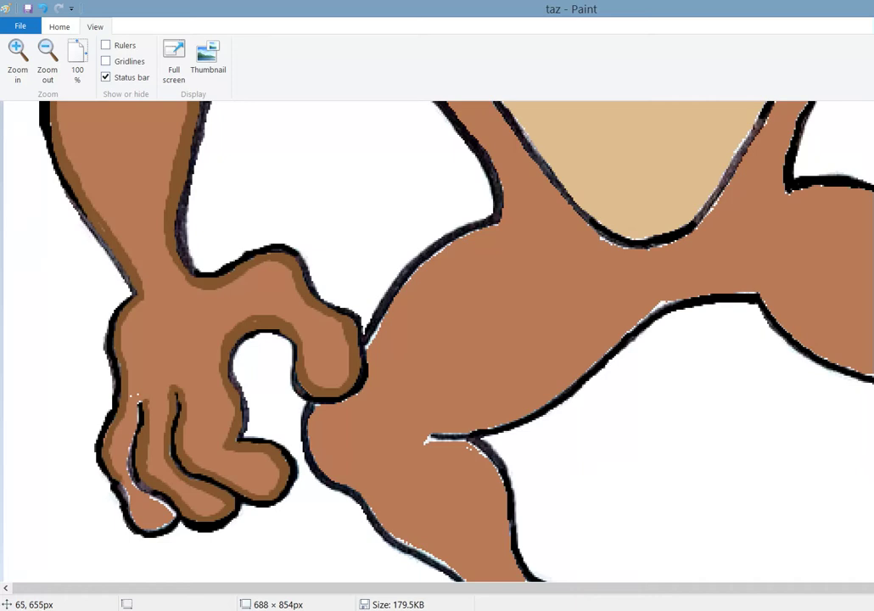
{"action": "left_click_drag", "start_coordinate": [127, 500], "coordinate": [154, 505]}
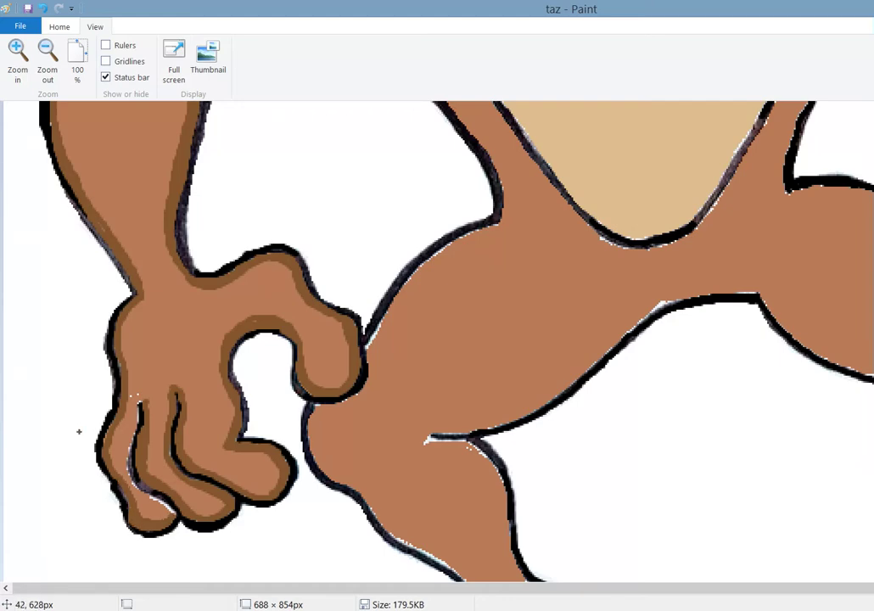
{"action": "left_click", "coordinate": [59, 26]}
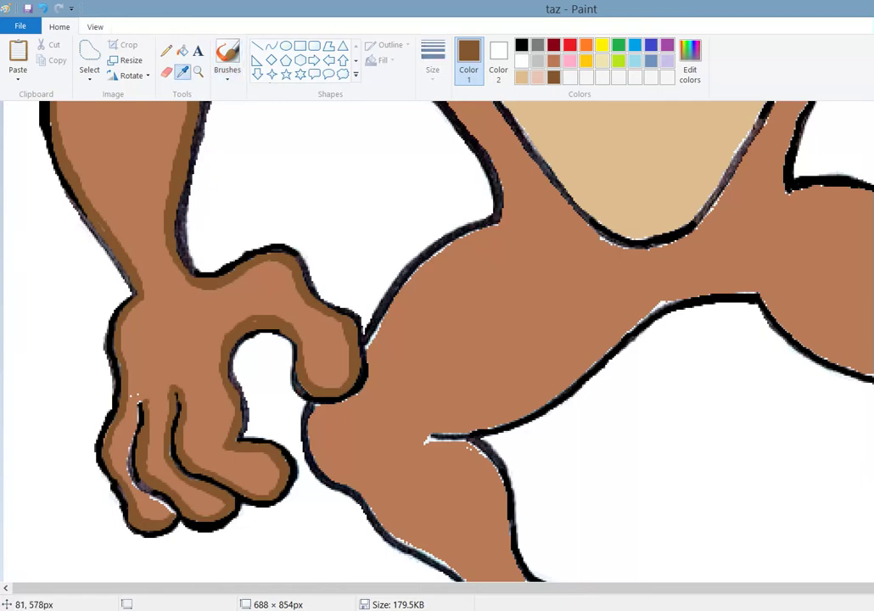
{"action": "left_click", "coordinate": [38, 488]}
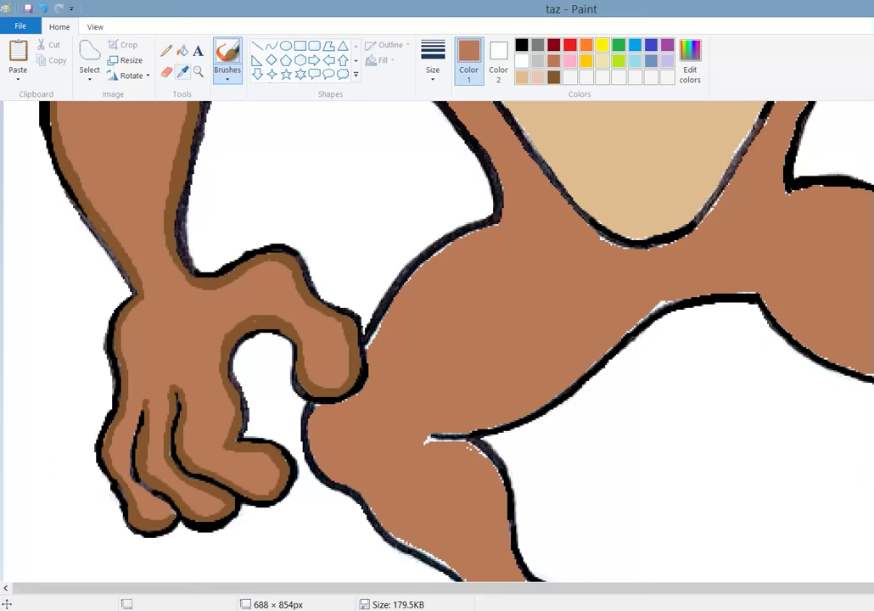
Sample the dark brown shading, outline and fill a shadow along the underside of the body and both thighs, and brush over its gaps.
{"action": "left_click", "coordinate": [183, 71]}
{"action": "left_click", "coordinate": [182, 176]}
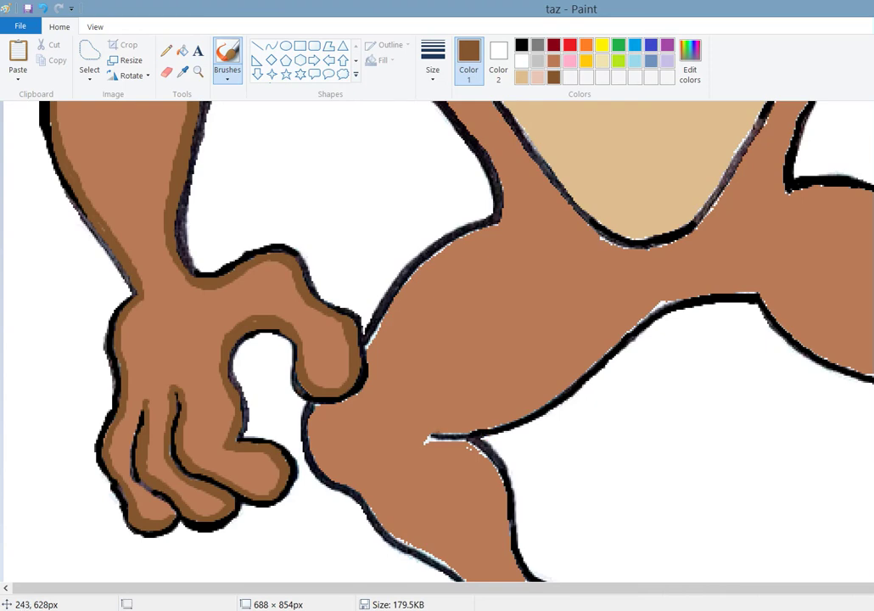
{"action": "mouse_move", "coordinate": [432, 436]}
{"action": "left_mouse_down"}
{"action": "mouse_move", "coordinate": [500, 413]}
{"action": "mouse_move", "coordinate": [540, 386]}
{"action": "mouse_move", "coordinate": [583, 347]}
{"action": "mouse_move", "coordinate": [624, 288]}
{"action": "left_mouse_up"}
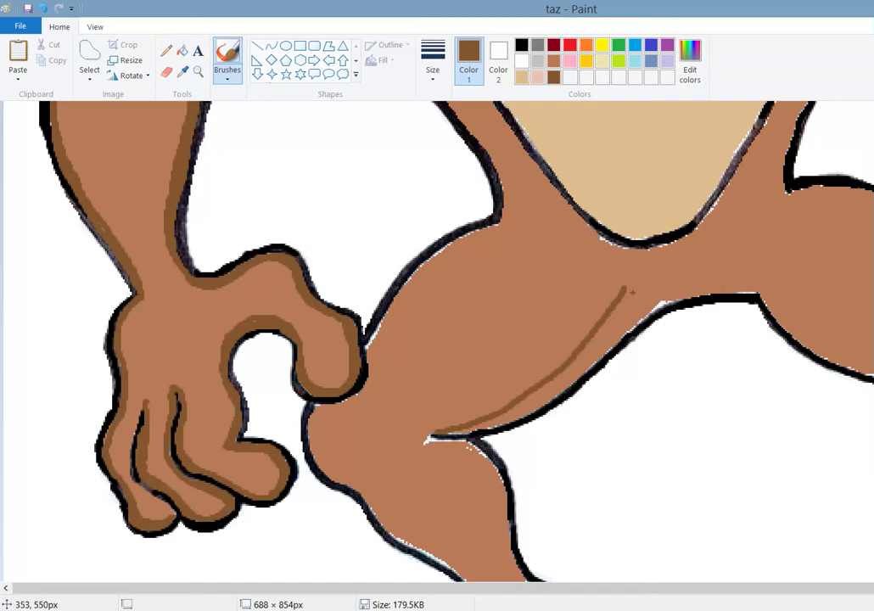
{"action": "mouse_move", "coordinate": [624, 289]}
{"action": "left_mouse_down"}
{"action": "mouse_move", "coordinate": [629, 276]}
{"action": "mouse_move", "coordinate": [772, 266]}
{"action": "left_mouse_up"}
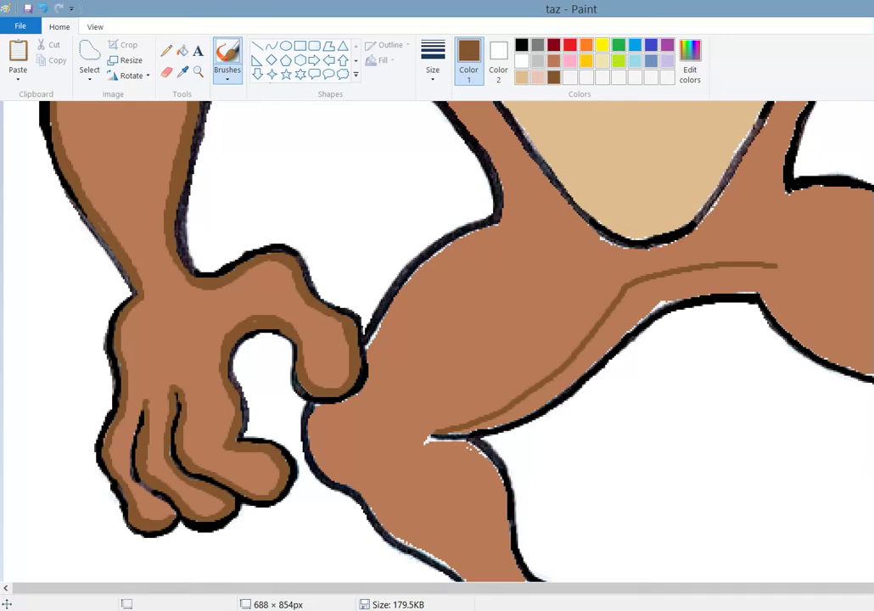
{"action": "left_click_drag", "start_coordinate": [407, 587], "coordinate": [502, 587]}
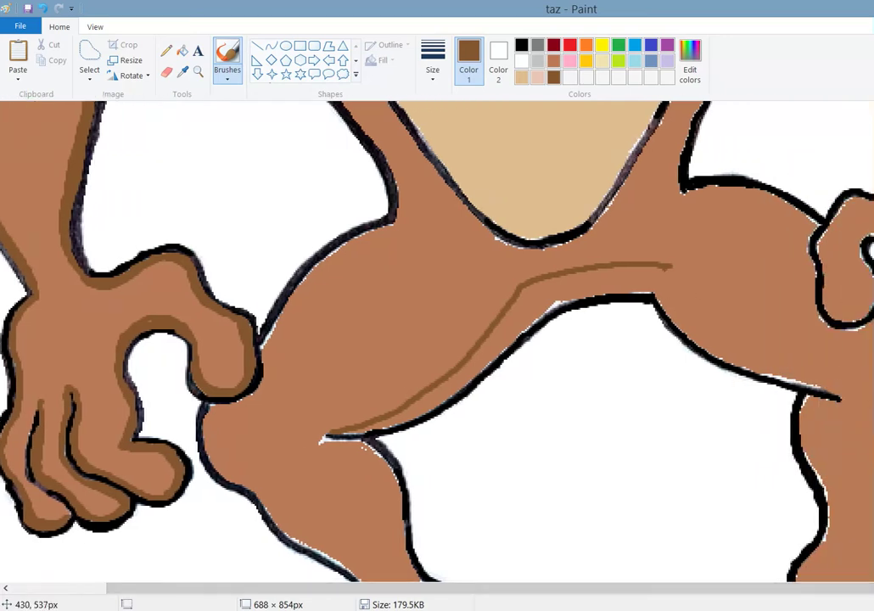
{"action": "mouse_move", "coordinate": [676, 268]}
{"action": "left_mouse_down"}
{"action": "mouse_move", "coordinate": [698, 306]}
{"action": "mouse_move", "coordinate": [832, 390]}
{"action": "left_mouse_up"}
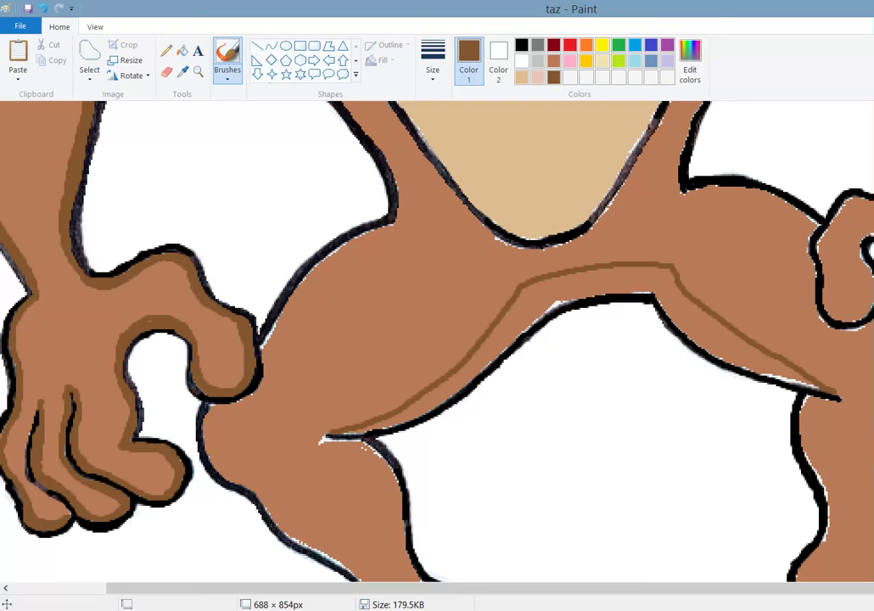
{"action": "left_click", "coordinate": [183, 50]}
{"action": "left_click", "coordinate": [543, 282]}
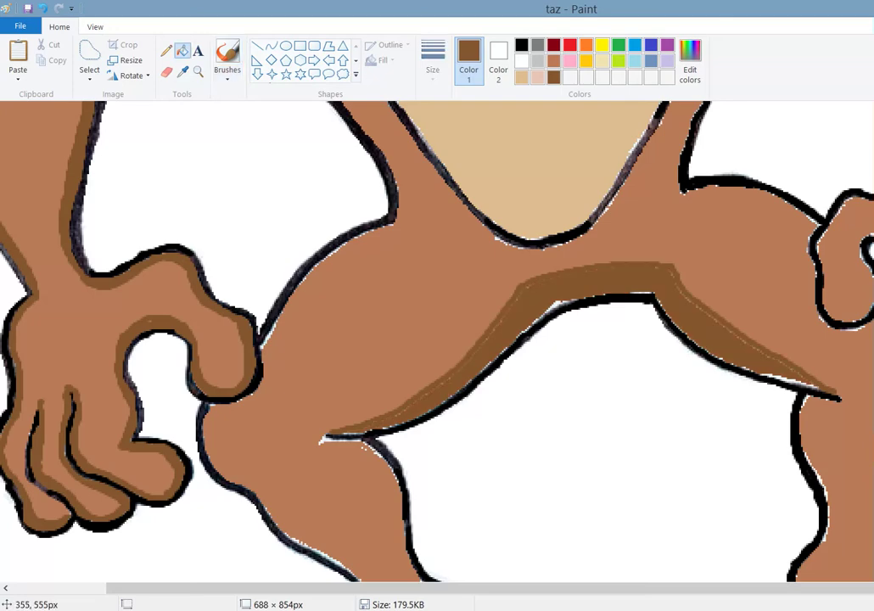
{"action": "left_click", "coordinate": [227, 58]}
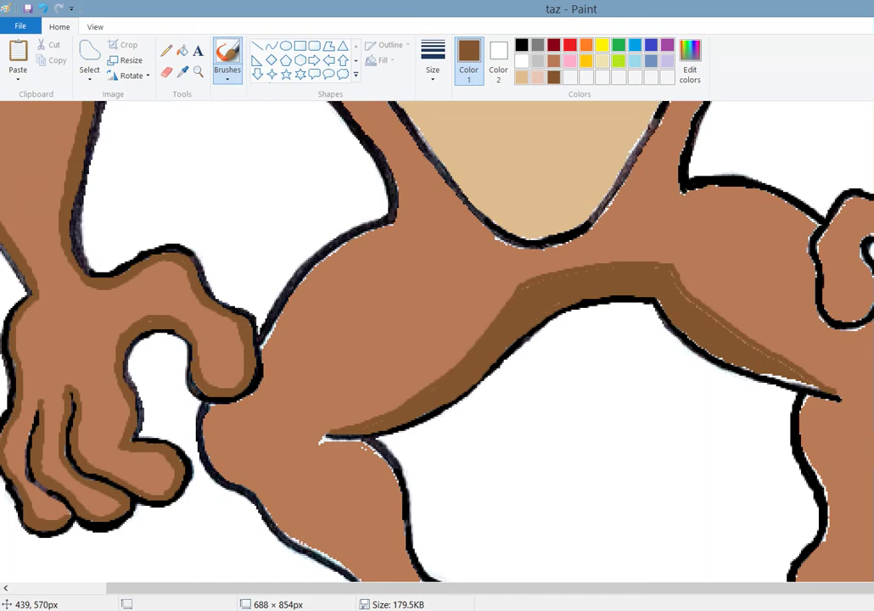
{"action": "left_click_drag", "start_coordinate": [598, 296], "coordinate": [664, 316]}
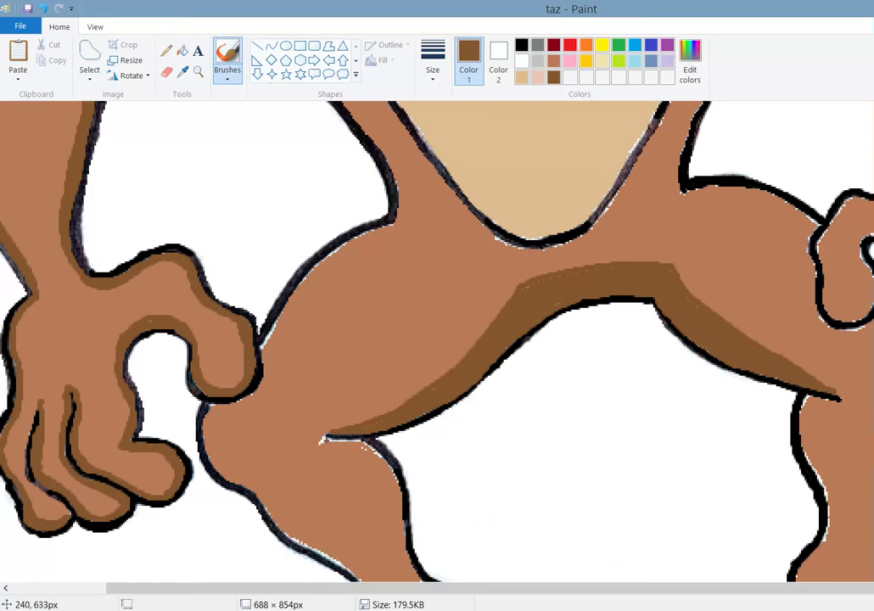
Brush dark brown shading on the calf, knee and upper thigh contour of the leg on the drawing's left side.
{"action": "mouse_move", "coordinate": [328, 440]}
{"action": "left_mouse_down"}
{"action": "mouse_move", "coordinate": [356, 451]}
{"action": "mouse_move", "coordinate": [402, 519]}
{"action": "left_mouse_up"}
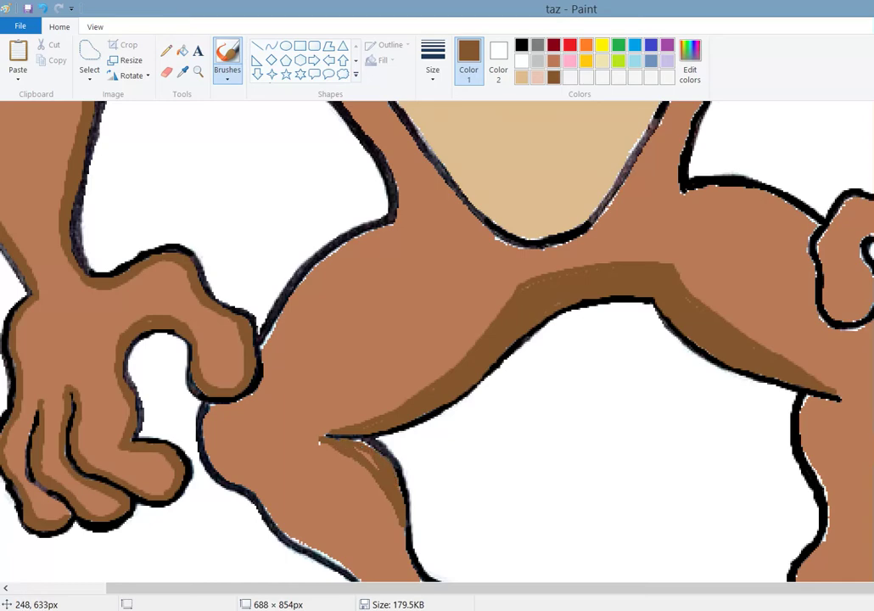
{"action": "left_click_drag", "start_coordinate": [387, 472], "coordinate": [365, 457]}
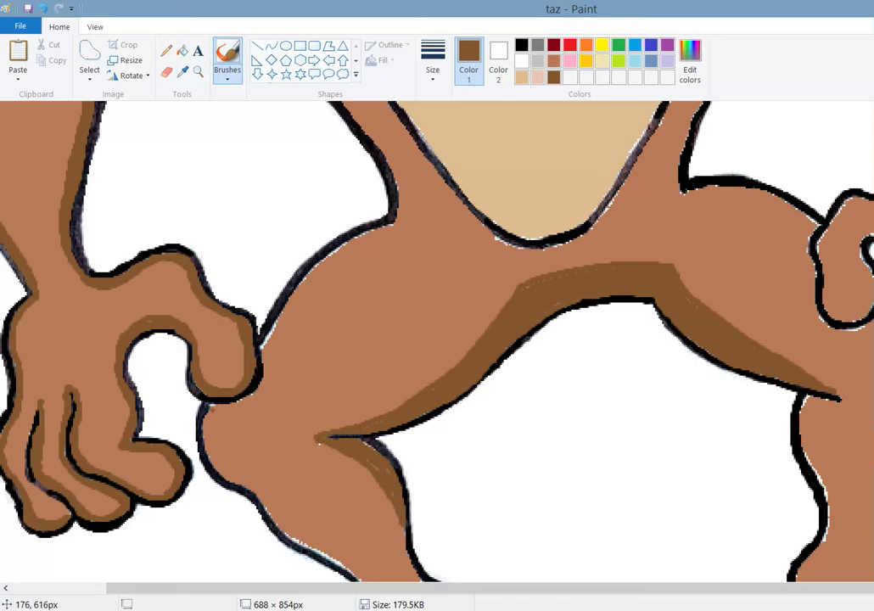
{"action": "mouse_move", "coordinate": [211, 413]}
{"action": "left_mouse_down"}
{"action": "mouse_move", "coordinate": [254, 391]}
{"action": "mouse_move", "coordinate": [231, 408]}
{"action": "mouse_move", "coordinate": [208, 408]}
{"action": "mouse_move", "coordinate": [234, 415]}
{"action": "left_mouse_up"}
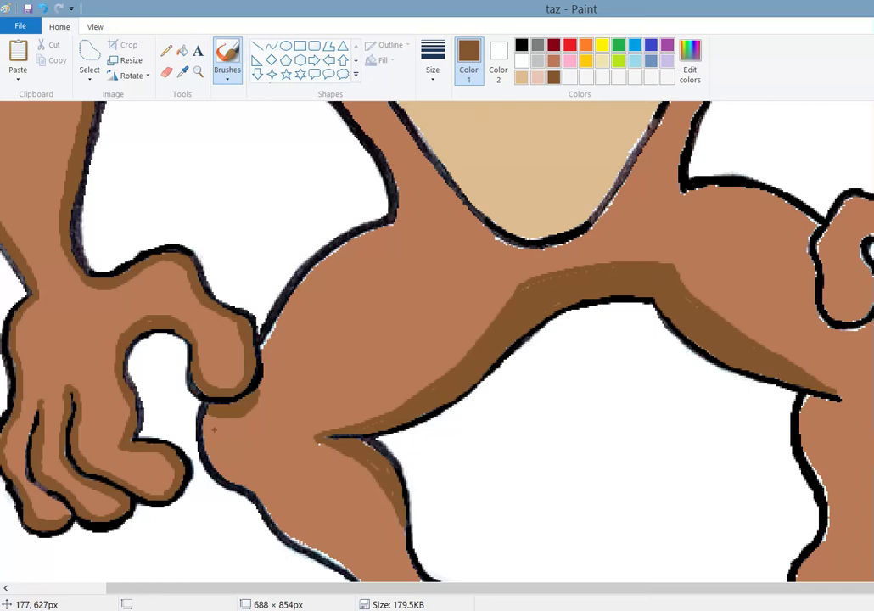
{"action": "left_click_drag", "start_coordinate": [223, 461], "coordinate": [251, 486]}
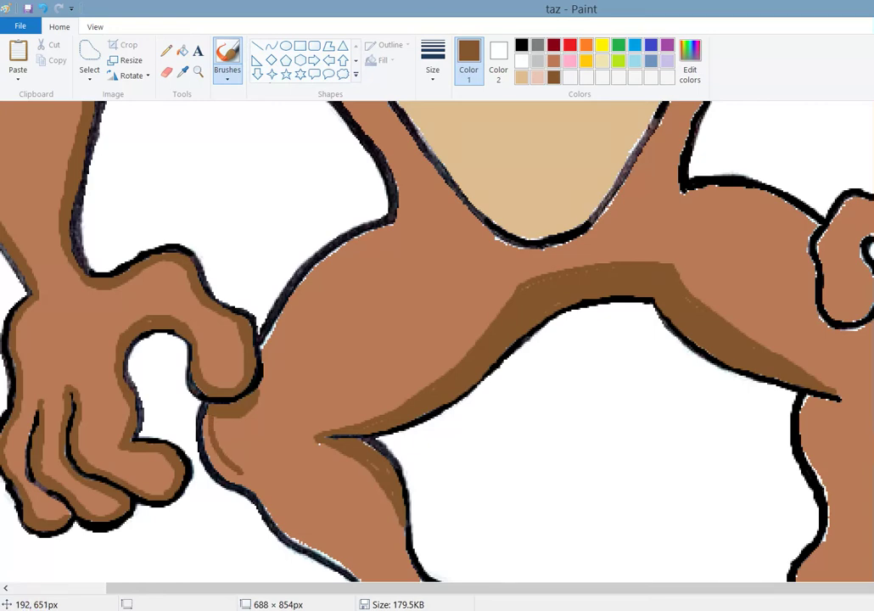
{"action": "mouse_move", "coordinate": [180, 382]}
{"action": "left_mouse_down"}
{"action": "mouse_move", "coordinate": [168, 354]}
{"action": "mouse_move", "coordinate": [183, 378]}
{"action": "left_mouse_up"}
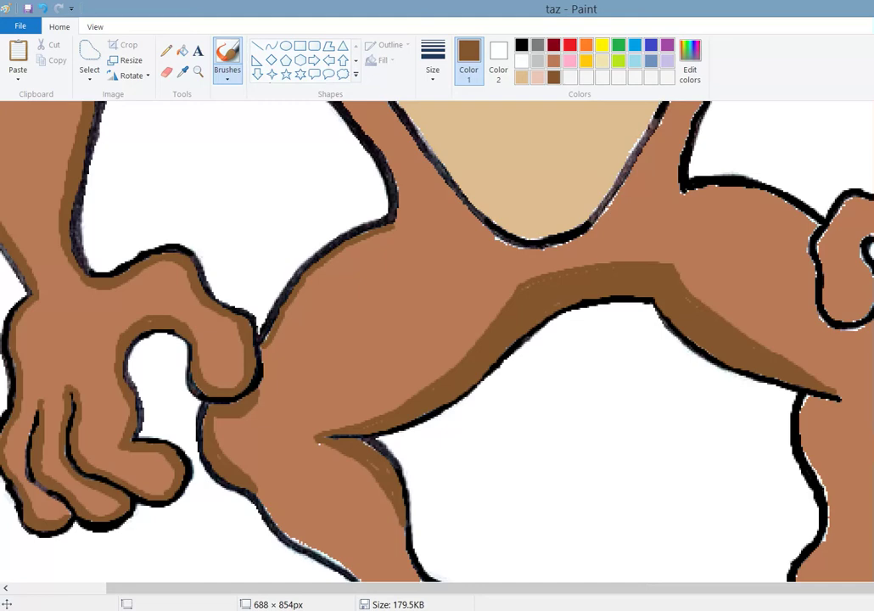
Brush dark brown shading along the shin down to the ankle crease, with black as the secondary colour for repairing the outline.
{"action": "scroll", "coordinate": [636, 356], "scroll_direction": "down", "scroll_amount": 5}
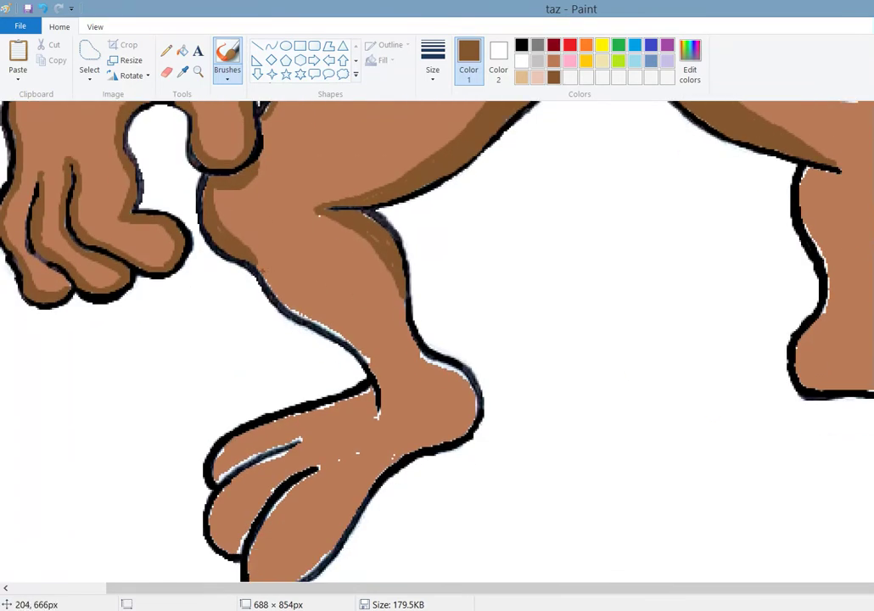
{"action": "left_click_drag", "start_coordinate": [260, 289], "coordinate": [280, 300]}
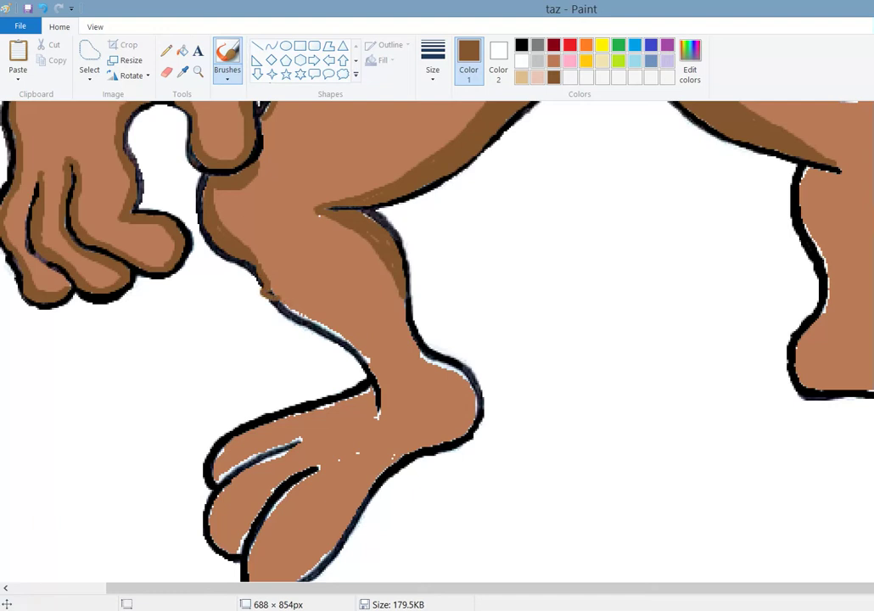
{"action": "right_click", "coordinate": [321, 47]}
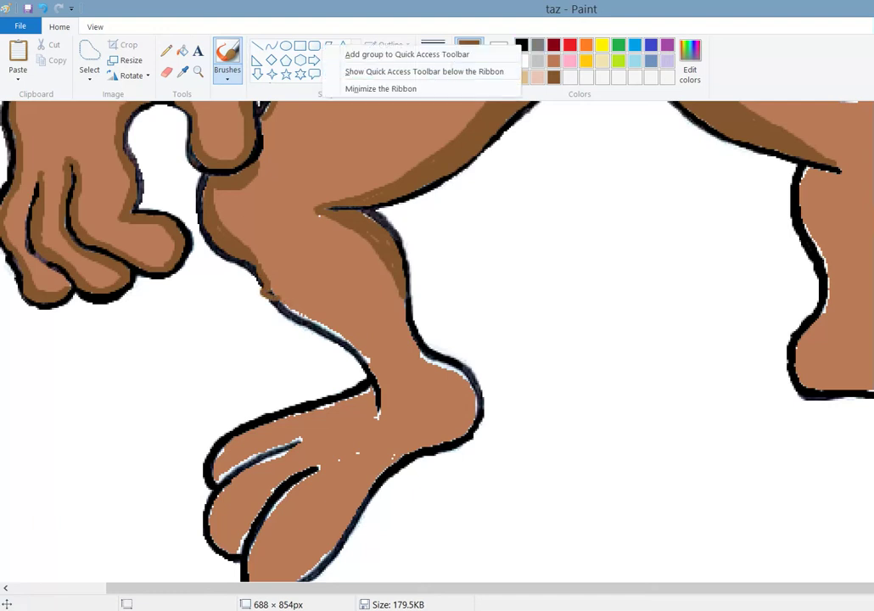
{"action": "key", "text": "Escape"}
{"action": "left_click", "coordinate": [498, 64]}
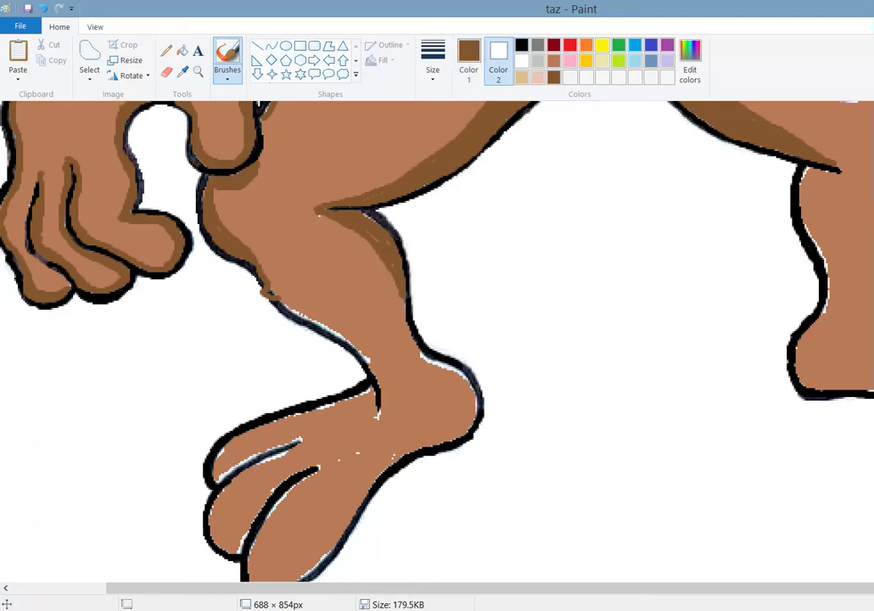
{"action": "left_click", "coordinate": [521, 44]}
{"action": "left_click", "coordinate": [468, 63]}
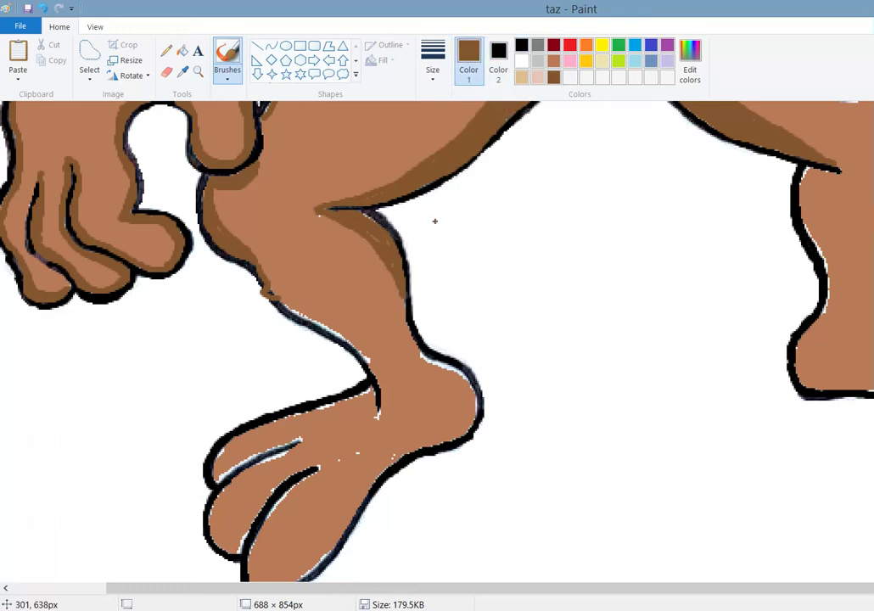
{"action": "mouse_move", "coordinate": [212, 230]}
{"action": "left_mouse_down"}
{"action": "mouse_move", "coordinate": [227, 249]}
{"action": "mouse_move", "coordinate": [227, 241]}
{"action": "mouse_move", "coordinate": [283, 276]}
{"action": "mouse_move", "coordinate": [311, 321]}
{"action": "left_mouse_up"}
{"action": "left_click_drag", "start_coordinate": [384, 401], "coordinate": [383, 407]}
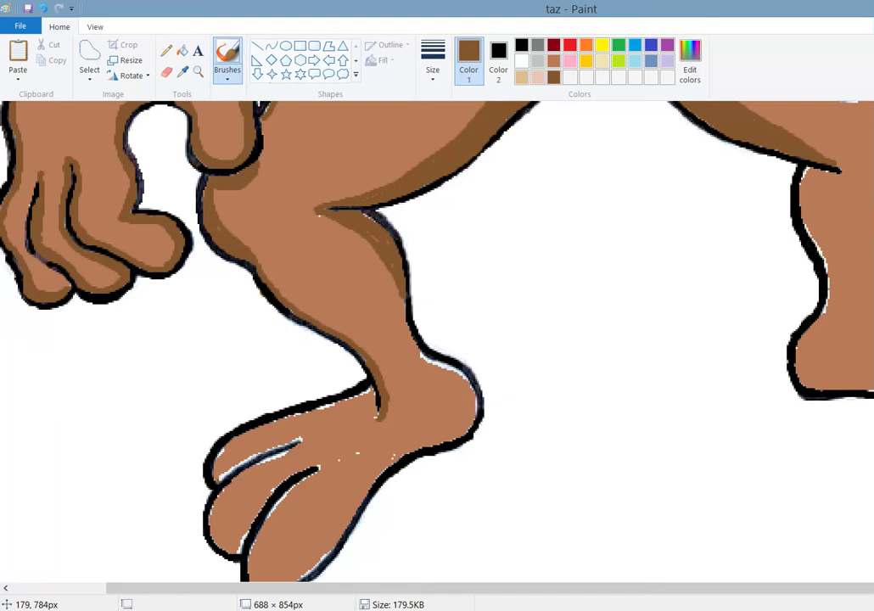
Brush dark brown shading around the toes, heel and sole, and cover the foot's white specks with the sampled lighter body brown.
{"action": "mouse_move", "coordinate": [244, 465]}
{"action": "left_mouse_down"}
{"action": "mouse_move", "coordinate": [304, 437]}
{"action": "mouse_move", "coordinate": [246, 459]}
{"action": "left_mouse_up"}
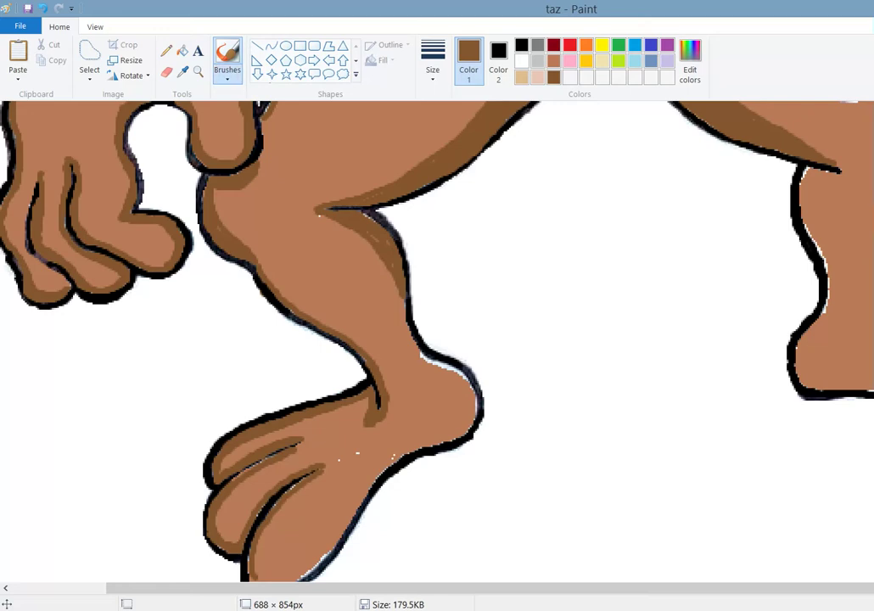
{"action": "left_click", "coordinate": [183, 71]}
{"action": "right_click", "coordinate": [358, 305]}
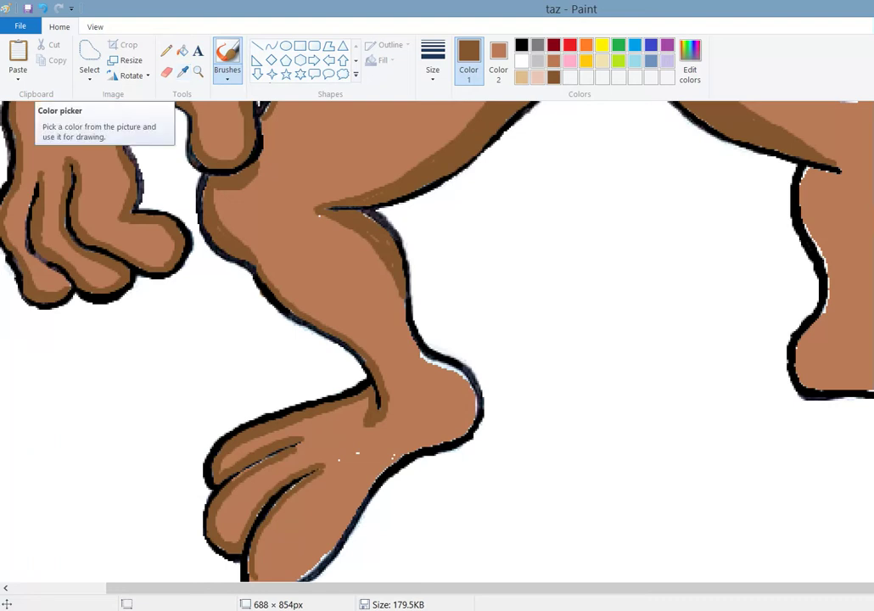
{"action": "left_click", "coordinate": [182, 71]}
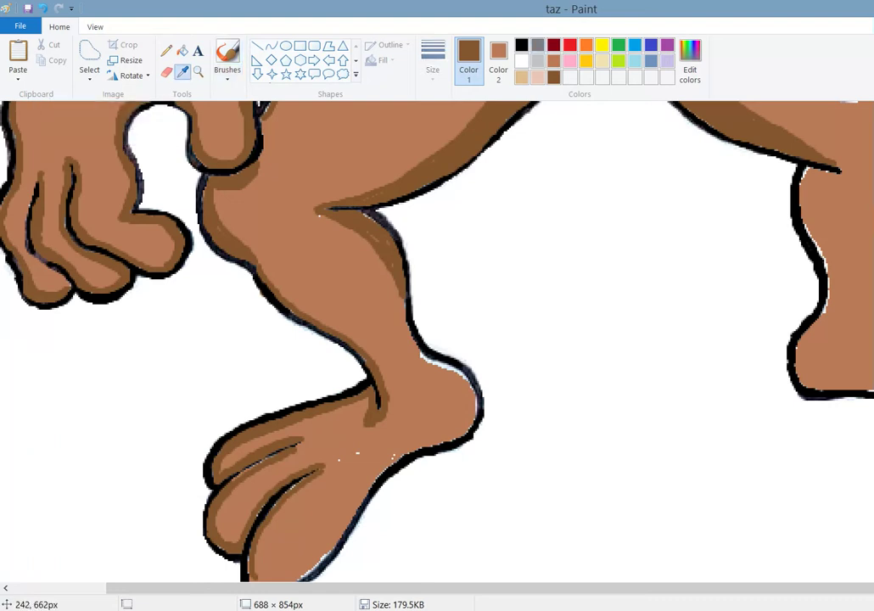
{"action": "left_click", "coordinate": [344, 260]}
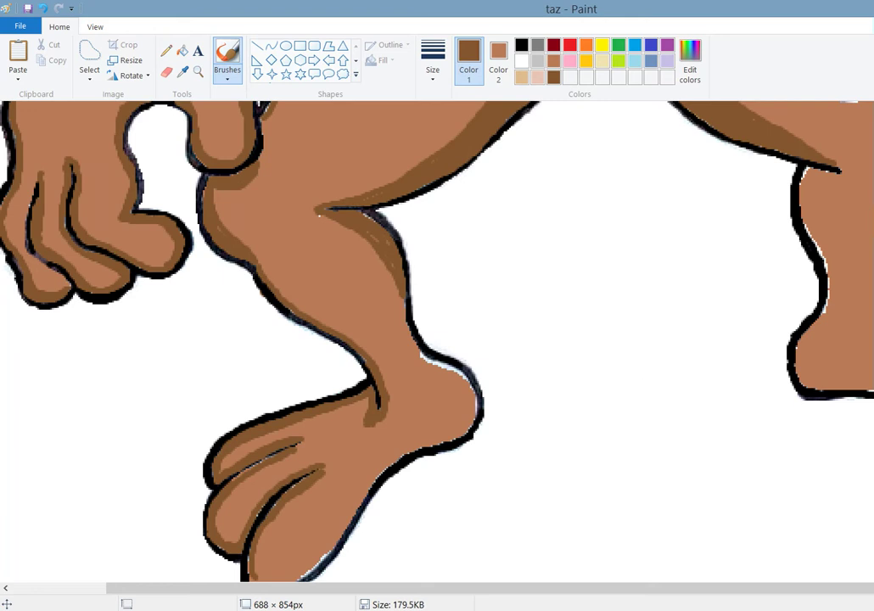
{"action": "scroll", "coordinate": [437, 340], "scroll_direction": "down", "scroll_amount": 1}
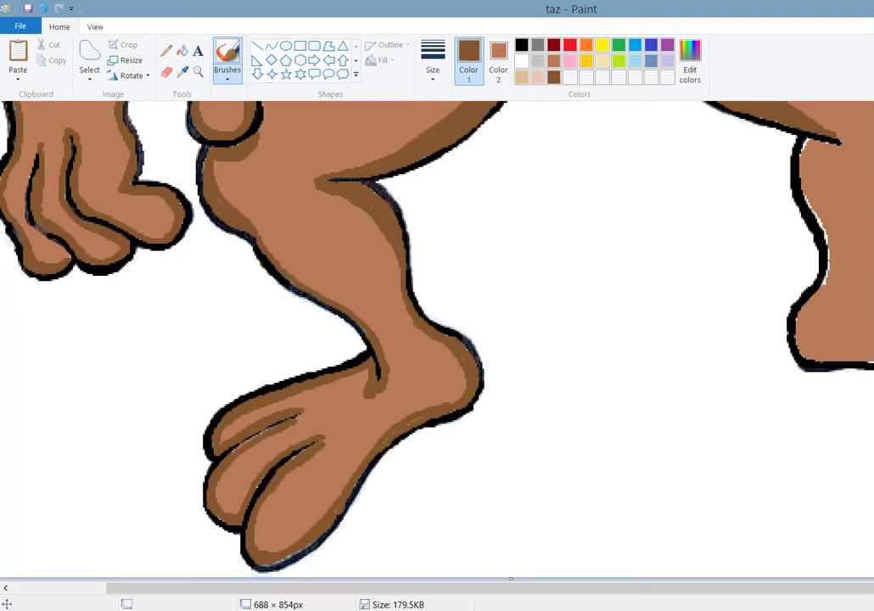
Brush thicker dark brown shading along the upper thigh contour and around the hip curve on the drawing's left side.
{"action": "left_click", "coordinate": [95, 26]}
{"action": "left_click", "coordinate": [77, 61]}
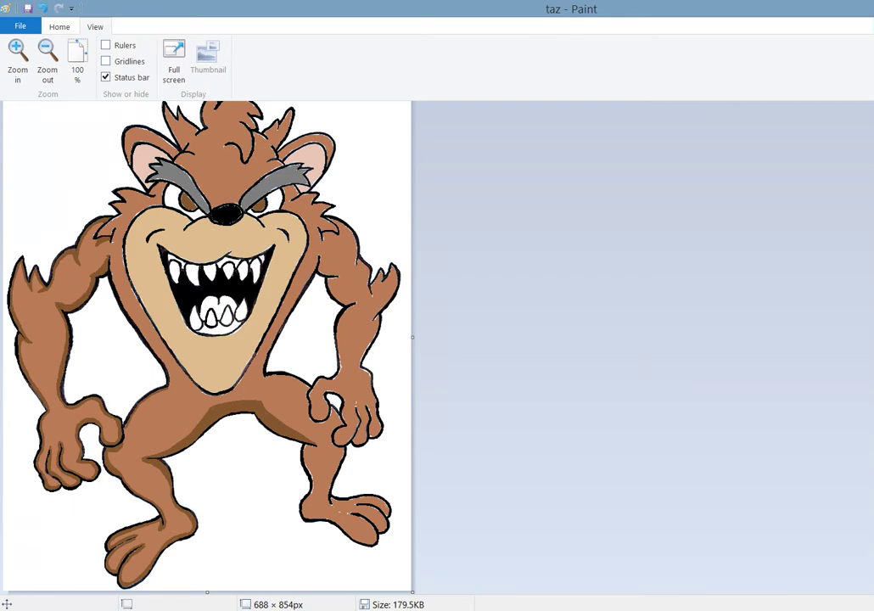
{"action": "left_click", "coordinate": [17, 58]}
{"action": "left_click", "coordinate": [17, 58]}
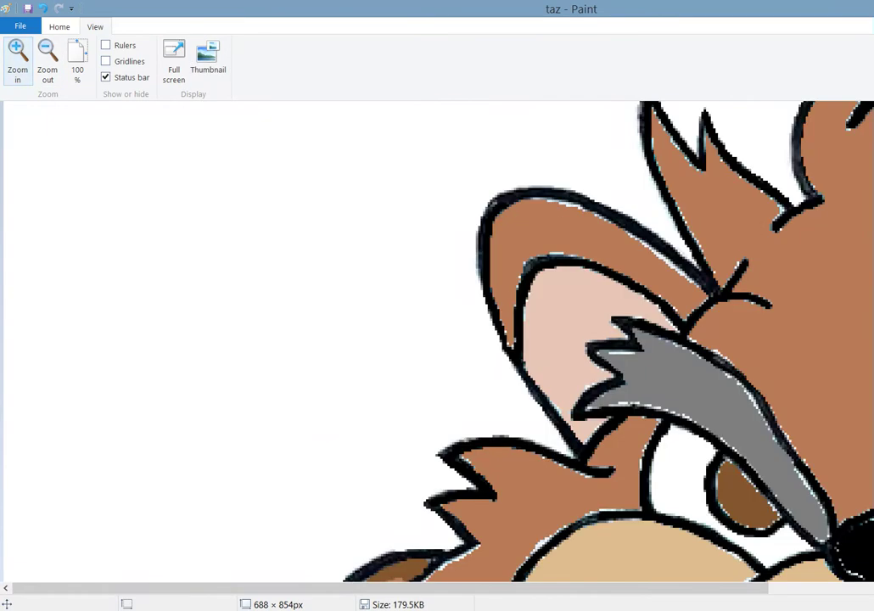
{"action": "scroll", "coordinate": [437, 339], "scroll_direction": "down", "scroll_amount": 10}
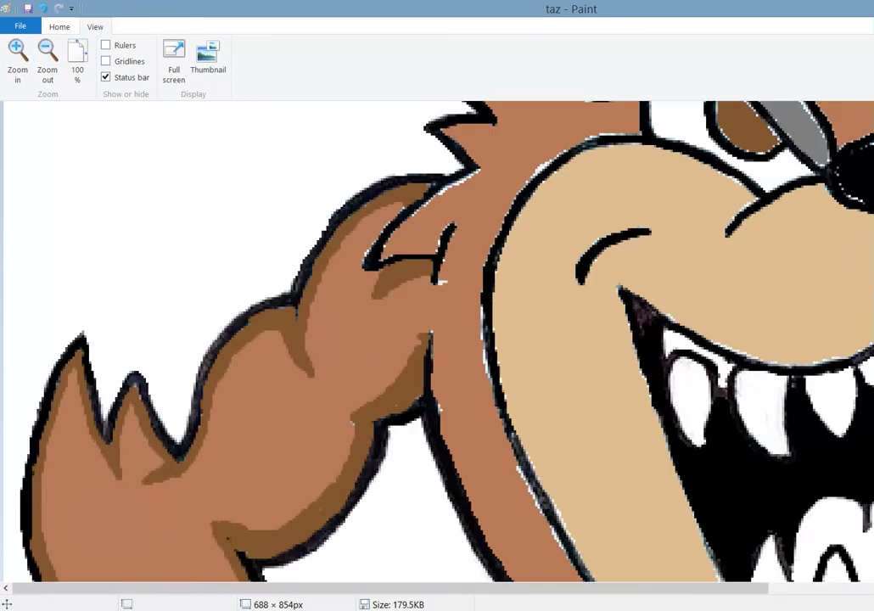
{"action": "scroll", "coordinate": [577, 236], "scroll_direction": "down", "scroll_amount": 2}
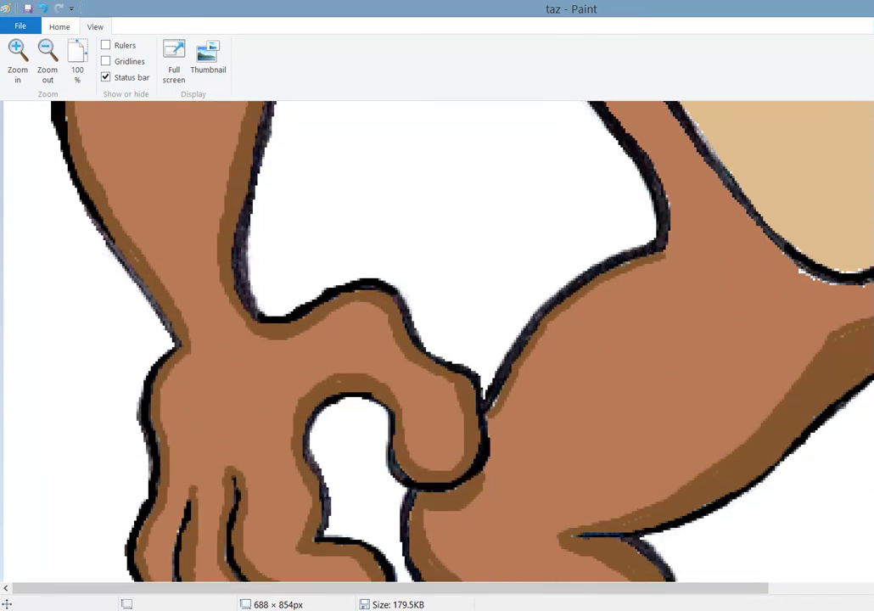
{"action": "mouse_move", "coordinate": [667, 254]}
{"action": "left_mouse_down"}
{"action": "mouse_move", "coordinate": [679, 199]}
{"action": "mouse_move", "coordinate": [660, 180]}
{"action": "mouse_move", "coordinate": [674, 210]}
{"action": "mouse_move", "coordinate": [670, 240]}
{"action": "mouse_move", "coordinate": [675, 228]}
{"action": "left_mouse_up"}
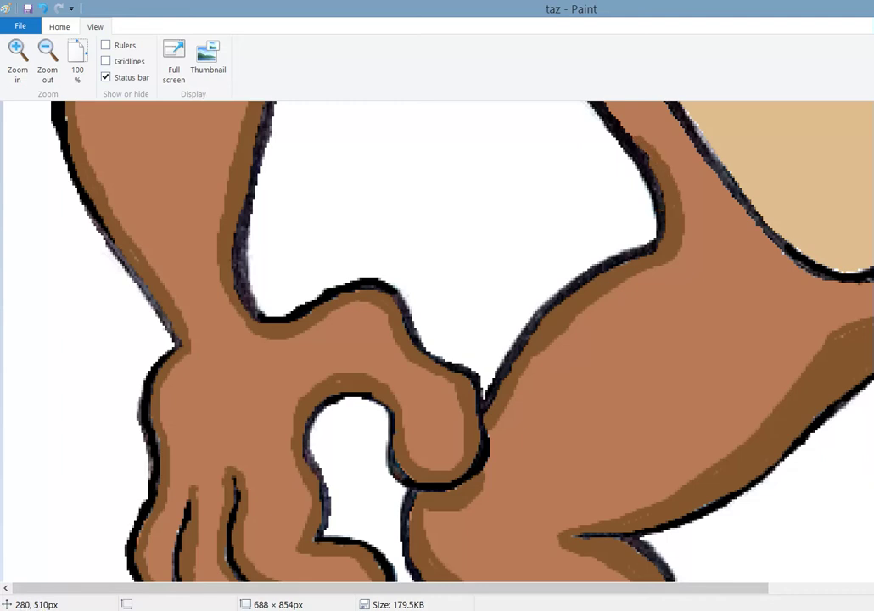
Brush dark brown shading along the top of the thigh and up the body's outer edge on the drawing's right side.
{"action": "scroll", "coordinate": [869, 513], "scroll_direction": "right", "scroll_amount": 10}
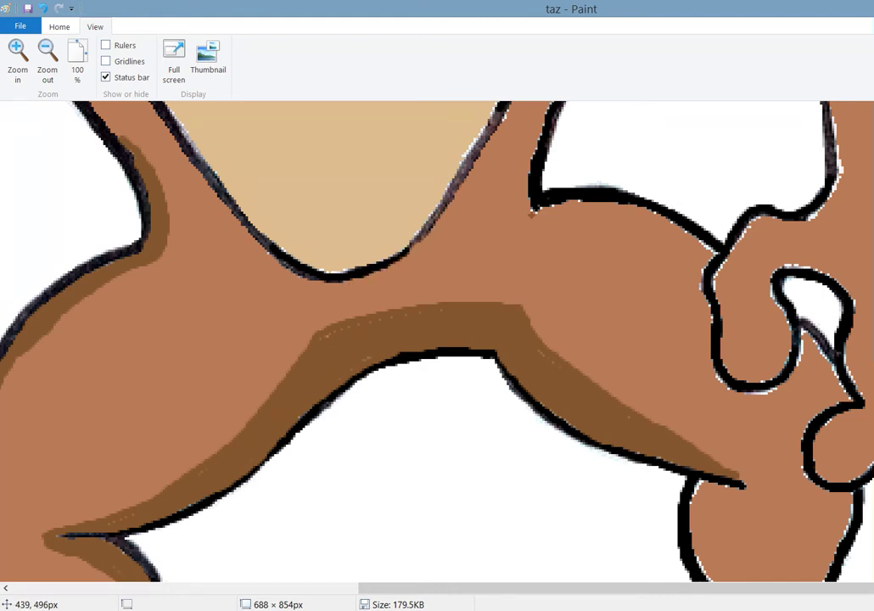
{"action": "left_click_drag", "start_coordinate": [608, 204], "coordinate": [721, 253]}
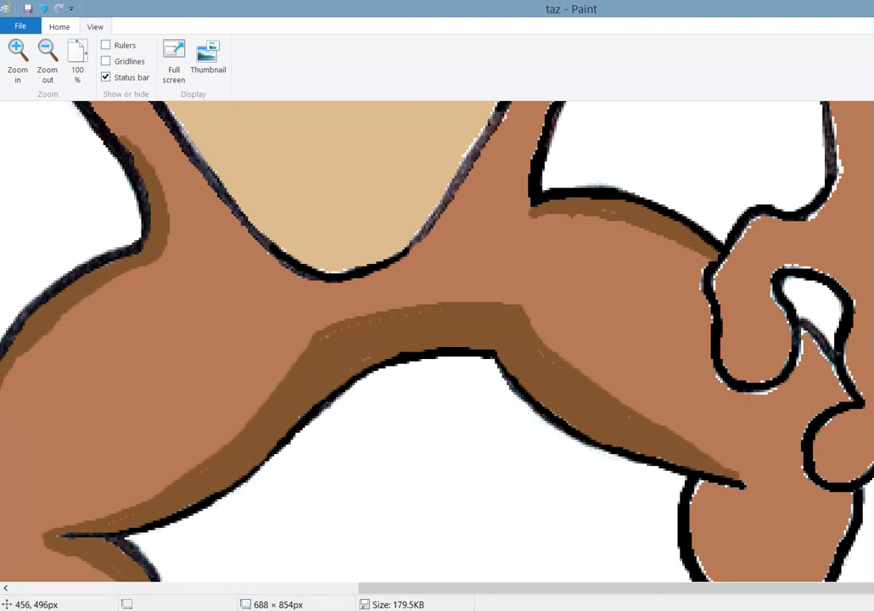
{"action": "scroll", "coordinate": [437, 340], "scroll_direction": "up", "scroll_amount": 3}
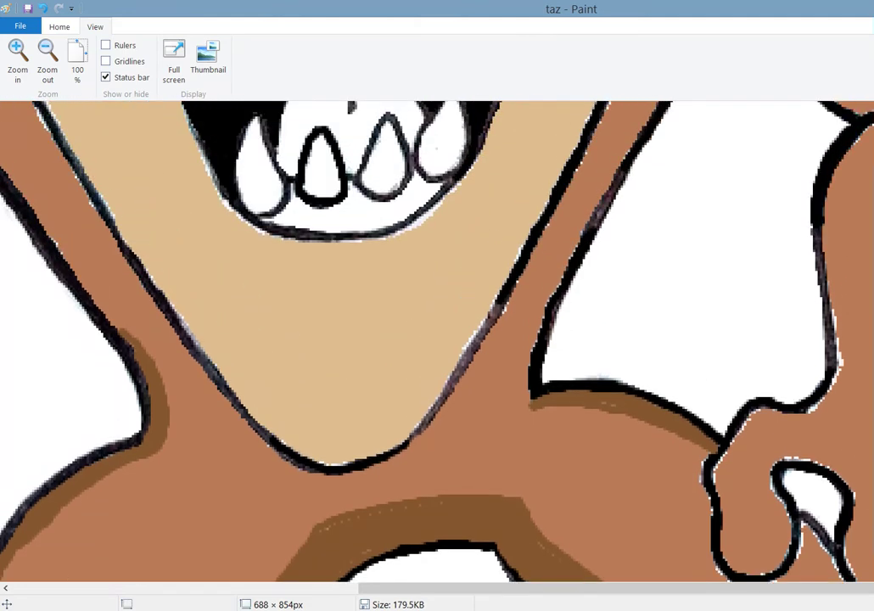
{"action": "scroll", "coordinate": [437, 339], "scroll_direction": "up", "scroll_amount": 2}
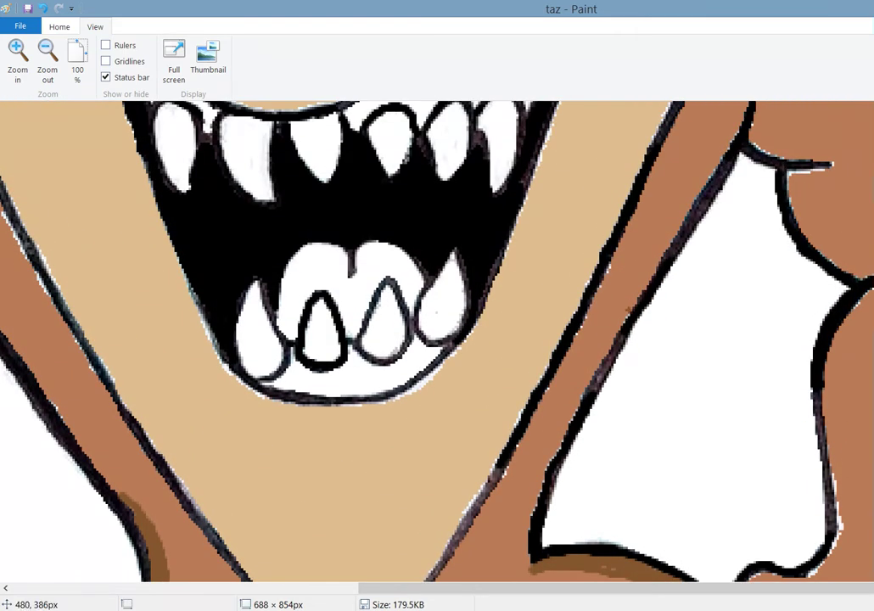
{"action": "mouse_move", "coordinate": [621, 326]}
{"action": "left_mouse_down"}
{"action": "mouse_move", "coordinate": [572, 409]}
{"action": "mouse_move", "coordinate": [535, 521]}
{"action": "left_mouse_up"}
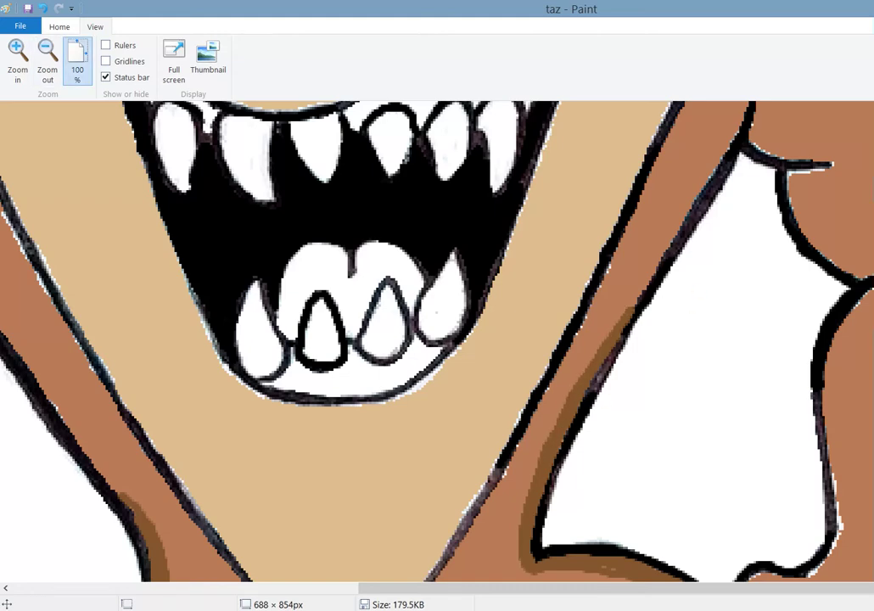
Widen the canvas to 1420 px and fill the added area with white.
{"action": "left_click", "coordinate": [77, 61]}
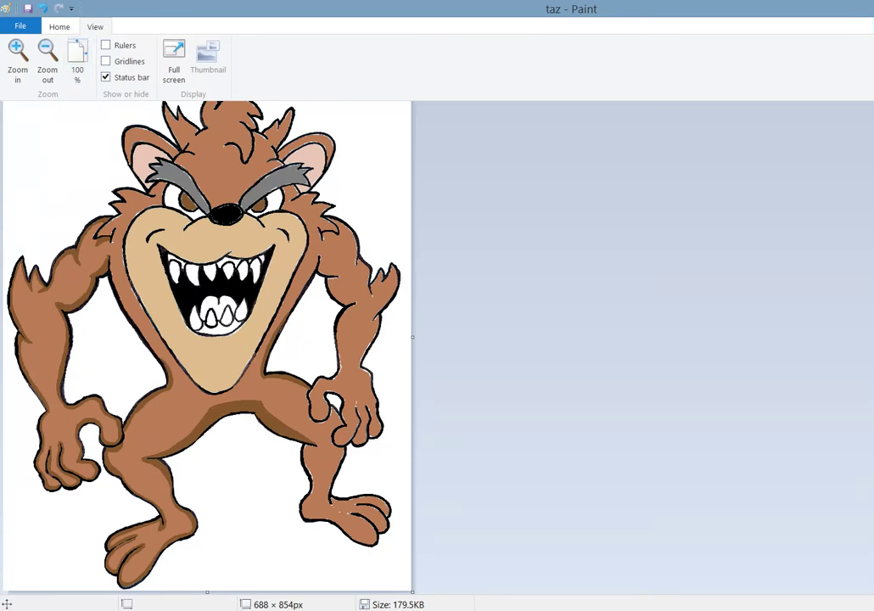
{"action": "left_click_drag", "start_coordinate": [412, 337], "coordinate": [845, 337]}
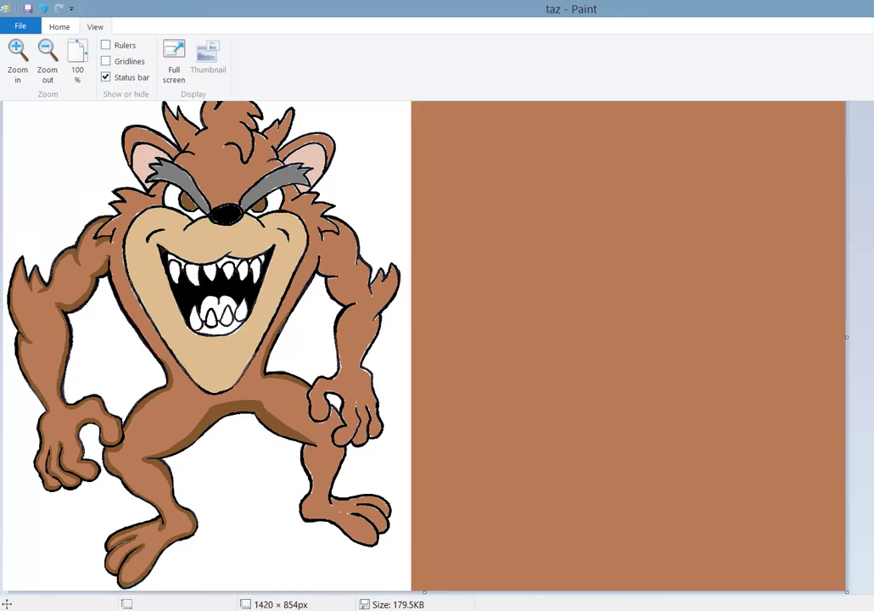
{"action": "left_click", "coordinate": [59, 27]}
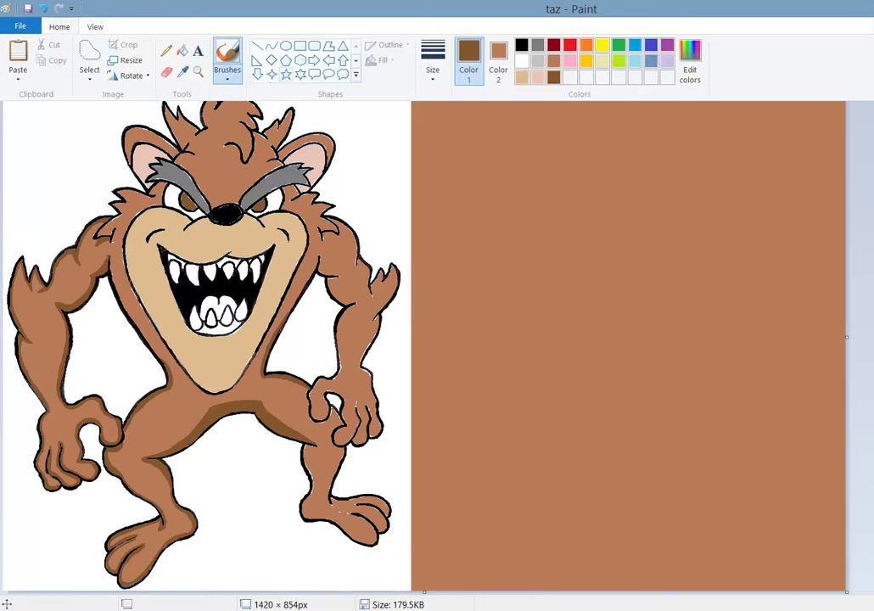
{"action": "left_click", "coordinate": [183, 51]}
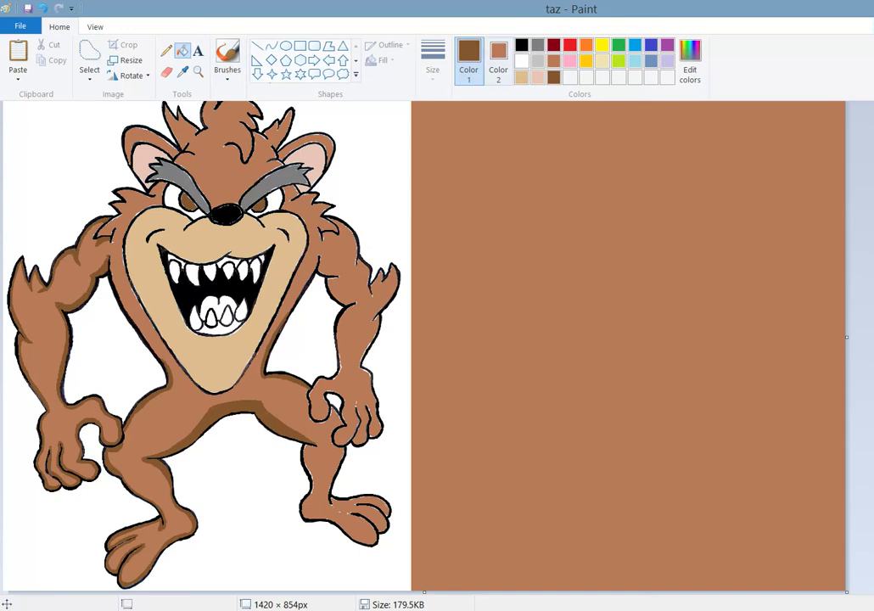
{"action": "left_click", "coordinate": [521, 60]}
{"action": "left_click", "coordinate": [657, 227]}
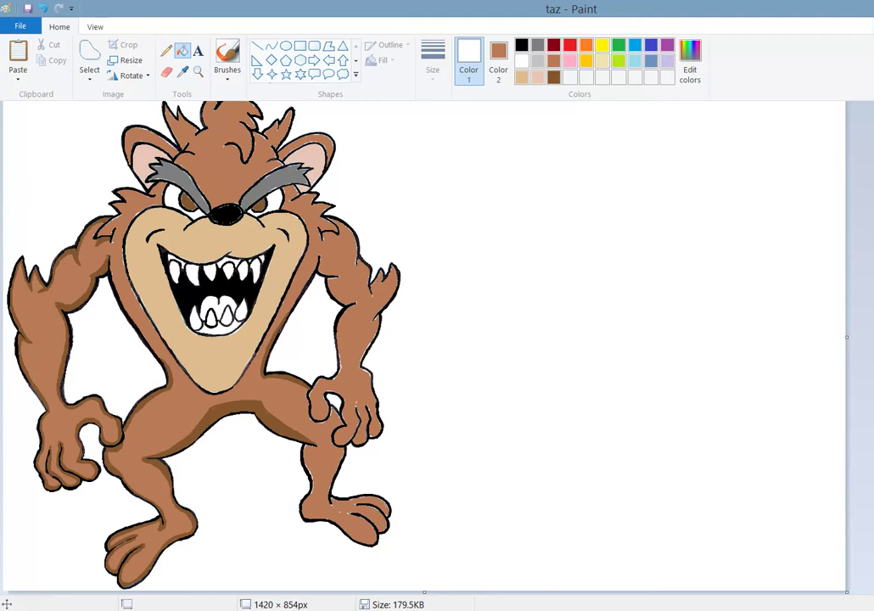
Sample the dark brown and brush shading under the knee and along both contours of the lower leg on the drawing's right side.
{"action": "left_click", "coordinate": [95, 27]}
{"action": "left_click", "coordinate": [17, 59]}
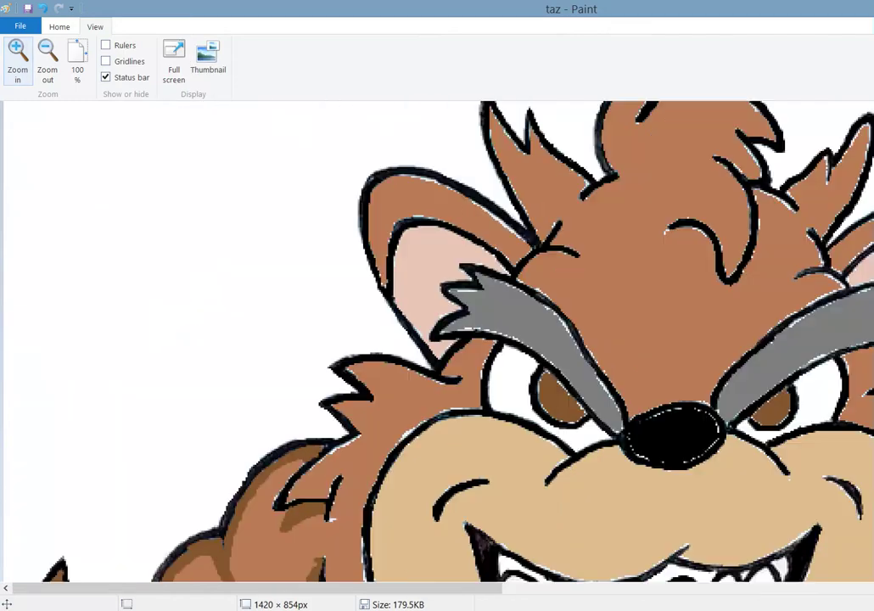
{"action": "left_click", "coordinate": [17, 60]}
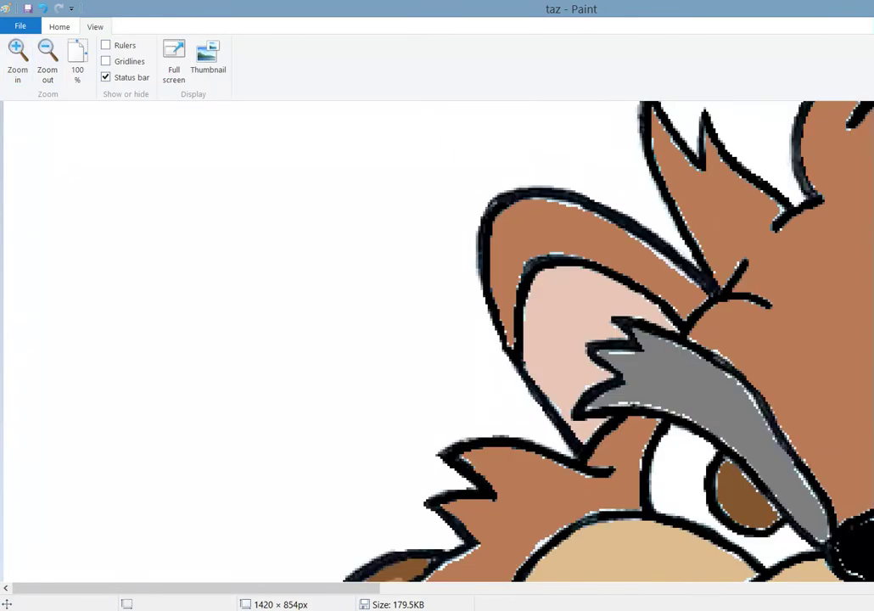
{"action": "scroll", "coordinate": [437, 340], "scroll_direction": "down", "scroll_amount": 10}
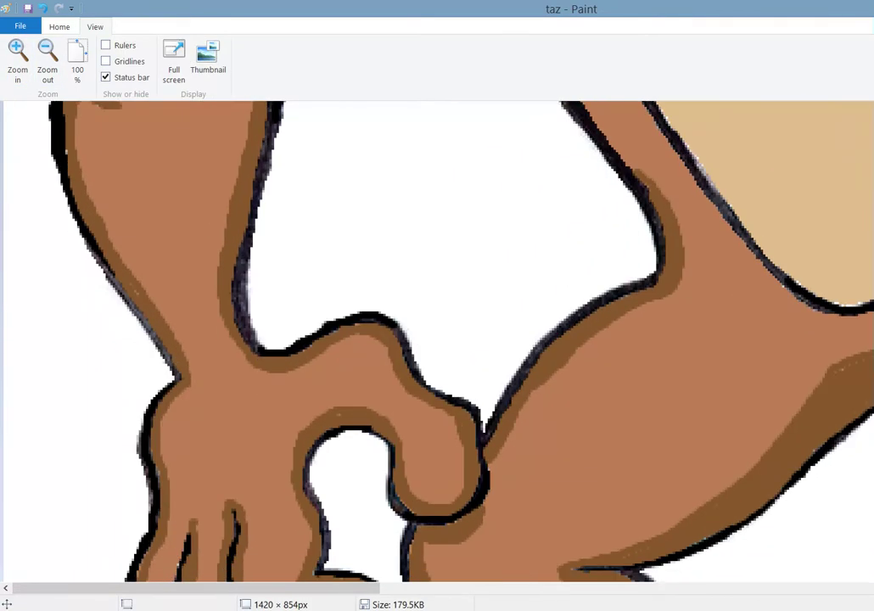
{"action": "scroll", "coordinate": [437, 339], "scroll_direction": "right", "scroll_amount": 10}
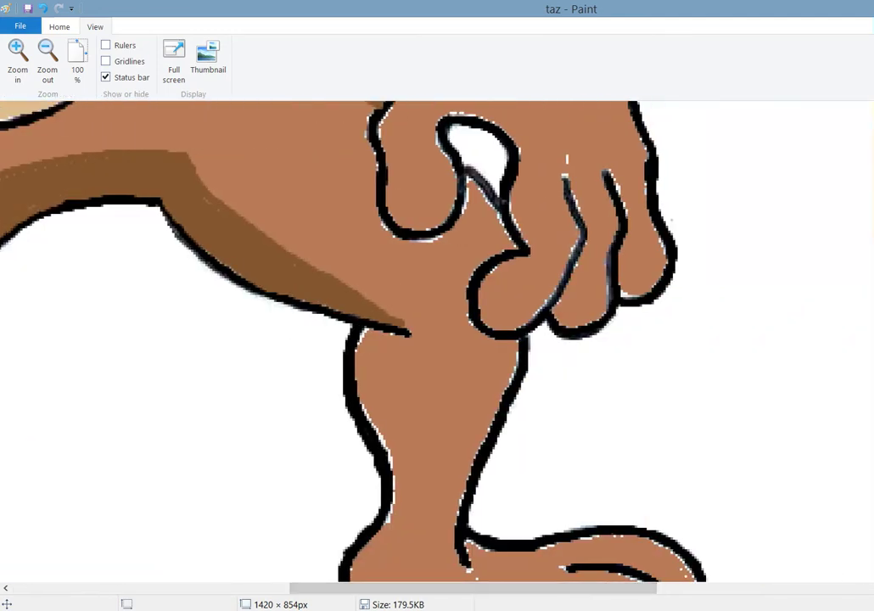
{"action": "left_click", "coordinate": [59, 26]}
{"action": "left_click", "coordinate": [182, 72]}
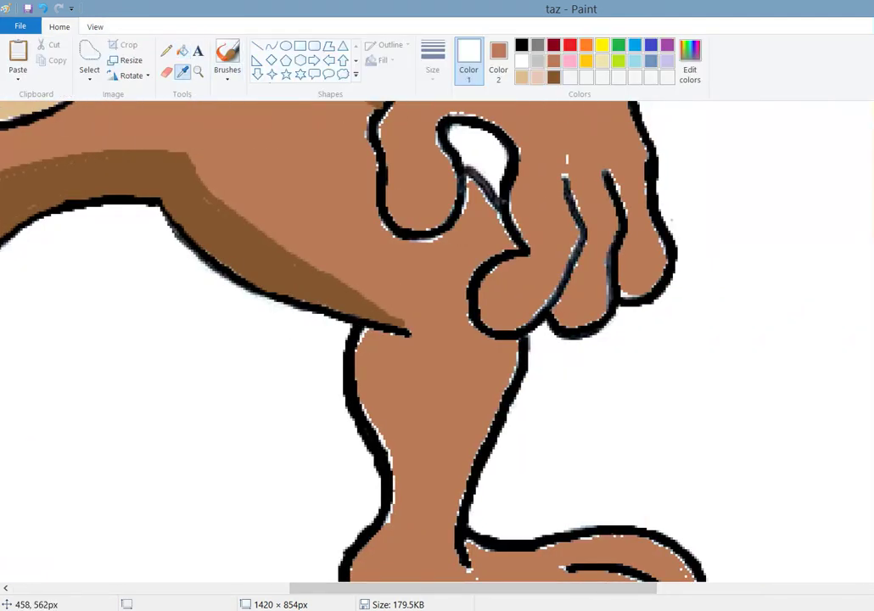
{"action": "left_click", "coordinate": [255, 242]}
{"action": "left_click", "coordinate": [227, 58]}
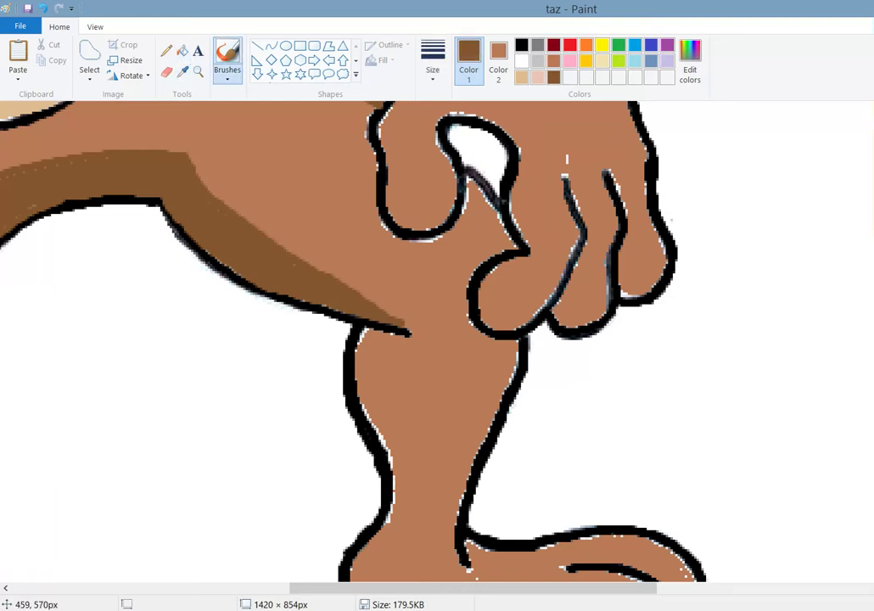
{"action": "mouse_move", "coordinate": [404, 335]}
{"action": "left_mouse_down"}
{"action": "mouse_move", "coordinate": [385, 342]}
{"action": "mouse_move", "coordinate": [374, 370]}
{"action": "mouse_move", "coordinate": [372, 409]}
{"action": "mouse_move", "coordinate": [389, 442]}
{"action": "mouse_move", "coordinate": [364, 376]}
{"action": "mouse_move", "coordinate": [380, 335]}
{"action": "left_mouse_up"}
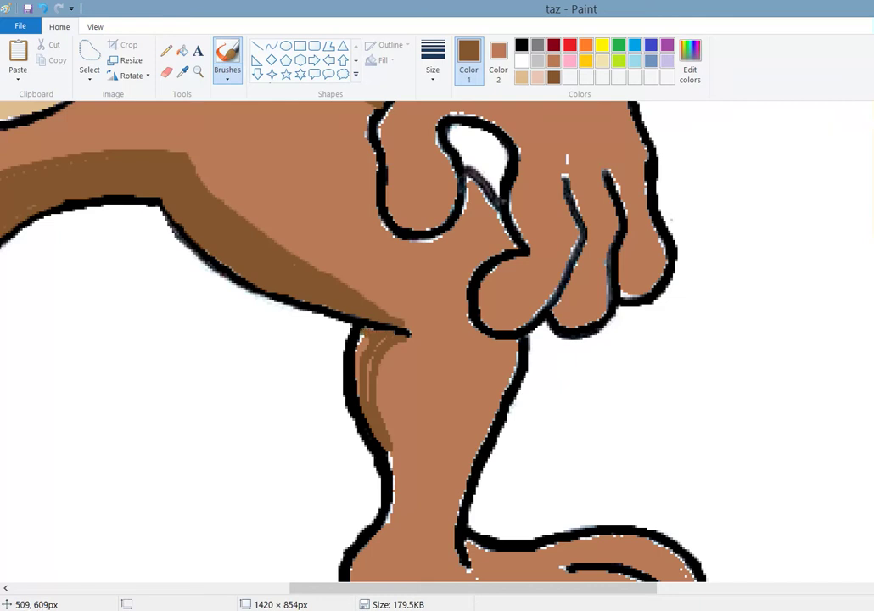
{"action": "left_click_drag", "start_coordinate": [357, 365], "coordinate": [354, 341]}
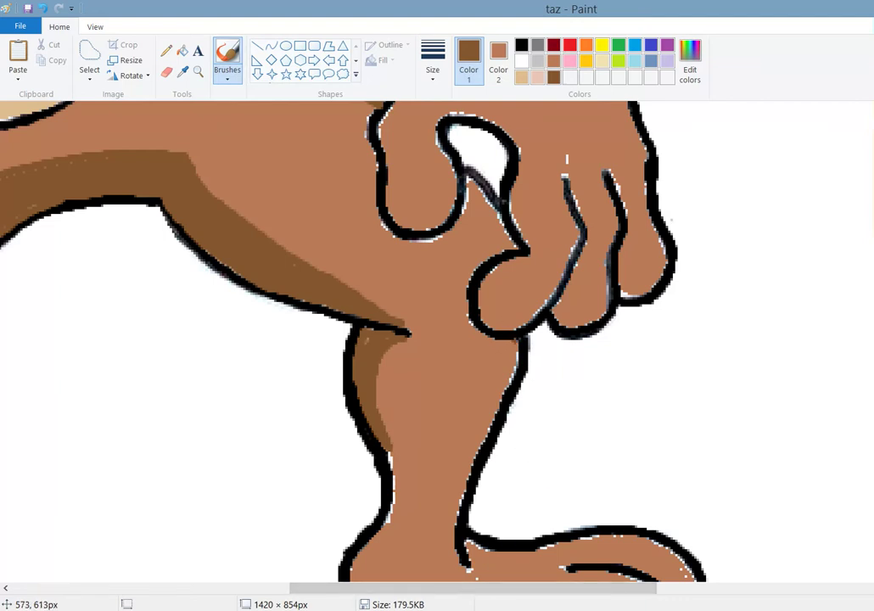
{"action": "mouse_move", "coordinate": [517, 342]}
{"action": "left_mouse_down"}
{"action": "mouse_move", "coordinate": [487, 439]}
{"action": "mouse_move", "coordinate": [496, 443]}
{"action": "mouse_move", "coordinate": [463, 517]}
{"action": "left_mouse_up"}
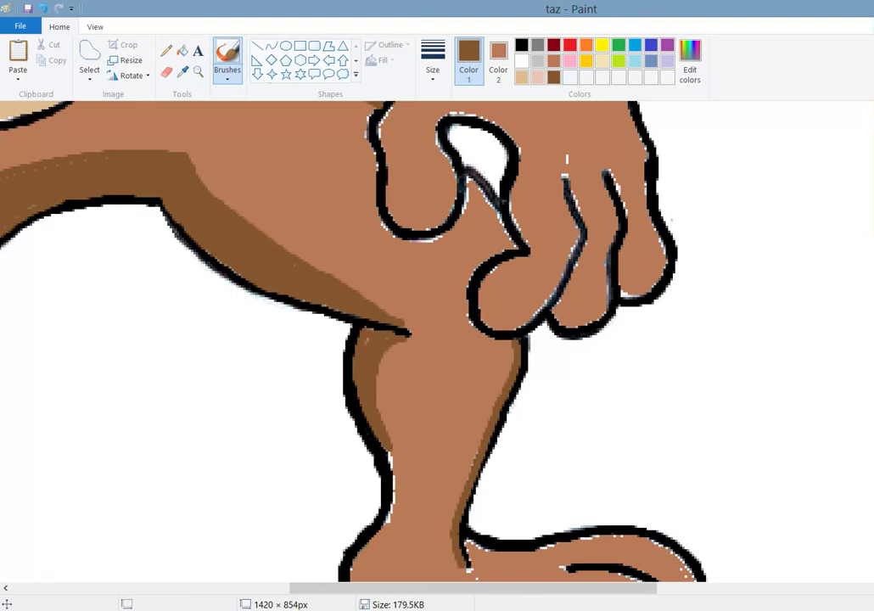
Brush dark brown shading down the back of the ankle, around the heel and under the foot on the drawing's right side.
{"action": "scroll", "coordinate": [425, 165], "scroll_direction": "down", "scroll_amount": 5}
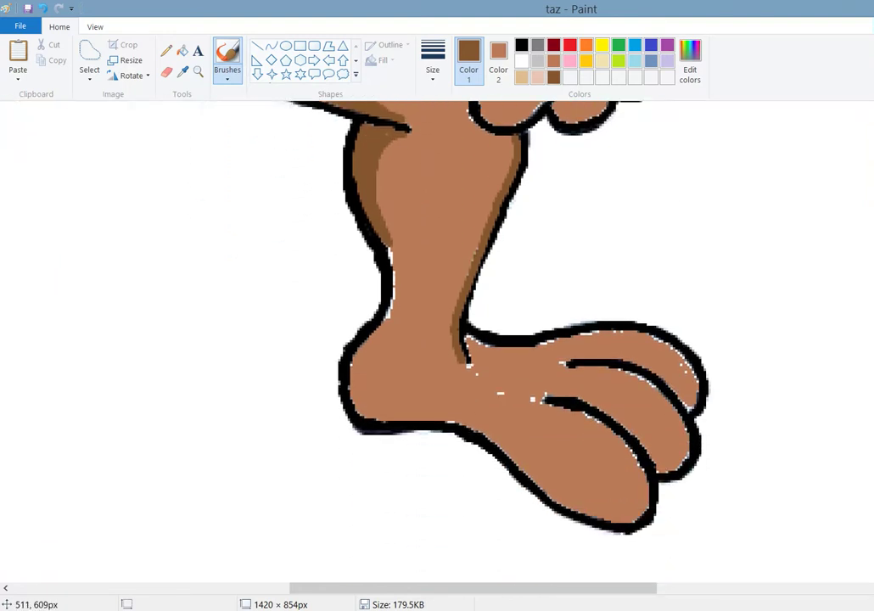
{"action": "mouse_move", "coordinate": [367, 340]}
{"action": "left_mouse_down"}
{"action": "mouse_move", "coordinate": [393, 293]}
{"action": "mouse_move", "coordinate": [389, 248]}
{"action": "left_mouse_up"}
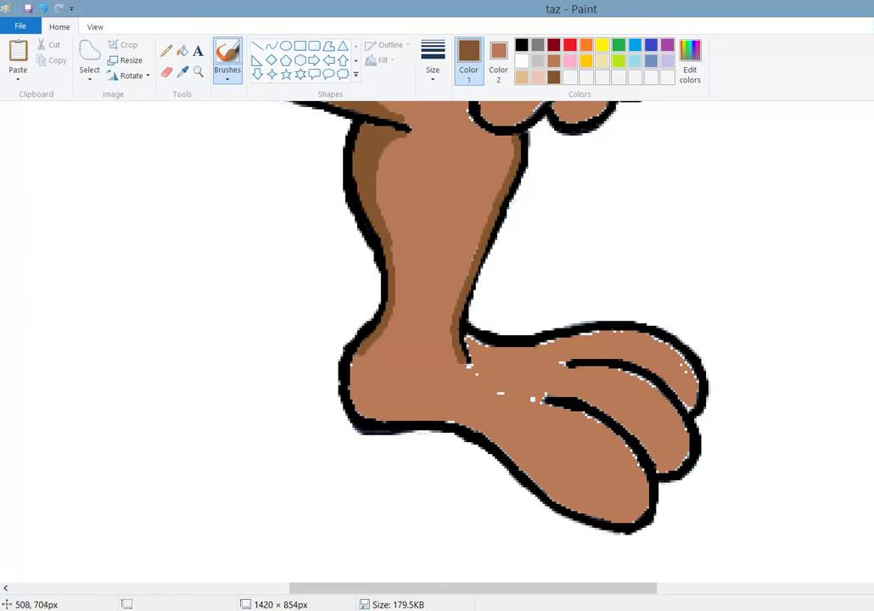
{"action": "mouse_move", "coordinate": [355, 351]}
{"action": "left_mouse_down"}
{"action": "mouse_move", "coordinate": [359, 393]}
{"action": "mouse_move", "coordinate": [385, 413]}
{"action": "mouse_move", "coordinate": [474, 422]}
{"action": "left_mouse_up"}
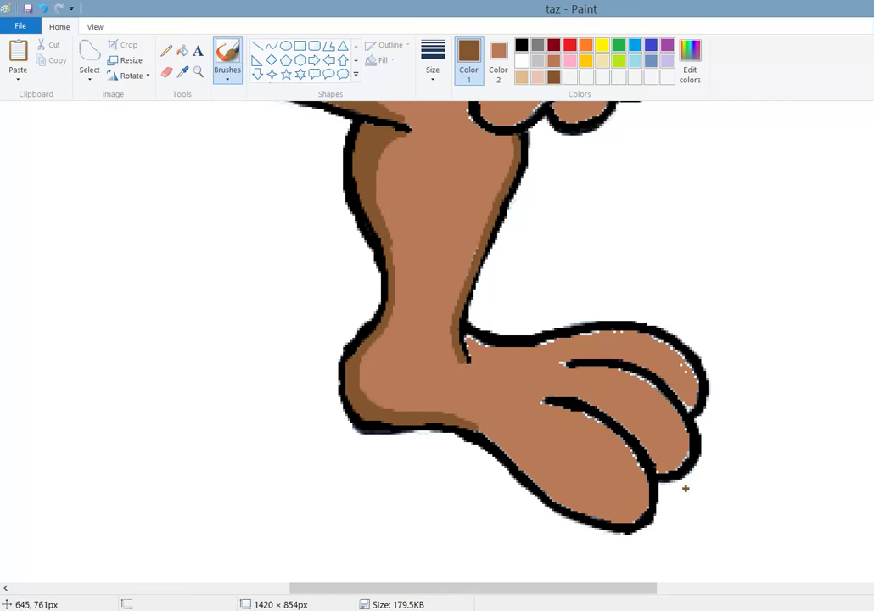
Brush dark brown shading along the sole, around and between the toes, and over the instep of the same foot.
{"action": "mouse_move", "coordinate": [543, 406]}
{"action": "left_mouse_down"}
{"action": "mouse_move", "coordinate": [593, 422]}
{"action": "mouse_move", "coordinate": [628, 449]}
{"action": "mouse_move", "coordinate": [657, 518]}
{"action": "mouse_move", "coordinate": [603, 518]}
{"action": "mouse_move", "coordinate": [555, 504]}
{"action": "mouse_move", "coordinate": [492, 433]}
{"action": "mouse_move", "coordinate": [511, 451]}
{"action": "left_mouse_up"}
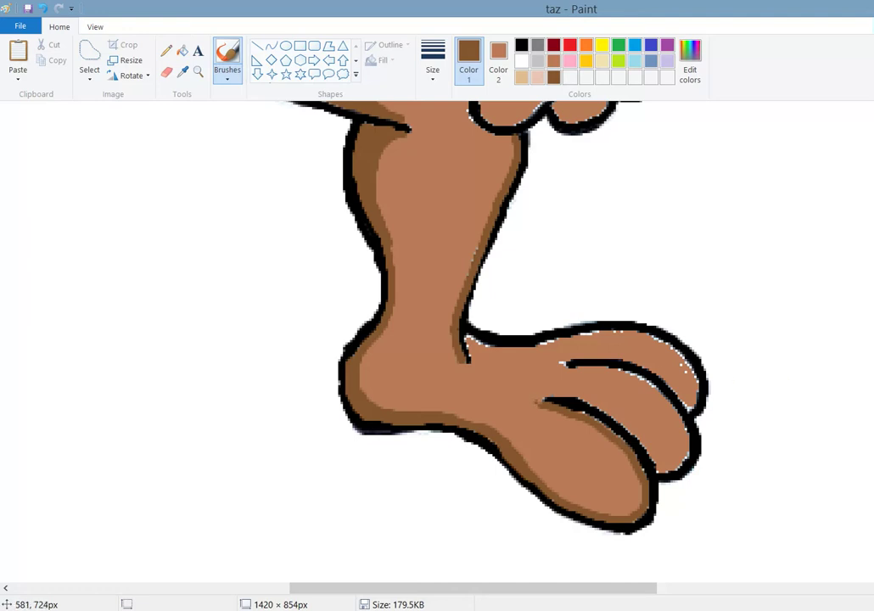
{"action": "mouse_move", "coordinate": [532, 402]}
{"action": "left_mouse_down"}
{"action": "mouse_move", "coordinate": [562, 398]}
{"action": "mouse_move", "coordinate": [592, 411]}
{"action": "left_mouse_up"}
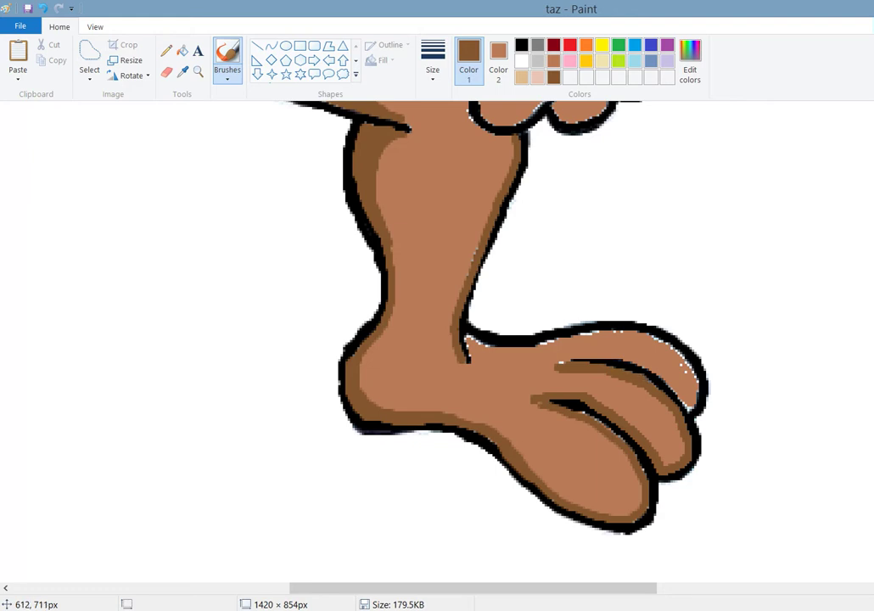
{"action": "left_click_drag", "start_coordinate": [556, 363], "coordinate": [596, 368]}
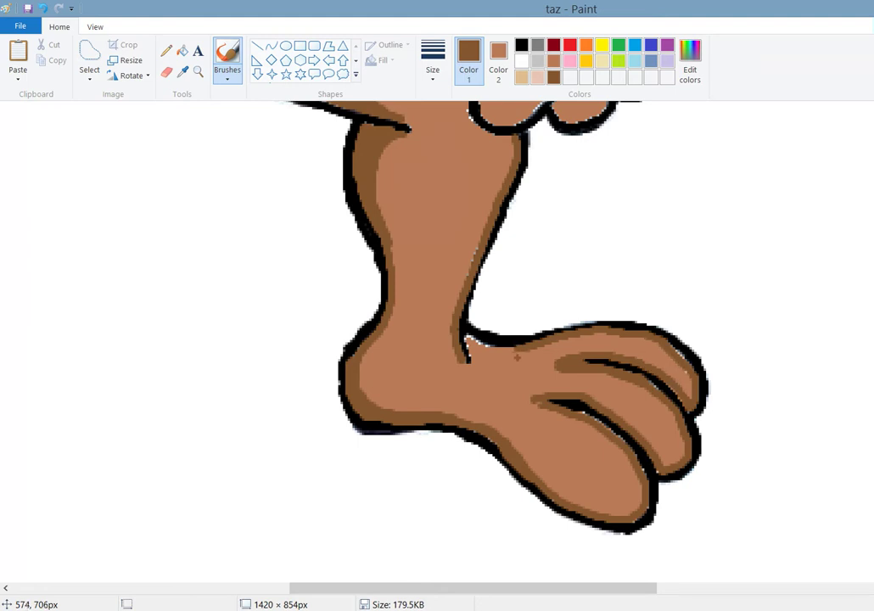
{"action": "left_click_drag", "start_coordinate": [374, 270], "coordinate": [382, 295]}
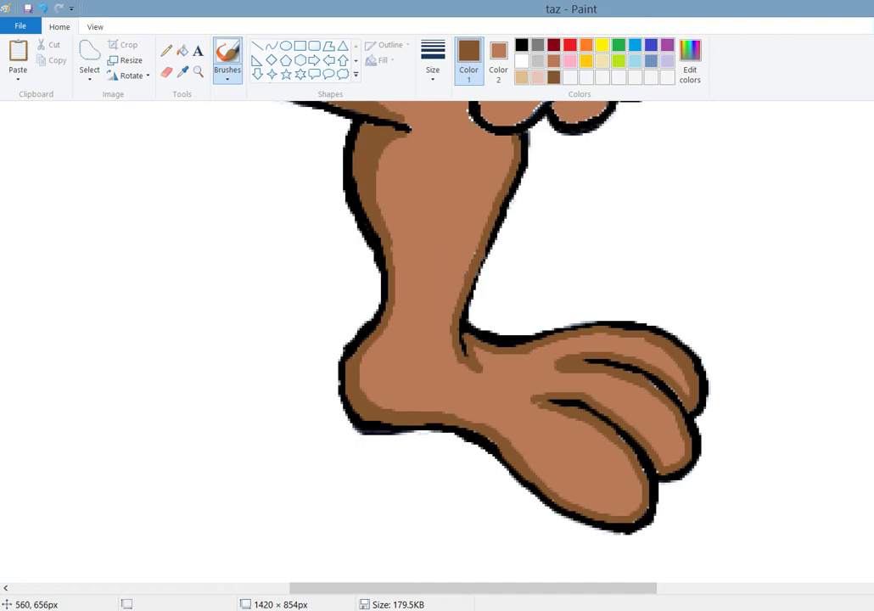
Brush dark brown shadows onto the thigh and knee beside the thumb and fingers of the resting hand on the drawing's right side.
{"action": "scroll", "coordinate": [438, 340], "scroll_direction": "up", "scroll_amount": 5}
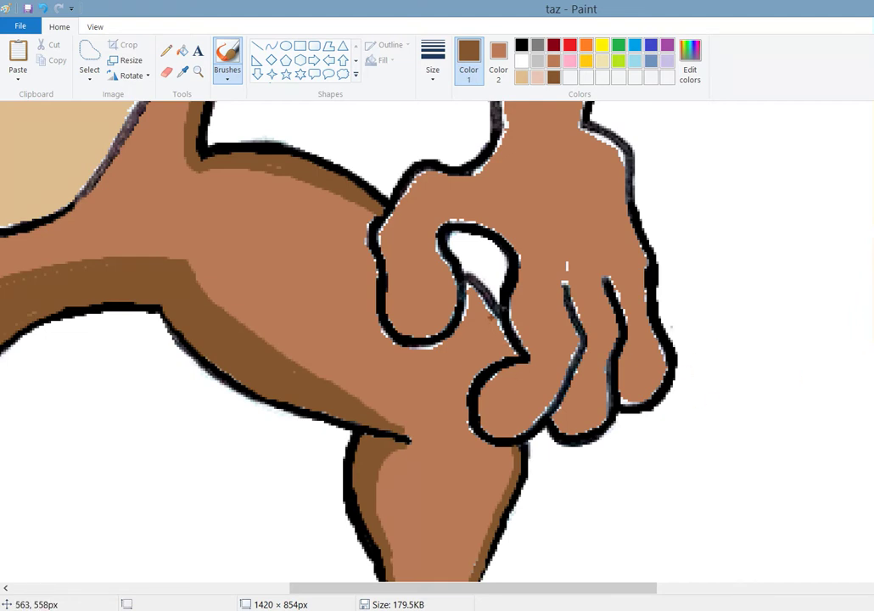
{"action": "mouse_move", "coordinate": [490, 320]}
{"action": "left_mouse_down"}
{"action": "mouse_move", "coordinate": [493, 337]}
{"action": "mouse_move", "coordinate": [454, 374]}
{"action": "mouse_move", "coordinate": [458, 389]}
{"action": "left_mouse_up"}
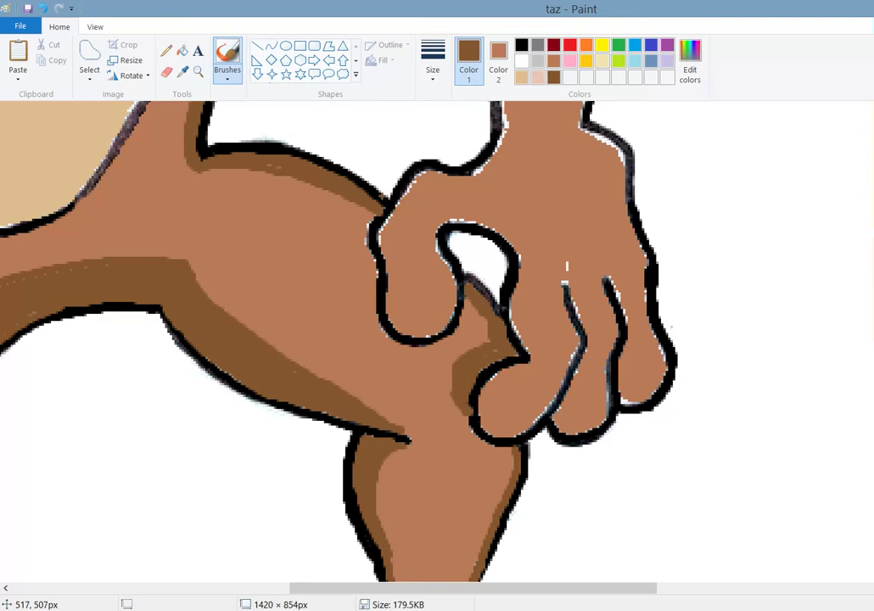
{"action": "mouse_move", "coordinate": [370, 208]}
{"action": "left_mouse_down"}
{"action": "mouse_move", "coordinate": [356, 242]}
{"action": "mouse_move", "coordinate": [365, 270]}
{"action": "mouse_move", "coordinate": [372, 330]}
{"action": "left_mouse_up"}
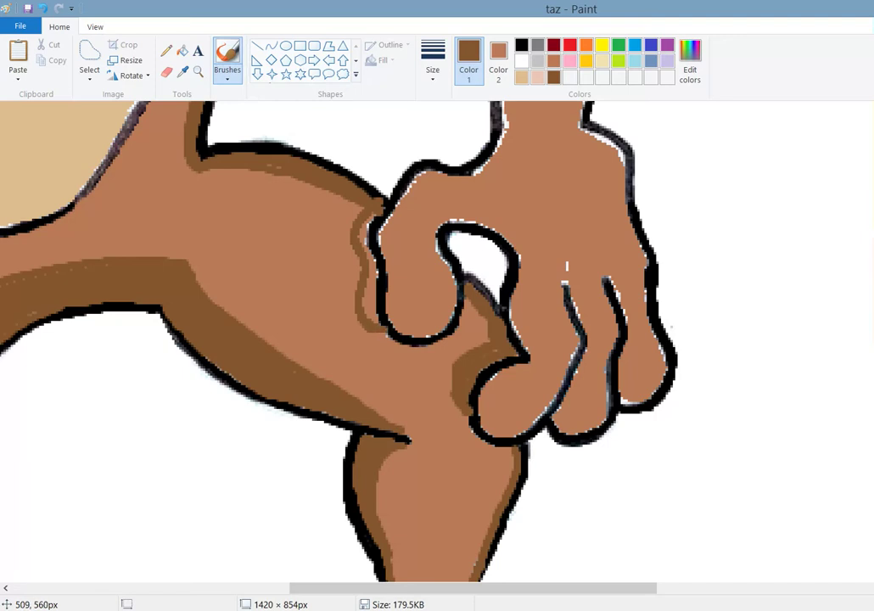
{"action": "left_click_drag", "start_coordinate": [294, 204], "coordinate": [296, 175]}
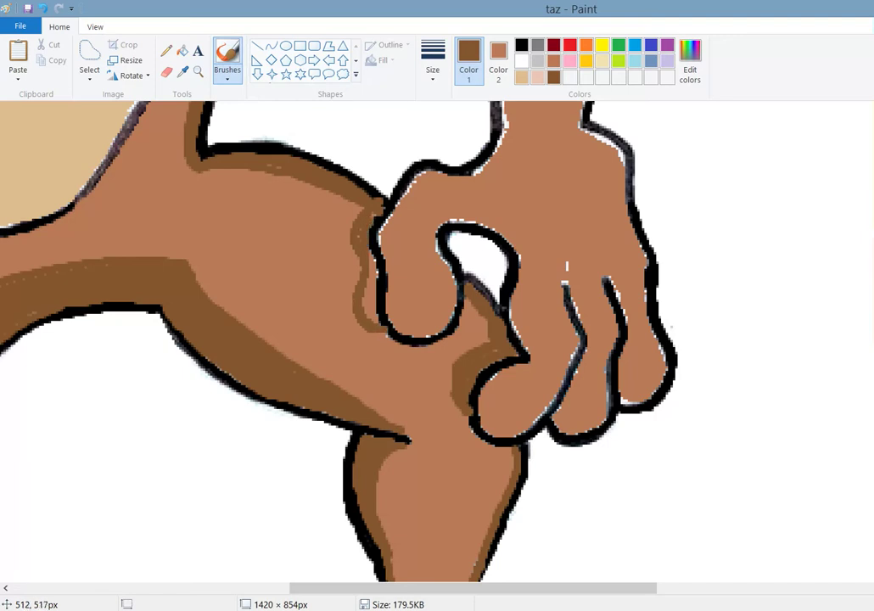
{"action": "mouse_move", "coordinate": [363, 254]}
{"action": "left_mouse_down"}
{"action": "mouse_move", "coordinate": [371, 316]}
{"action": "mouse_move", "coordinate": [366, 287]}
{"action": "left_mouse_up"}
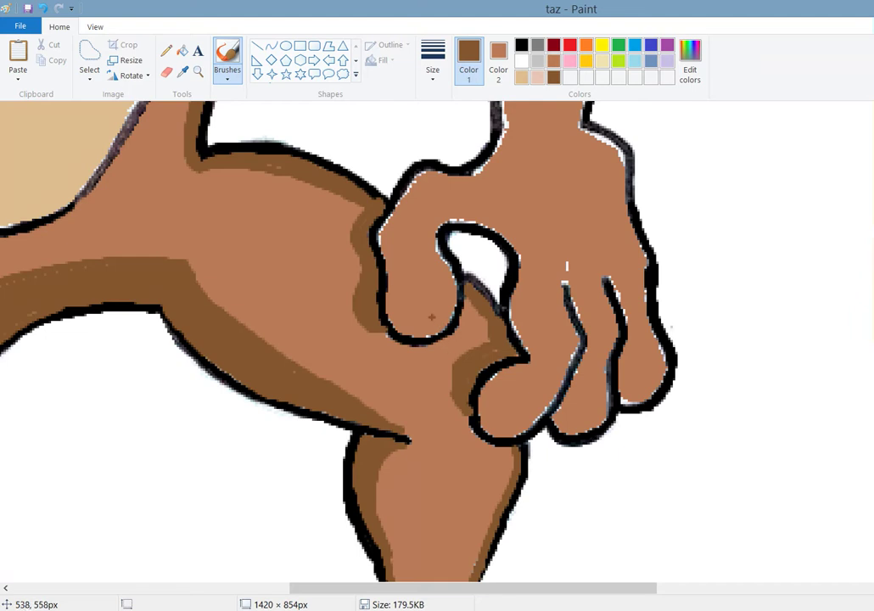
Brush dark brown shading along the contours of the thumb, palm and fingers of the hand resting on the thigh.
{"action": "mouse_move", "coordinate": [422, 174]}
{"action": "left_mouse_down"}
{"action": "mouse_move", "coordinate": [382, 232]}
{"action": "mouse_move", "coordinate": [384, 307]}
{"action": "mouse_move", "coordinate": [403, 323]}
{"action": "mouse_move", "coordinate": [402, 339]}
{"action": "mouse_move", "coordinate": [428, 343]}
{"action": "mouse_move", "coordinate": [451, 323]}
{"action": "mouse_move", "coordinate": [443, 227]}
{"action": "mouse_move", "coordinate": [496, 227]}
{"action": "mouse_move", "coordinate": [532, 261]}
{"action": "mouse_move", "coordinate": [454, 224]}
{"action": "mouse_move", "coordinate": [519, 247]}
{"action": "mouse_move", "coordinate": [530, 269]}
{"action": "mouse_move", "coordinate": [520, 332]}
{"action": "mouse_move", "coordinate": [542, 370]}
{"action": "left_mouse_up"}
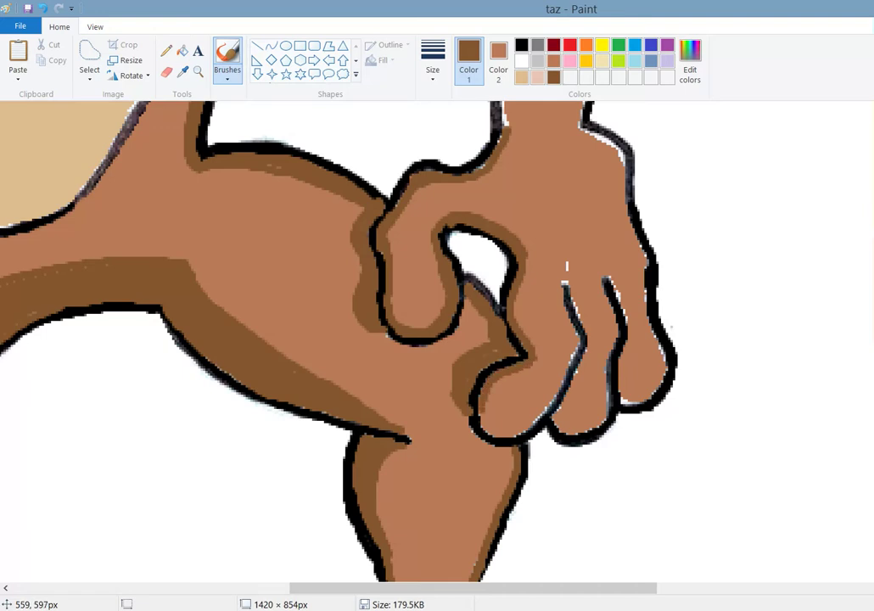
{"action": "mouse_move", "coordinate": [388, 334]}
{"action": "left_mouse_down"}
{"action": "mouse_move", "coordinate": [405, 350]}
{"action": "mouse_move", "coordinate": [434, 334]}
{"action": "left_mouse_up"}
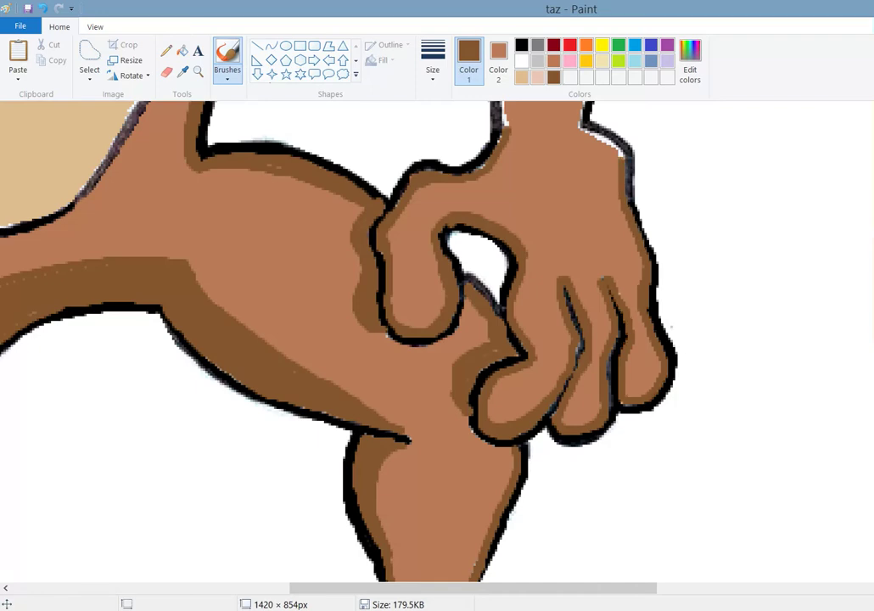
Brush dark brown shading along both contours of the forearm and down to the wrist on the drawing's right side.
{"action": "scroll", "coordinate": [531, 282], "scroll_direction": "up", "scroll_amount": 5}
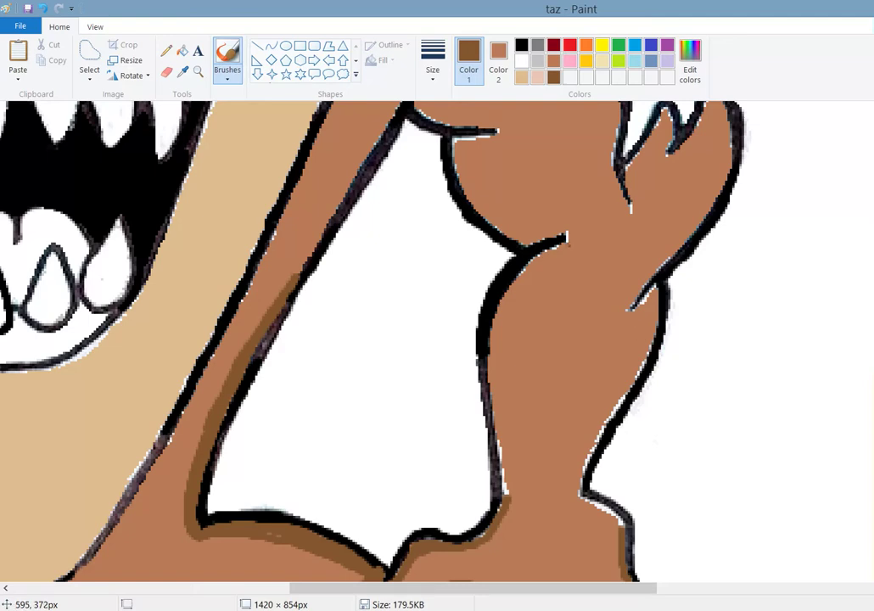
{"action": "mouse_move", "coordinate": [562, 241]}
{"action": "left_mouse_down"}
{"action": "mouse_move", "coordinate": [507, 270]}
{"action": "mouse_move", "coordinate": [482, 329]}
{"action": "mouse_move", "coordinate": [494, 365]}
{"action": "left_mouse_up"}
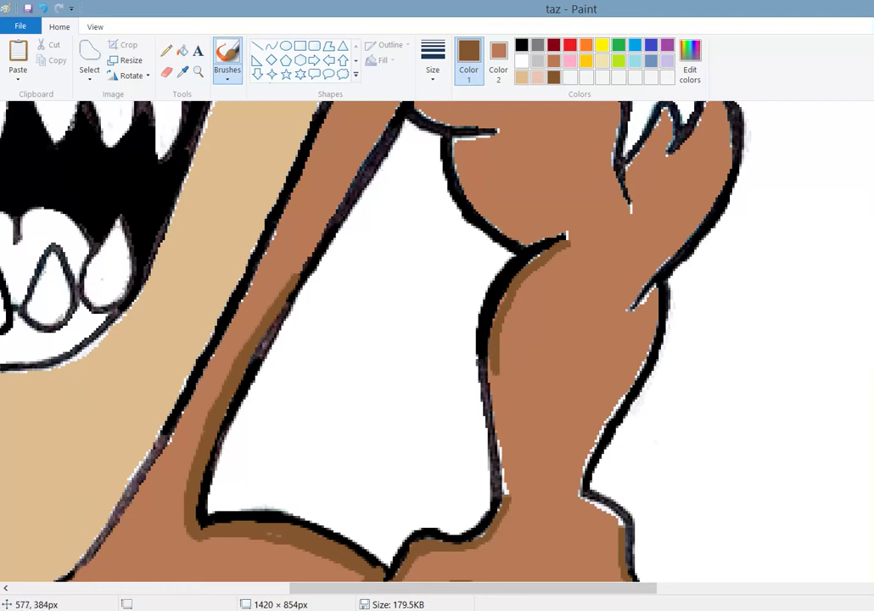
{"action": "left_click_drag", "start_coordinate": [568, 238], "coordinate": [516, 307]}
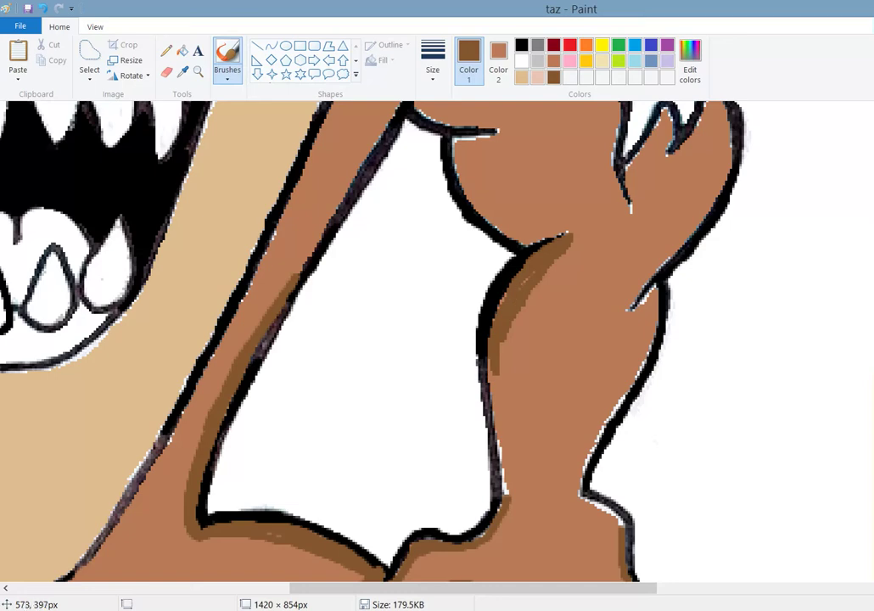
{"action": "left_click_drag", "start_coordinate": [499, 432], "coordinate": [501, 490]}
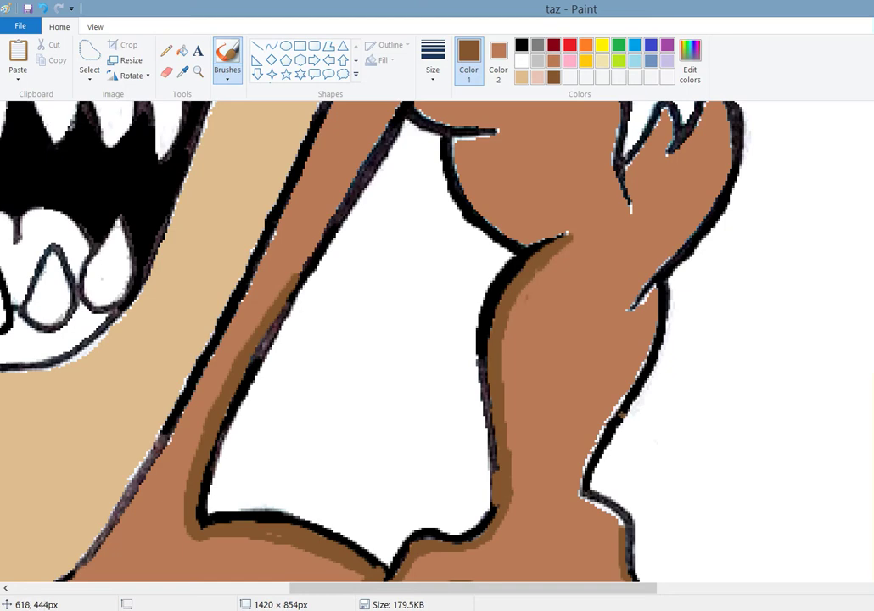
{"action": "left_click_drag", "start_coordinate": [499, 320], "coordinate": [472, 371]}
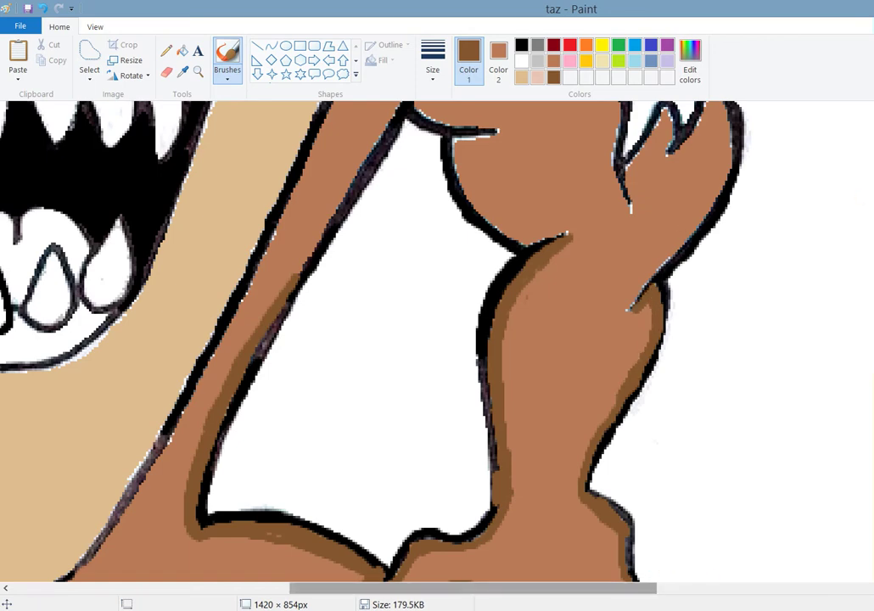
Brush dark brown shading in the armpit and along the underside of the upper arm to the elbow crease on the drawing's right side.
{"action": "scroll", "coordinate": [652, 572], "scroll_direction": "left", "scroll_amount": 10}
{"action": "scroll", "coordinate": [326, 552], "scroll_direction": "right", "scroll_amount": 6}
{"action": "scroll", "coordinate": [759, 509], "scroll_direction": "right", "scroll_amount": 8}
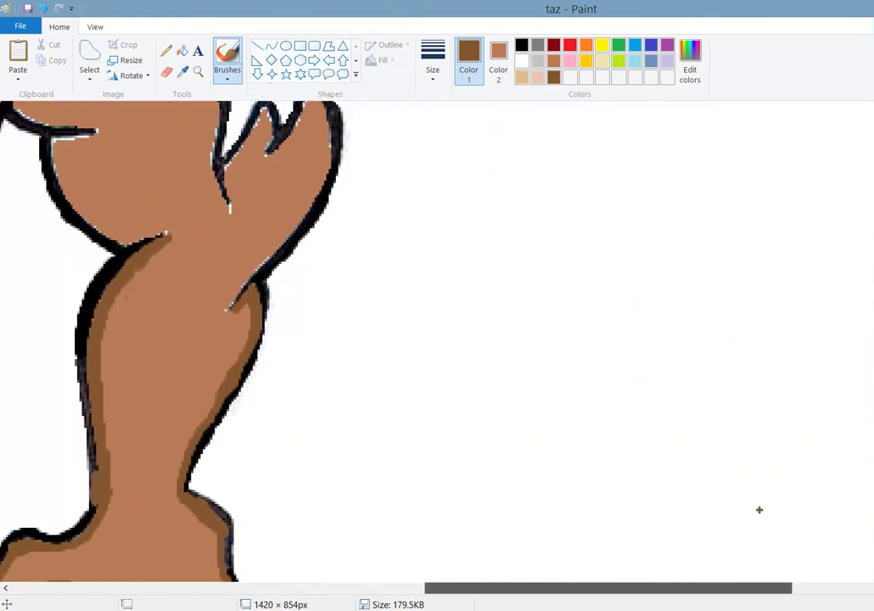
{"action": "scroll", "coordinate": [828, 306], "scroll_direction": "up", "scroll_amount": 4}
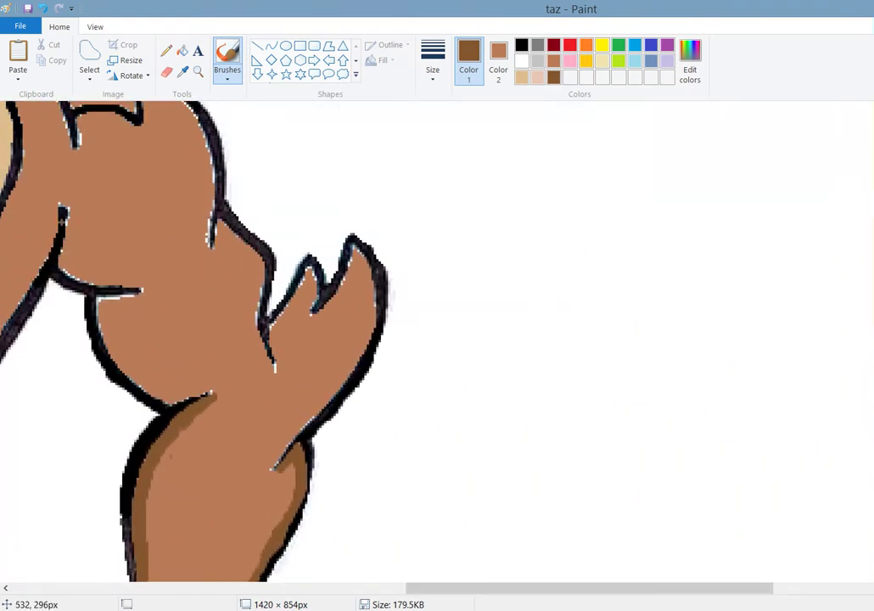
{"action": "mouse_move", "coordinate": [68, 212]}
{"action": "left_mouse_down"}
{"action": "mouse_move", "coordinate": [88, 260]}
{"action": "mouse_move", "coordinate": [140, 293]}
{"action": "left_mouse_up"}
{"action": "mouse_move", "coordinate": [98, 232]}
{"action": "left_mouse_down"}
{"action": "mouse_move", "coordinate": [51, 220]}
{"action": "mouse_move", "coordinate": [53, 193]}
{"action": "mouse_move", "coordinate": [85, 225]}
{"action": "mouse_move", "coordinate": [56, 214]}
{"action": "mouse_move", "coordinate": [61, 203]}
{"action": "left_mouse_up"}
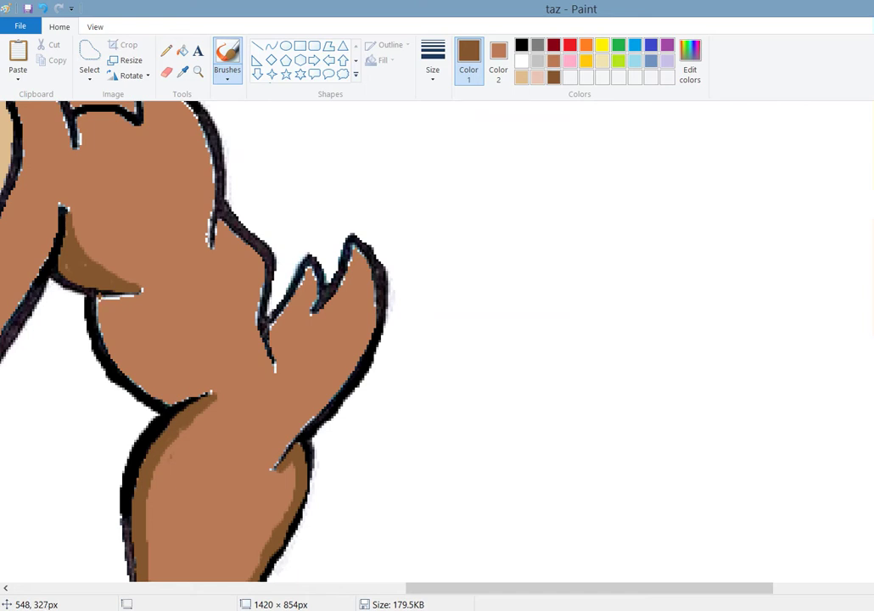
{"action": "left_click_drag", "start_coordinate": [102, 297], "coordinate": [137, 296]}
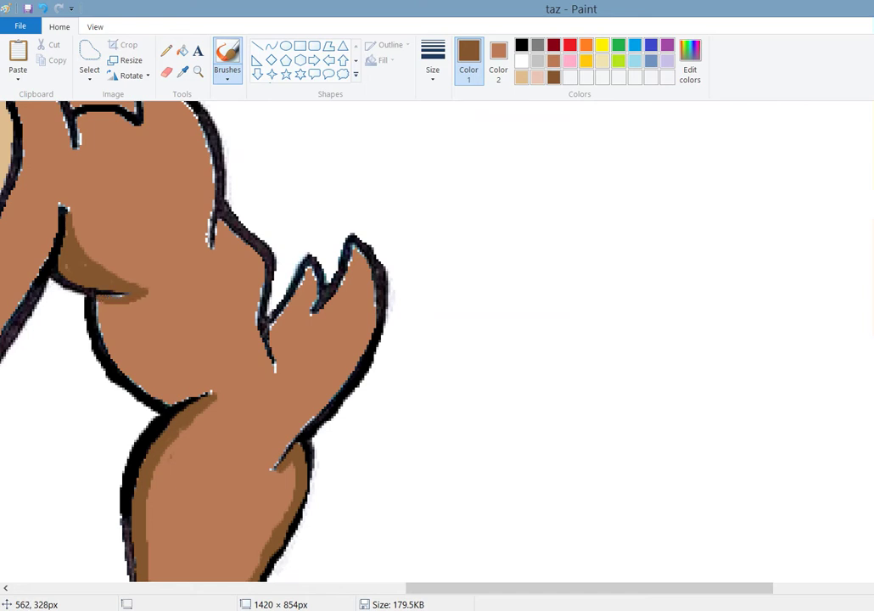
{"action": "mouse_move", "coordinate": [81, 245]}
{"action": "left_mouse_down"}
{"action": "mouse_move", "coordinate": [81, 272]}
{"action": "mouse_move", "coordinate": [102, 297]}
{"action": "left_mouse_up"}
{"action": "mouse_move", "coordinate": [132, 374]}
{"action": "left_mouse_down"}
{"action": "mouse_move", "coordinate": [175, 392]}
{"action": "mouse_move", "coordinate": [213, 395]}
{"action": "mouse_move", "coordinate": [173, 404]}
{"action": "left_mouse_up"}
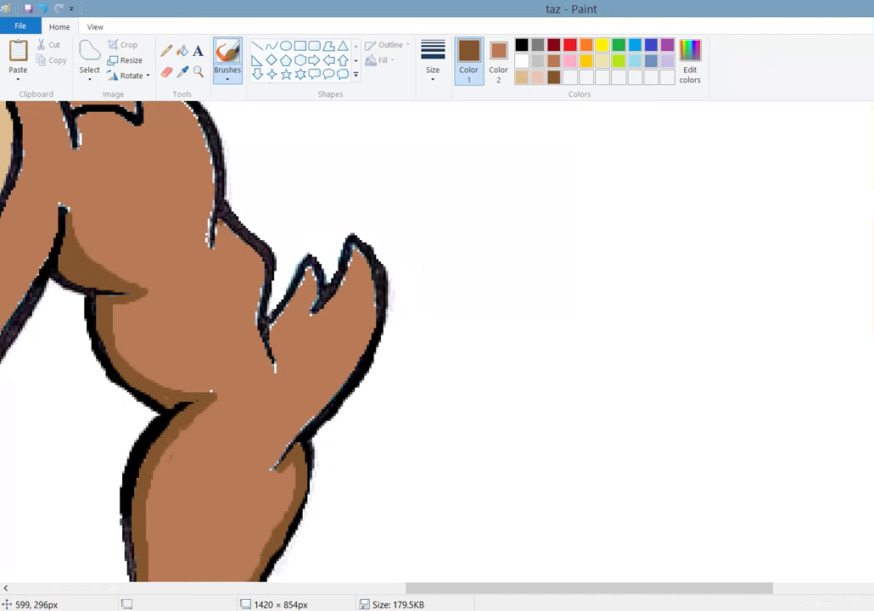
Brush dark brown shading along the outer upper arm and around the elbow's pointed fur tufts on the drawing's right side.
{"action": "mouse_move", "coordinate": [223, 229]}
{"action": "left_mouse_down"}
{"action": "mouse_move", "coordinate": [255, 255]}
{"action": "mouse_move", "coordinate": [260, 290]}
{"action": "left_mouse_up"}
{"action": "left_click_drag", "start_coordinate": [263, 343], "coordinate": [277, 371]}
{"action": "mouse_move", "coordinate": [220, 285]}
{"action": "left_mouse_down"}
{"action": "mouse_move", "coordinate": [218, 263]}
{"action": "mouse_move", "coordinate": [250, 212]}
{"action": "mouse_move", "coordinate": [253, 246]}
{"action": "left_mouse_up"}
{"action": "left_click_drag", "start_coordinate": [316, 304], "coordinate": [311, 312]}
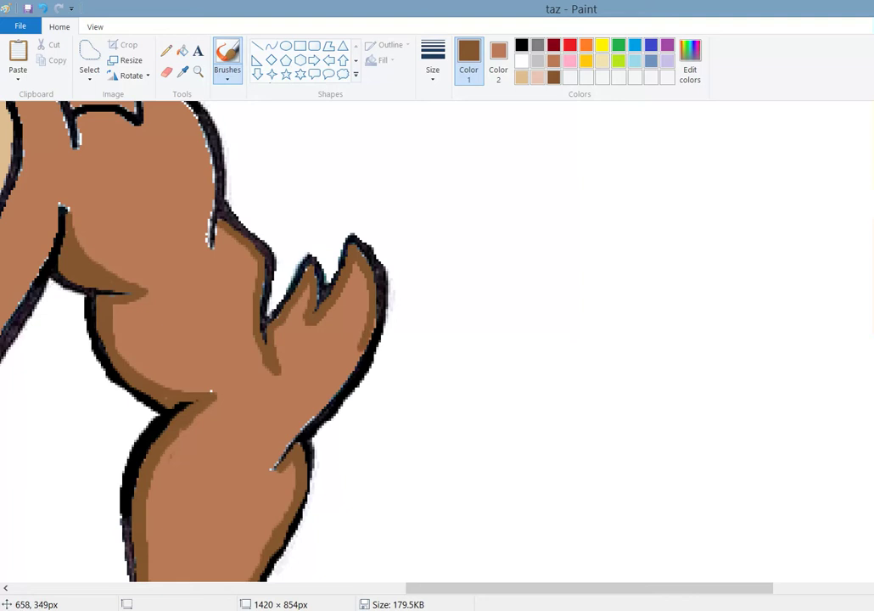
{"action": "left_click_drag", "start_coordinate": [305, 425], "coordinate": [275, 468]}
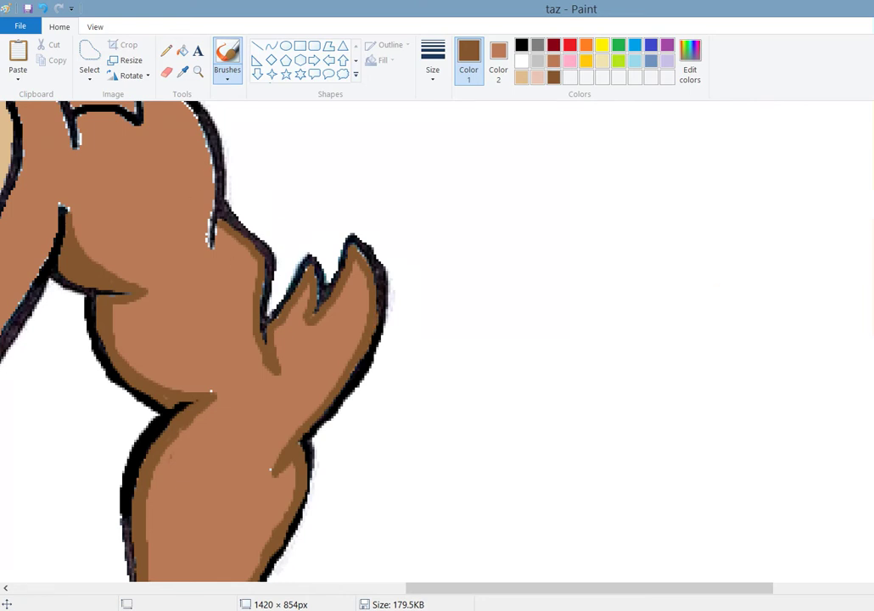
Brush dark brown shading along the shoulder's outer curve and beneath the lowest cheek fur tuft on the drawing's right side.
{"action": "scroll", "coordinate": [437, 341], "scroll_direction": "up", "scroll_amount": 5}
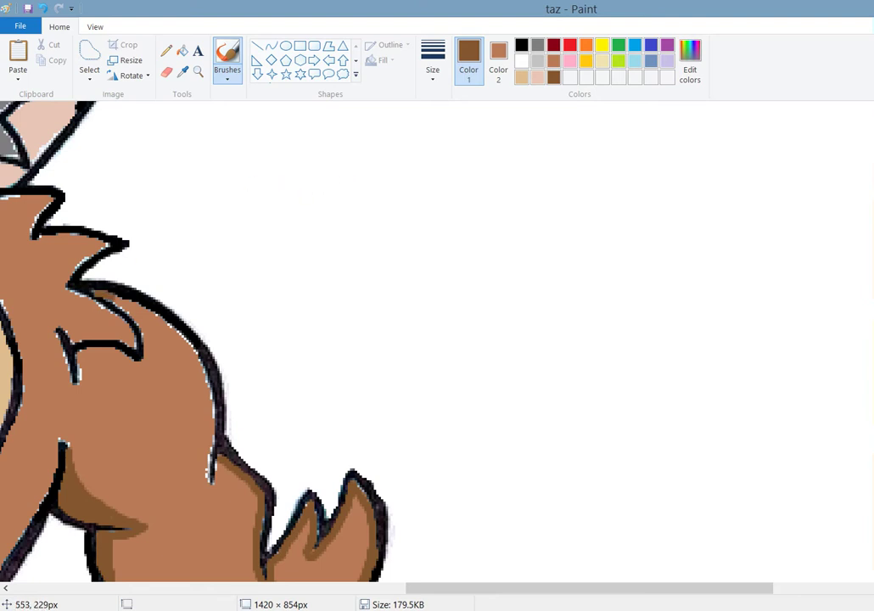
{"action": "mouse_move", "coordinate": [145, 268]}
{"action": "left_mouse_down"}
{"action": "mouse_move", "coordinate": [170, 326]}
{"action": "mouse_move", "coordinate": [167, 349]}
{"action": "left_mouse_up"}
{"action": "mouse_move", "coordinate": [206, 448]}
{"action": "left_mouse_down"}
{"action": "mouse_move", "coordinate": [212, 496]}
{"action": "mouse_move", "coordinate": [214, 466]}
{"action": "left_mouse_up"}
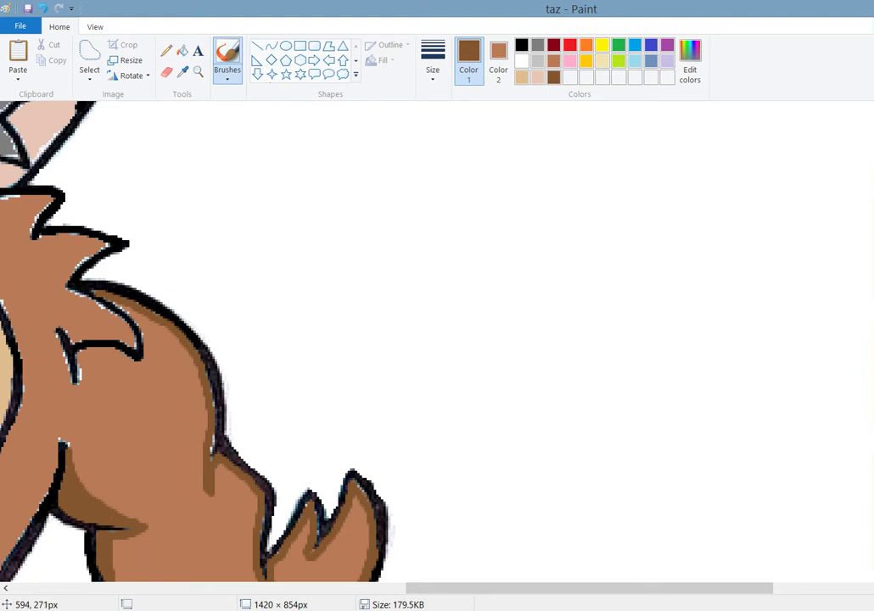
{"action": "mouse_move", "coordinate": [164, 343]}
{"action": "left_mouse_down"}
{"action": "mouse_move", "coordinate": [144, 276]}
{"action": "mouse_move", "coordinate": [101, 248]}
{"action": "left_mouse_up"}
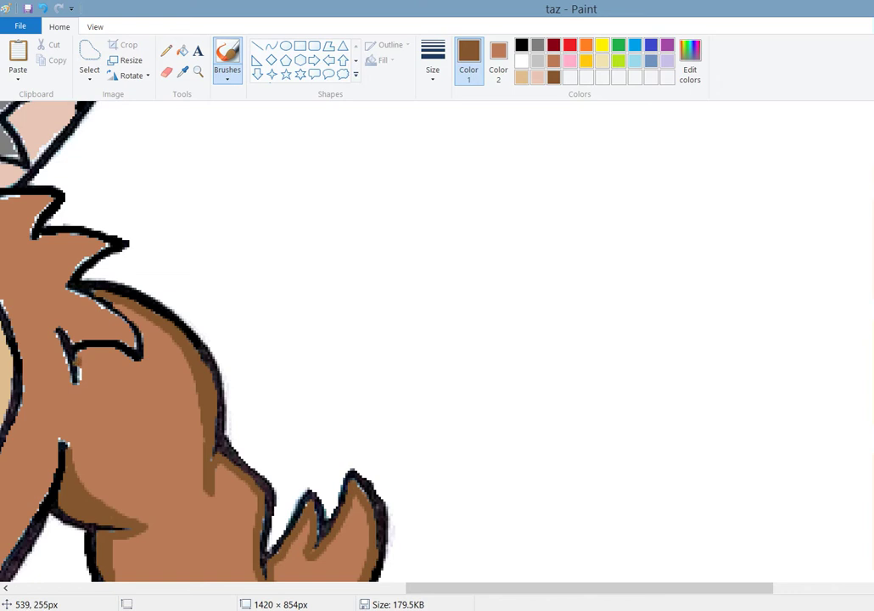
{"action": "left_click_drag", "start_coordinate": [78, 361], "coordinate": [134, 378]}
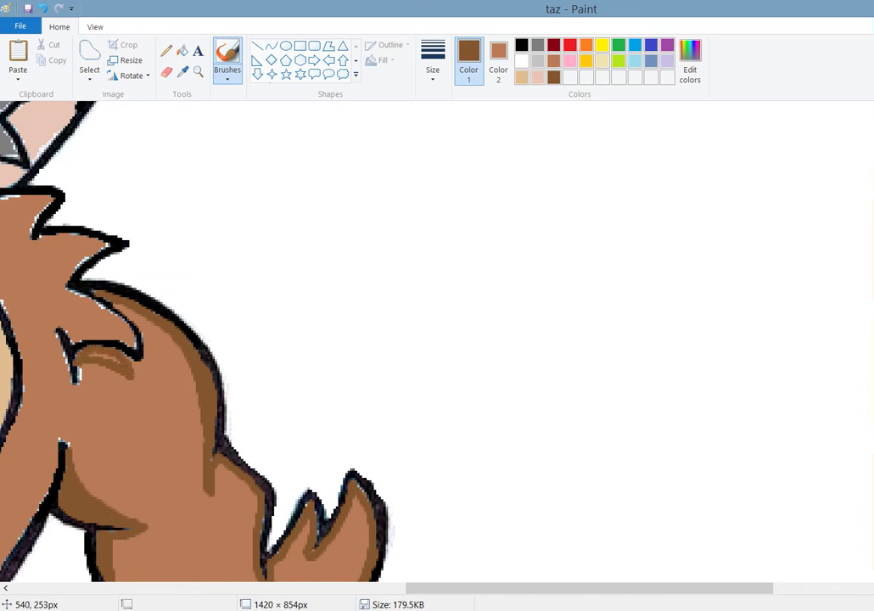
{"action": "left_click_drag", "start_coordinate": [80, 355], "coordinate": [113, 361]}
Brush dark brown shading into the cheek fur tufts and between the ear and eye on the drawing's left side.
{"action": "left_click", "coordinate": [95, 27]}
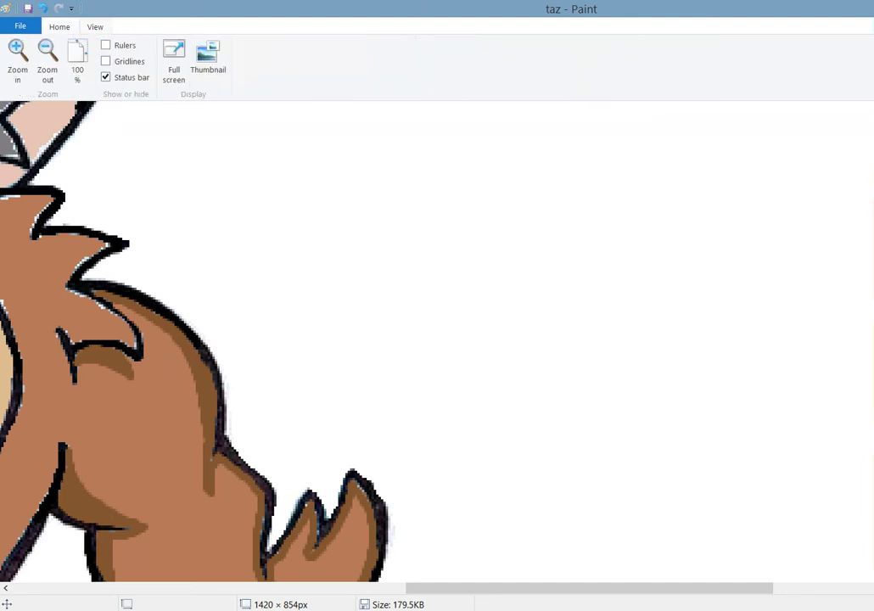
{"action": "left_click", "coordinate": [76, 66]}
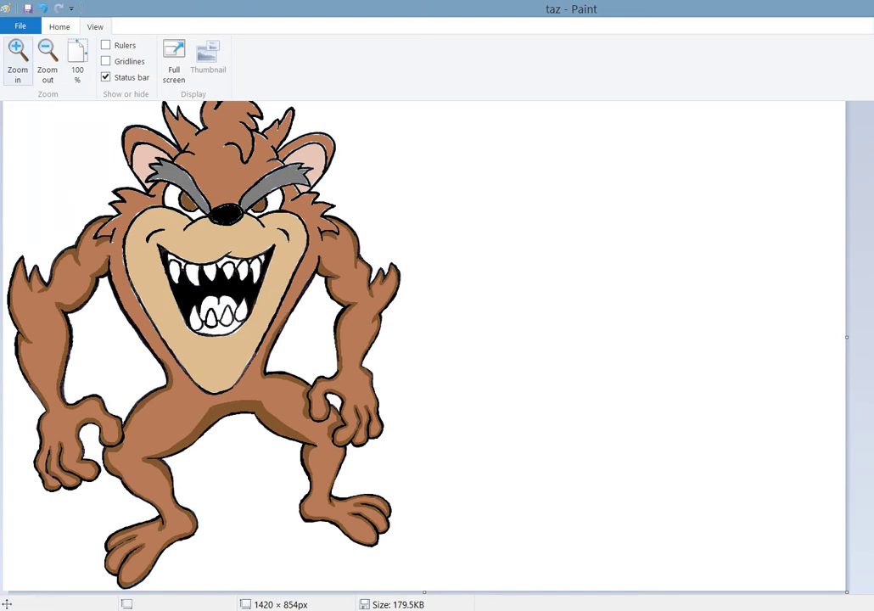
{"action": "left_click", "coordinate": [17, 60]}
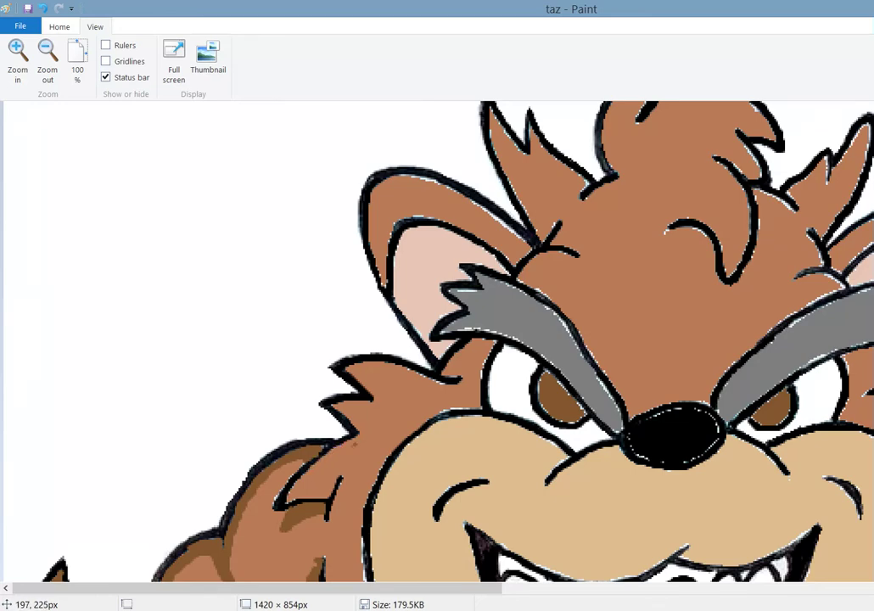
{"action": "left_click_drag", "start_coordinate": [335, 407], "coordinate": [382, 430]}
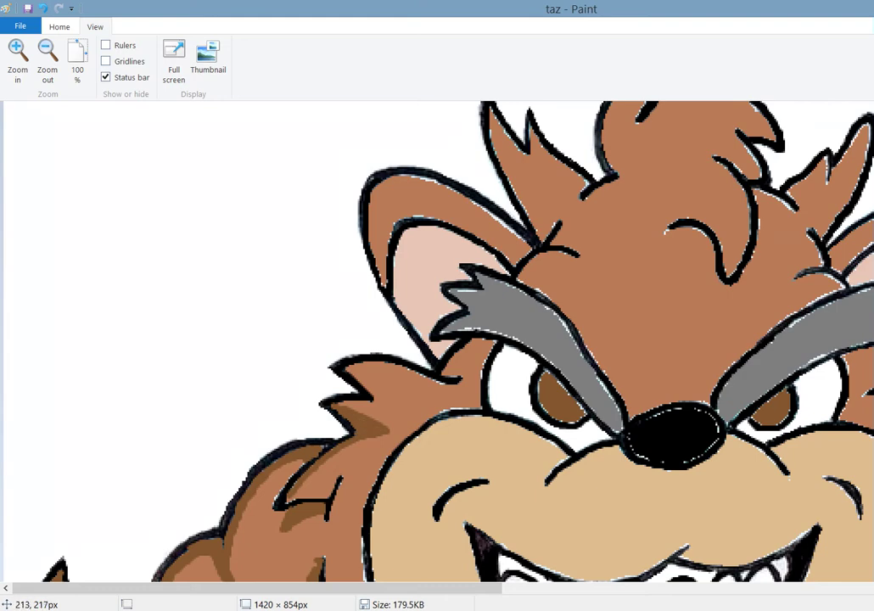
{"action": "left_click_drag", "start_coordinate": [371, 397], "coordinate": [412, 408]}
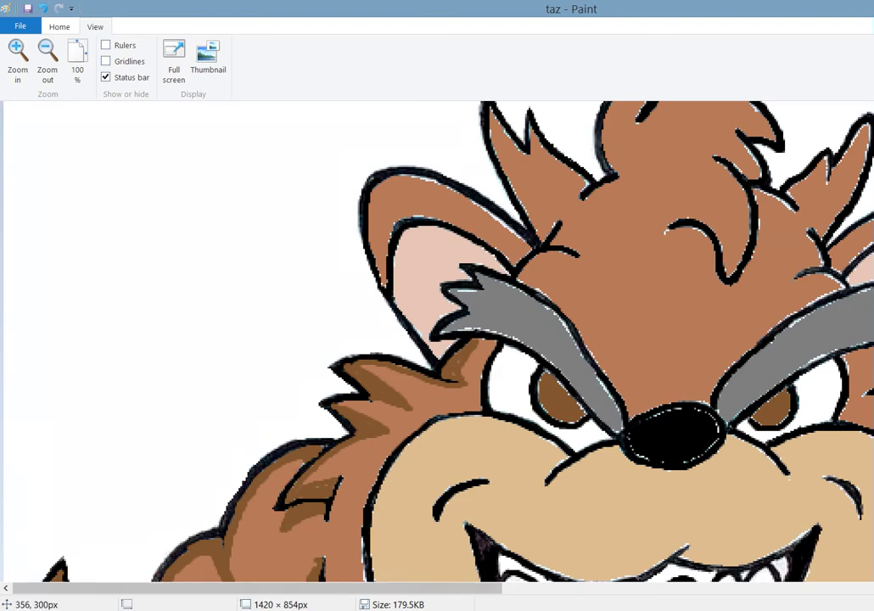
Brush dark brown shading into the cheek fur tufts and between the ear and eye on the drawing's right side.
{"action": "scroll", "coordinate": [437, 340], "scroll_direction": "down", "scroll_amount": 5}
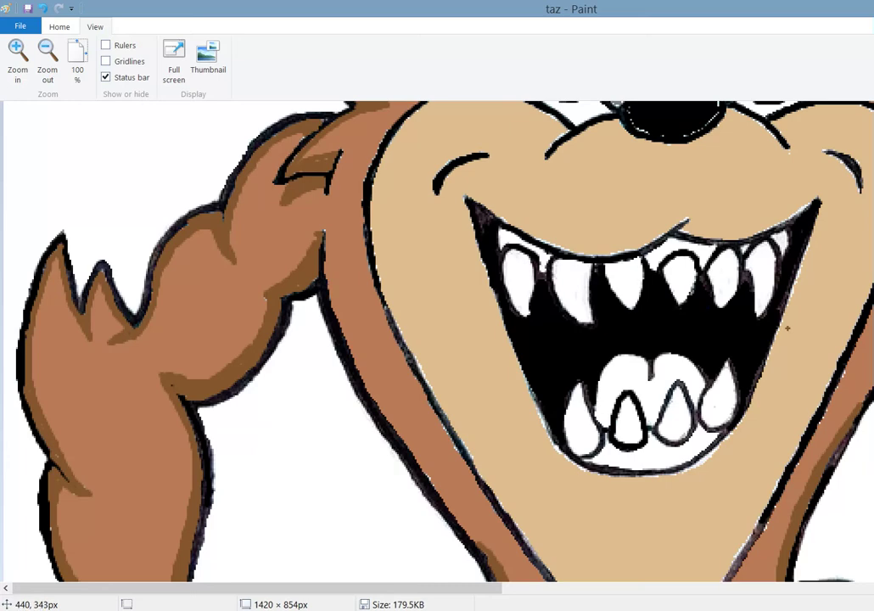
{"action": "scroll", "coordinate": [448, 524], "scroll_direction": "up", "scroll_amount": 4}
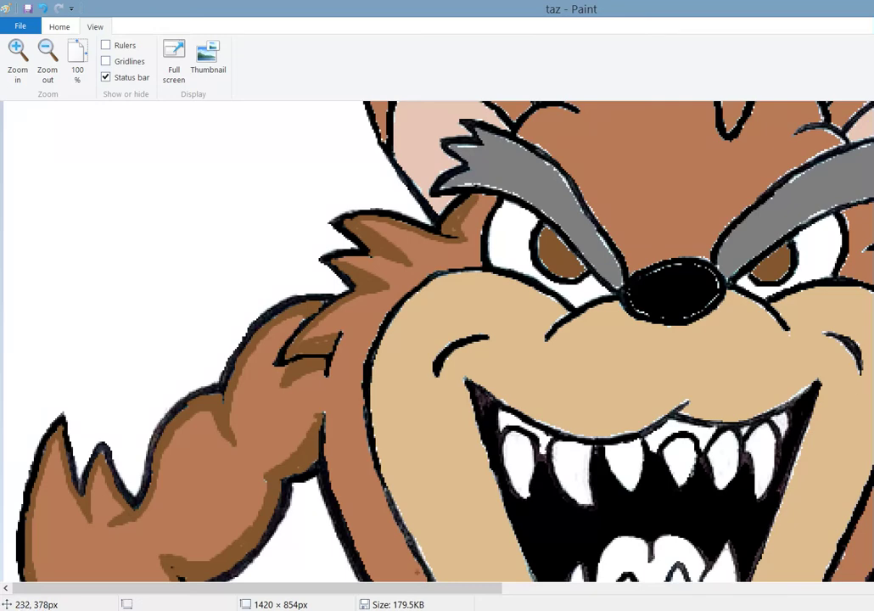
{"action": "left_click_drag", "start_coordinate": [331, 587], "coordinate": [629, 587]}
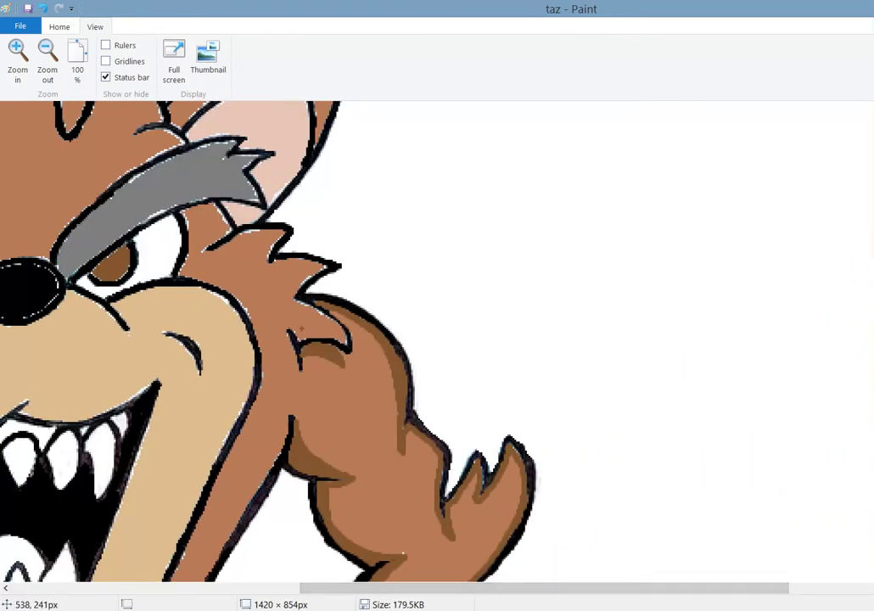
{"action": "mouse_move", "coordinate": [289, 330]}
{"action": "left_mouse_down"}
{"action": "mouse_move", "coordinate": [340, 339]}
{"action": "mouse_move", "coordinate": [308, 337]}
{"action": "left_mouse_up"}
{"action": "mouse_move", "coordinate": [316, 270]}
{"action": "left_mouse_down"}
{"action": "mouse_move", "coordinate": [270, 296]}
{"action": "mouse_move", "coordinate": [333, 328]}
{"action": "left_mouse_up"}
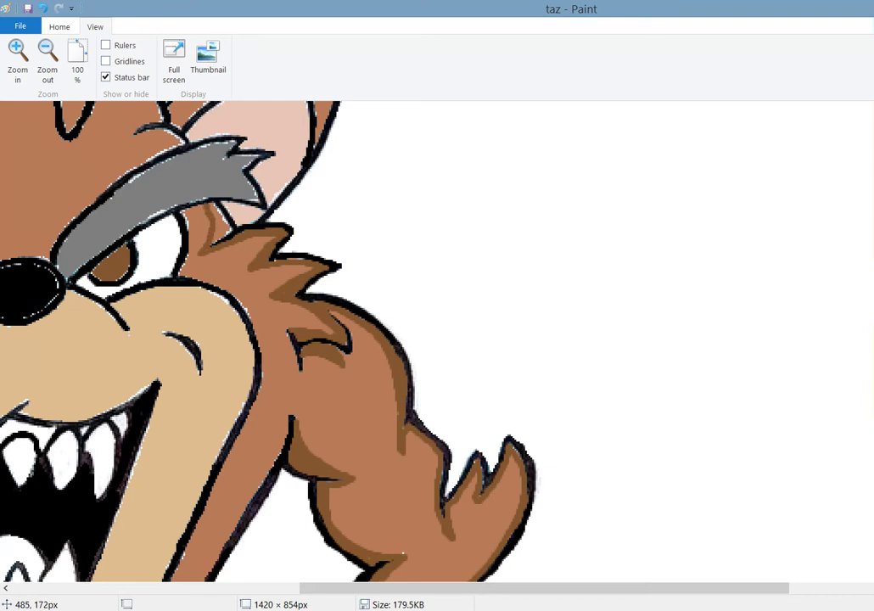
{"action": "mouse_move", "coordinate": [169, 165]}
{"action": "left_mouse_down"}
{"action": "mouse_move", "coordinate": [184, 185]}
{"action": "mouse_move", "coordinate": [175, 192]}
{"action": "mouse_move", "coordinate": [176, 180]}
{"action": "left_mouse_up"}
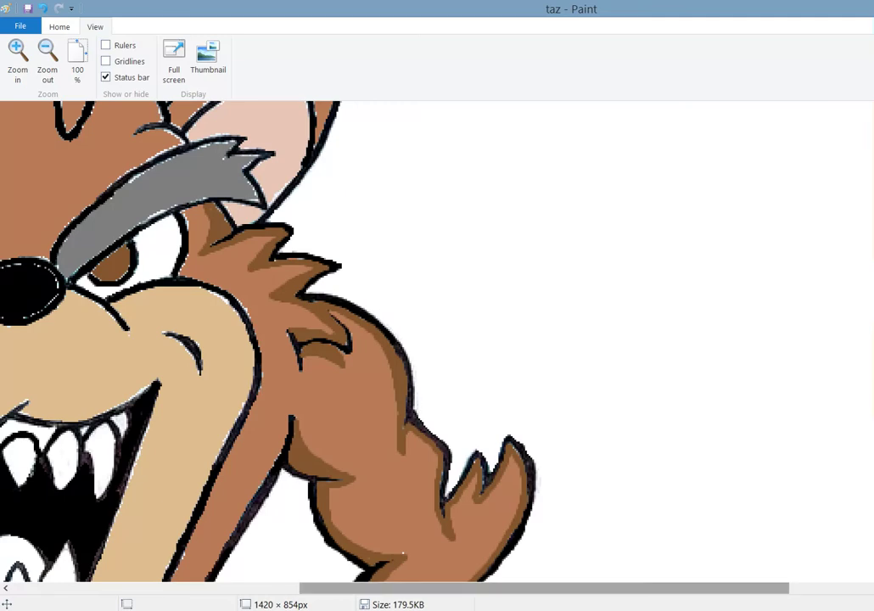
Paint a round black pupil inside the brown iris of each eye.
{"action": "left_click_drag", "start_coordinate": [544, 588], "coordinate": [304, 588]}
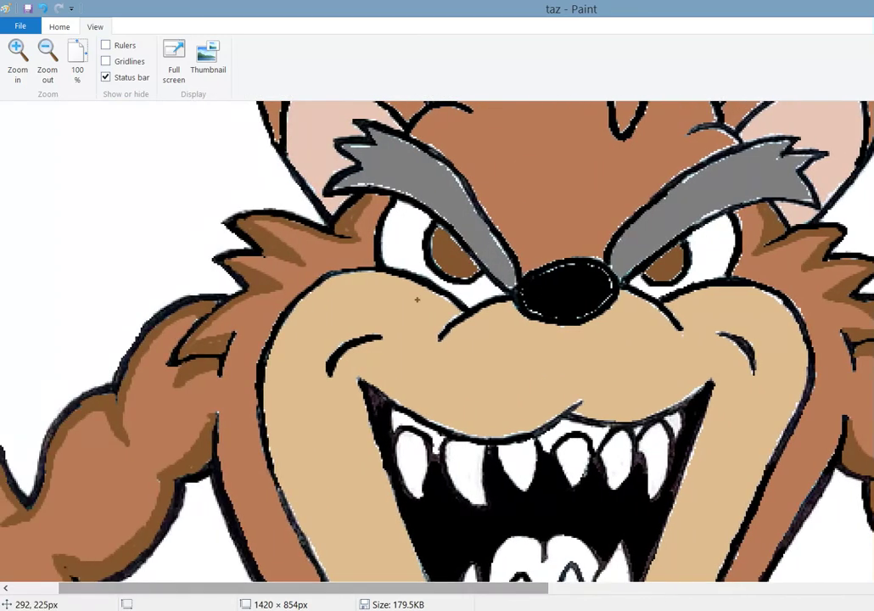
{"action": "left_click", "coordinate": [404, 233]}
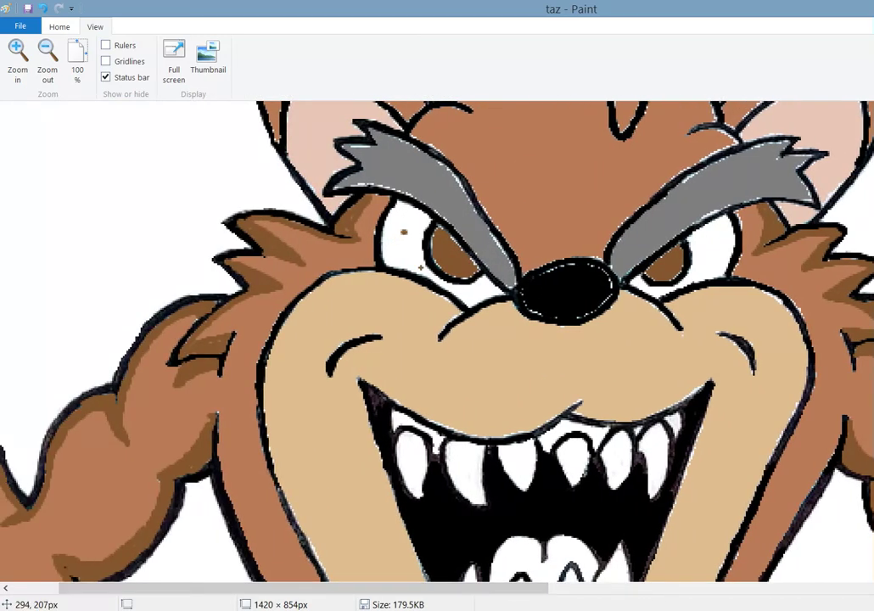
{"action": "key", "text": "ctrl+z"}
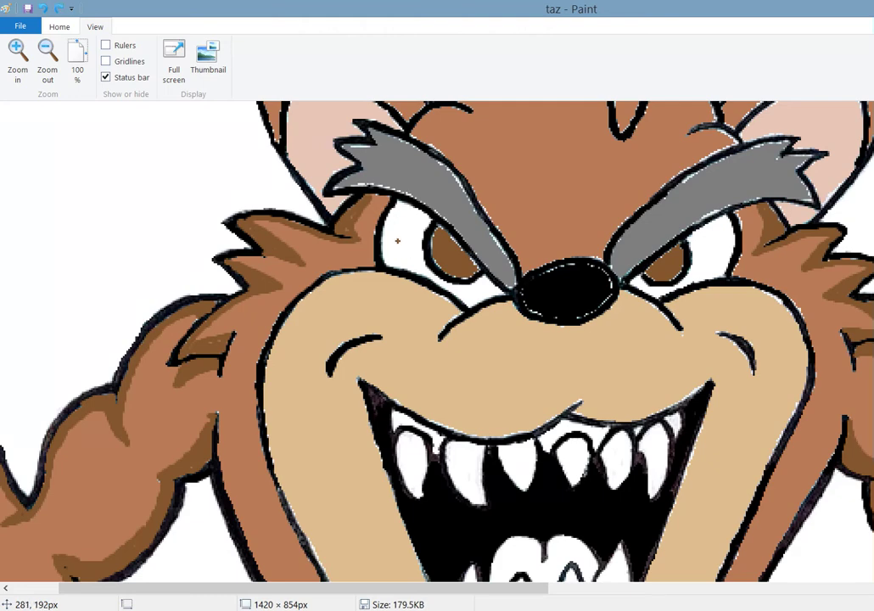
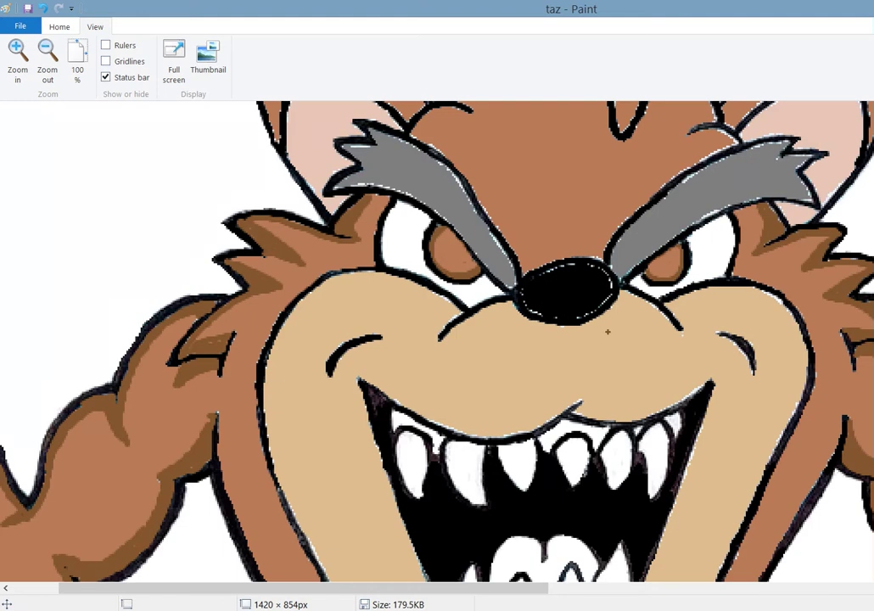
{"action": "left_click", "coordinate": [60, 27]}
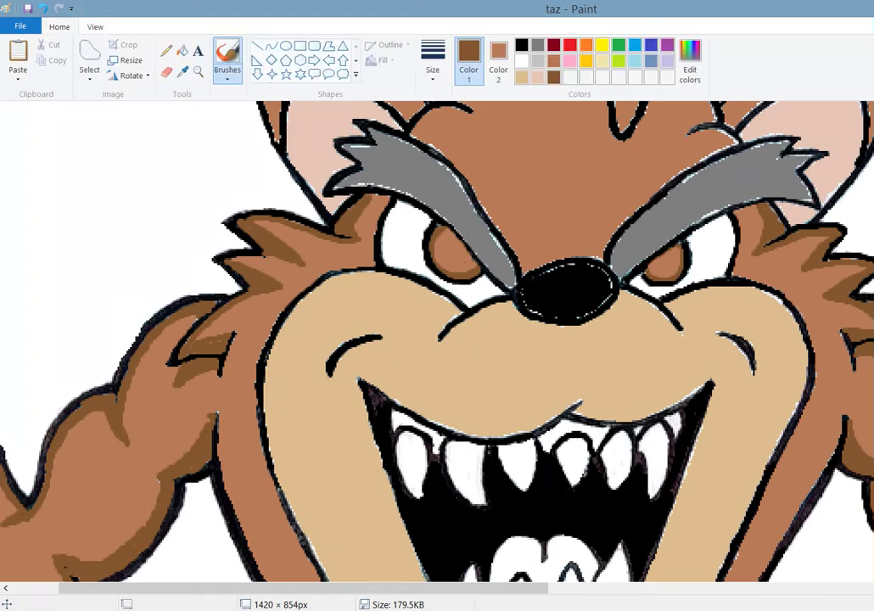
{"action": "left_click", "coordinate": [521, 44]}
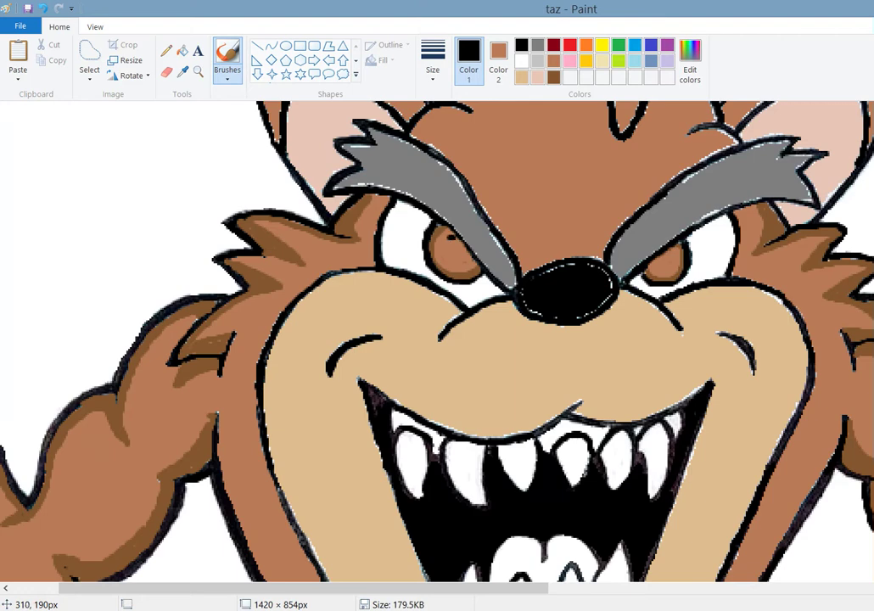
{"action": "left_click_drag", "start_coordinate": [452, 249], "coordinate": [456, 259]}
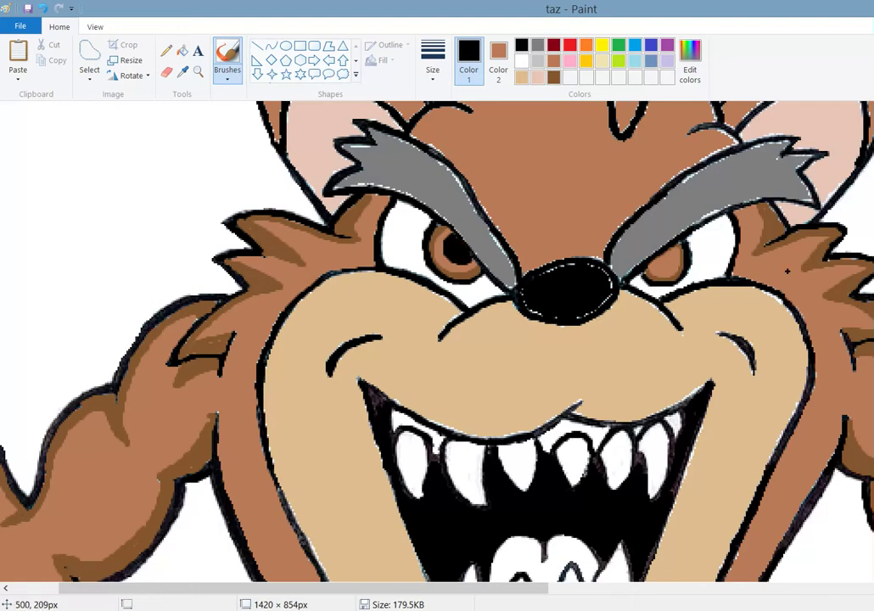
{"action": "left_click_drag", "start_coordinate": [653, 267], "coordinate": [663, 262]}
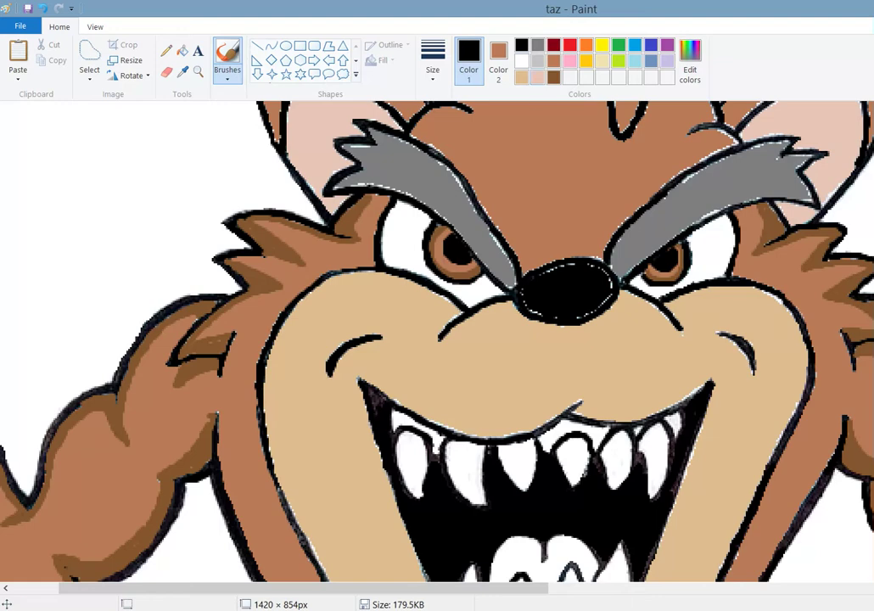
Dab a small light gray highlight on the lower part of each black pupil.
{"action": "left_click", "coordinate": [537, 62]}
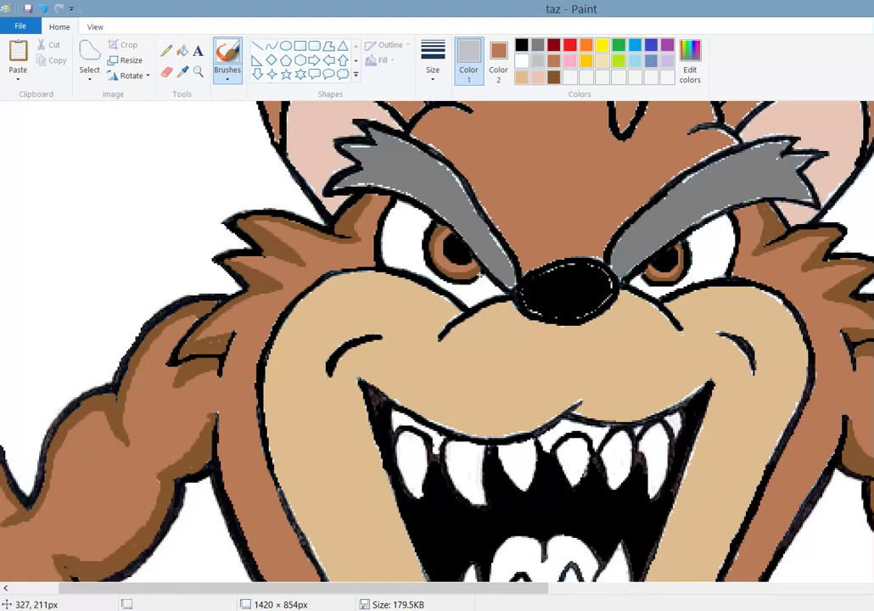
{"action": "left_click_drag", "start_coordinate": [454, 260], "coordinate": [458, 260]}
{"action": "left_click", "coordinate": [666, 267]}
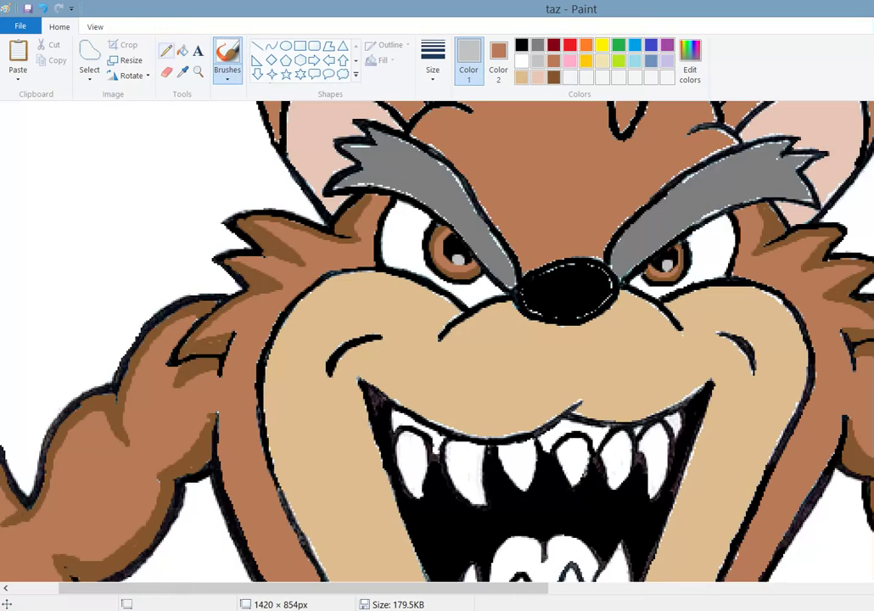
Sample the fur's brown, lighten it to the custom colour RGB 207, 163, 139, and brush highlights below the pupils in both irises.
{"action": "left_click", "coordinate": [182, 71]}
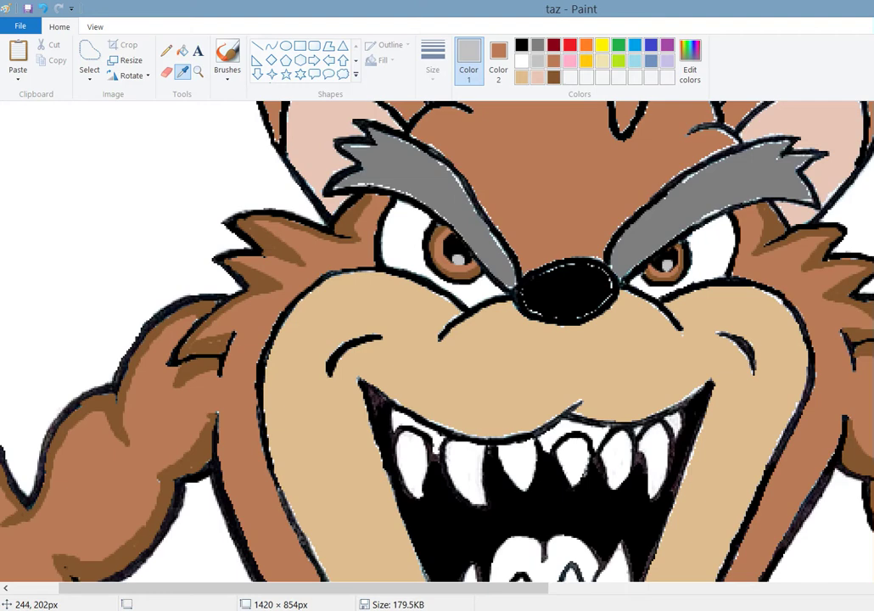
{"action": "left_click", "coordinate": [174, 374]}
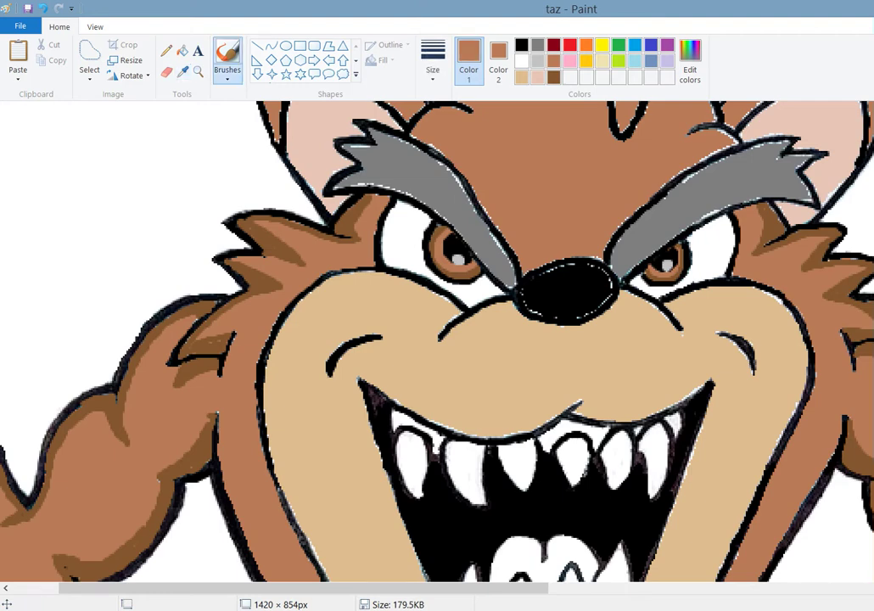
{"action": "left_click", "coordinate": [690, 64]}
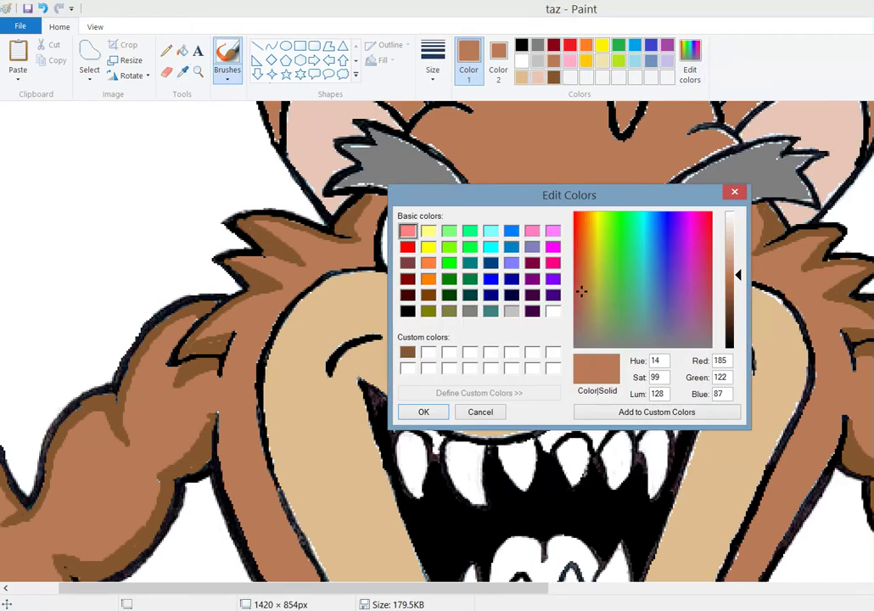
{"action": "left_click_drag", "start_coordinate": [738, 275], "coordinate": [738, 255]}
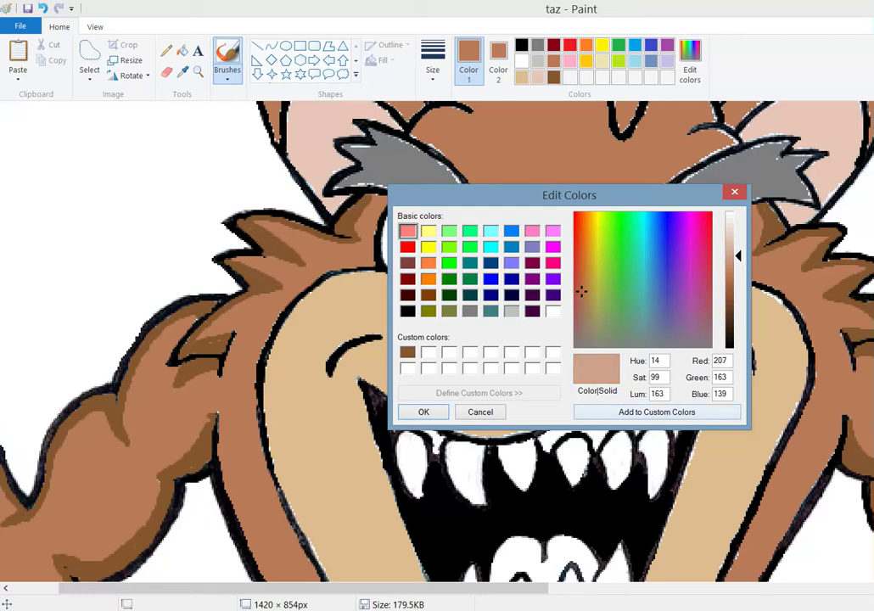
{"action": "left_click", "coordinate": [657, 412]}
{"action": "key", "text": "Return"}
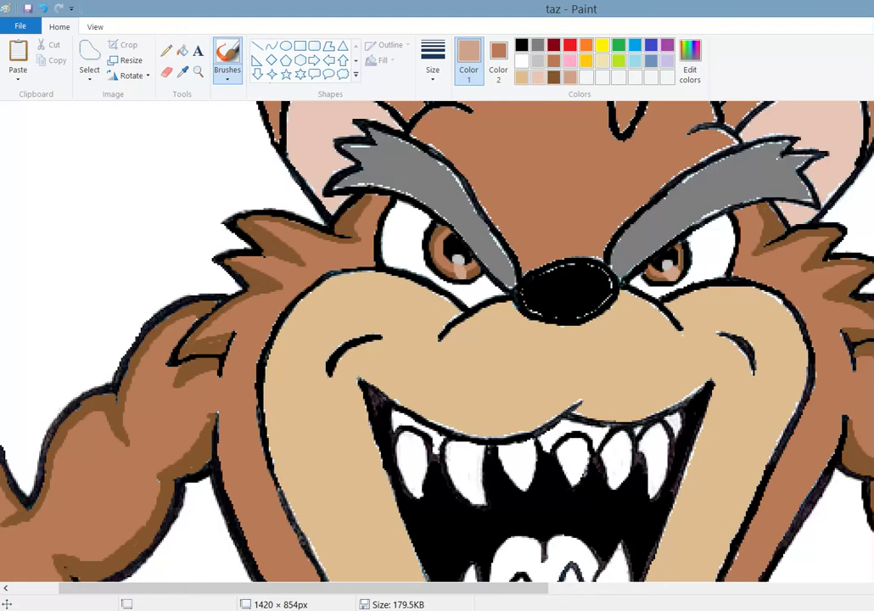
Cover the nose's white specks in black and brush a custom dark gray oval, RGB 102, 102, 102, over its centre.
{"action": "left_click", "coordinate": [521, 44]}
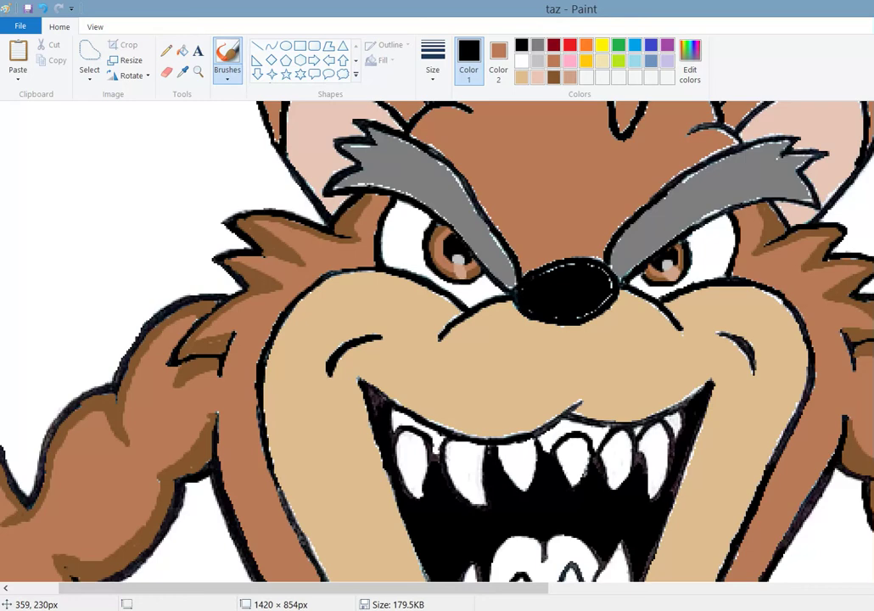
{"action": "mouse_move", "coordinate": [464, 256]}
{"action": "left_mouse_down"}
{"action": "mouse_move", "coordinate": [490, 239]}
{"action": "mouse_move", "coordinate": [492, 224]}
{"action": "mouse_move", "coordinate": [473, 212]}
{"action": "mouse_move", "coordinate": [435, 219]}
{"action": "left_mouse_up"}
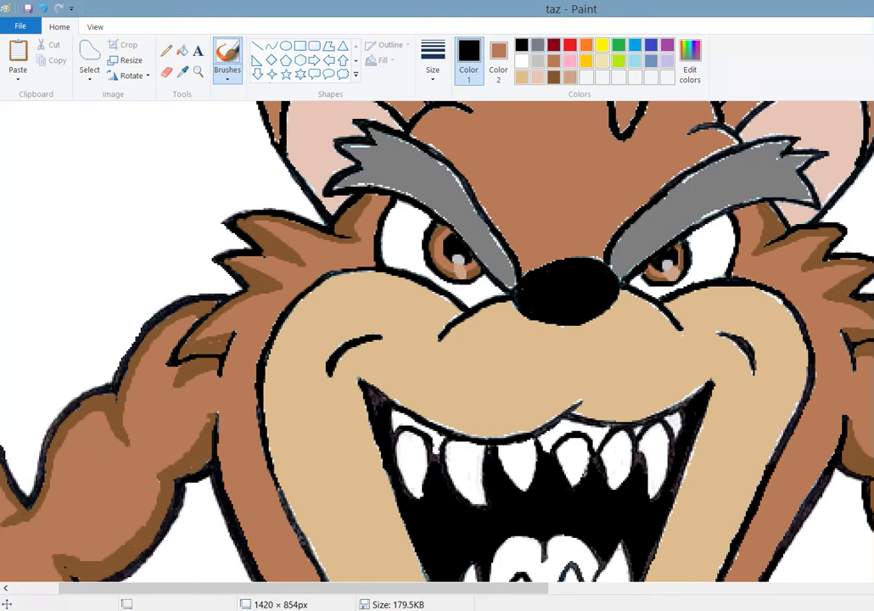
{"action": "left_click", "coordinate": [537, 45]}
{"action": "left_click", "coordinate": [690, 63]}
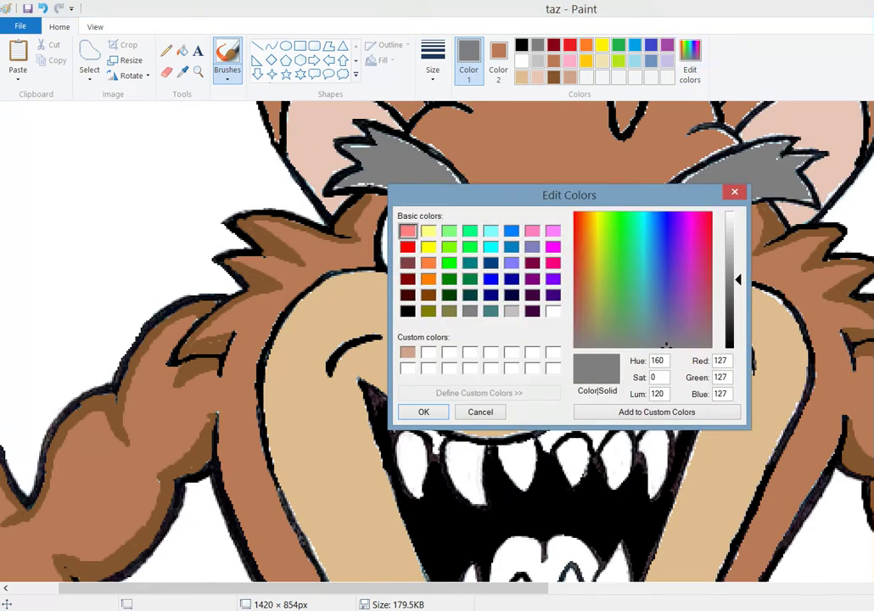
{"action": "left_click_drag", "start_coordinate": [738, 280], "coordinate": [738, 293]}
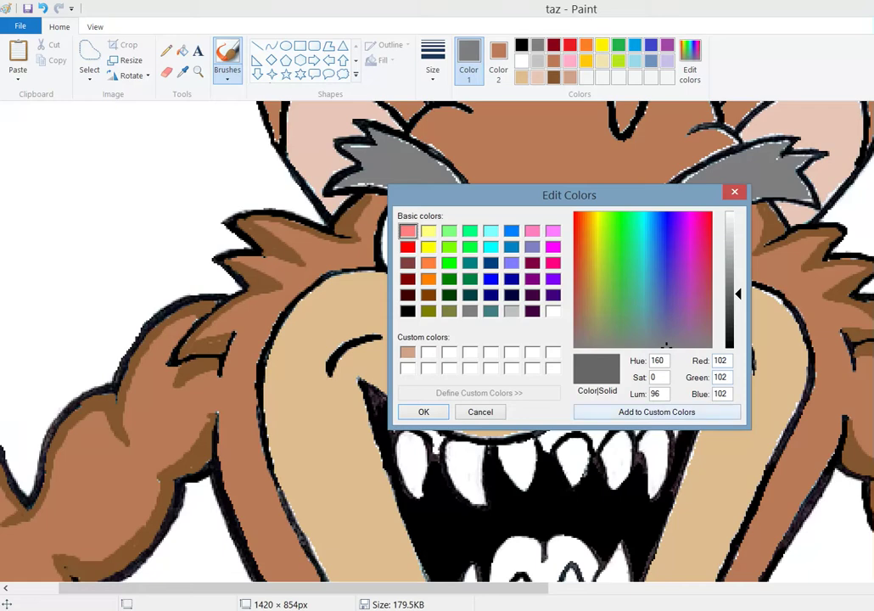
{"action": "left_click", "coordinate": [424, 411]}
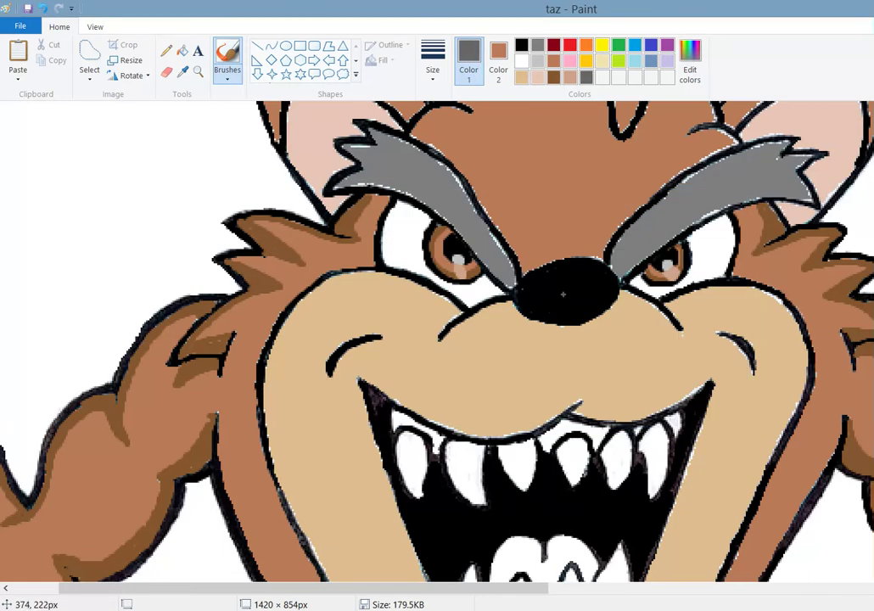
{"action": "mouse_move", "coordinate": [561, 270]}
{"action": "left_mouse_down"}
{"action": "mouse_move", "coordinate": [549, 287]}
{"action": "mouse_move", "coordinate": [557, 303]}
{"action": "mouse_move", "coordinate": [578, 306]}
{"action": "mouse_move", "coordinate": [546, 305]}
{"action": "mouse_move", "coordinate": [559, 264]}
{"action": "mouse_move", "coordinate": [584, 274]}
{"action": "mouse_move", "coordinate": [567, 278]}
{"action": "mouse_move", "coordinate": [582, 277]}
{"action": "mouse_move", "coordinate": [563, 293]}
{"action": "mouse_move", "coordinate": [524, 283]}
{"action": "mouse_move", "coordinate": [583, 273]}
{"action": "left_mouse_up"}
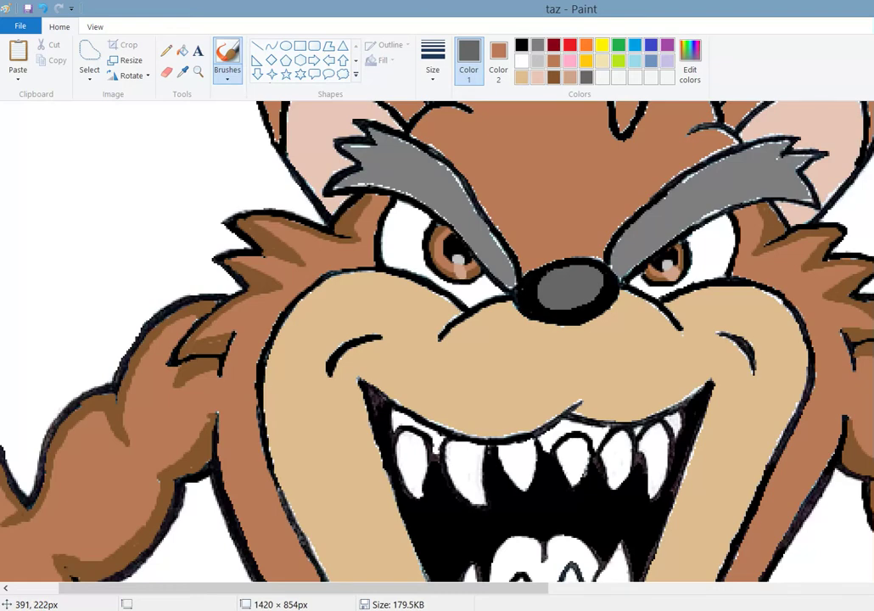
{"action": "left_click_drag", "start_coordinate": [594, 273], "coordinate": [580, 287]}
Brush two smaller nested highlights inside the nose's dark gray oval, using medium gray and a custom gray of RGB 149, 149, 149.
{"action": "left_click", "coordinate": [538, 44]}
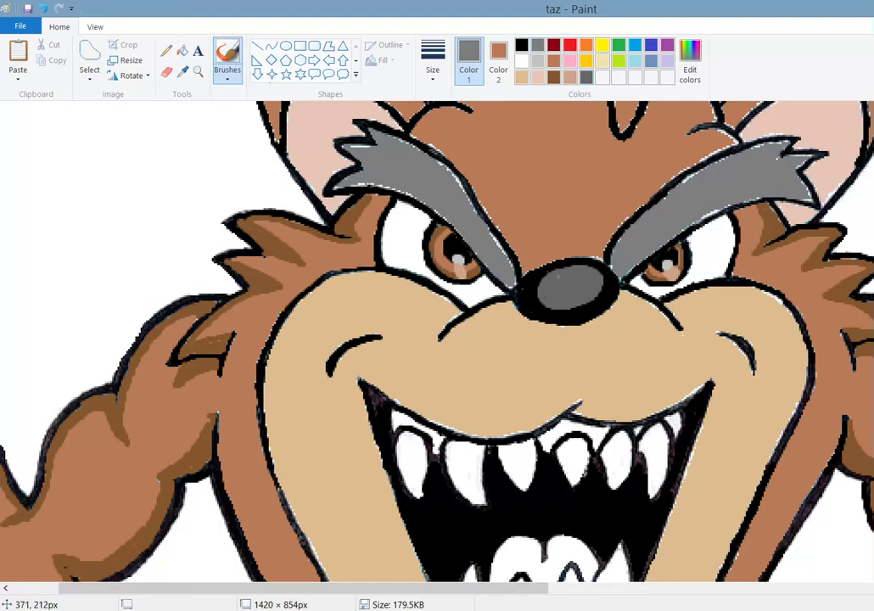
{"action": "mouse_move", "coordinate": [550, 289]}
{"action": "left_mouse_down"}
{"action": "mouse_move", "coordinate": [593, 287]}
{"action": "mouse_move", "coordinate": [560, 289]}
{"action": "mouse_move", "coordinate": [586, 277]}
{"action": "mouse_move", "coordinate": [563, 284]}
{"action": "left_mouse_up"}
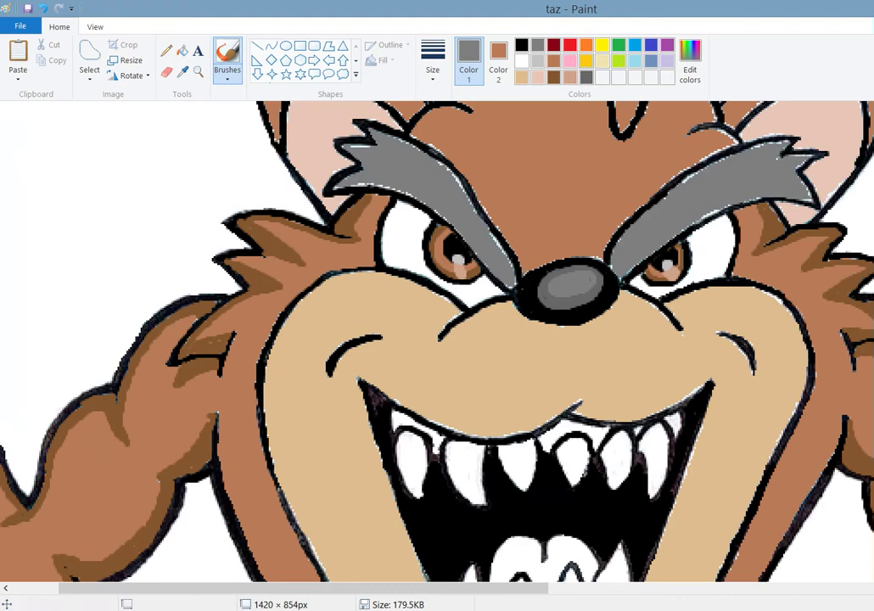
{"action": "left_click", "coordinate": [690, 62]}
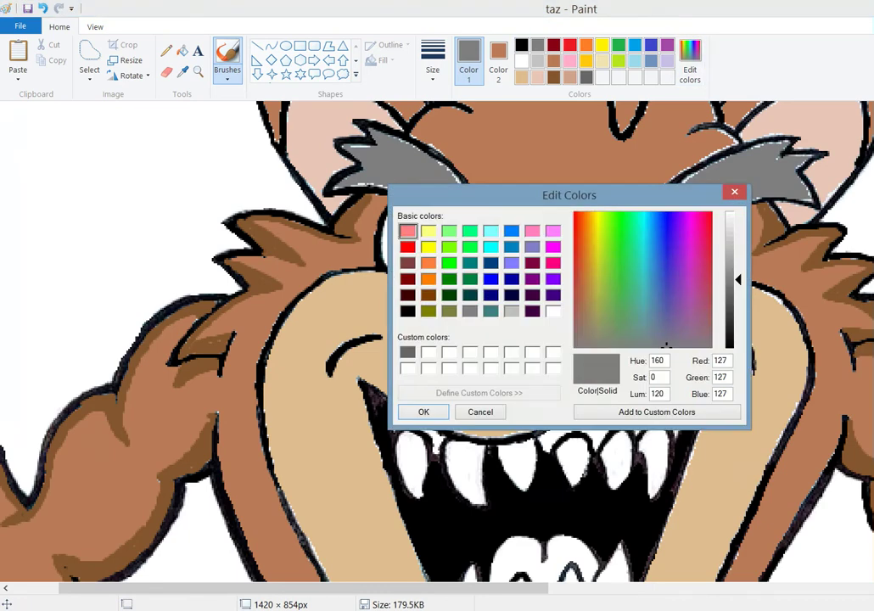
{"action": "left_click_drag", "start_coordinate": [732, 280], "coordinate": [732, 268]}
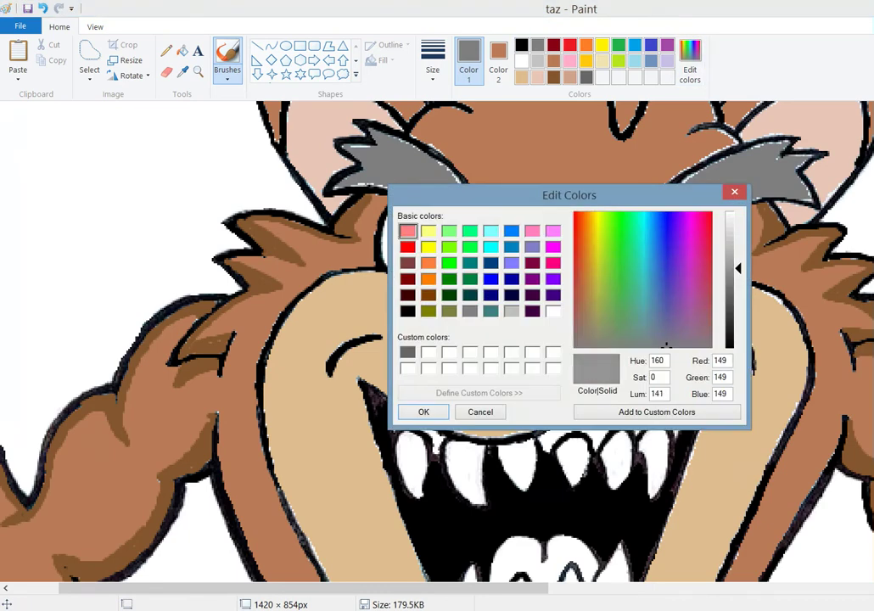
{"action": "left_click", "coordinate": [656, 412]}
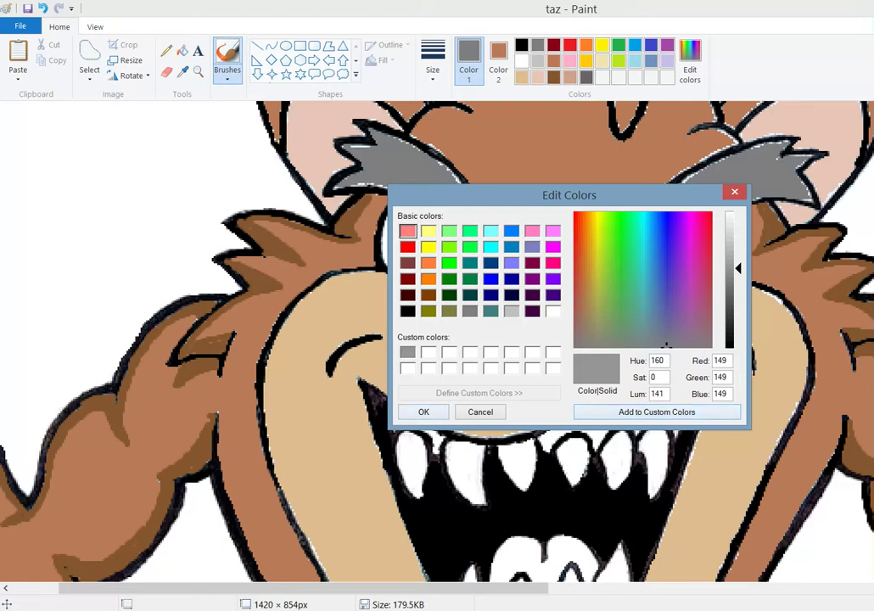
{"action": "key", "text": "Return"}
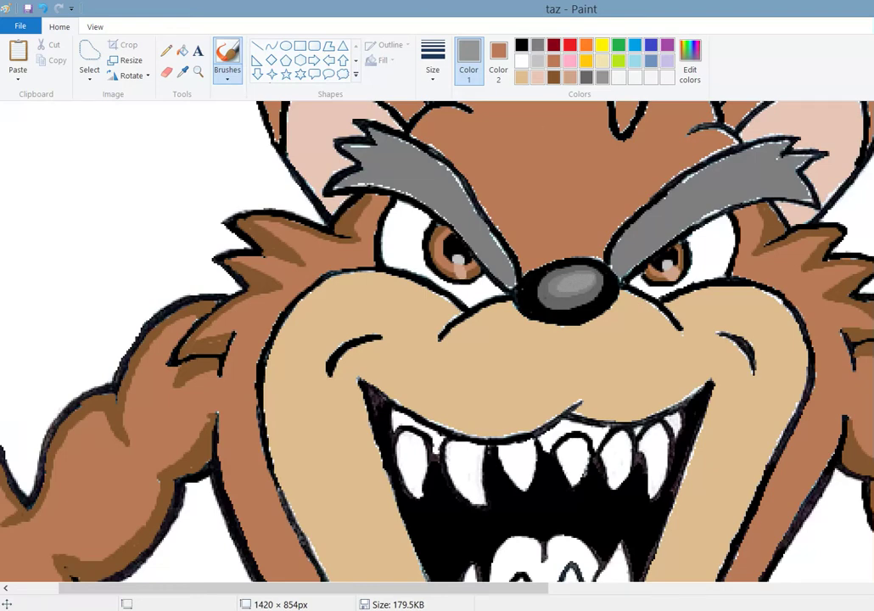
Create the custom gray RGB 165, 165, 165 and brush the nose's innermost, lightest highlight with it.
{"action": "left_click", "coordinate": [690, 64]}
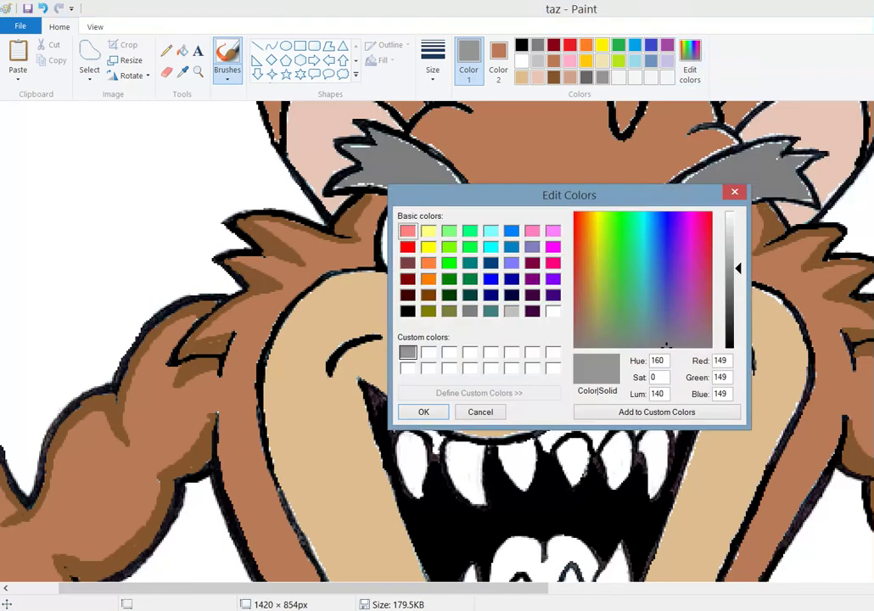
{"action": "left_click_drag", "start_coordinate": [737, 268], "coordinate": [737, 260]}
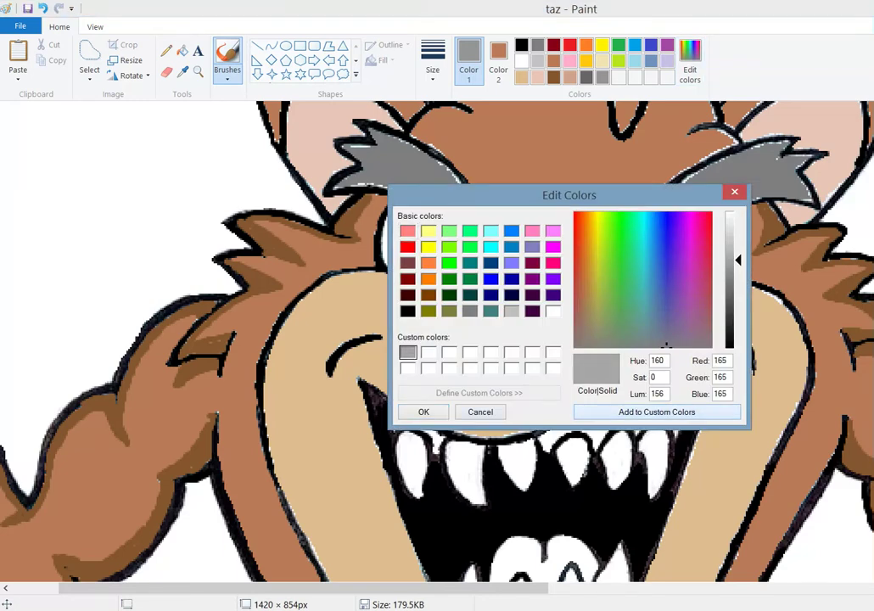
{"action": "left_click", "coordinate": [423, 411]}
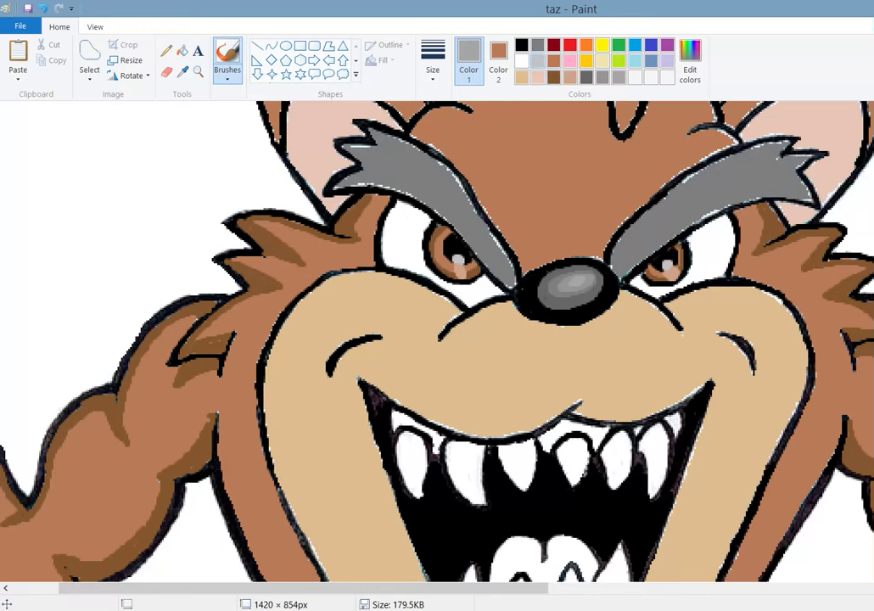
Brush light gray shading along the outer edges of the whites in both eyes.
{"action": "left_click", "coordinate": [537, 60]}
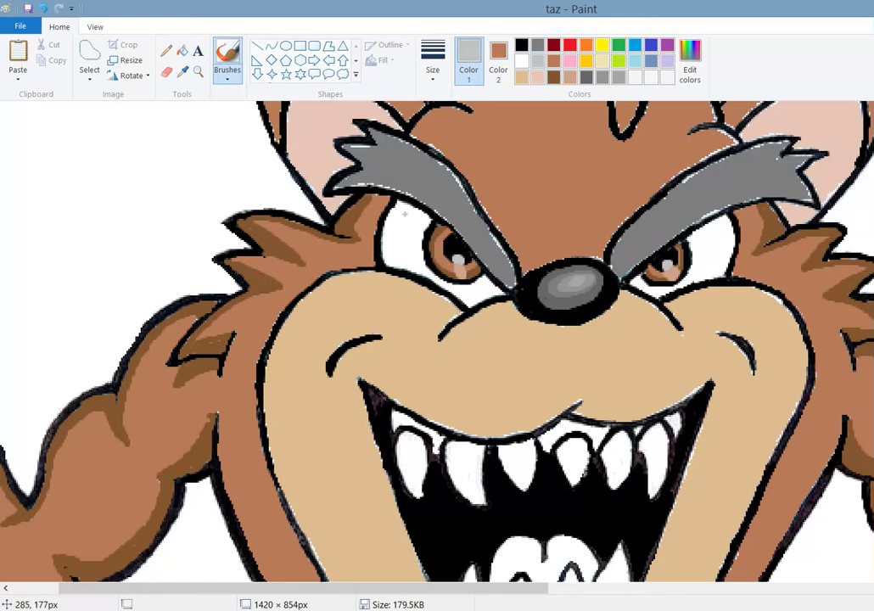
{"action": "mouse_move", "coordinate": [402, 207]}
{"action": "left_mouse_down"}
{"action": "mouse_move", "coordinate": [390, 232]}
{"action": "mouse_move", "coordinate": [398, 262]}
{"action": "mouse_move", "coordinate": [389, 264]}
{"action": "left_mouse_up"}
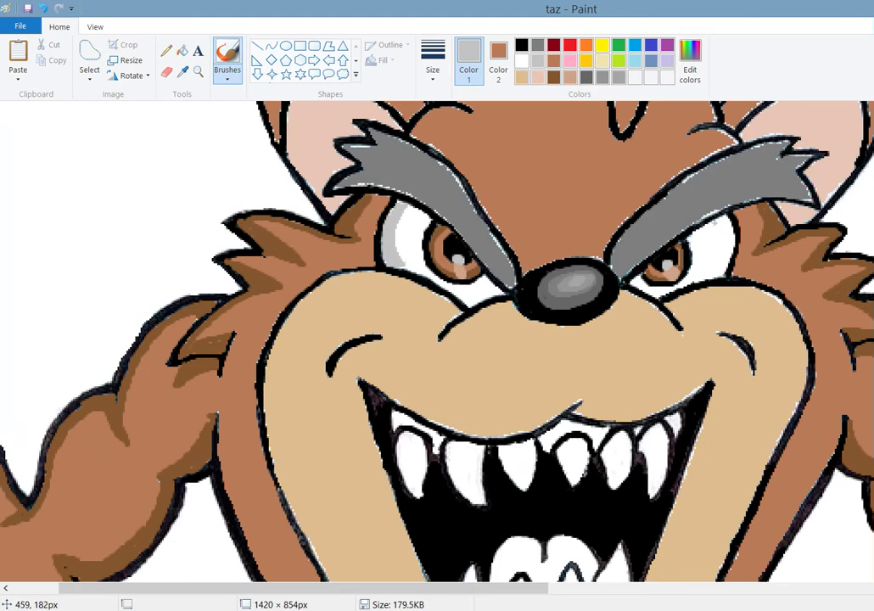
{"action": "left_click_drag", "start_coordinate": [711, 224], "coordinate": [720, 264]}
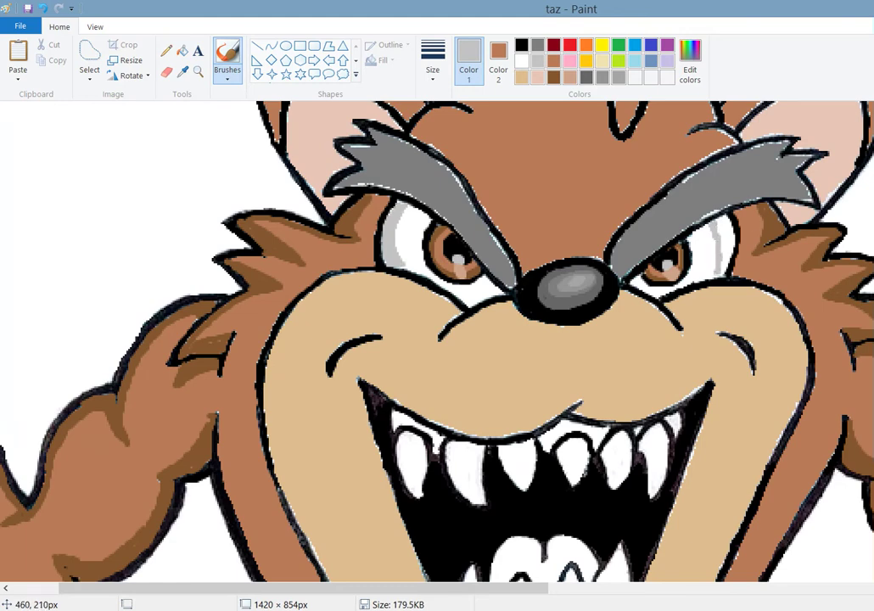
{"action": "mouse_move", "coordinate": [714, 218]}
{"action": "left_mouse_down"}
{"action": "mouse_move", "coordinate": [728, 239]}
{"action": "mouse_move", "coordinate": [721, 269]}
{"action": "left_mouse_up"}
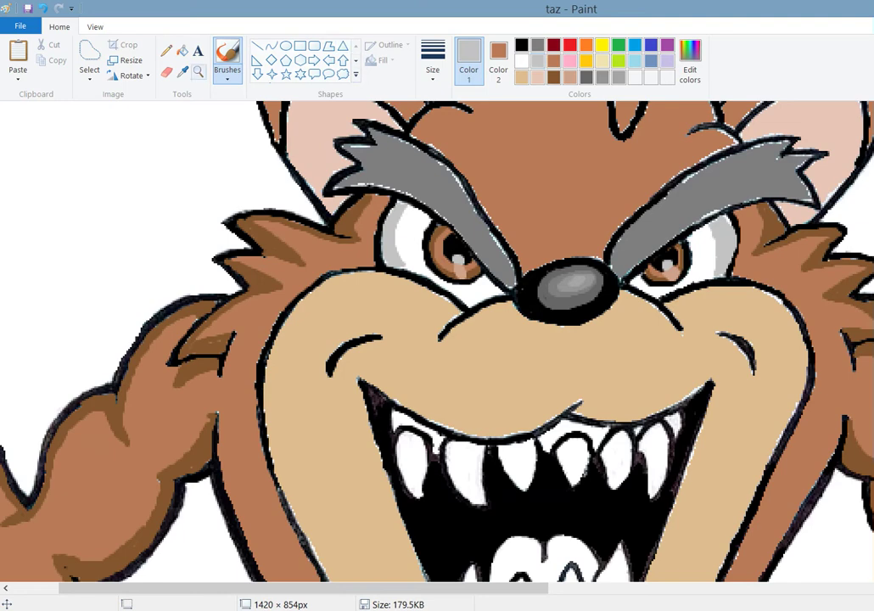
Create the custom light gray RGB 215, 215, 215 and brush a paler band inside the gray shading of both eyes.
{"action": "left_click", "coordinate": [182, 71]}
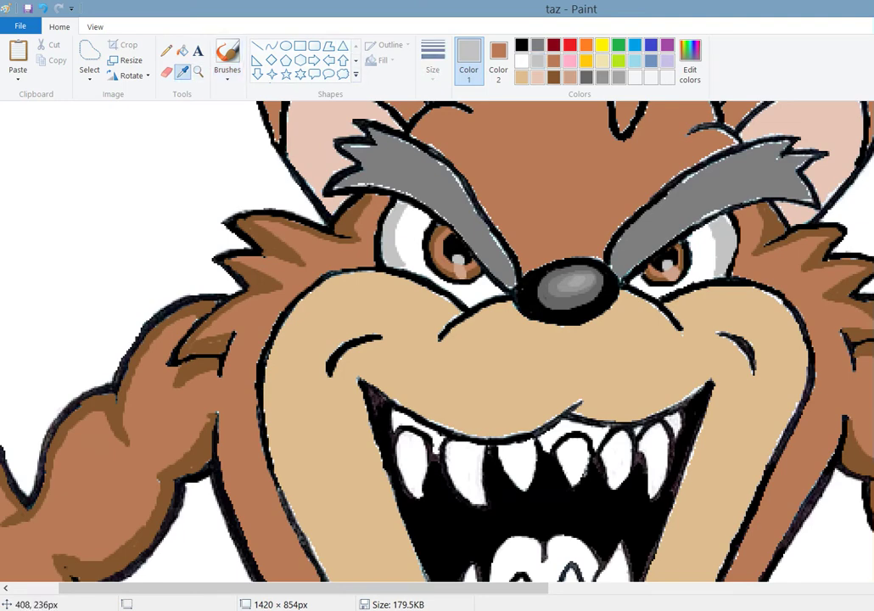
{"action": "left_click", "coordinate": [344, 170]}
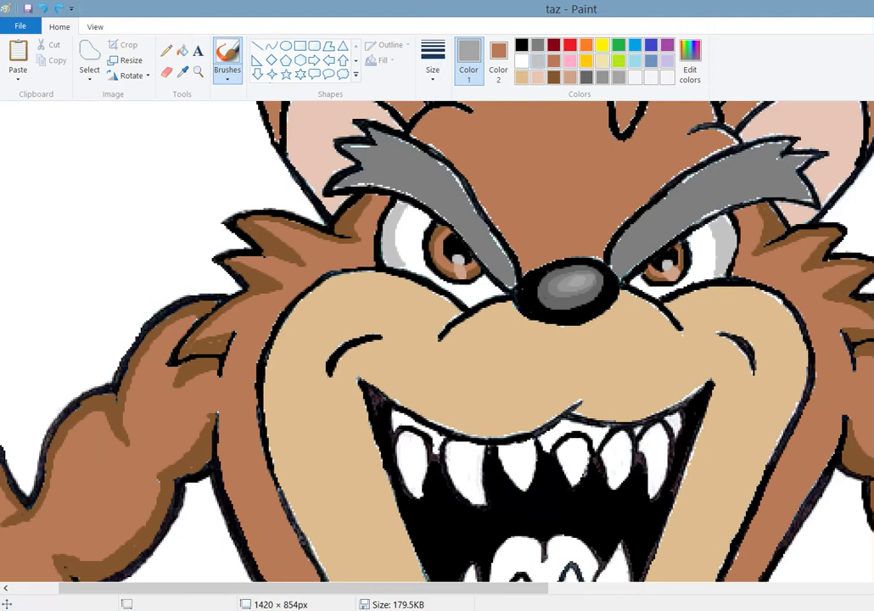
{"action": "left_click", "coordinate": [537, 61]}
{"action": "left_click", "coordinate": [690, 64]}
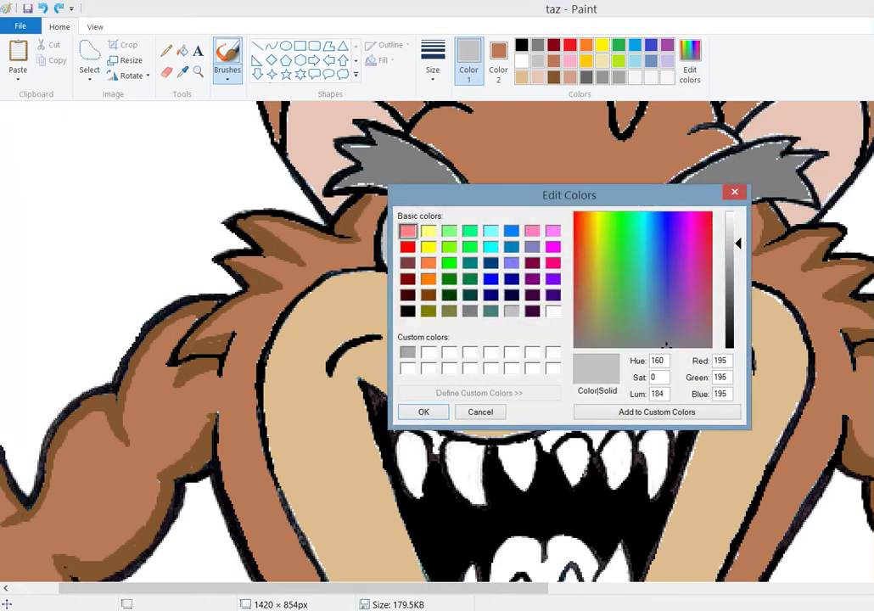
{"action": "left_click_drag", "start_coordinate": [730, 244], "coordinate": [730, 234]}
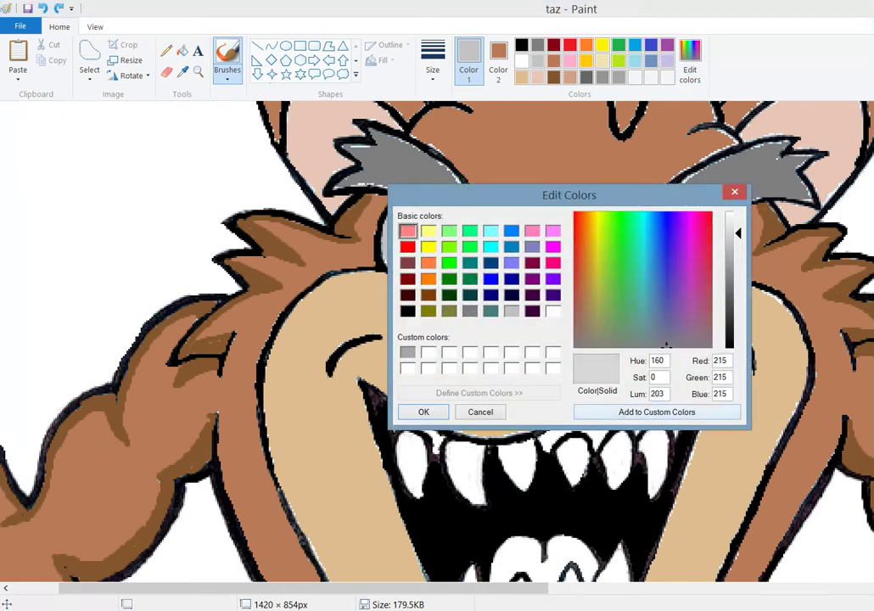
{"action": "left_click", "coordinate": [657, 412]}
{"action": "key", "text": "Return"}
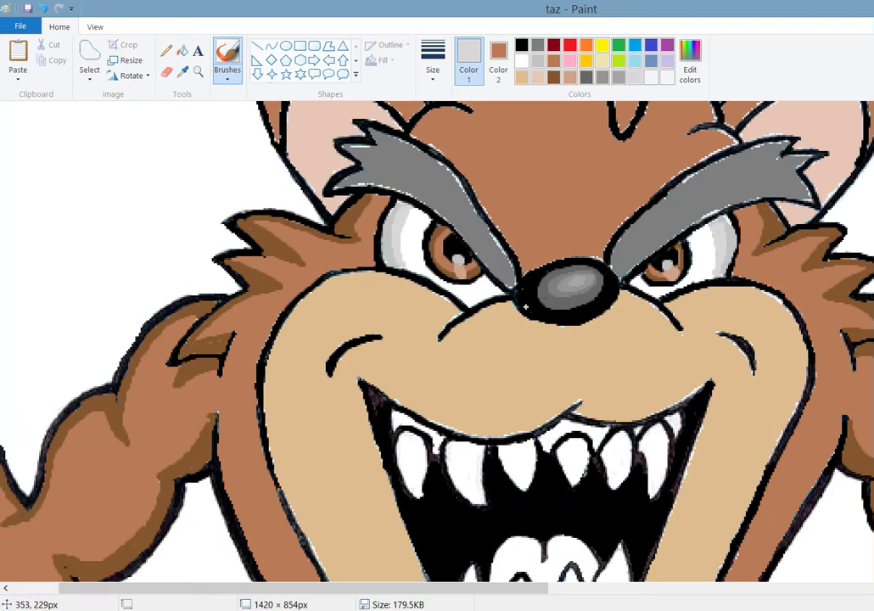
Sample the muzzle's tan, darken it to the custom colour RGB 213, 169, 111, and brush shading at the left cheek crease beside the nose.
{"action": "left_click", "coordinate": [183, 72]}
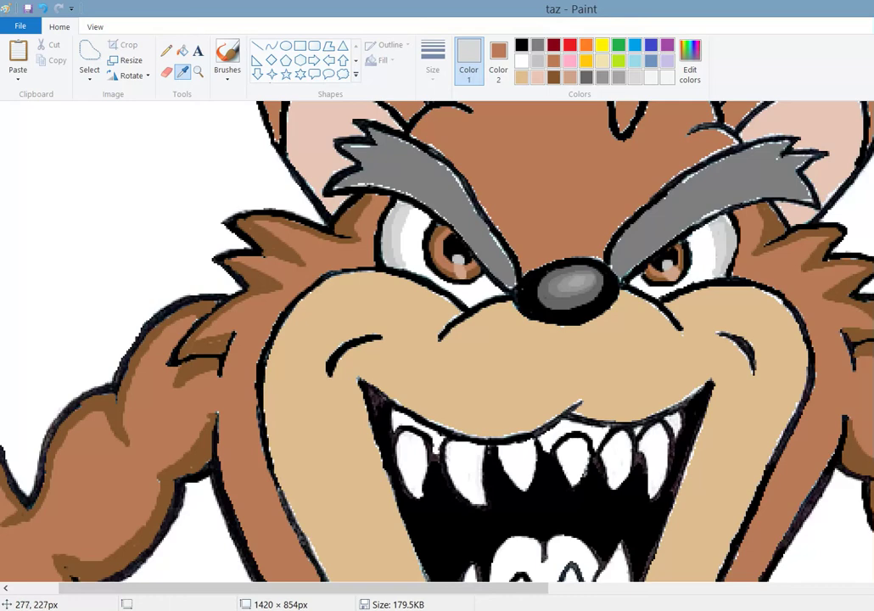
{"action": "left_click", "coordinate": [331, 306]}
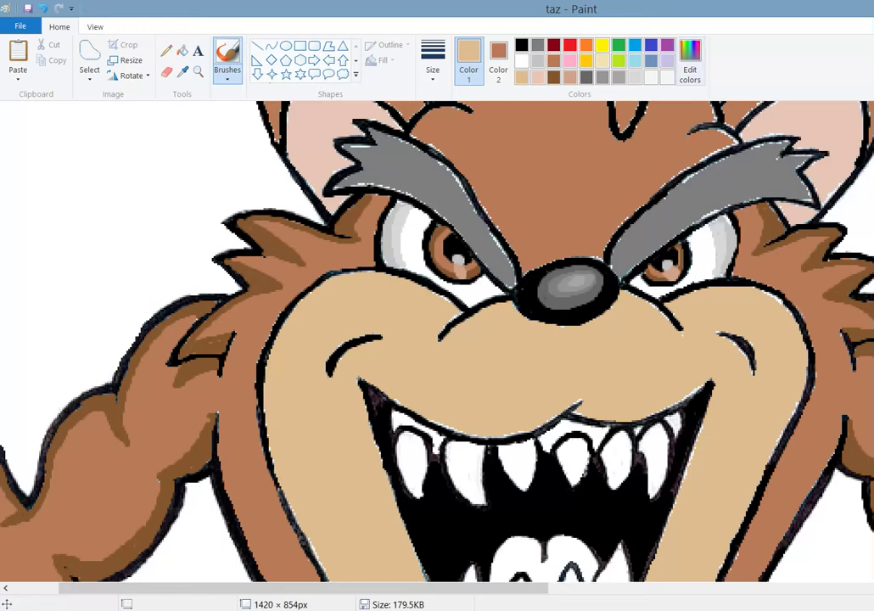
{"action": "left_click", "coordinate": [690, 64]}
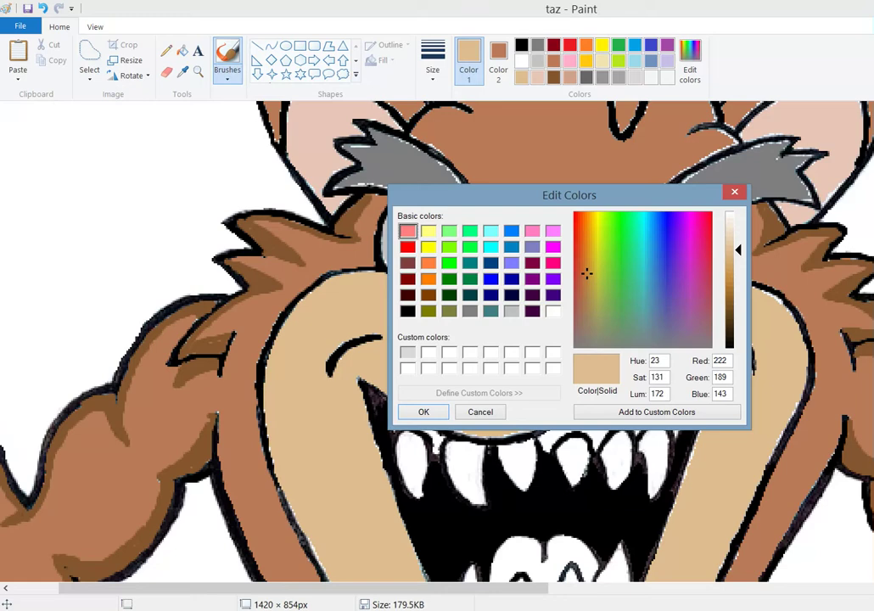
{"action": "left_click_drag", "start_coordinate": [737, 250], "coordinate": [737, 263]}
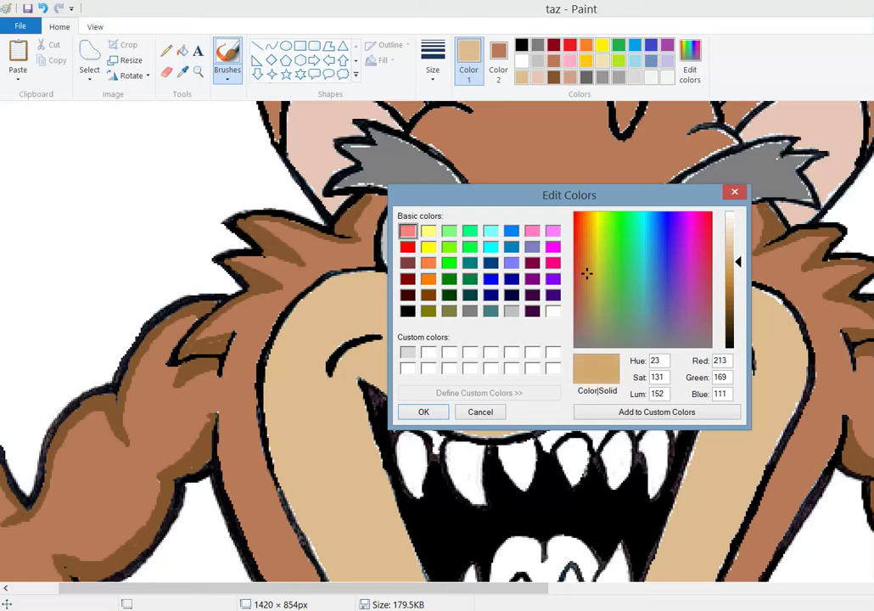
{"action": "left_click", "coordinate": [657, 412]}
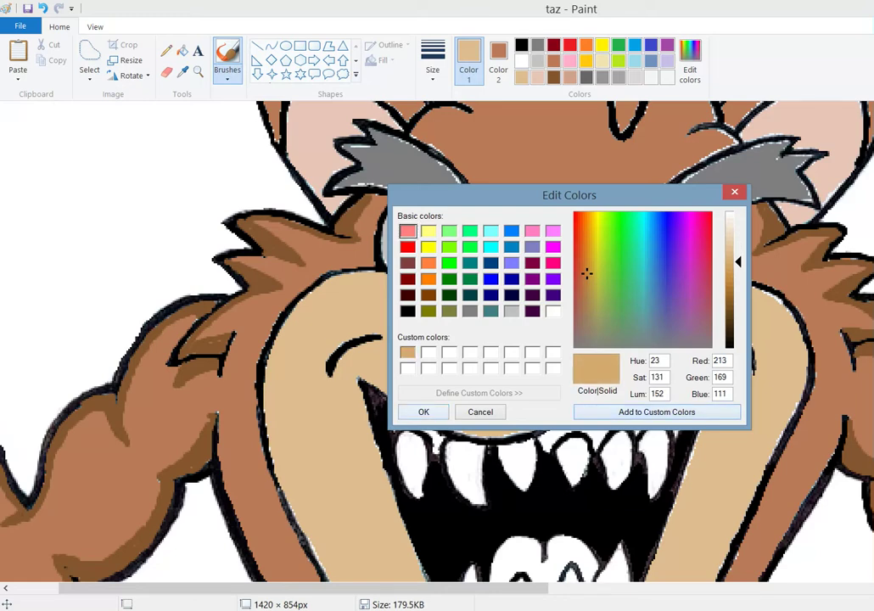
{"action": "key", "text": "Return"}
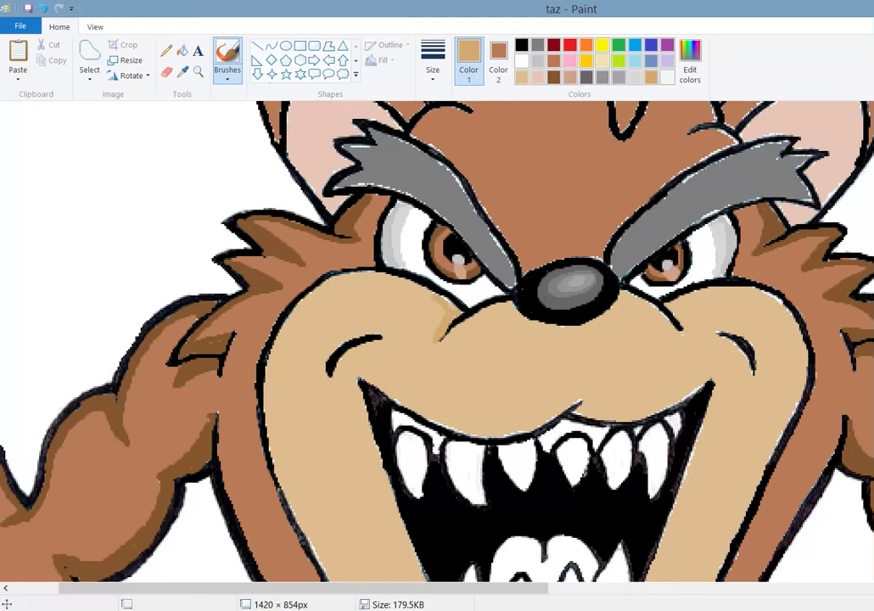
Brush the darker tan along the top of the left cheek and across the whole upper lip above the teeth.
{"action": "left_click", "coordinate": [95, 26]}
{"action": "left_click", "coordinate": [77, 63]}
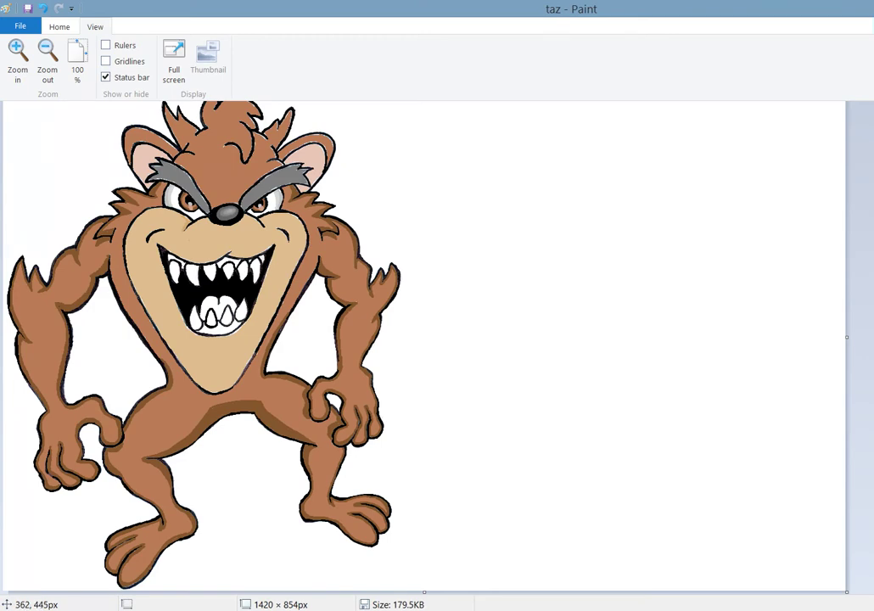
{"action": "left_click", "coordinate": [17, 55]}
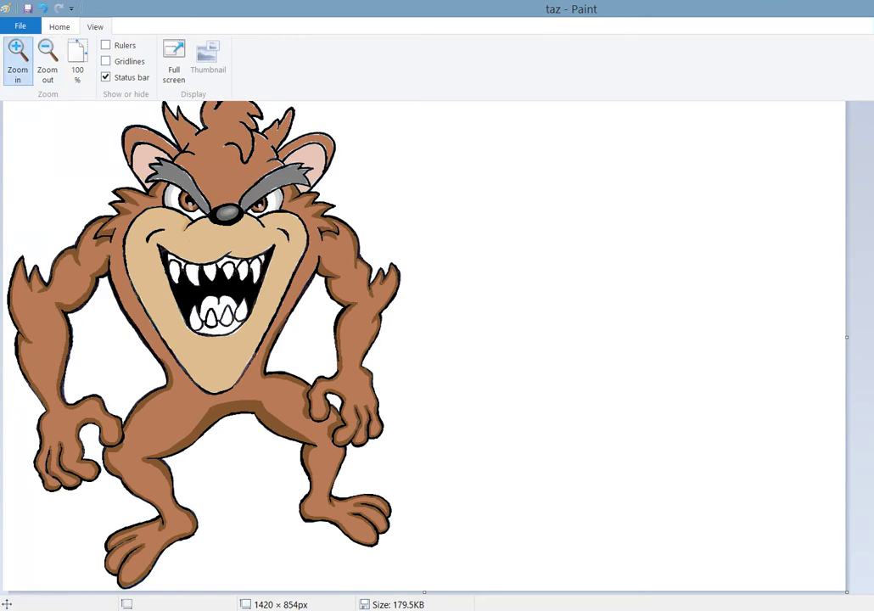
{"action": "left_click", "coordinate": [17, 55]}
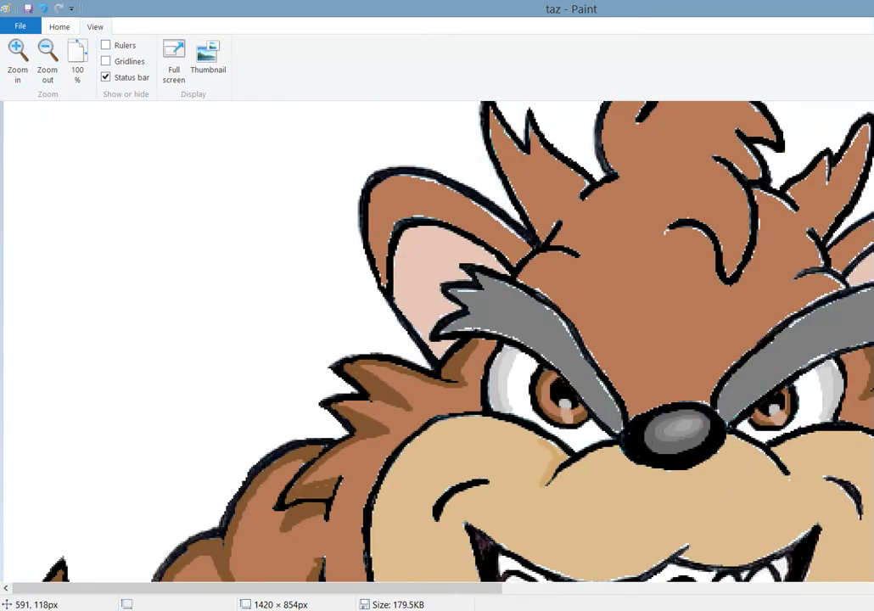
{"action": "scroll", "coordinate": [480, 166], "scroll_direction": "down", "scroll_amount": 5}
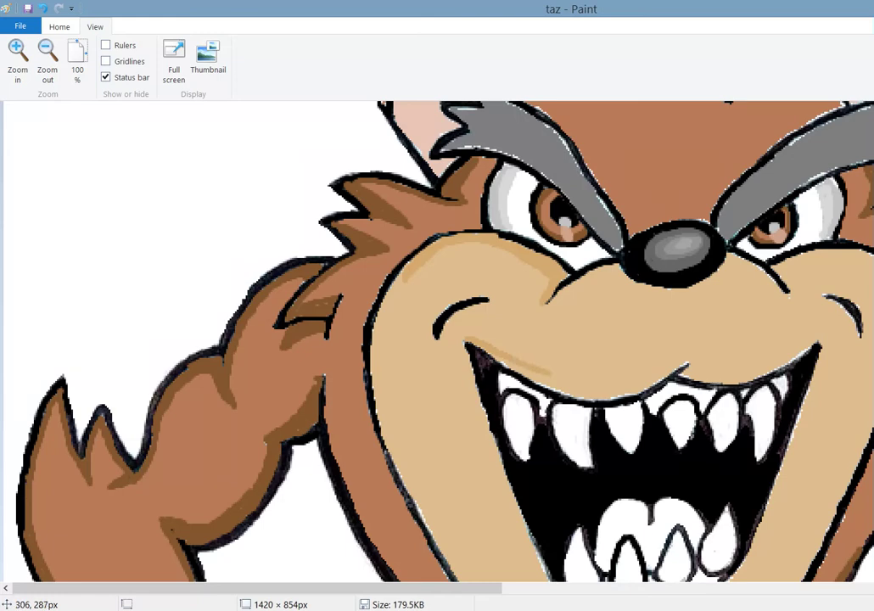
{"action": "mouse_move", "coordinate": [555, 376]}
{"action": "left_mouse_down"}
{"action": "mouse_move", "coordinate": [624, 379]}
{"action": "mouse_move", "coordinate": [681, 368]}
{"action": "left_mouse_up"}
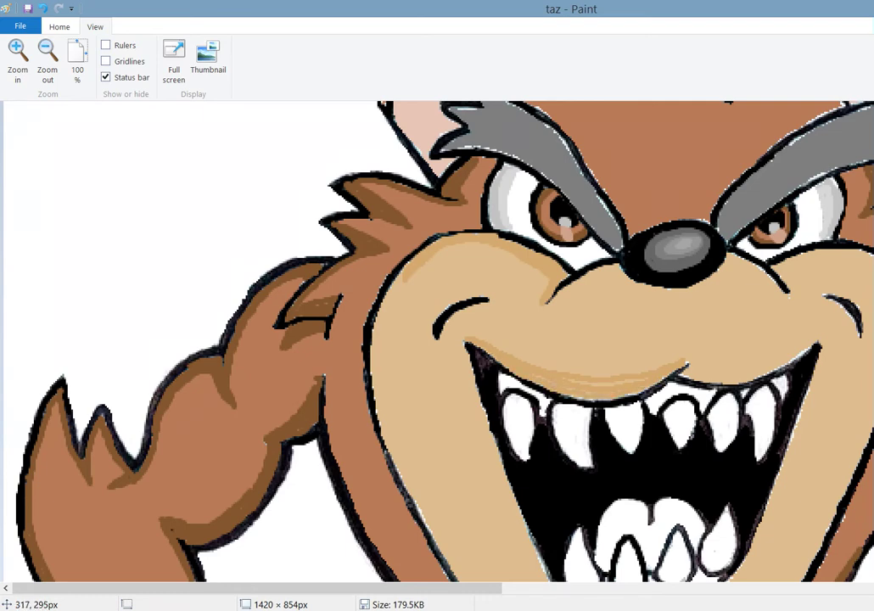
{"action": "left_click_drag", "start_coordinate": [460, 307], "coordinate": [510, 310]}
{"action": "left_click_drag", "start_coordinate": [410, 298], "coordinate": [429, 309]}
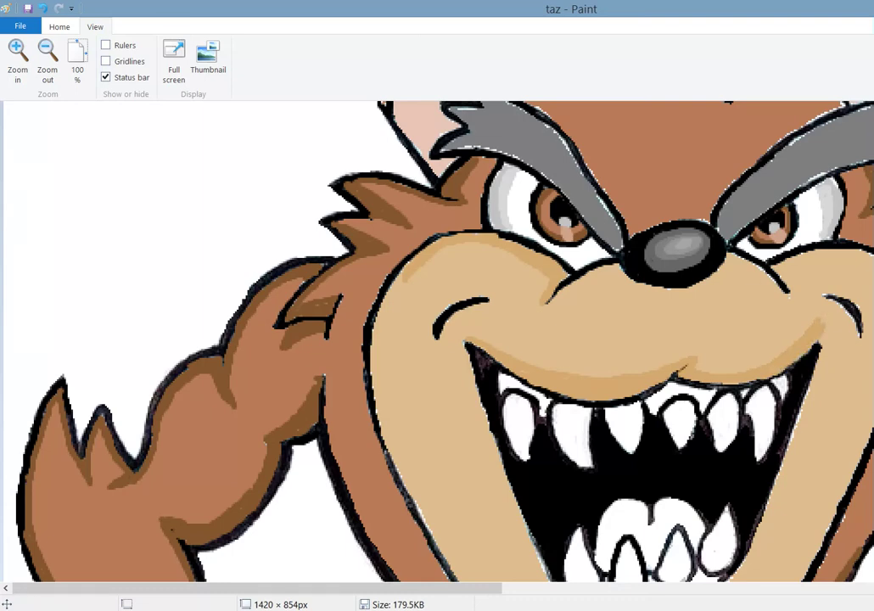
Sample the muzzle's base tan and trim the lip shading at the right mouth corner.
{"action": "left_click", "coordinate": [60, 26]}
{"action": "left_click", "coordinate": [183, 71]}
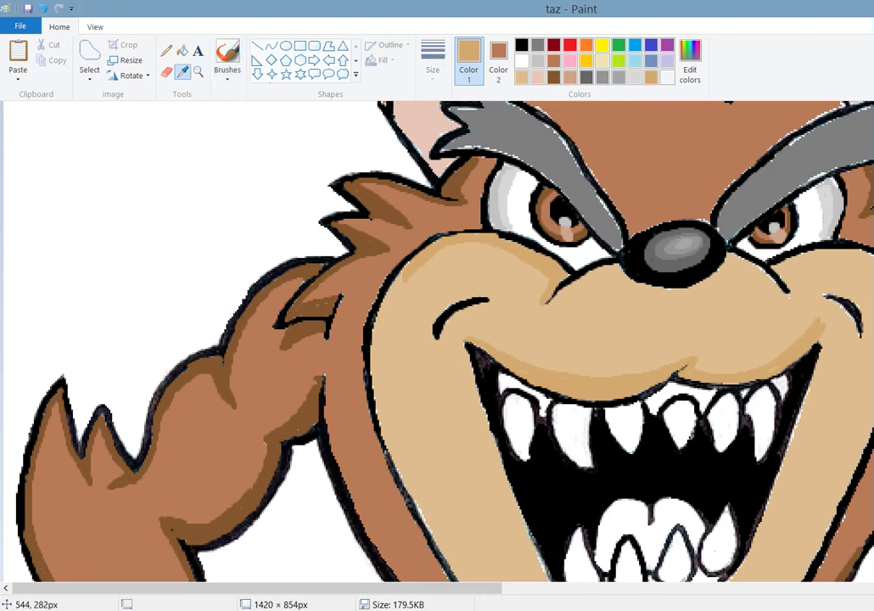
{"action": "left_click", "coordinate": [463, 280]}
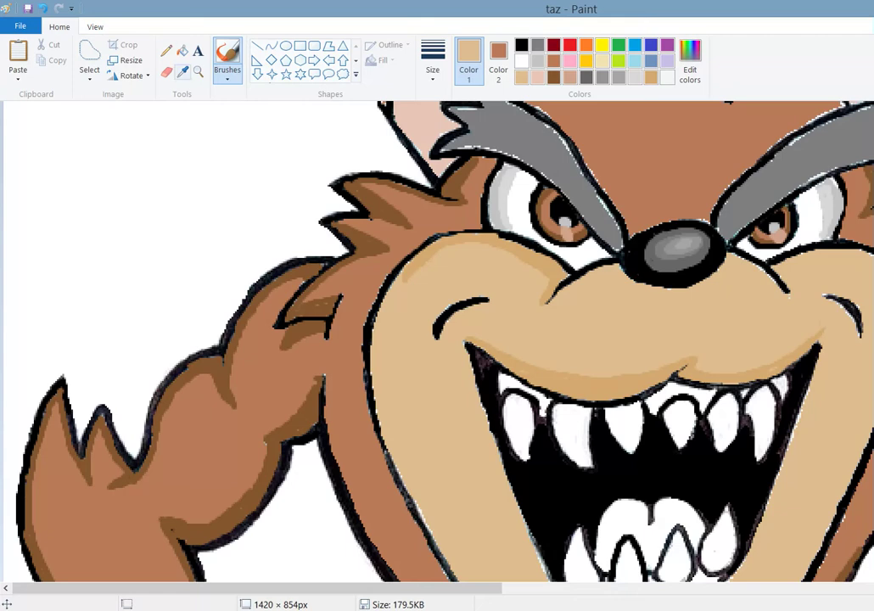
Resample the darker tan and brush shading along the muzzle's upper edge beside the nose and down the left cheek's outer edge.
{"action": "left_click", "coordinate": [183, 71]}
{"action": "left_click", "coordinate": [335, 360]}
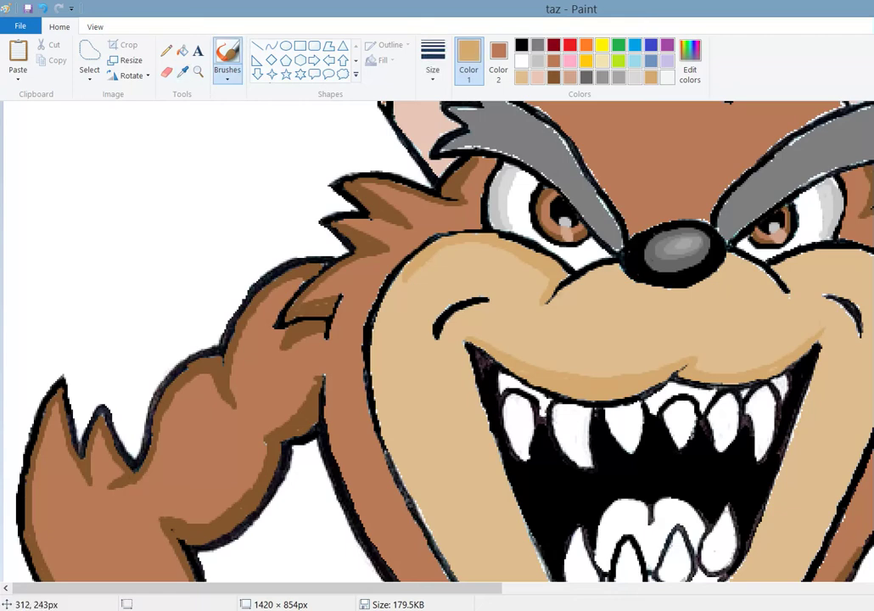
{"action": "left_click_drag", "start_coordinate": [439, 244], "coordinate": [501, 220]}
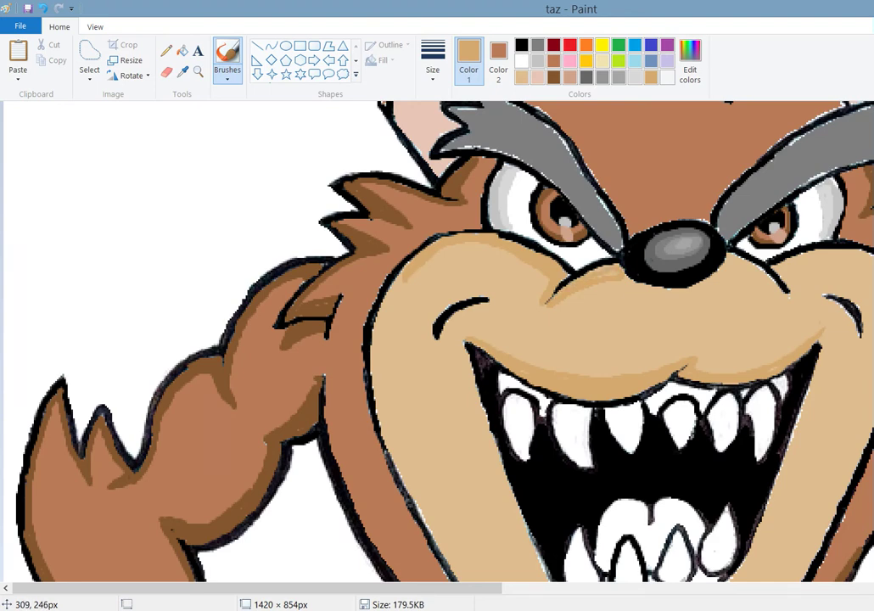
{"action": "left_click_drag", "start_coordinate": [491, 221], "coordinate": [495, 219]}
{"action": "mouse_move", "coordinate": [588, 216]}
{"action": "left_mouse_down"}
{"action": "mouse_move", "coordinate": [637, 243]}
{"action": "mouse_move", "coordinate": [590, 214]}
{"action": "left_mouse_up"}
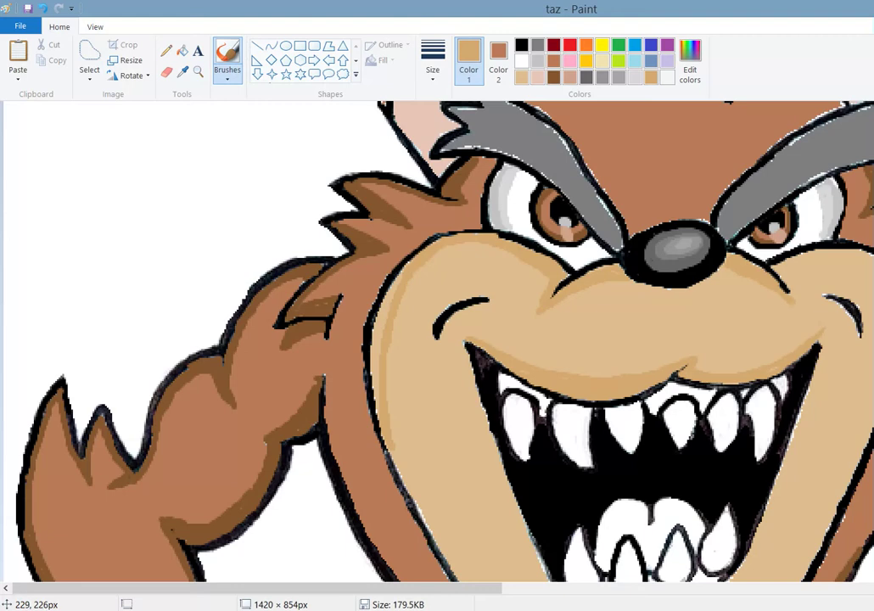
{"action": "left_click_drag", "start_coordinate": [323, 218], "coordinate": [304, 322]}
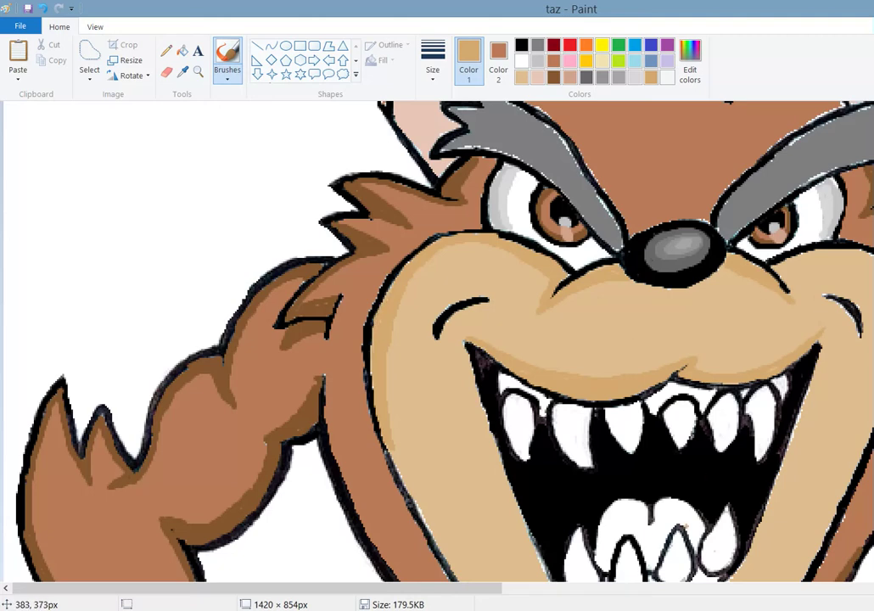
Shade the right cheek's outer edge and smile line in darker tan, sampling the base tan as the secondary colour.
{"action": "left_click_drag", "start_coordinate": [255, 588], "coordinate": [442, 587]}
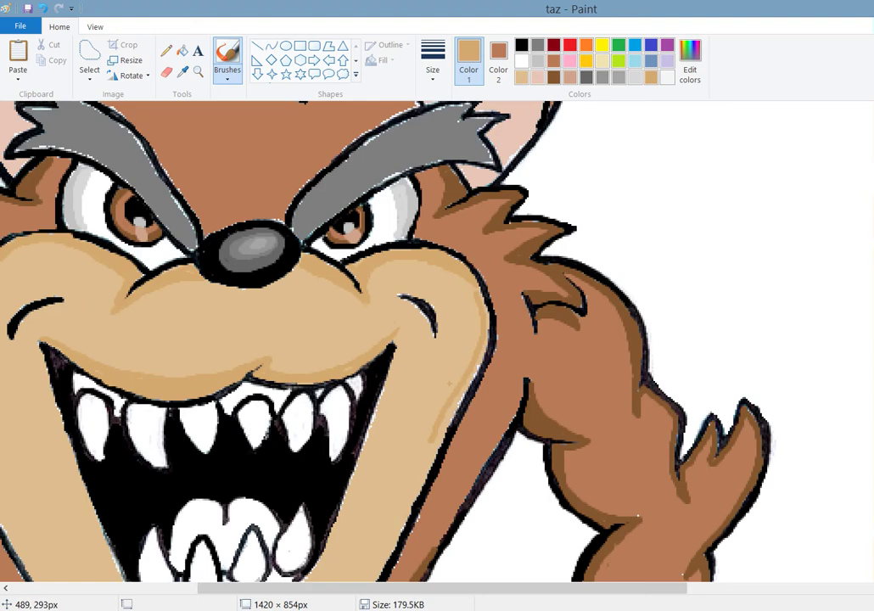
{"action": "left_click", "coordinate": [183, 71]}
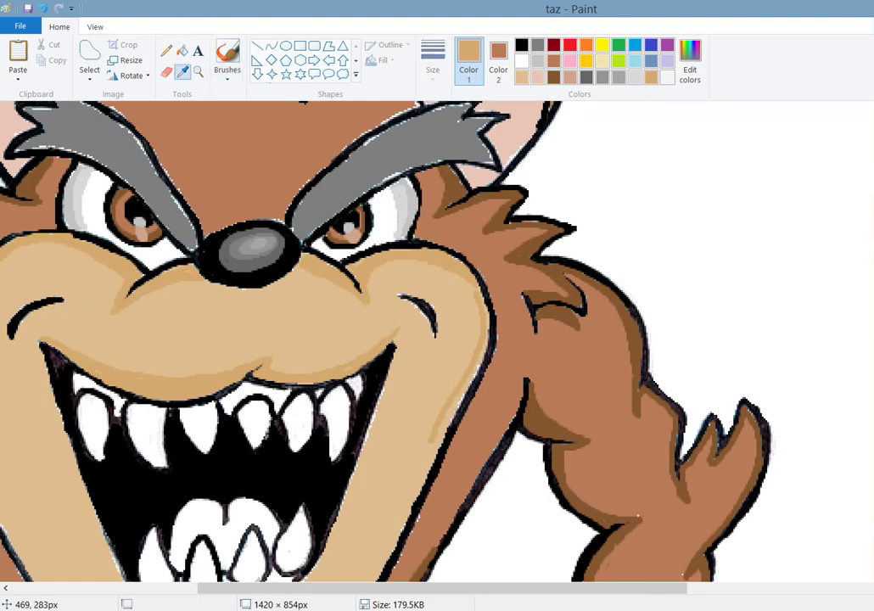
{"action": "left_click", "coordinate": [170, 319]}
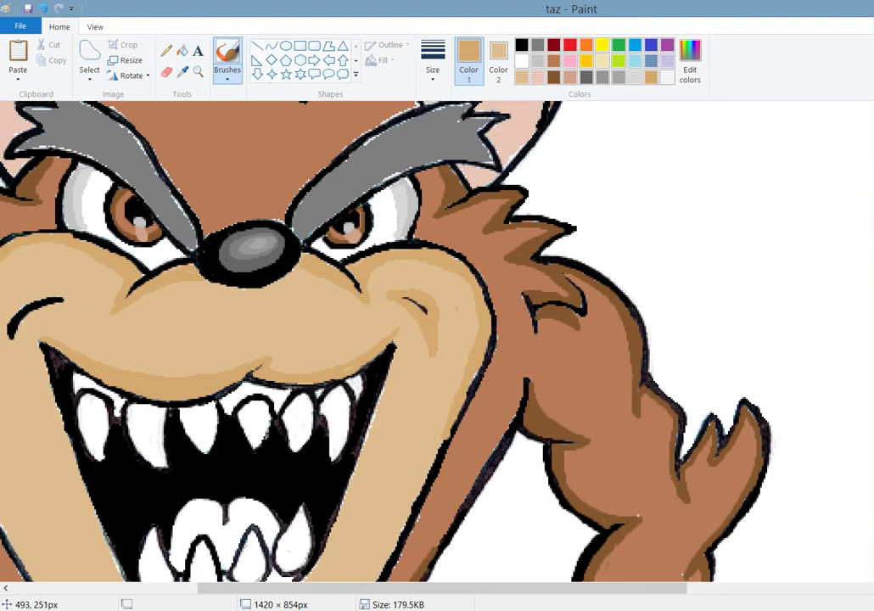
Repaint the right cheek's smile line in black and shade around both cheeks' smile lines with the resampled darker tan.
{"action": "left_click", "coordinate": [521, 45]}
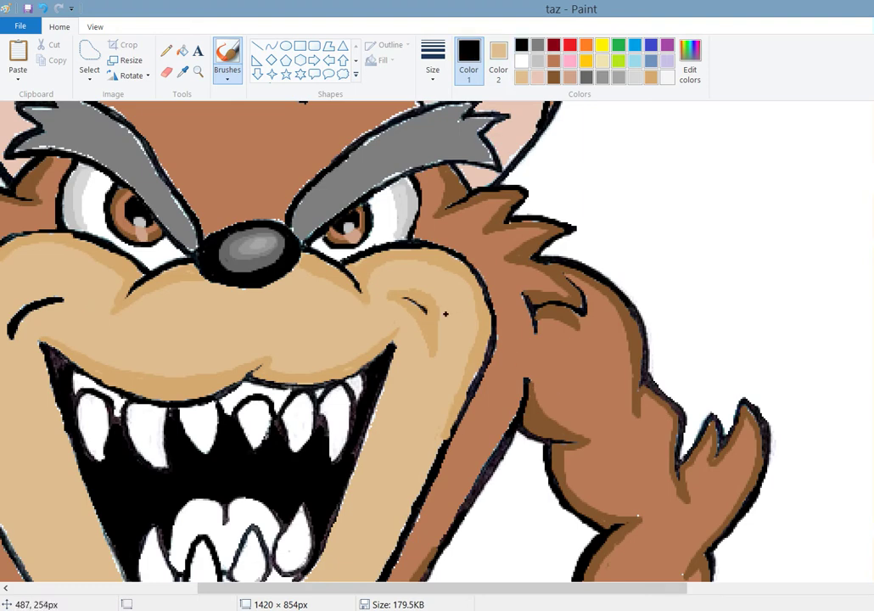
{"action": "left_click_drag", "start_coordinate": [411, 300], "coordinate": [436, 332]}
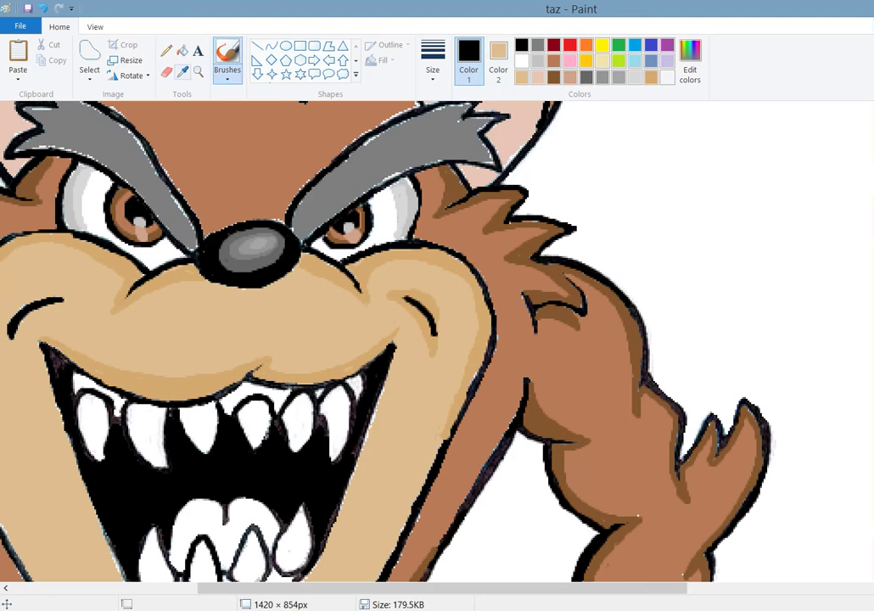
{"action": "left_click", "coordinate": [182, 72]}
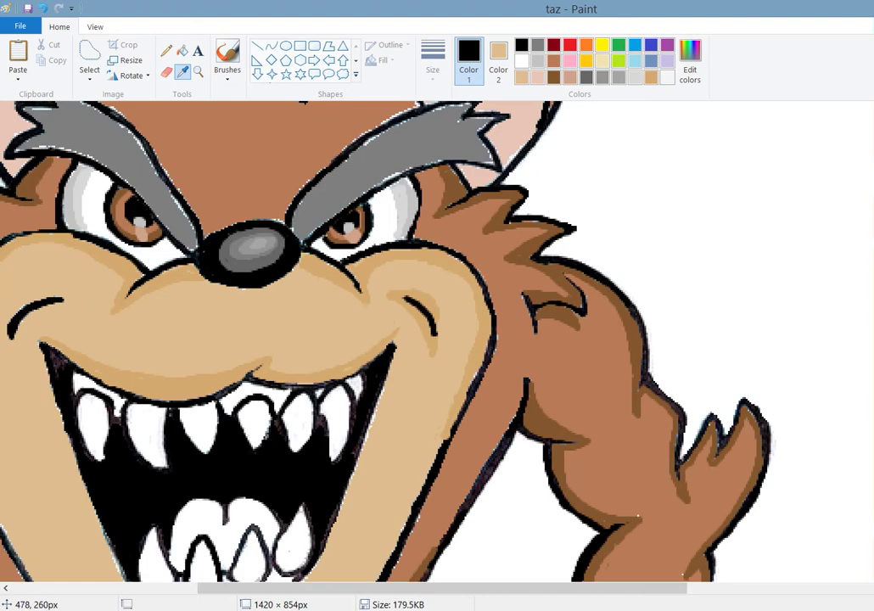
{"action": "left_click", "coordinate": [177, 322]}
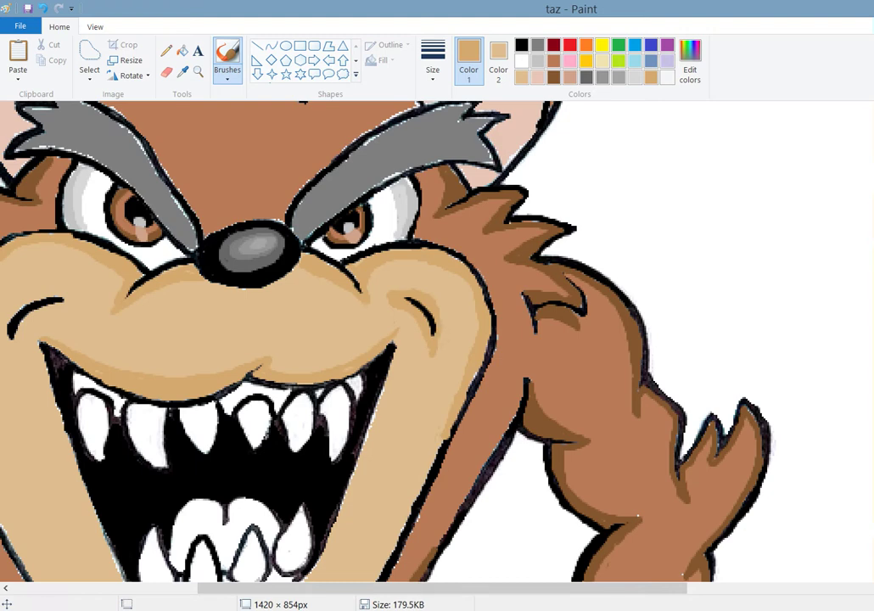
{"action": "scroll", "coordinate": [438, 340], "scroll_direction": "left", "scroll_amount": 5}
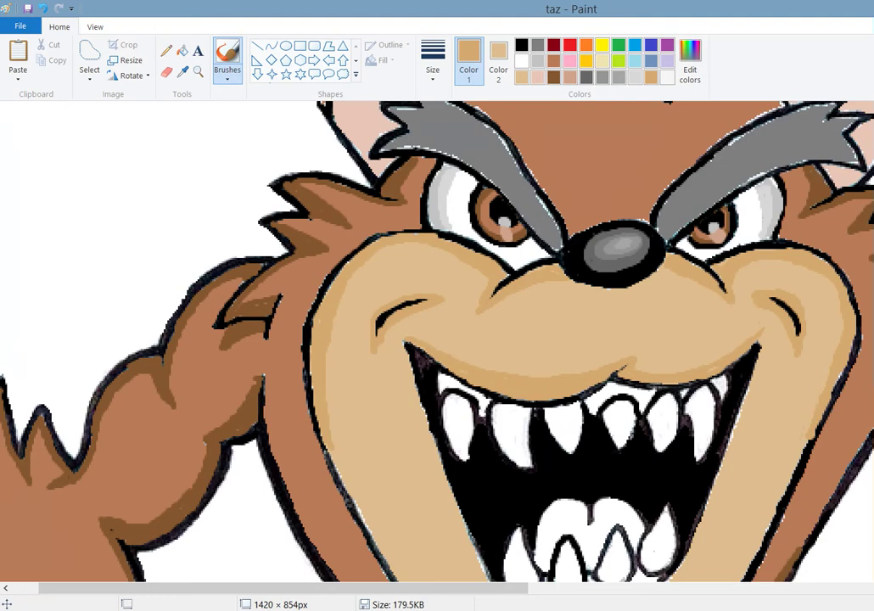
Sample the muzzle's base tan and define a lighter custom tan from it with red 232, green 207, blue 174.
{"action": "left_click", "coordinate": [95, 26]}
{"action": "left_click", "coordinate": [77, 61]}
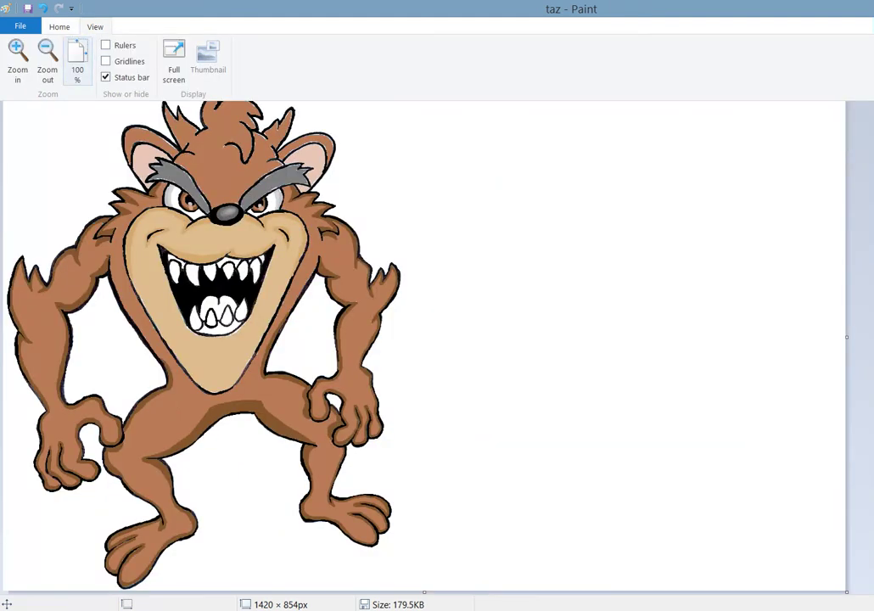
{"action": "left_click", "coordinate": [17, 59]}
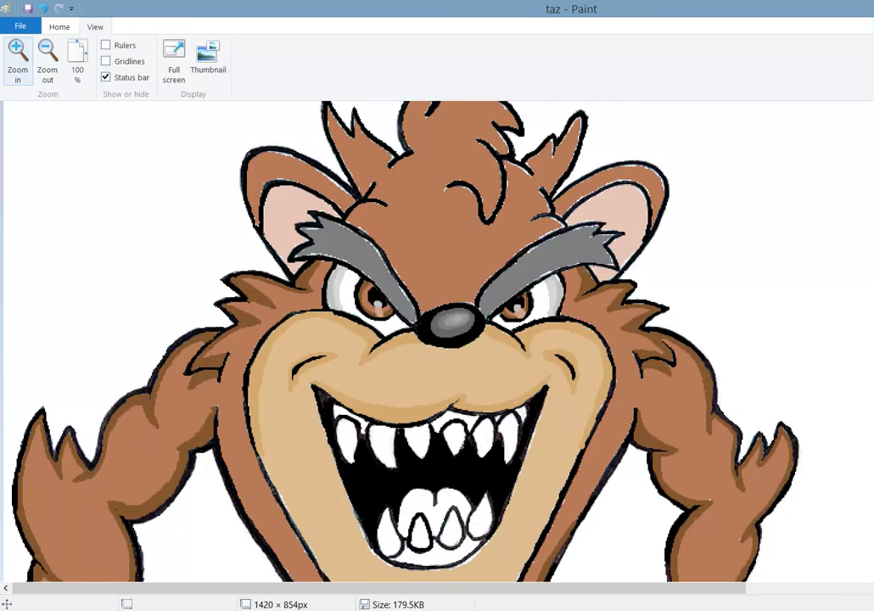
{"action": "left_click", "coordinate": [17, 60]}
{"action": "left_click", "coordinate": [17, 60]}
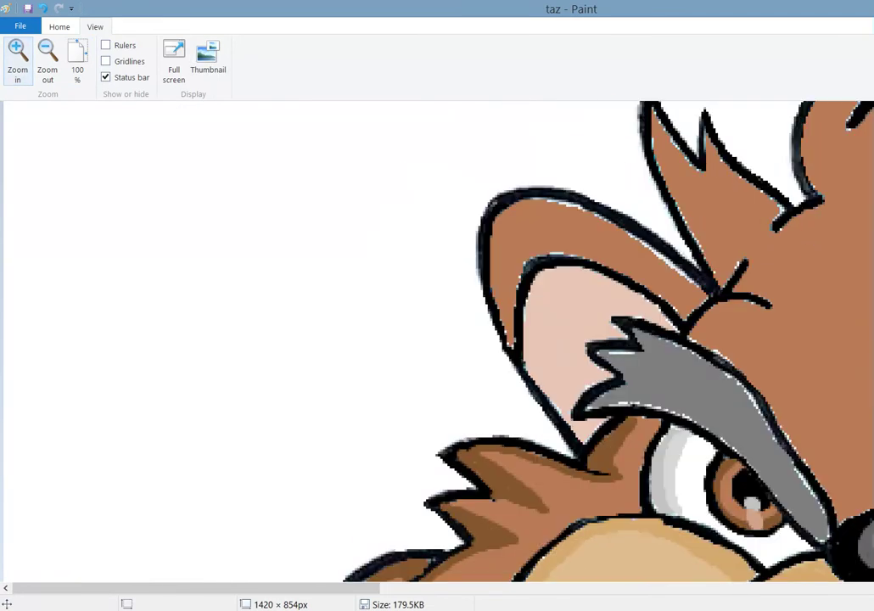
{"action": "scroll", "coordinate": [438, 340], "scroll_direction": "down", "scroll_amount": 5}
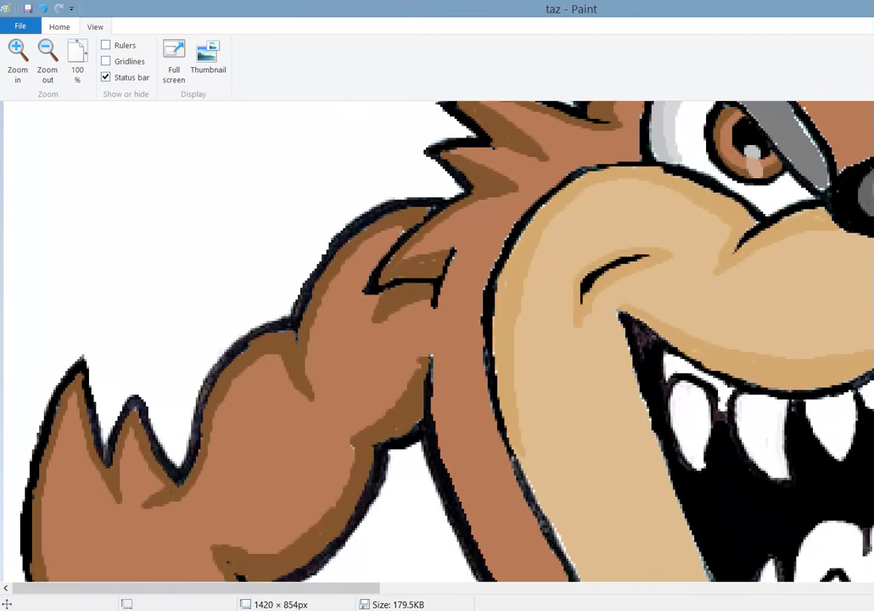
{"action": "left_click", "coordinate": [60, 26]}
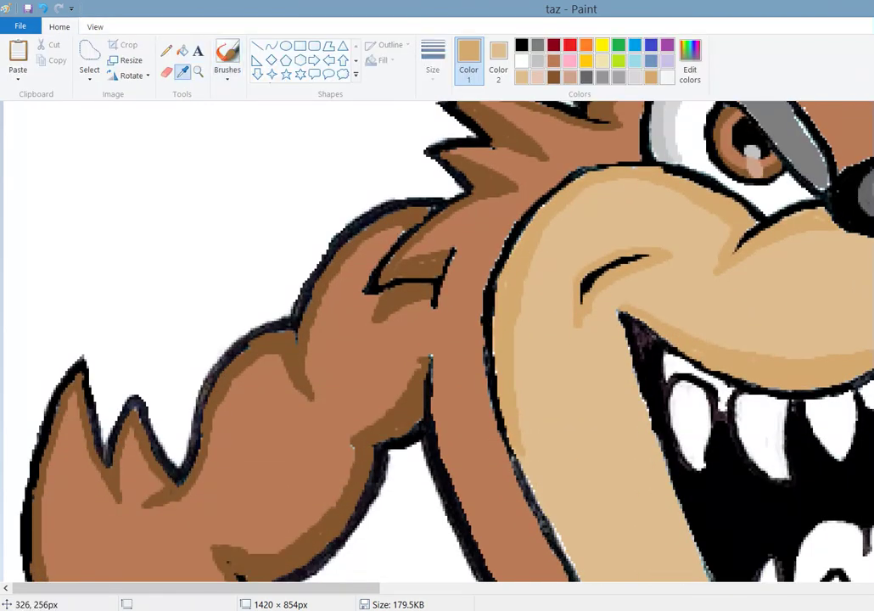
{"action": "left_click", "coordinate": [280, 339]}
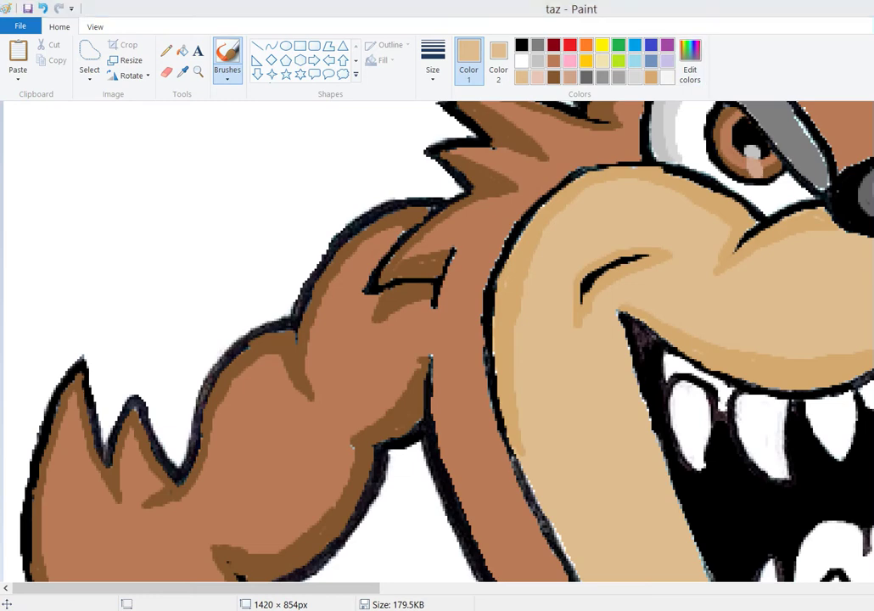
{"action": "left_click", "coordinate": [690, 63]}
{"action": "left_click_drag", "start_coordinate": [730, 250], "coordinate": [729, 240]}
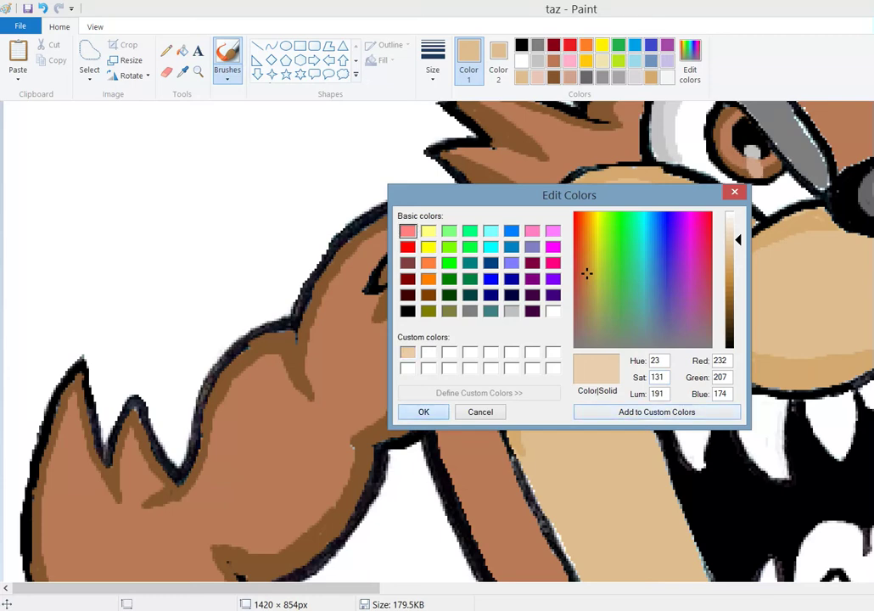
Apply the light tan colour (RGB 232, 207, 174) and brush curved highlights onto the tops of both cheeks.
{"action": "left_click", "coordinate": [424, 412]}
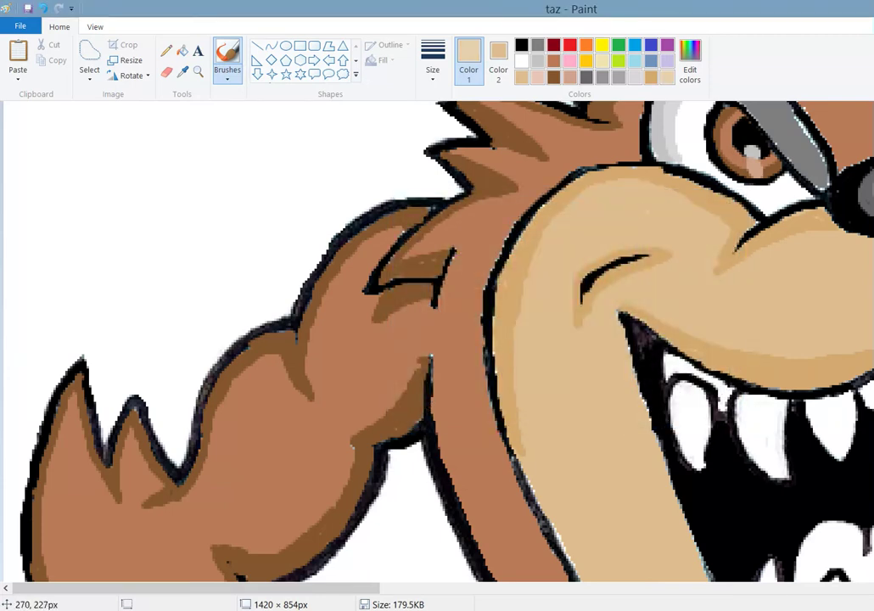
{"action": "left_click_drag", "start_coordinate": [645, 209], "coordinate": [552, 247]}
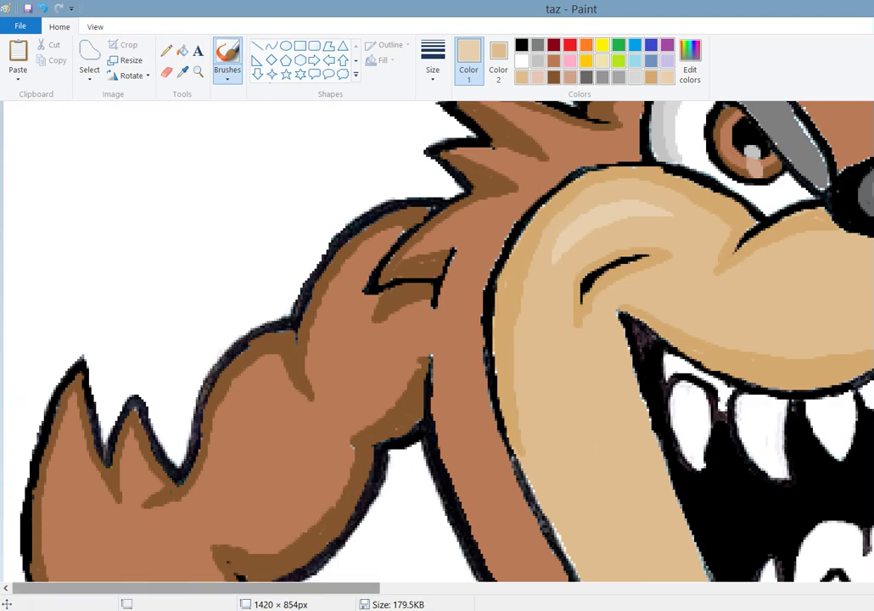
{"action": "left_click_drag", "start_coordinate": [195, 587], "coordinate": [427, 587]}
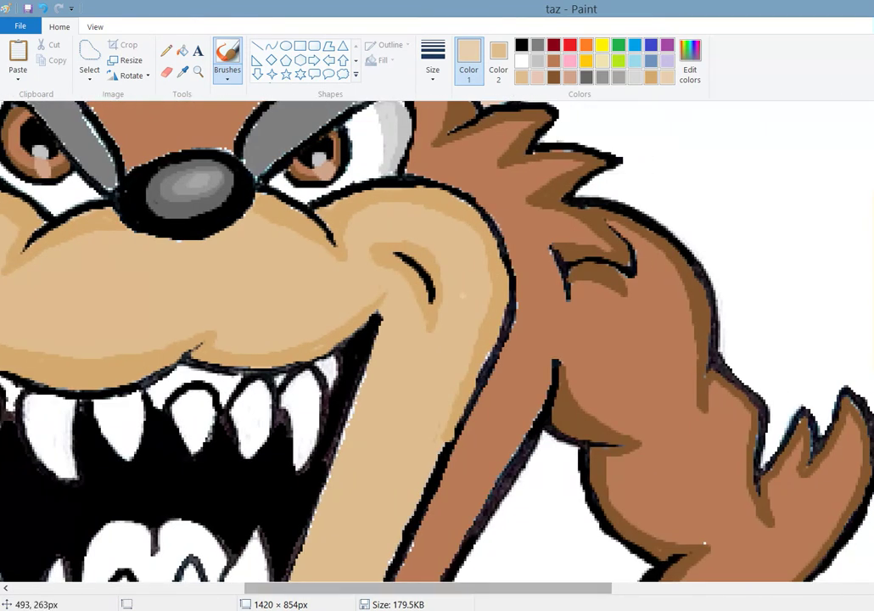
{"action": "mouse_move", "coordinate": [388, 217]}
{"action": "left_mouse_down"}
{"action": "mouse_move", "coordinate": [419, 220]}
{"action": "mouse_move", "coordinate": [445, 237]}
{"action": "mouse_move", "coordinate": [466, 277]}
{"action": "left_mouse_up"}
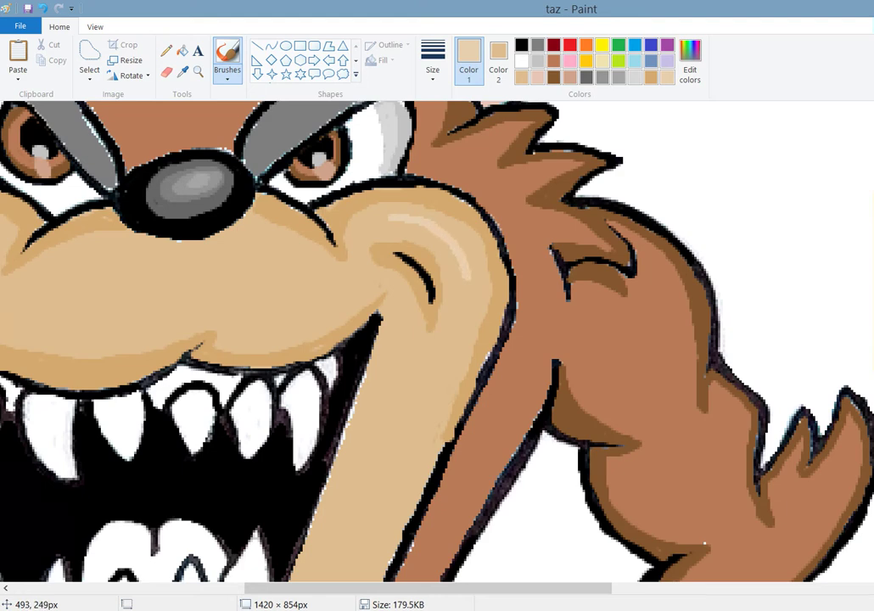
{"action": "mouse_move", "coordinate": [368, 207]}
{"action": "left_mouse_down"}
{"action": "mouse_move", "coordinate": [340, 184]}
{"action": "mouse_move", "coordinate": [307, 183]}
{"action": "mouse_move", "coordinate": [355, 180]}
{"action": "mouse_move", "coordinate": [379, 212]}
{"action": "left_mouse_up"}
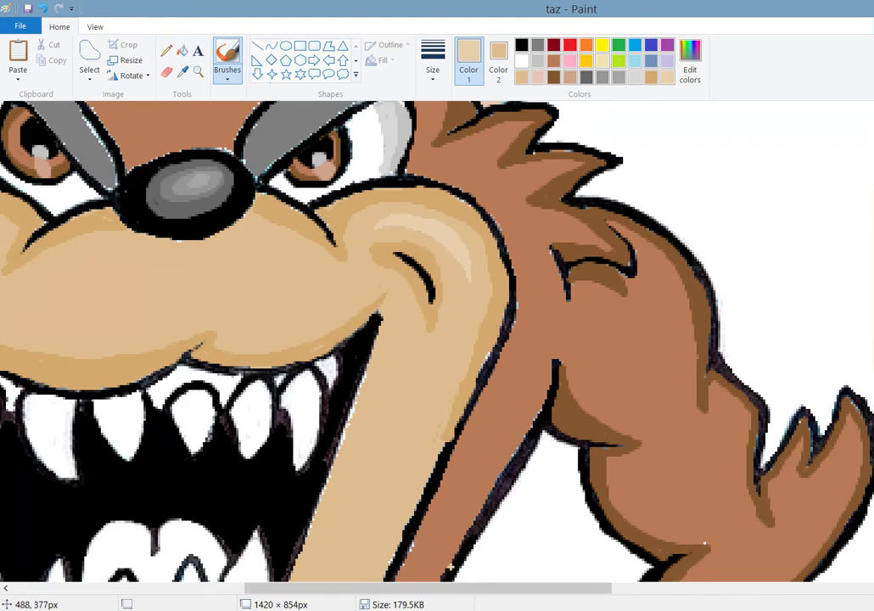
Paint and fill two rounded light tan highlights on the upper muzzle, one on each side below the nose.
{"action": "scroll", "coordinate": [363, 456], "scroll_direction": "left", "scroll_amount": 5}
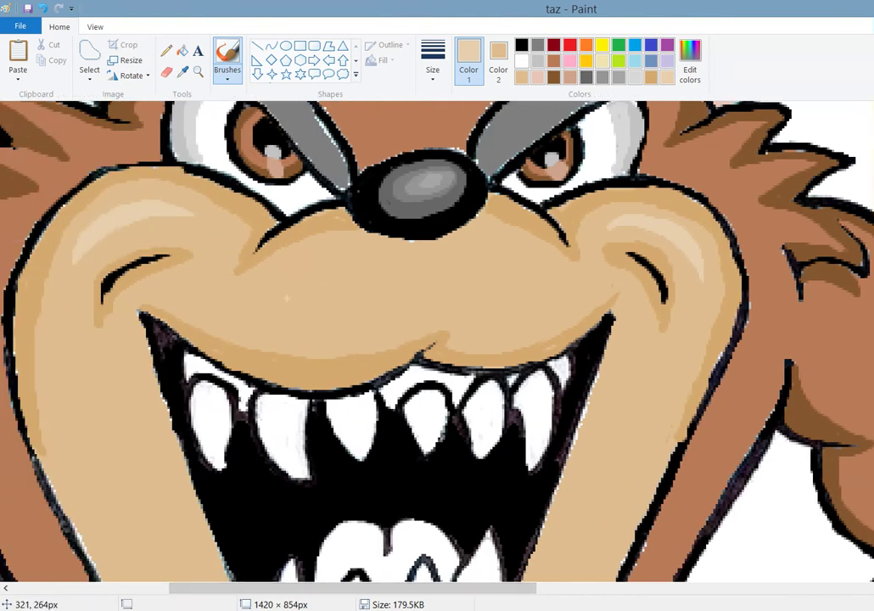
{"action": "mouse_move", "coordinate": [280, 298]}
{"action": "left_mouse_down"}
{"action": "mouse_move", "coordinate": [342, 269]}
{"action": "mouse_move", "coordinate": [374, 287]}
{"action": "mouse_move", "coordinate": [370, 298]}
{"action": "mouse_move", "coordinate": [308, 307]}
{"action": "mouse_move", "coordinate": [279, 300]}
{"action": "mouse_move", "coordinate": [285, 321]}
{"action": "mouse_move", "coordinate": [268, 299]}
{"action": "left_mouse_up"}
{"action": "left_click_drag", "start_coordinate": [331, 302], "coordinate": [365, 286]}
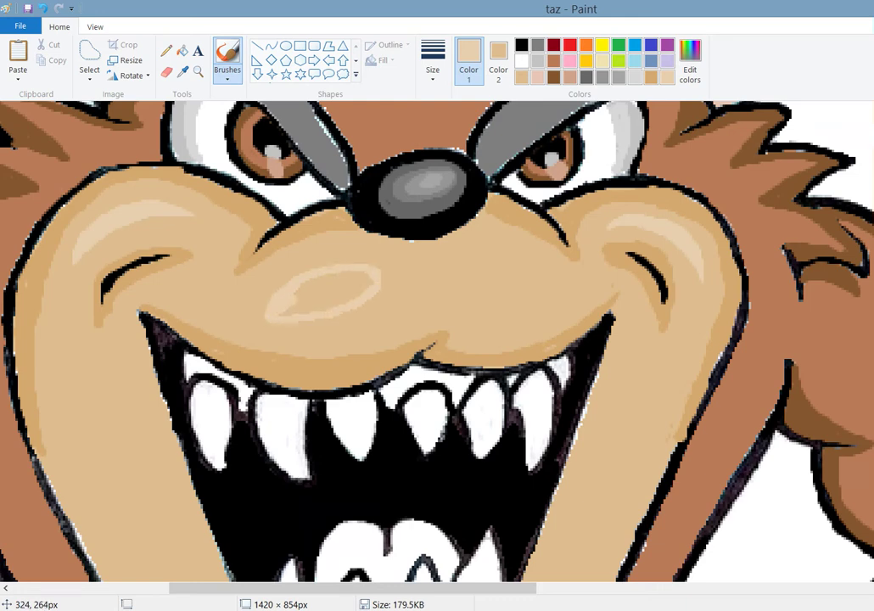
{"action": "mouse_move", "coordinate": [309, 302]}
{"action": "left_mouse_down"}
{"action": "mouse_move", "coordinate": [352, 289]}
{"action": "mouse_move", "coordinate": [339, 282]}
{"action": "left_mouse_up"}
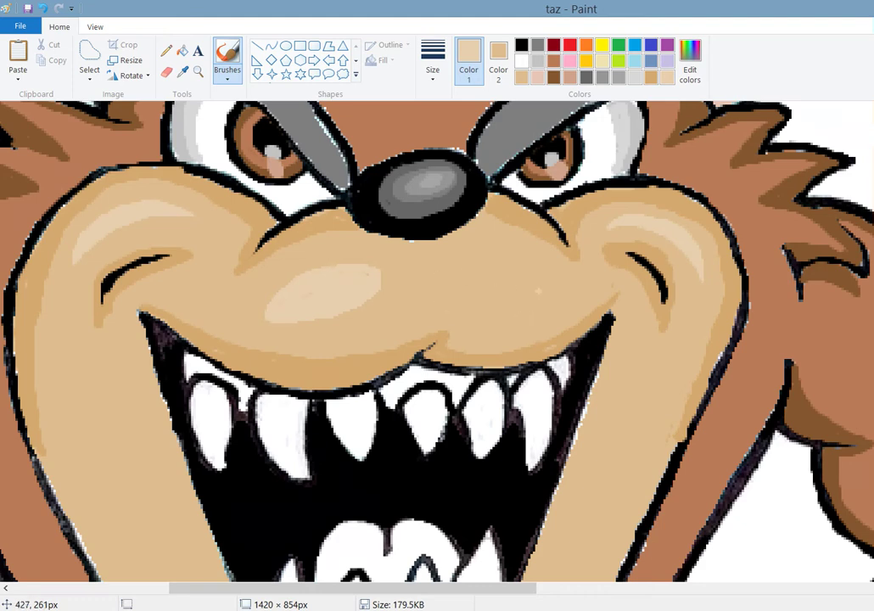
{"action": "mouse_move", "coordinate": [537, 287]}
{"action": "left_mouse_down"}
{"action": "mouse_move", "coordinate": [506, 288]}
{"action": "mouse_move", "coordinate": [486, 270]}
{"action": "mouse_move", "coordinate": [469, 281]}
{"action": "left_mouse_up"}
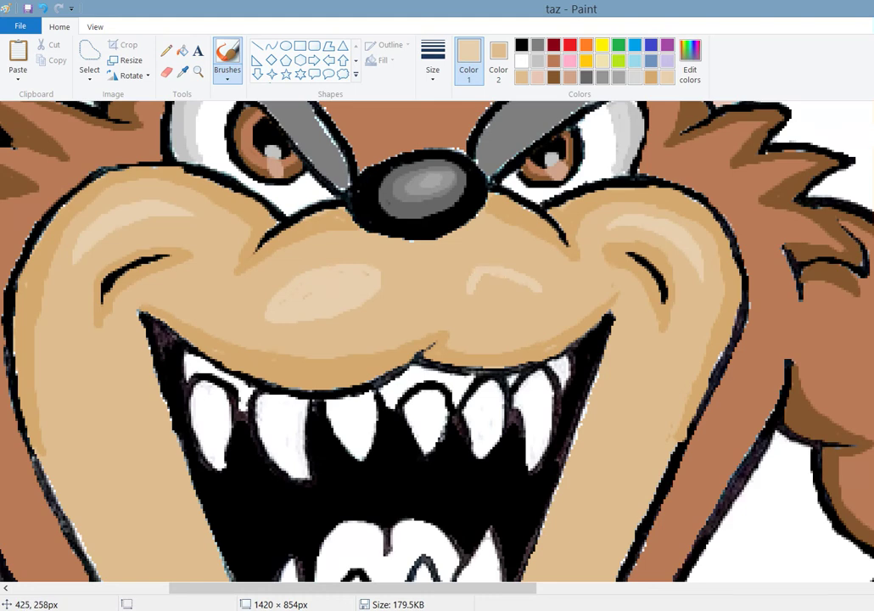
{"action": "mouse_move", "coordinate": [437, 241]}
{"action": "left_mouse_down"}
{"action": "mouse_move", "coordinate": [386, 254]}
{"action": "mouse_move", "coordinate": [377, 240]}
{"action": "left_mouse_up"}
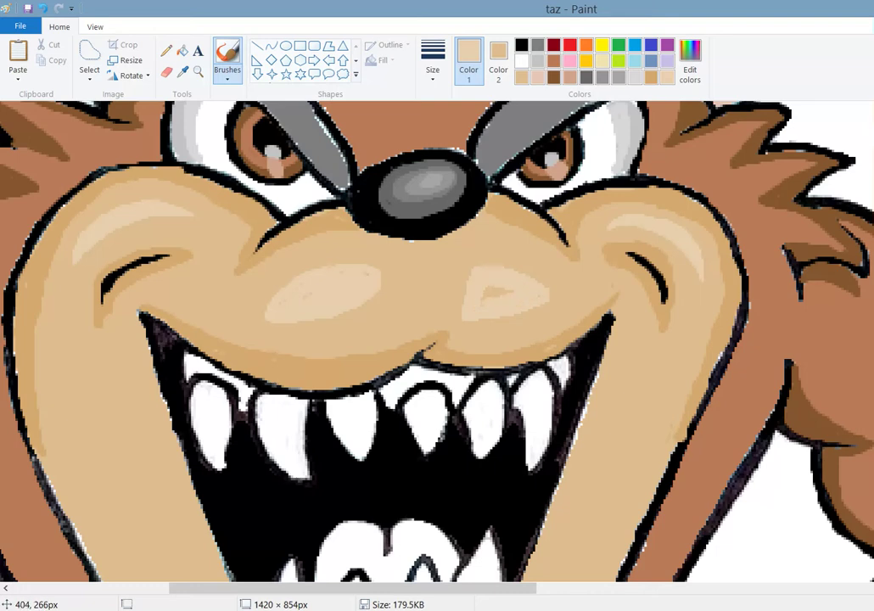
{"action": "left_click_drag", "start_coordinate": [498, 290], "coordinate": [497, 289]}
Sample the face's darker tan, set the brush to the second-thinnest size and extend the shading down the muzzle's left edge.
{"action": "left_click", "coordinate": [95, 26]}
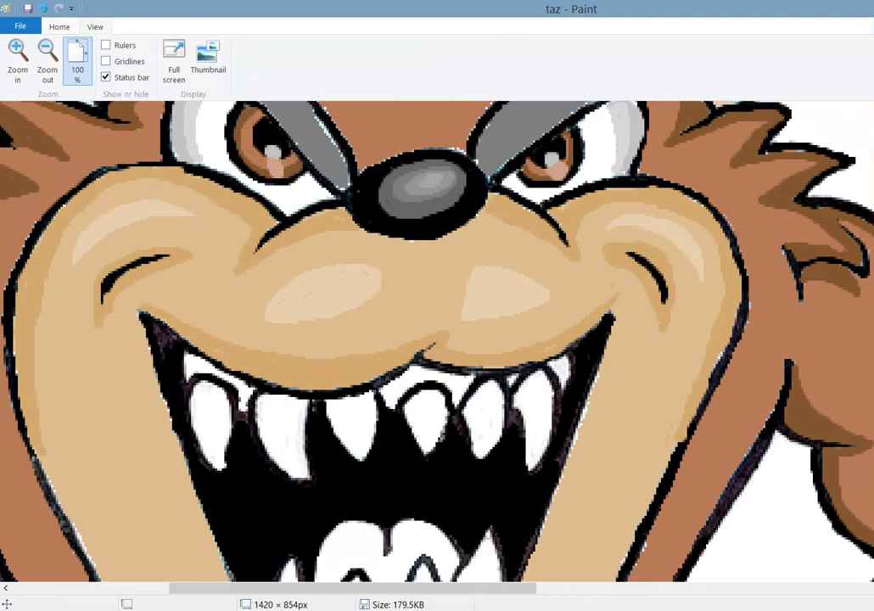
{"action": "left_click", "coordinate": [76, 61]}
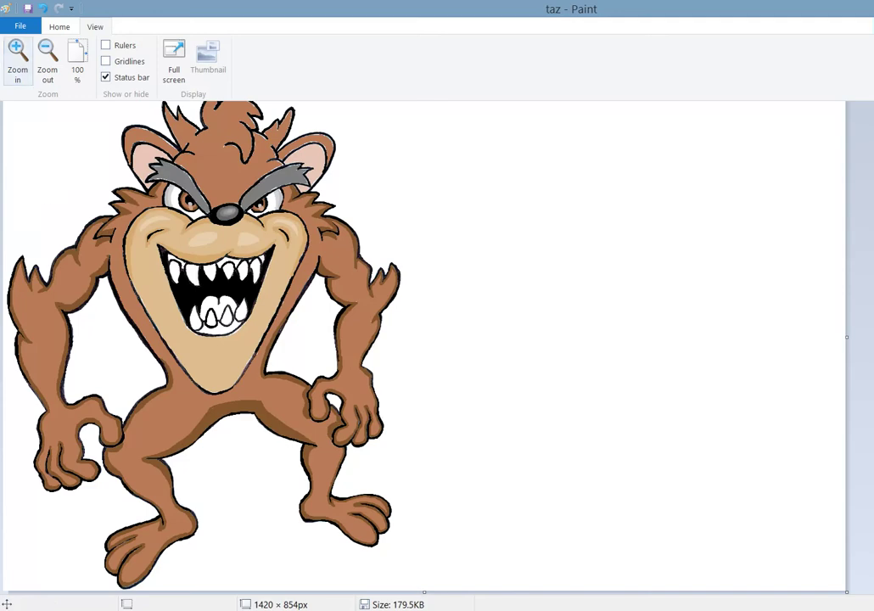
{"action": "left_click", "coordinate": [17, 55]}
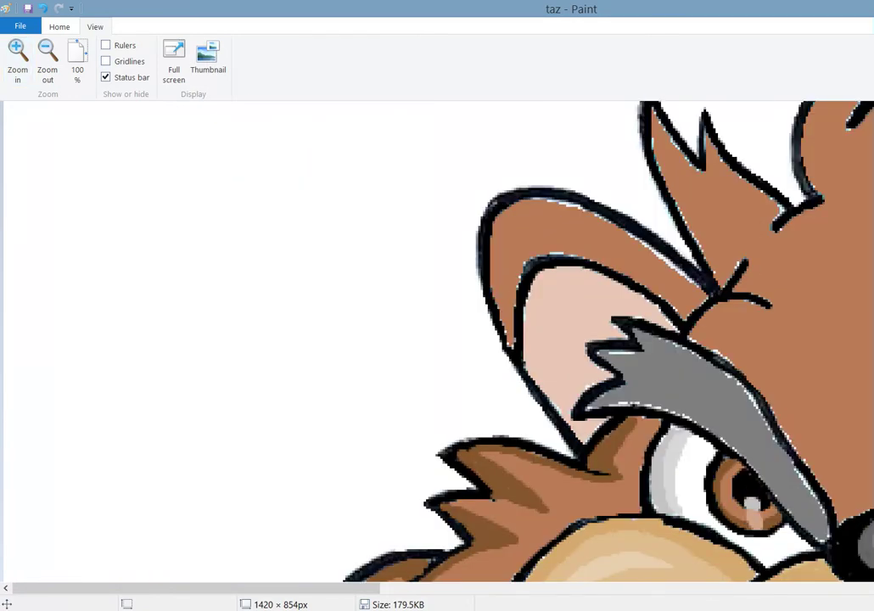
{"action": "scroll", "coordinate": [688, 230], "scroll_direction": "down", "scroll_amount": 10}
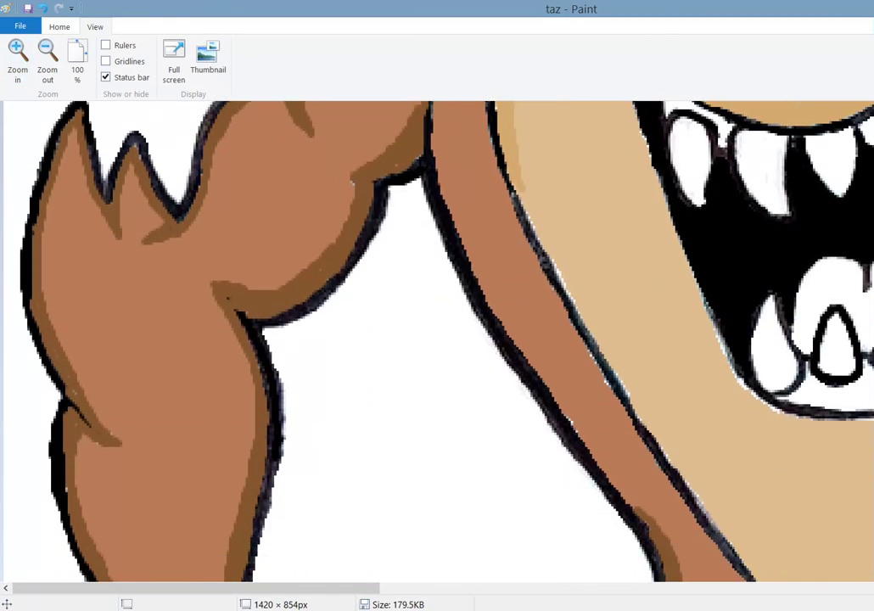
{"action": "left_click", "coordinate": [59, 26]}
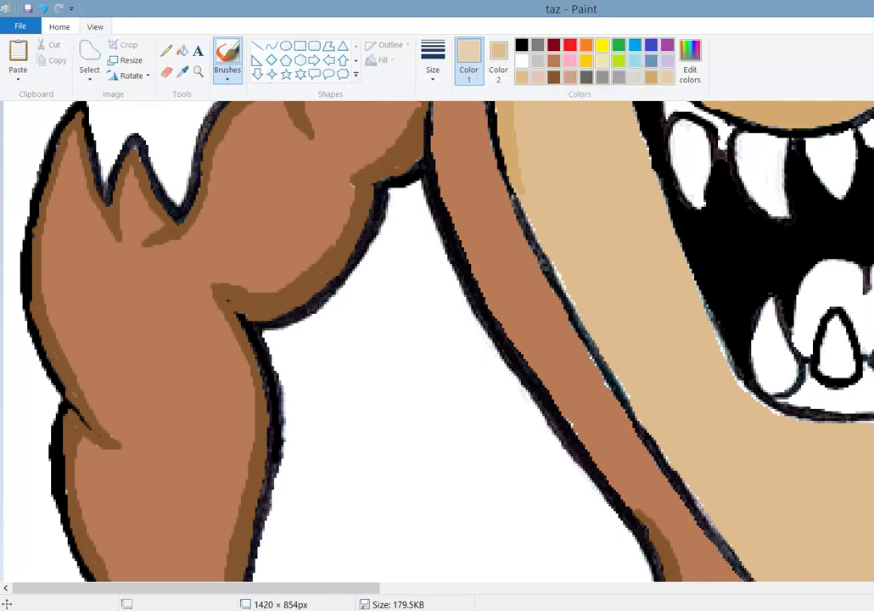
{"action": "left_click", "coordinate": [182, 71]}
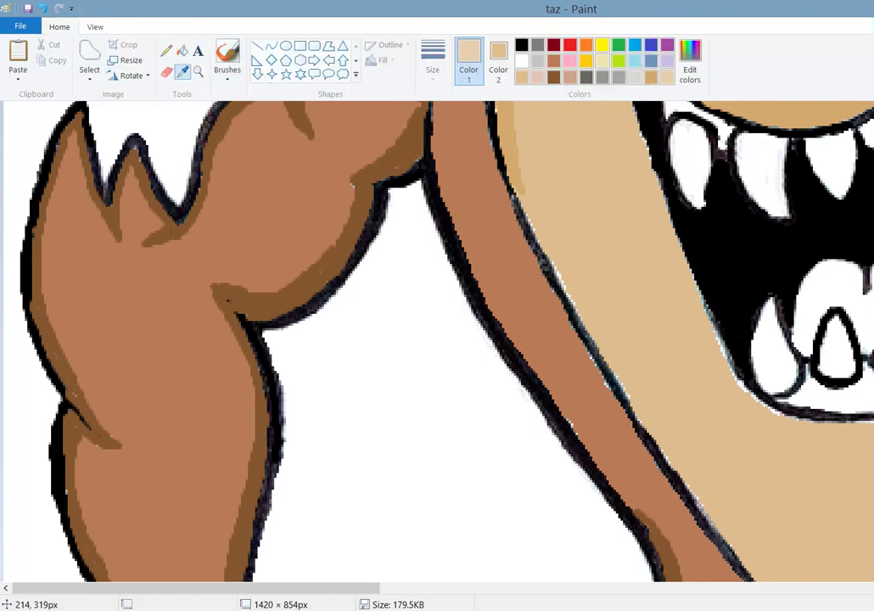
{"action": "left_click", "coordinate": [577, 212]}
{"action": "left_click", "coordinate": [433, 60]}
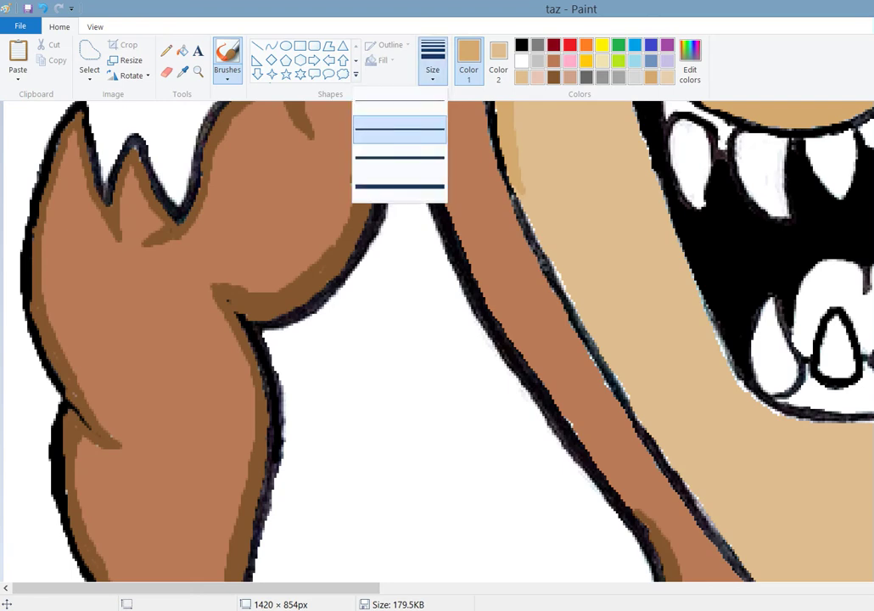
{"action": "left_click", "coordinate": [399, 129]}
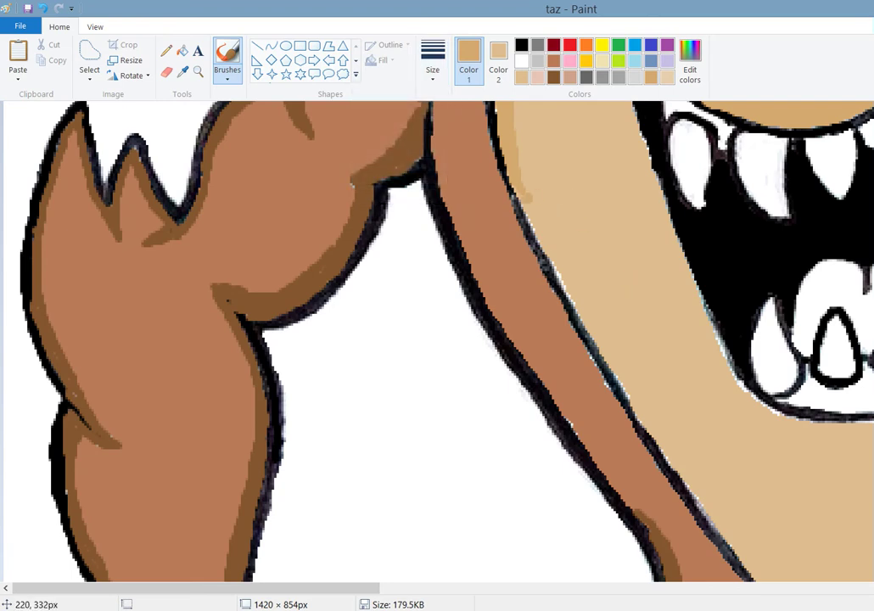
{"action": "mouse_move", "coordinate": [520, 191]}
{"action": "left_mouse_down"}
{"action": "mouse_move", "coordinate": [553, 270]}
{"action": "mouse_move", "coordinate": [656, 429]}
{"action": "left_mouse_up"}
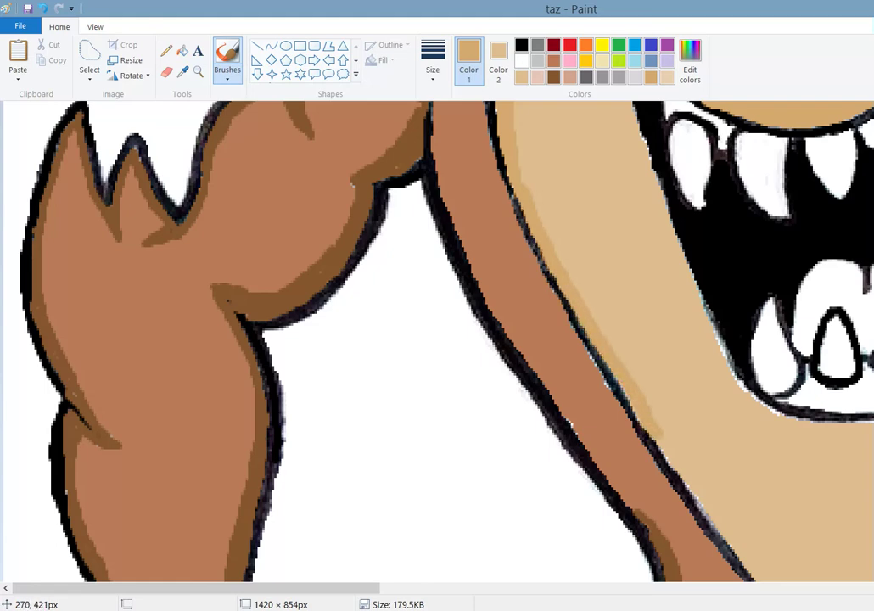
Continue the darker tan shading along the lower left edge, around the chin's tip and partway up its right edge.
{"action": "left_click_drag", "start_coordinate": [373, 587], "coordinate": [515, 588]}
{"action": "scroll", "coordinate": [437, 339], "scroll_direction": "down", "scroll_amount": 5}
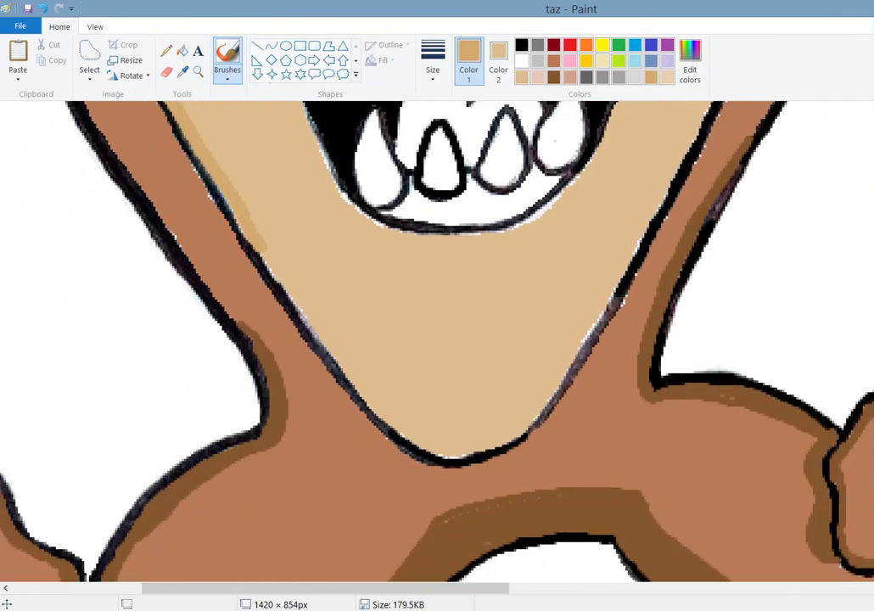
{"action": "mouse_move", "coordinate": [264, 248]}
{"action": "left_mouse_down"}
{"action": "mouse_move", "coordinate": [268, 229]}
{"action": "mouse_move", "coordinate": [318, 311]}
{"action": "mouse_move", "coordinate": [392, 395]}
{"action": "mouse_move", "coordinate": [462, 428]}
{"action": "left_mouse_up"}
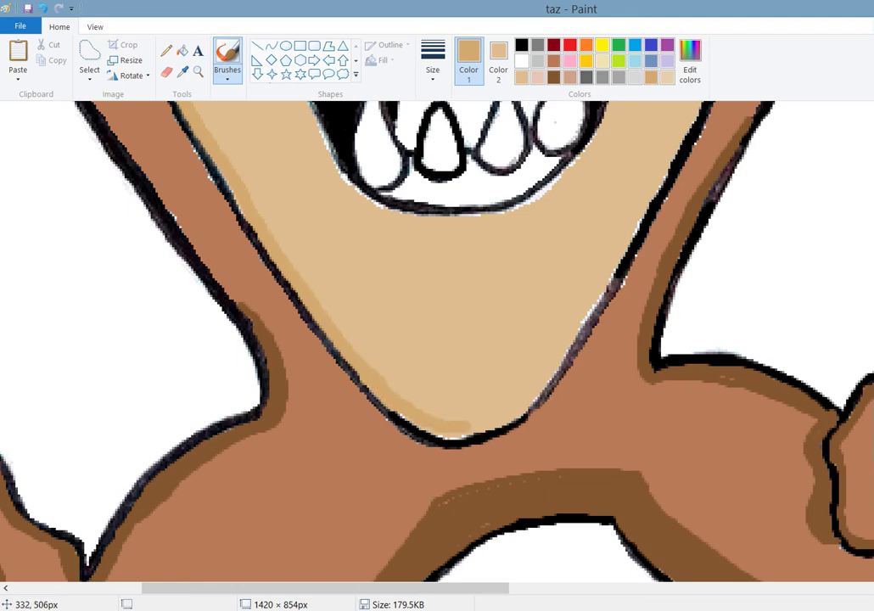
{"action": "mouse_move", "coordinate": [472, 421]}
{"action": "left_mouse_down"}
{"action": "mouse_move", "coordinate": [526, 390]}
{"action": "mouse_move", "coordinate": [567, 339]}
{"action": "left_mouse_up"}
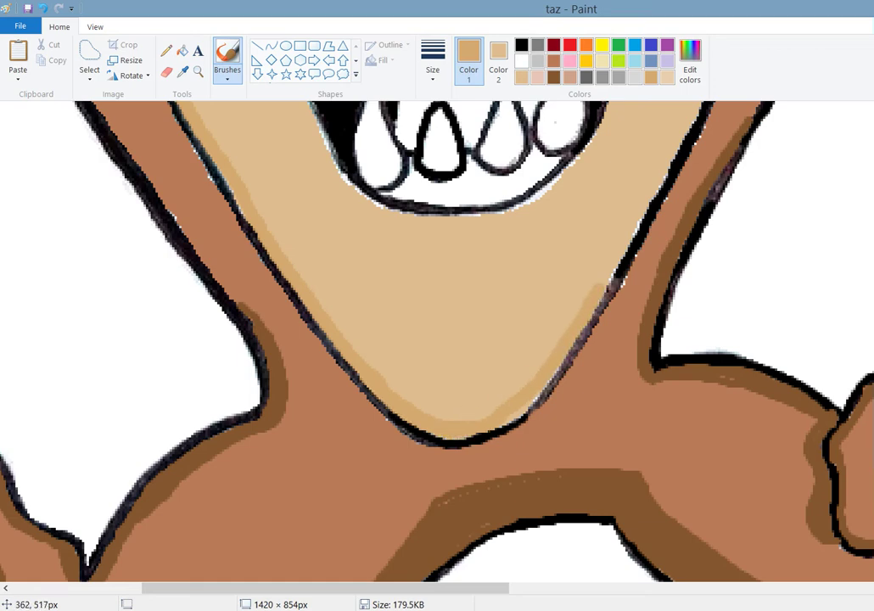
{"action": "left_click_drag", "start_coordinate": [528, 410], "coordinate": [513, 419]}
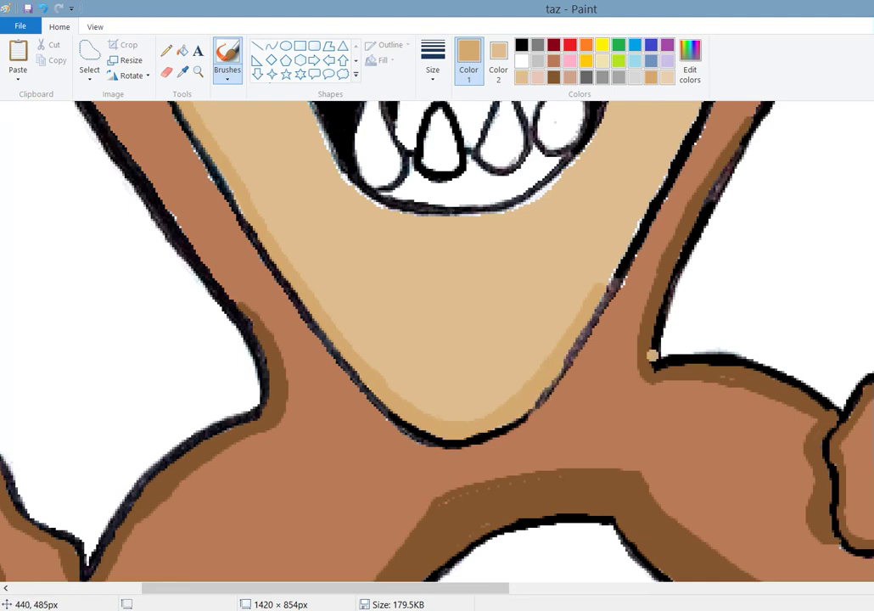
Paint a wide, solid crescent of darker tan shadow on the chin just below the mouth.
{"action": "scroll", "coordinate": [857, 413], "scroll_direction": "up", "scroll_amount": 5}
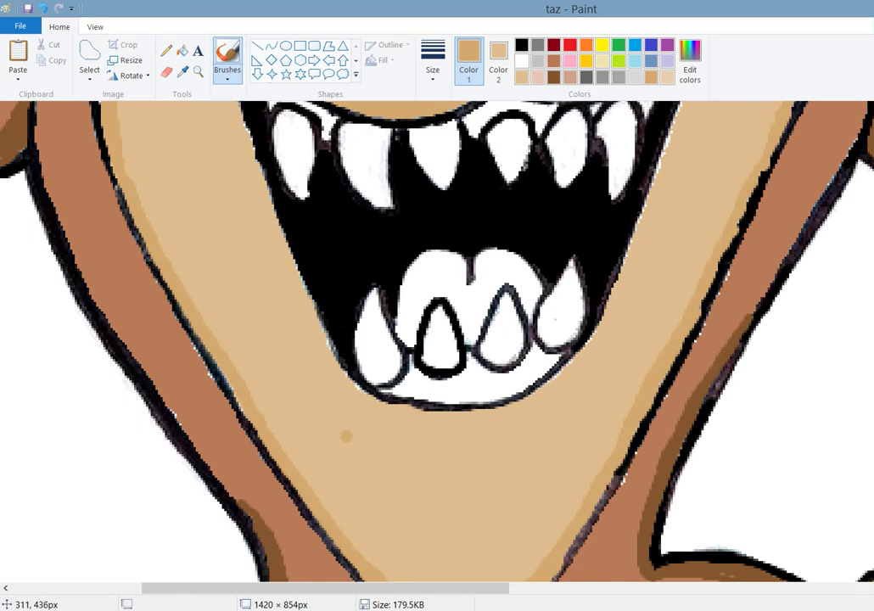
{"action": "mouse_move", "coordinate": [337, 430]}
{"action": "left_mouse_down"}
{"action": "mouse_move", "coordinate": [413, 460]}
{"action": "mouse_move", "coordinate": [474, 461]}
{"action": "mouse_move", "coordinate": [589, 403]}
{"action": "left_mouse_up"}
{"action": "mouse_move", "coordinate": [501, 441]}
{"action": "left_mouse_down"}
{"action": "mouse_move", "coordinate": [443, 472]}
{"action": "mouse_move", "coordinate": [395, 472]}
{"action": "mouse_move", "coordinate": [340, 421]}
{"action": "mouse_move", "coordinate": [329, 396]}
{"action": "mouse_move", "coordinate": [324, 402]}
{"action": "left_mouse_up"}
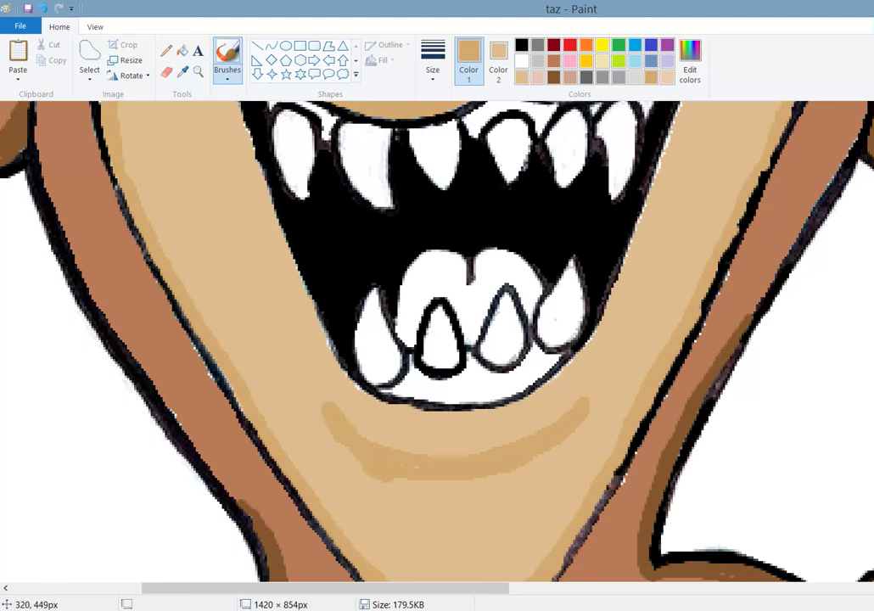
{"action": "mouse_move", "coordinate": [389, 462]}
{"action": "left_mouse_down"}
{"action": "mouse_move", "coordinate": [472, 493]}
{"action": "mouse_move", "coordinate": [521, 459]}
{"action": "left_mouse_up"}
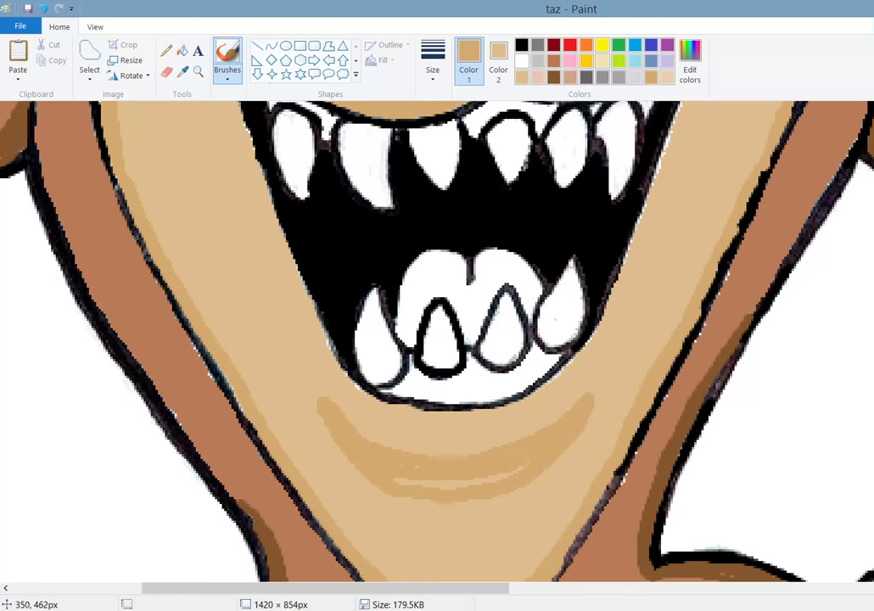
{"action": "left_click_drag", "start_coordinate": [309, 386], "coordinate": [421, 378]}
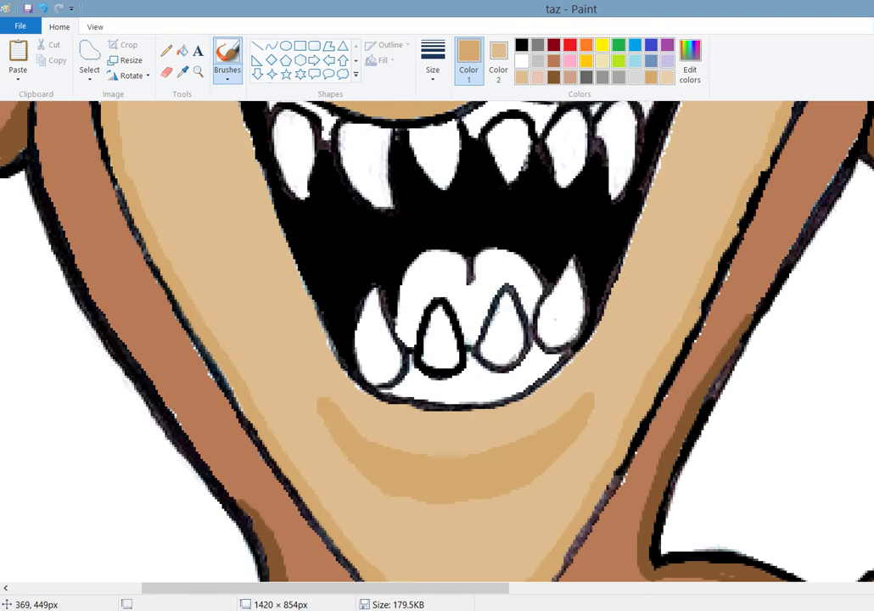
Darken the current tan to RGB 198, 139, 60, add it to the custom colours and apply it.
{"action": "left_click", "coordinate": [690, 64]}
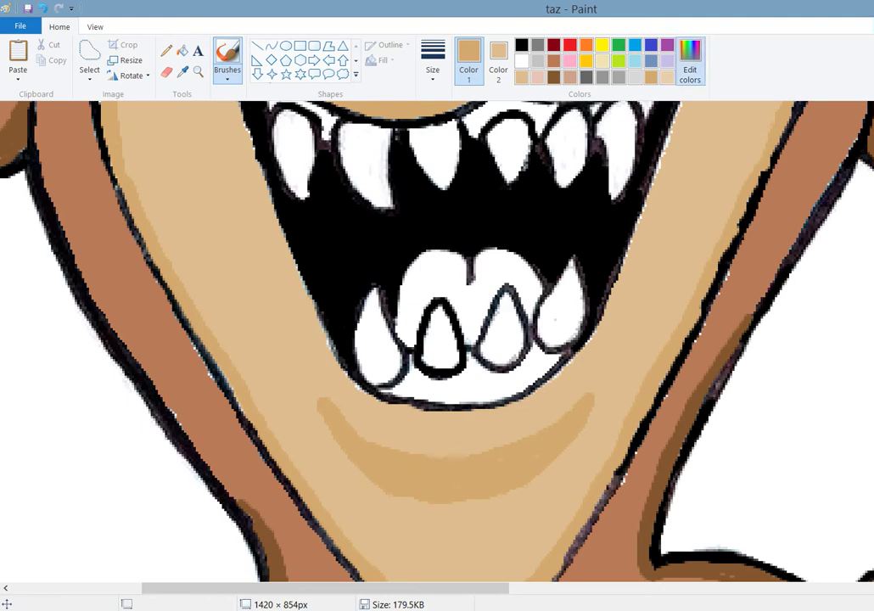
{"action": "key", "text": "Down"}
{"action": "key", "text": "Down"}
{"action": "key", "text": "Down"}
{"action": "key", "text": "Down"}
{"action": "key", "text": "Down"}
{"action": "key", "text": "Down"}
{"action": "key", "text": "Down"}
{"action": "key", "text": "Down"}
{"action": "key", "text": "Down"}
{"action": "key", "text": "Down"}
{"action": "key", "text": "Down"}
{"action": "key", "text": "Down"}
{"action": "key", "text": "Down"}
{"action": "key", "text": "Down"}
{"action": "key", "text": "Down"}
{"action": "key", "text": "Down"}
{"action": "key", "text": "Down"}
{"action": "key", "text": "Down"}
{"action": "key", "text": "Down"}
{"action": "key", "text": "Down"}
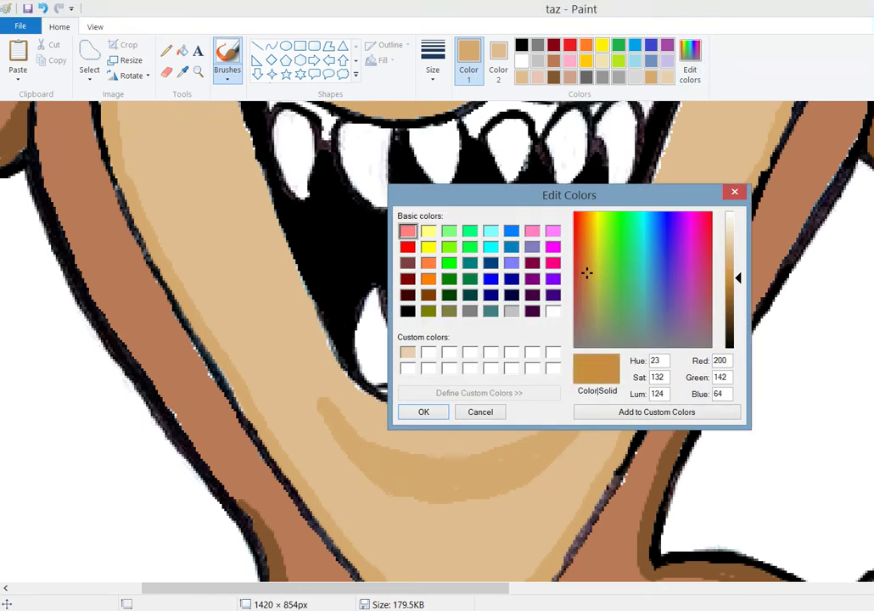
{"action": "key", "text": "alt+a"}
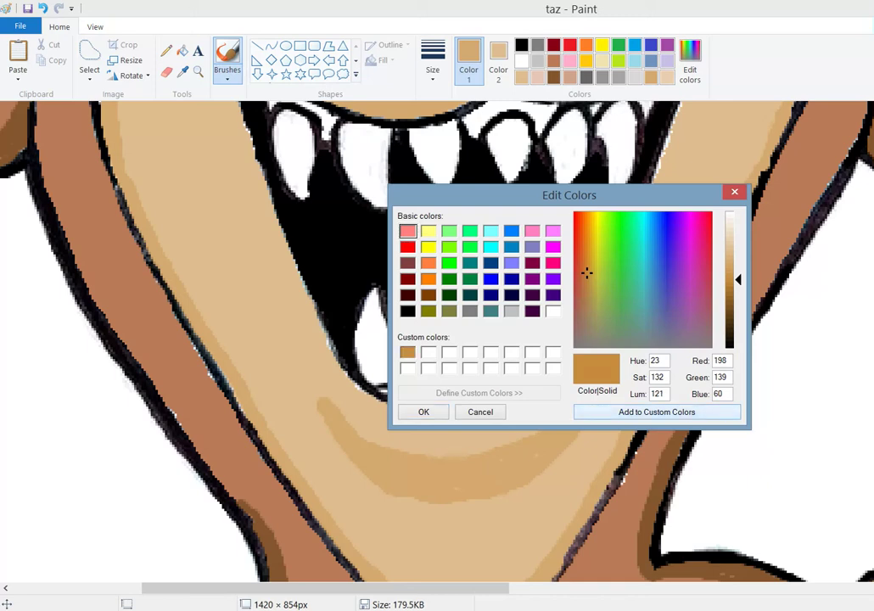
{"action": "key", "text": "Return"}
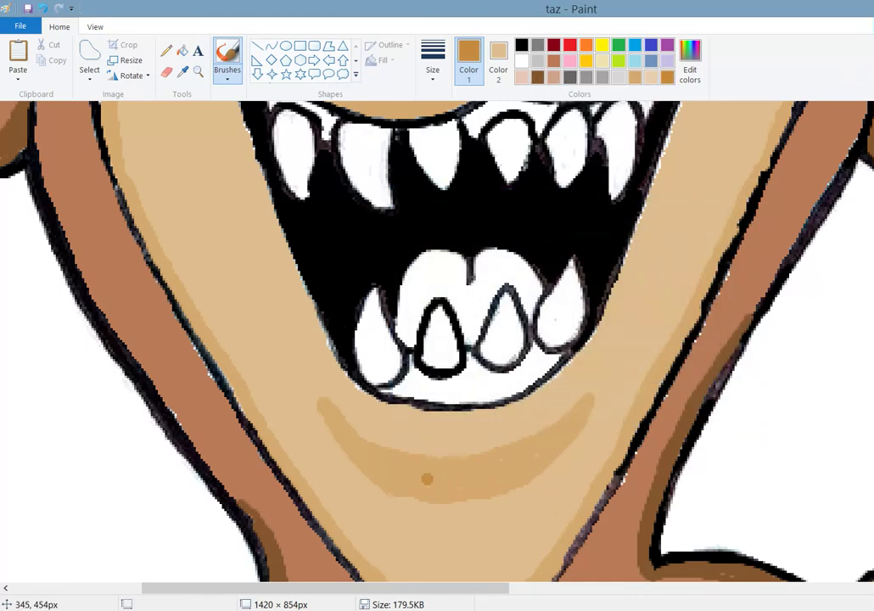
Set the brush to the second-thinnest size and paint a narrow dark tan crescent inside the chin shadow.
{"action": "left_click", "coordinate": [433, 64]}
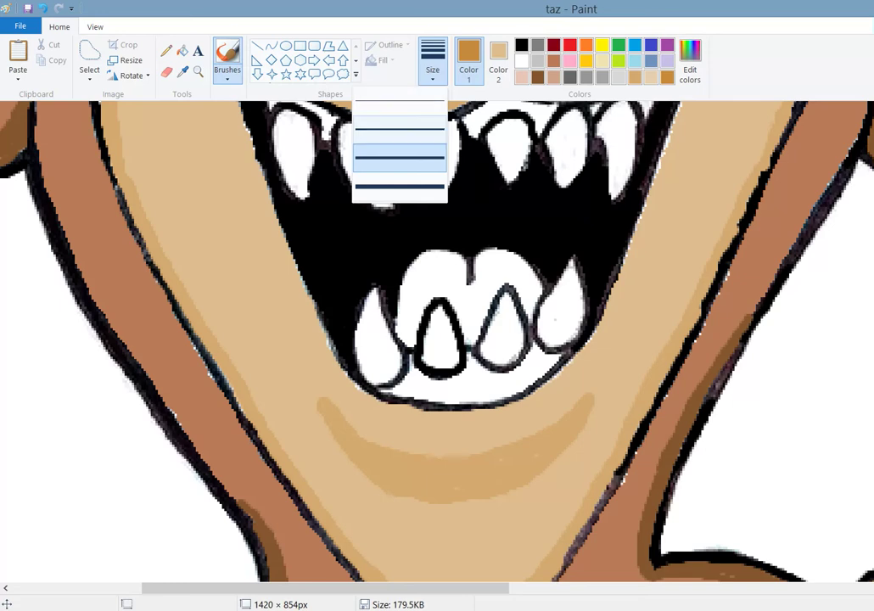
{"action": "left_click", "coordinate": [417, 125]}
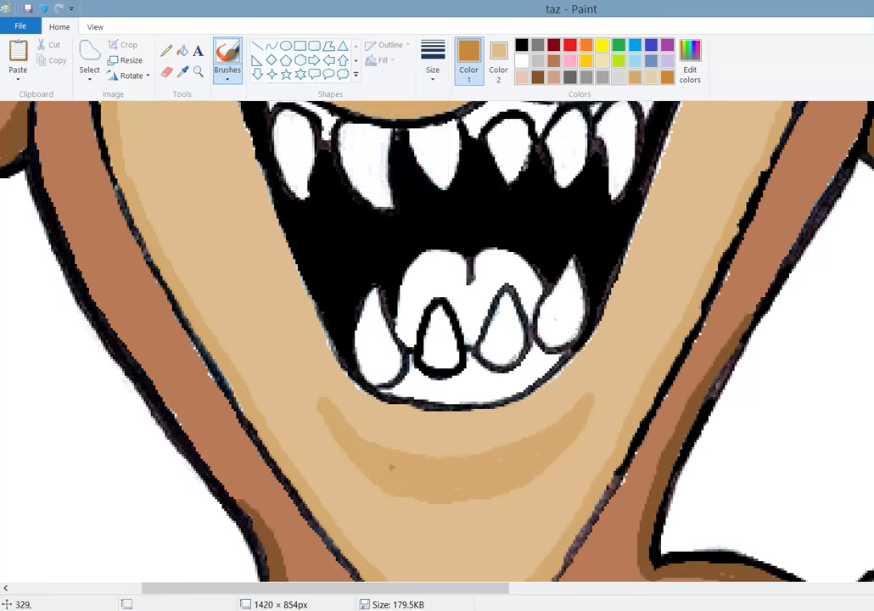
{"action": "mouse_move", "coordinate": [371, 463]}
{"action": "left_mouse_down"}
{"action": "mouse_move", "coordinate": [439, 485]}
{"action": "mouse_move", "coordinate": [482, 480]}
{"action": "mouse_move", "coordinate": [539, 448]}
{"action": "mouse_move", "coordinate": [489, 479]}
{"action": "left_mouse_up"}
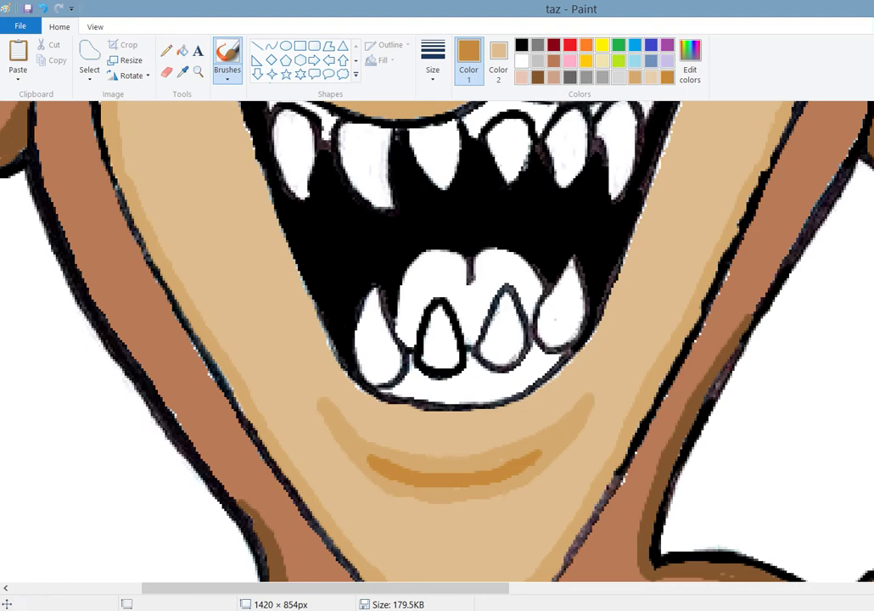
Sample the darker tan used along the muzzle's edge, adjust the brush size, and clean up the chin crescents, tapering their outer ends to points.
{"action": "left_click", "coordinate": [183, 71]}
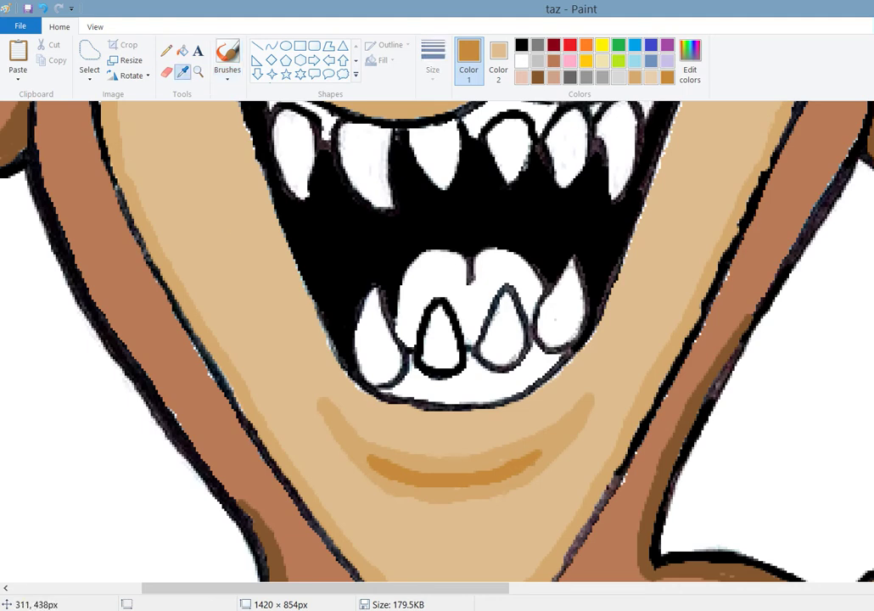
{"action": "left_click", "coordinate": [128, 153]}
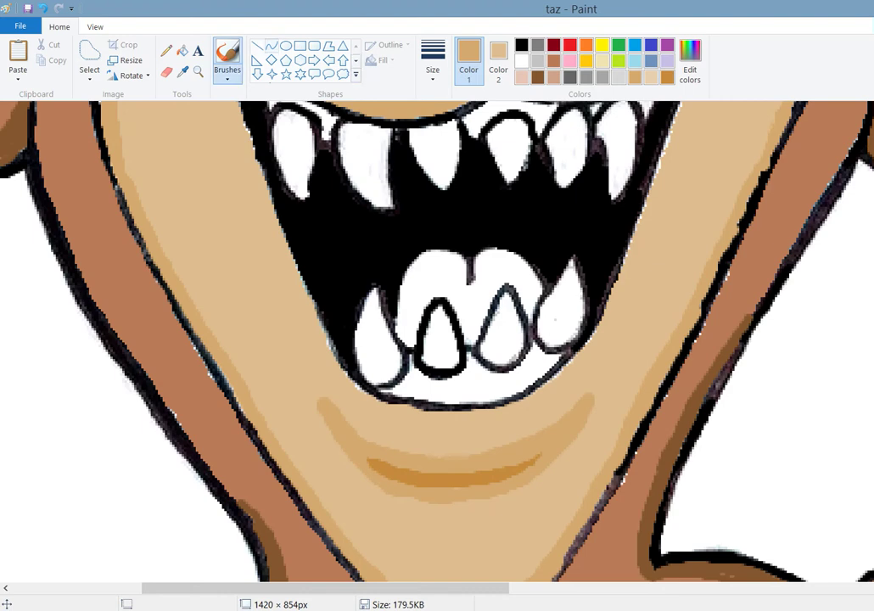
{"action": "left_click", "coordinate": [432, 61]}
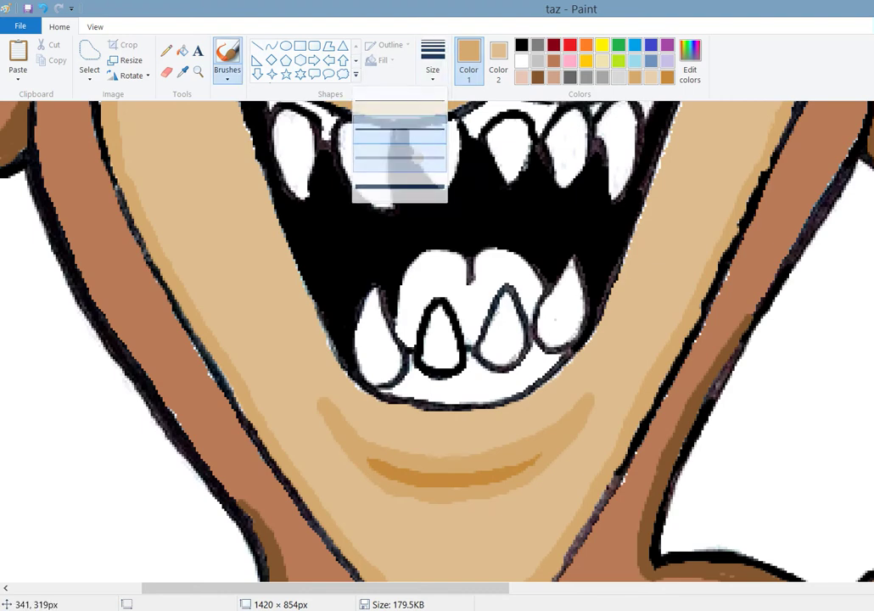
{"action": "left_click", "coordinate": [387, 224]}
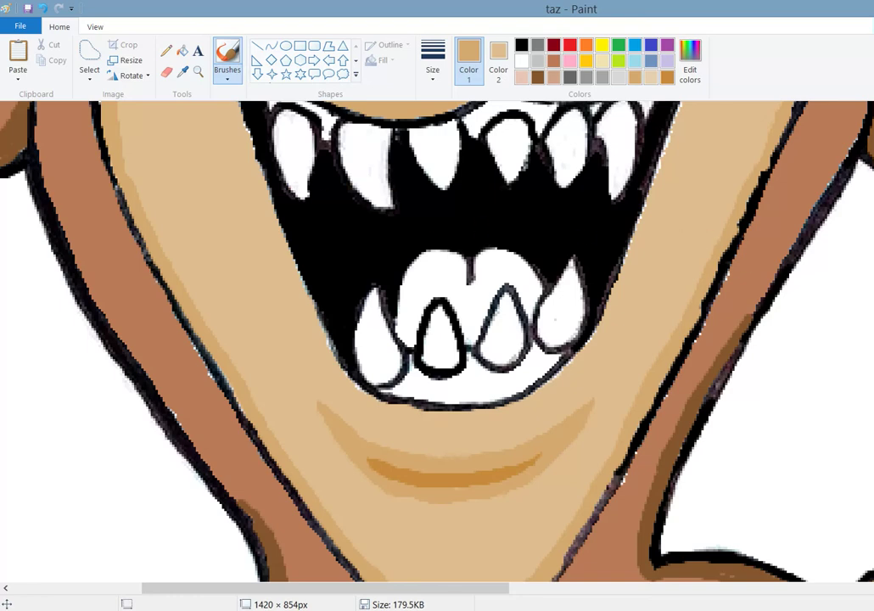
Sample the light tan cheek highlight and paint a thin curved highlight on the chin between the mouth and the shadow crescent.
{"action": "scroll", "coordinate": [437, 339], "scroll_direction": "up", "scroll_amount": 4}
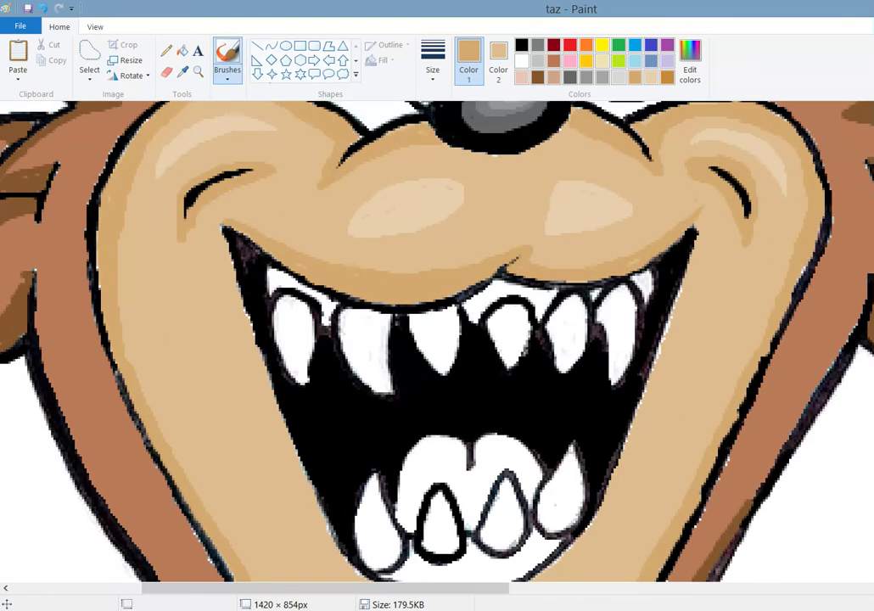
{"action": "left_click", "coordinate": [182, 72]}
{"action": "left_click", "coordinate": [193, 157]}
{"action": "scroll", "coordinate": [437, 340], "scroll_direction": "down", "scroll_amount": 8}
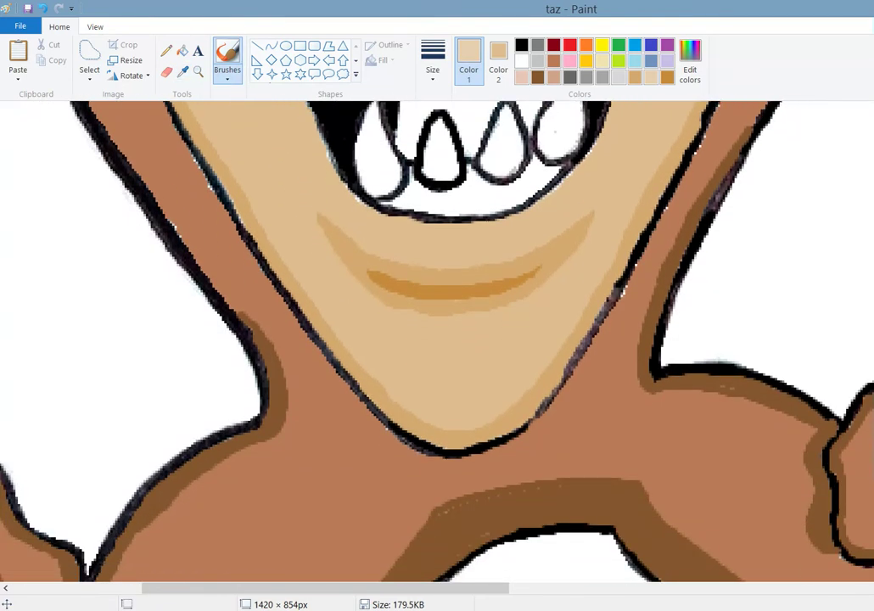
{"action": "mouse_move", "coordinate": [408, 241]}
{"action": "left_mouse_down"}
{"action": "mouse_move", "coordinate": [461, 245]}
{"action": "mouse_move", "coordinate": [518, 234]}
{"action": "left_mouse_up"}
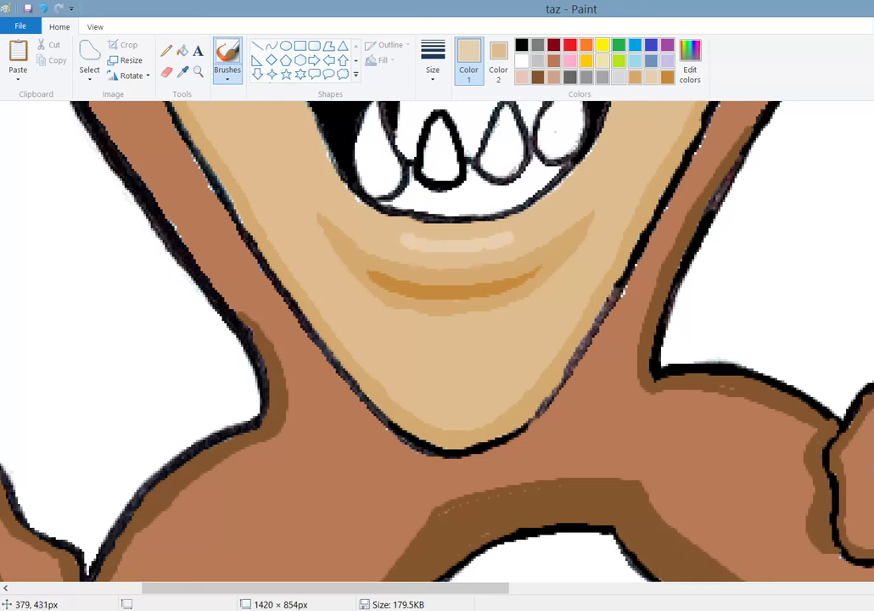
{"action": "left_click_drag", "start_coordinate": [402, 239], "coordinate": [389, 236]}
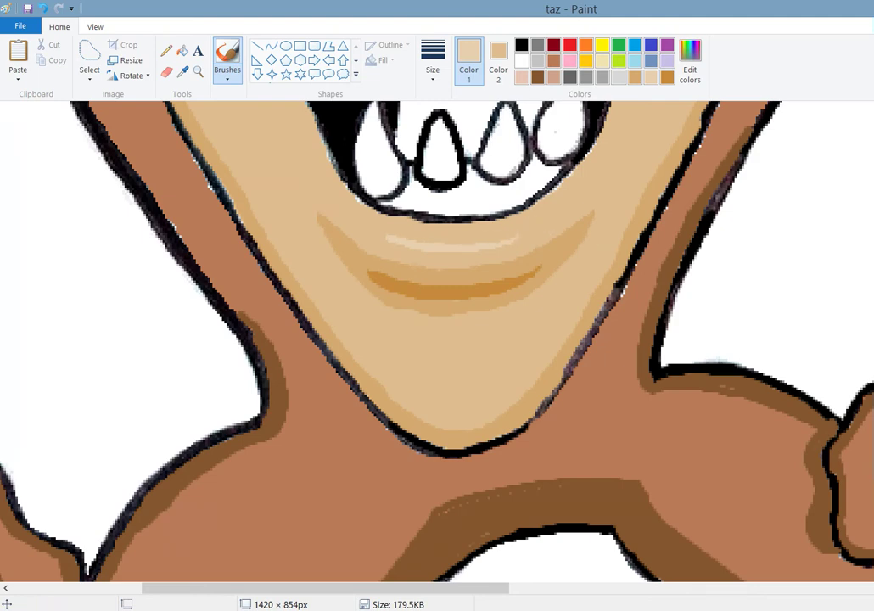
Fill the gum above the upper-left teeth and the lower gum with the palette's light pink.
{"action": "left_click", "coordinate": [95, 27]}
{"action": "left_click", "coordinate": [77, 62]}
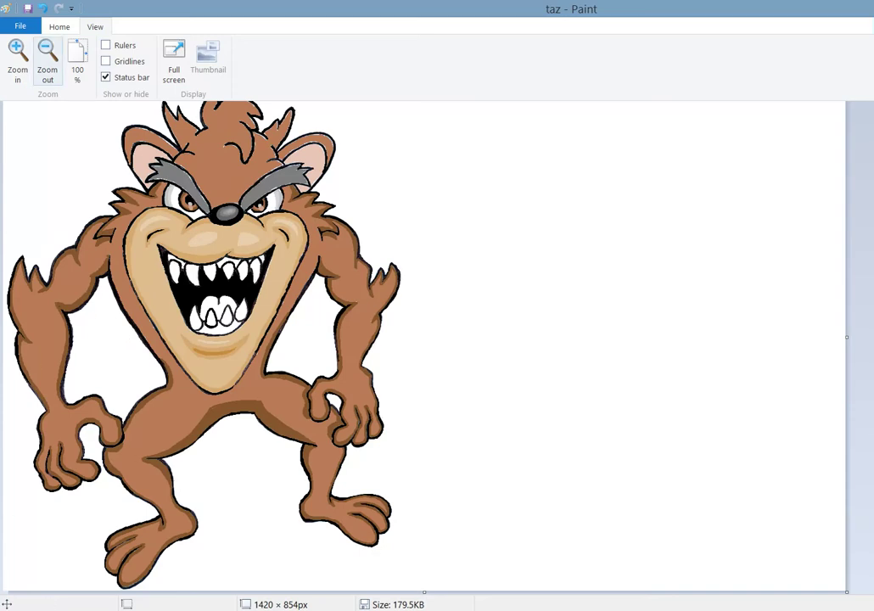
{"action": "left_click", "coordinate": [17, 60]}
{"action": "left_click", "coordinate": [17, 60]}
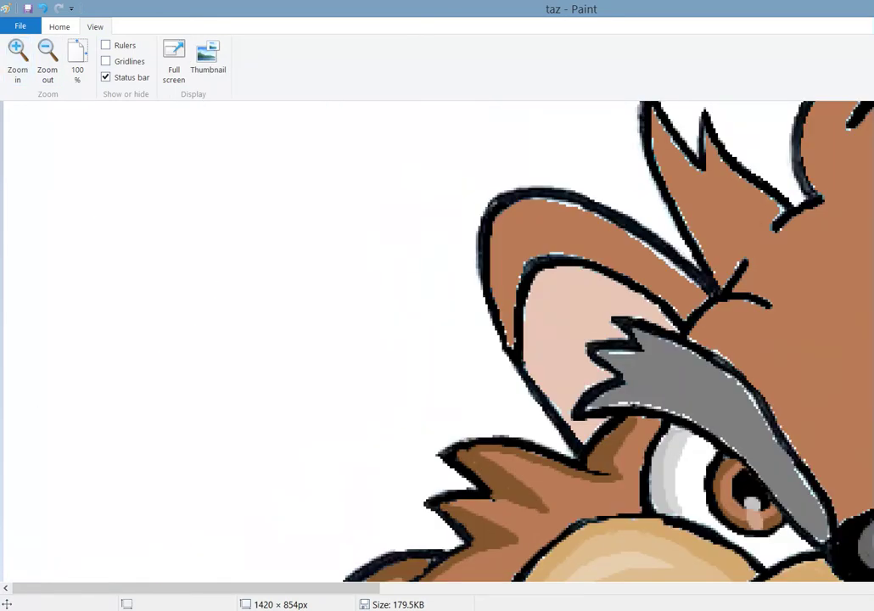
{"action": "scroll", "coordinate": [437, 339], "scroll_direction": "down", "scroll_amount": 10}
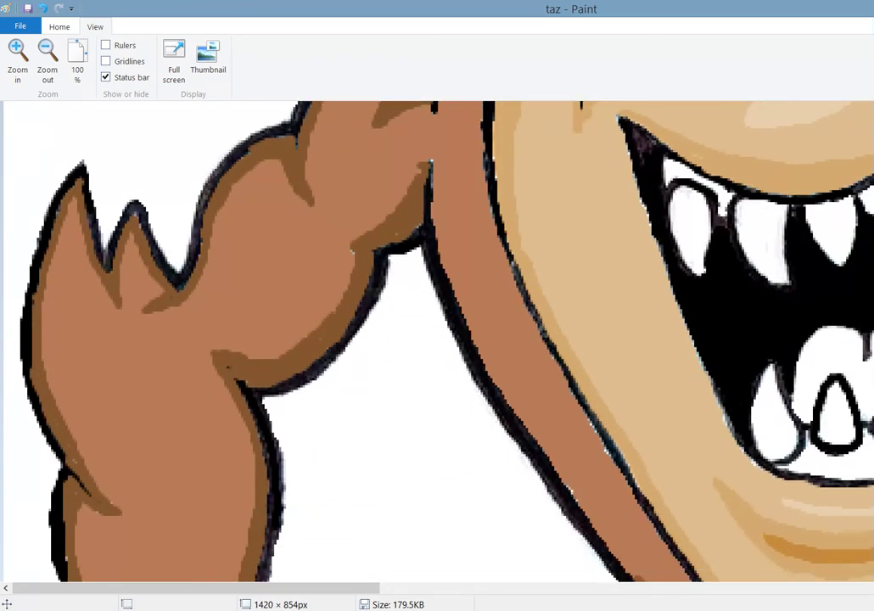
{"action": "left_click", "coordinate": [59, 26]}
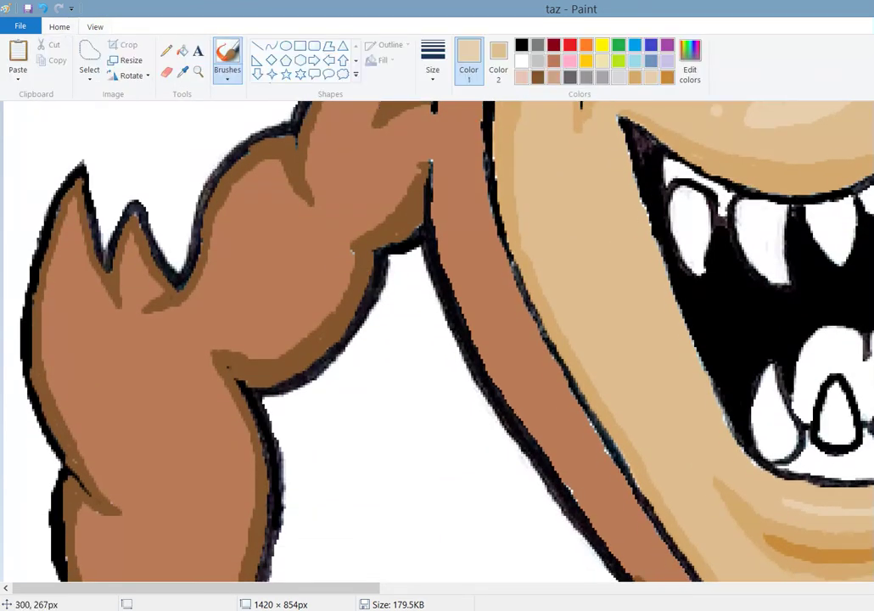
{"action": "left_click", "coordinate": [569, 60]}
{"action": "left_click", "coordinate": [182, 51]}
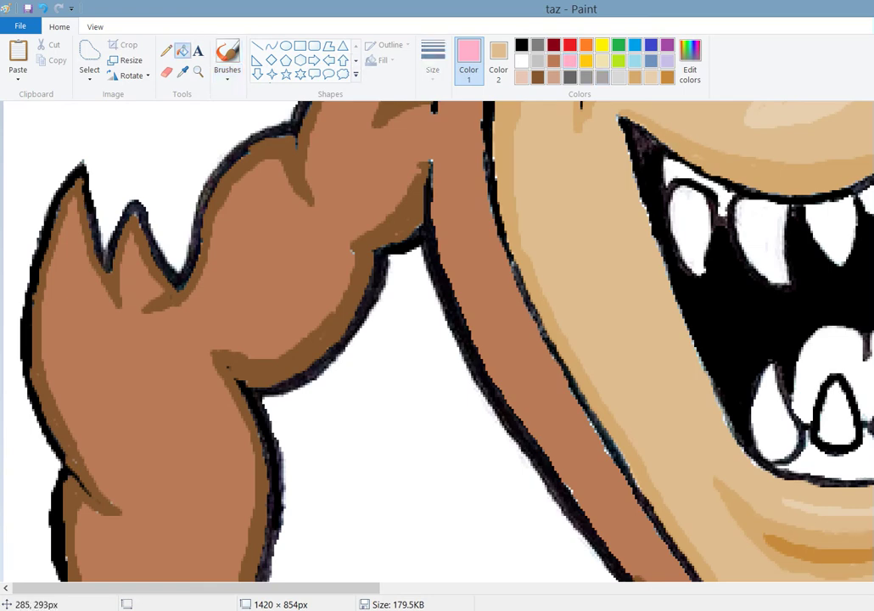
{"action": "left_click", "coordinate": [683, 174]}
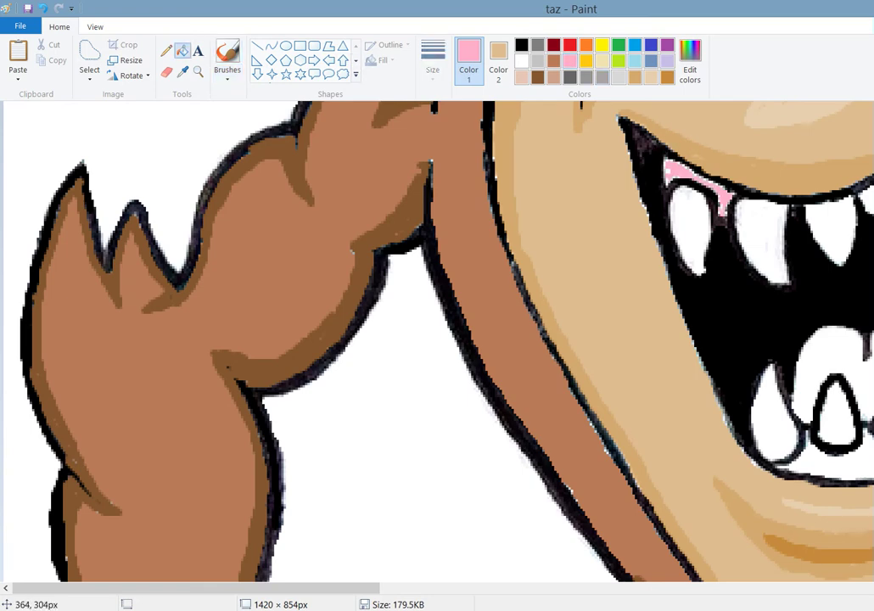
{"action": "left_click", "coordinate": [823, 459]}
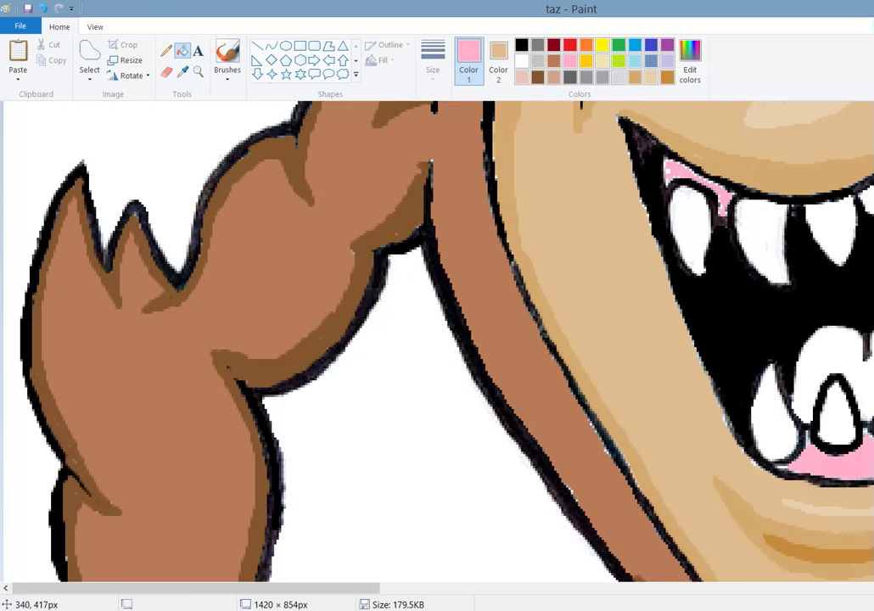
Fill the upper gum beneath the lip's centre crease and the tongue with the same light pink.
{"action": "left_click_drag", "start_coordinate": [190, 587], "coordinate": [360, 588]}
{"action": "left_click", "coordinate": [399, 185]}
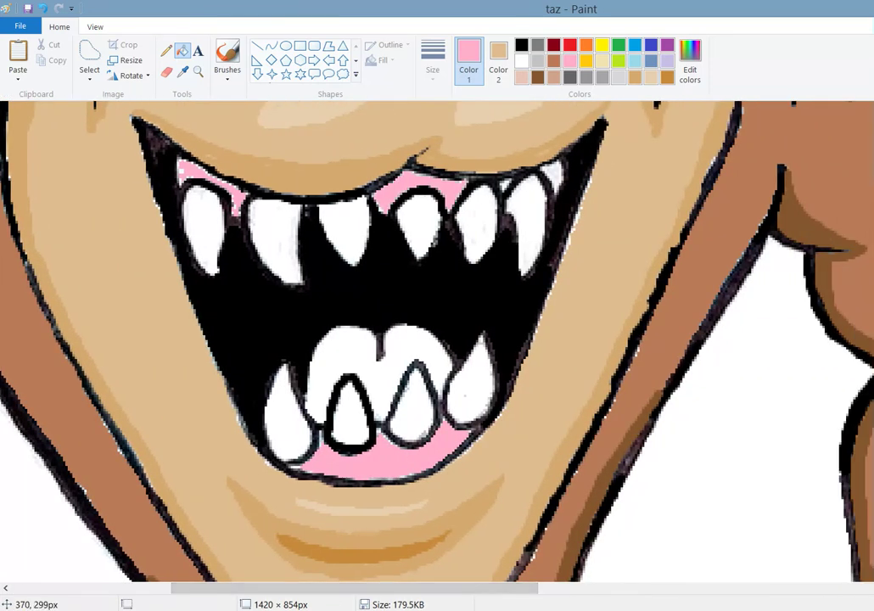
{"action": "left_click", "coordinate": [357, 343]}
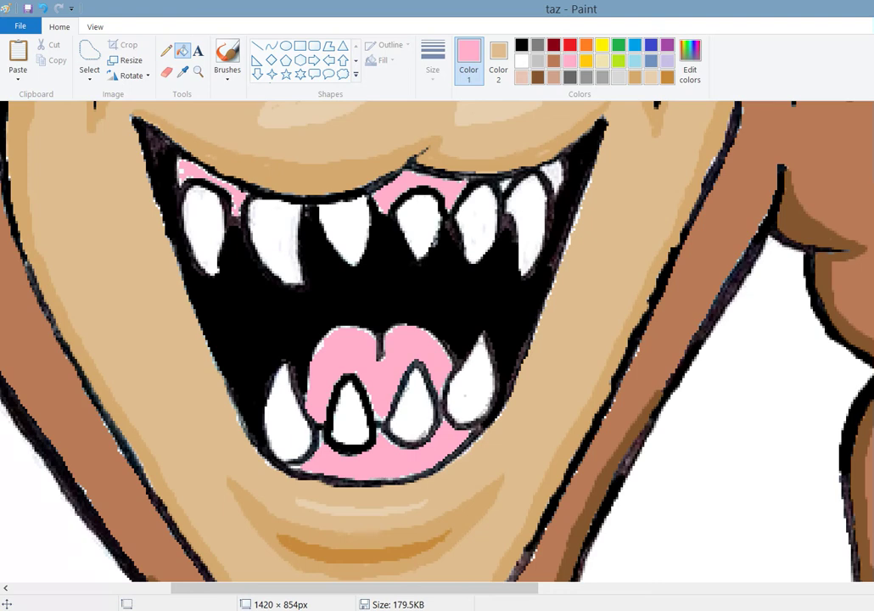
Set the brush to the second-thickest size, darken the pink to RGB 251, 128, 146, add it to the custom colours and apply it.
{"action": "left_click", "coordinate": [227, 55]}
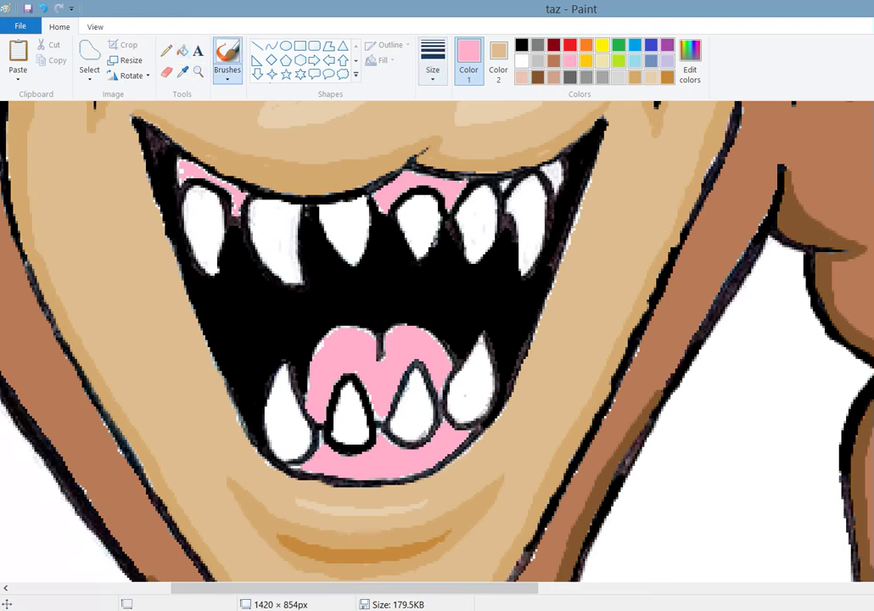
{"action": "left_click", "coordinate": [433, 64]}
{"action": "left_click", "coordinate": [399, 158]}
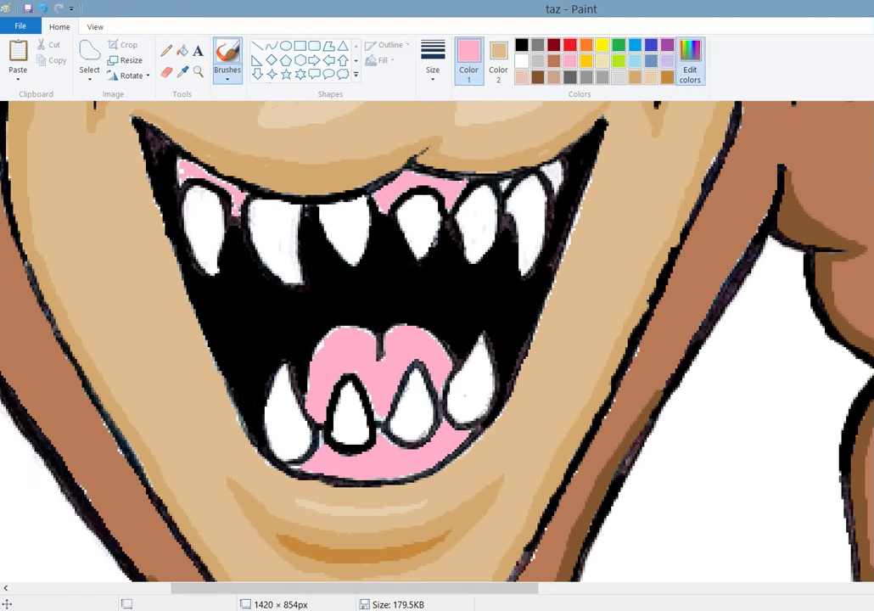
{"action": "left_click", "coordinate": [690, 63]}
{"action": "left_click_drag", "start_coordinate": [737, 234], "coordinate": [738, 247]}
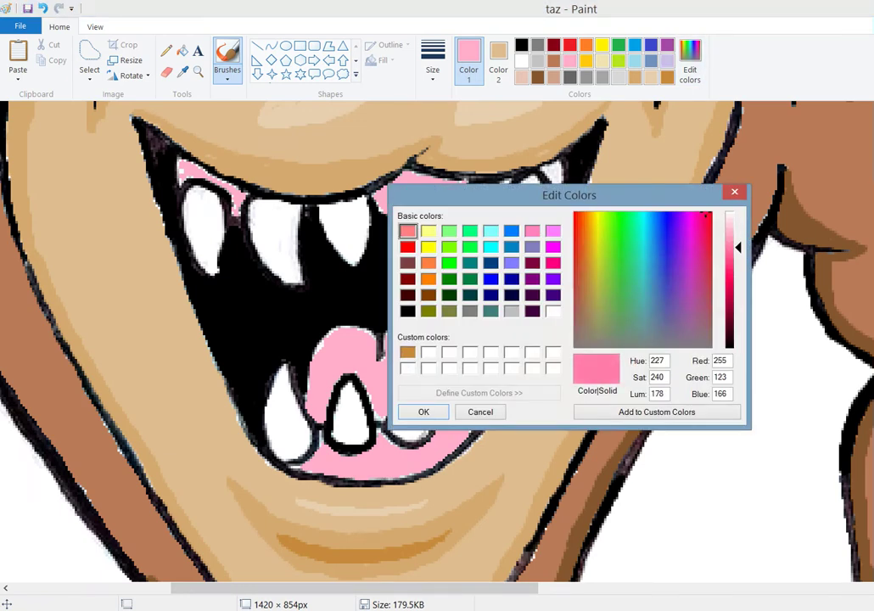
{"action": "left_click_drag", "start_coordinate": [705, 216], "coordinate": [707, 221]}
{"action": "left_click", "coordinate": [657, 412]}
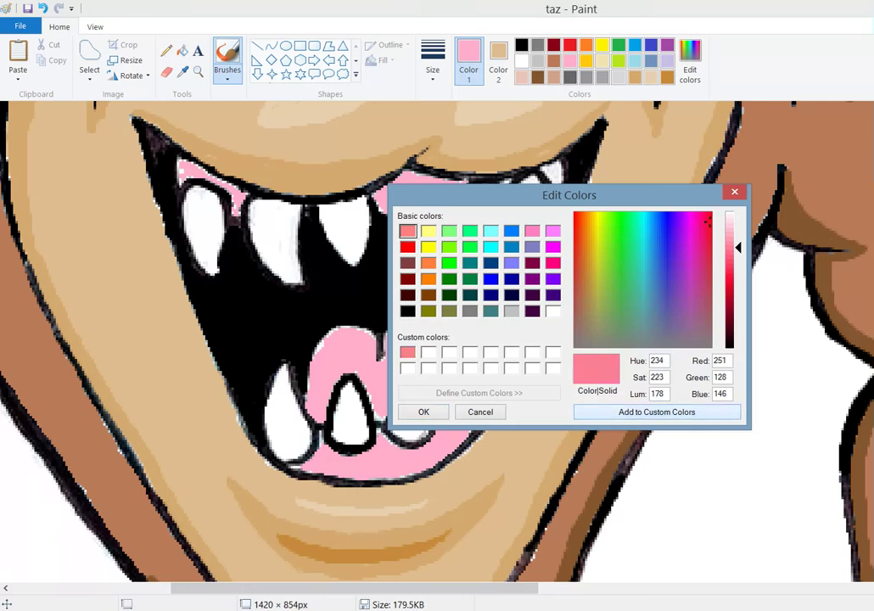
{"action": "left_click", "coordinate": [423, 412]}
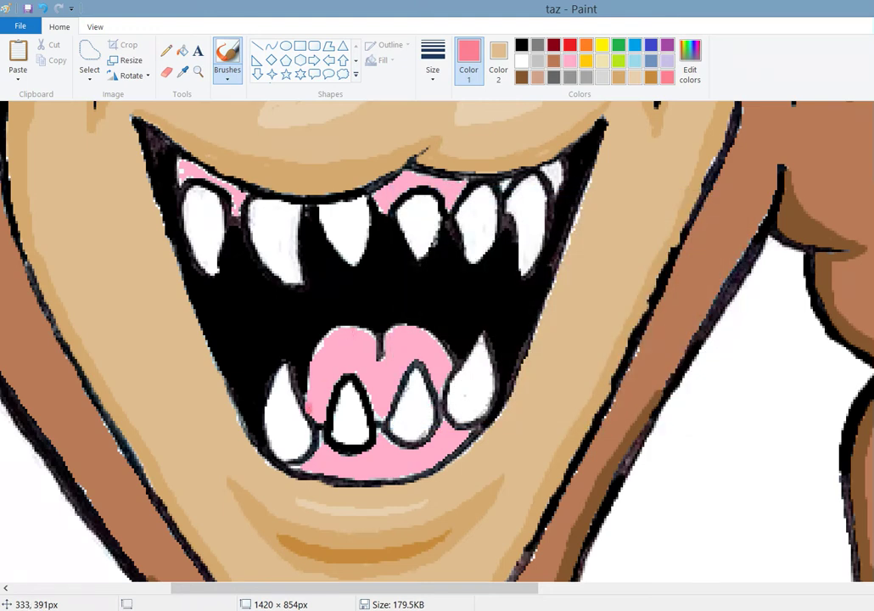
Paint darker pink shading along the tongue's upper edge and centre groove, and over the lower and upper gums around the teeth.
{"action": "mouse_move", "coordinate": [313, 397]}
{"action": "left_mouse_down"}
{"action": "mouse_move", "coordinate": [330, 336]}
{"action": "mouse_move", "coordinate": [356, 331]}
{"action": "mouse_move", "coordinate": [369, 348]}
{"action": "left_mouse_up"}
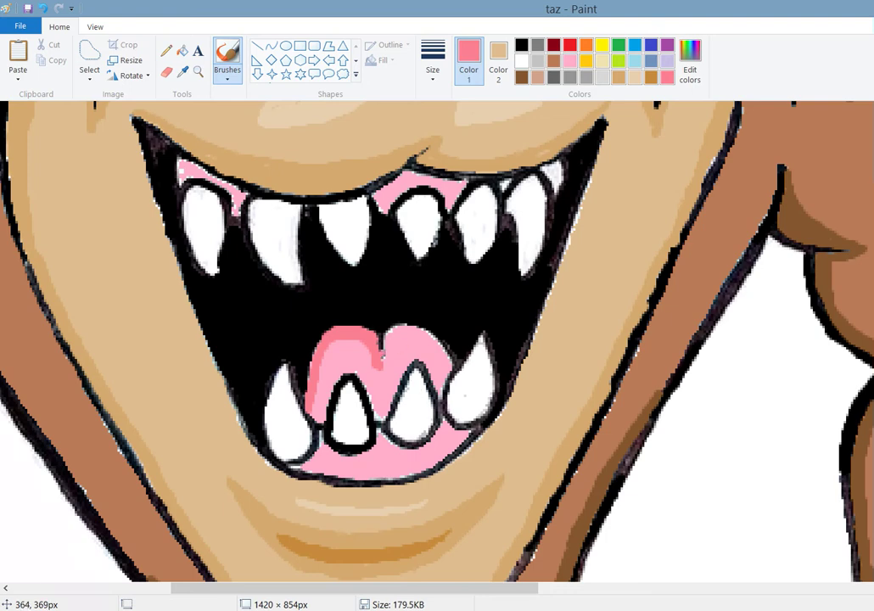
{"action": "key", "text": "ctrl+y"}
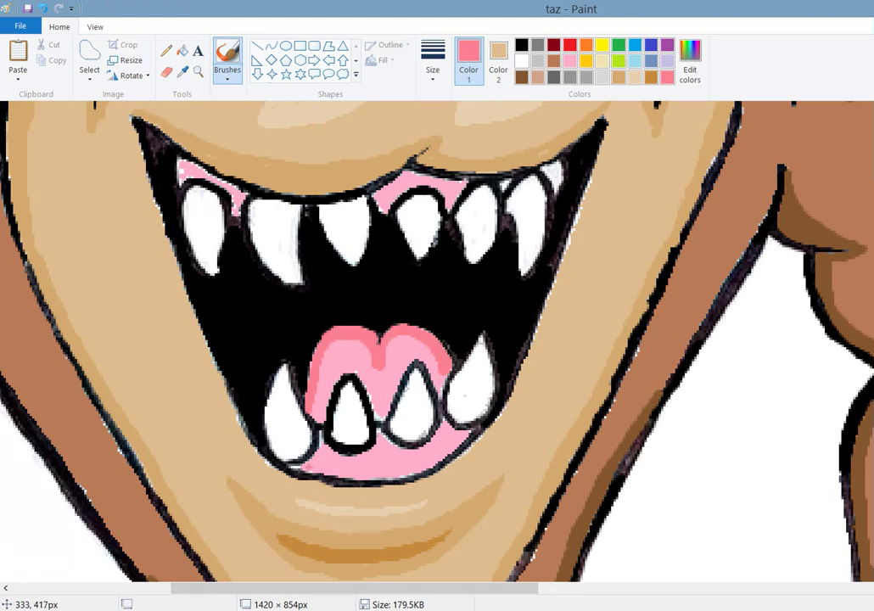
{"action": "left_click_drag", "start_coordinate": [310, 468], "coordinate": [379, 473]}
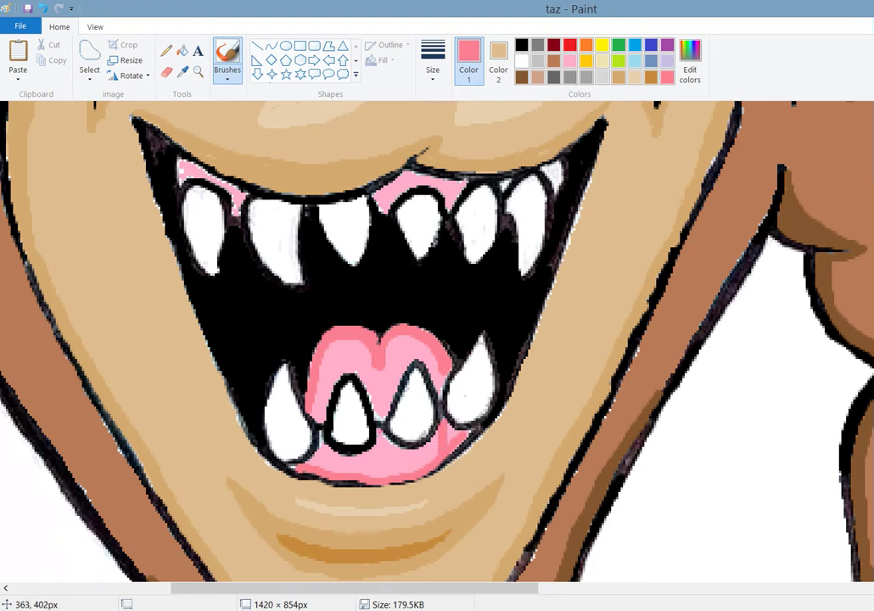
{"action": "left_click_drag", "start_coordinate": [382, 442], "coordinate": [394, 469]}
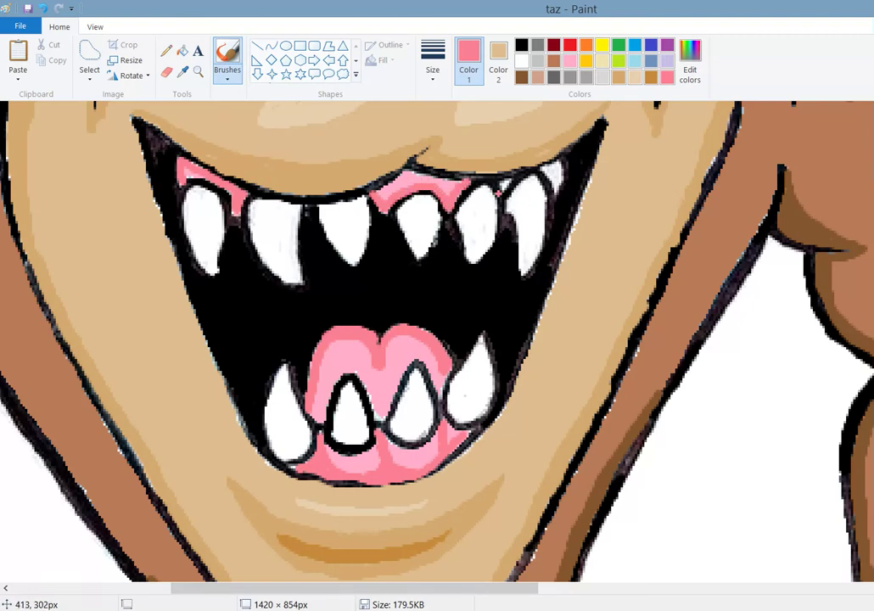
{"action": "left_click_drag", "start_coordinate": [544, 170], "coordinate": [551, 176]}
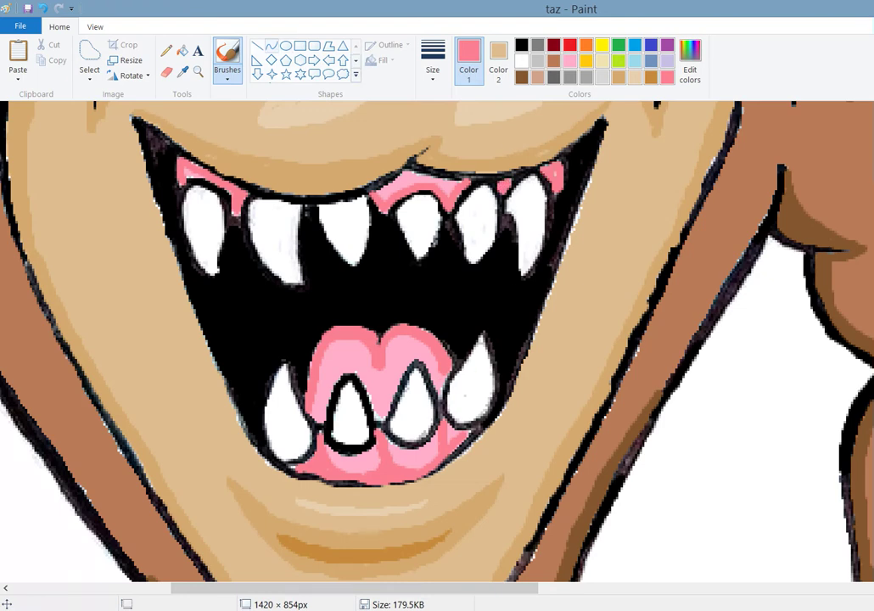
Fill the six upper teeth with the palette's pale cream yellow.
{"action": "left_click", "coordinate": [182, 50]}
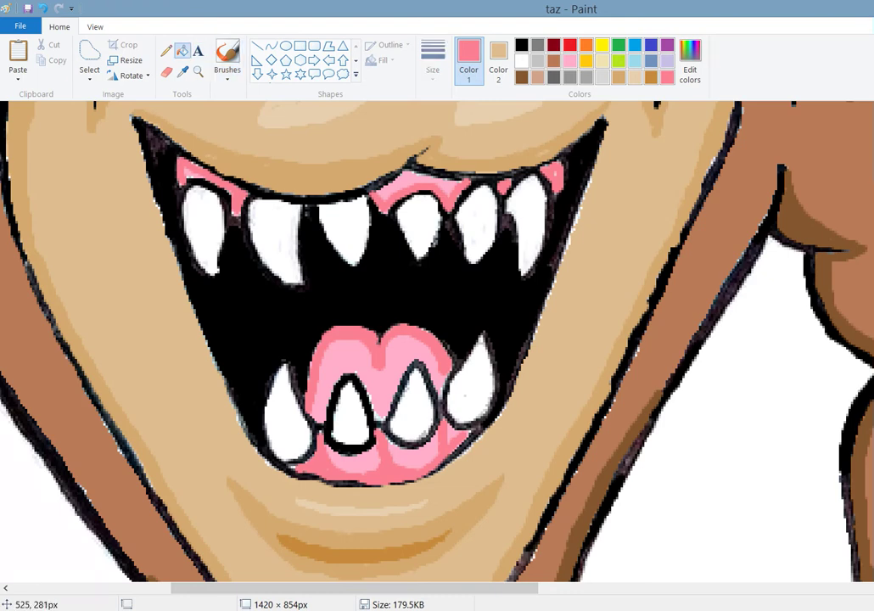
{"action": "left_click", "coordinate": [602, 60]}
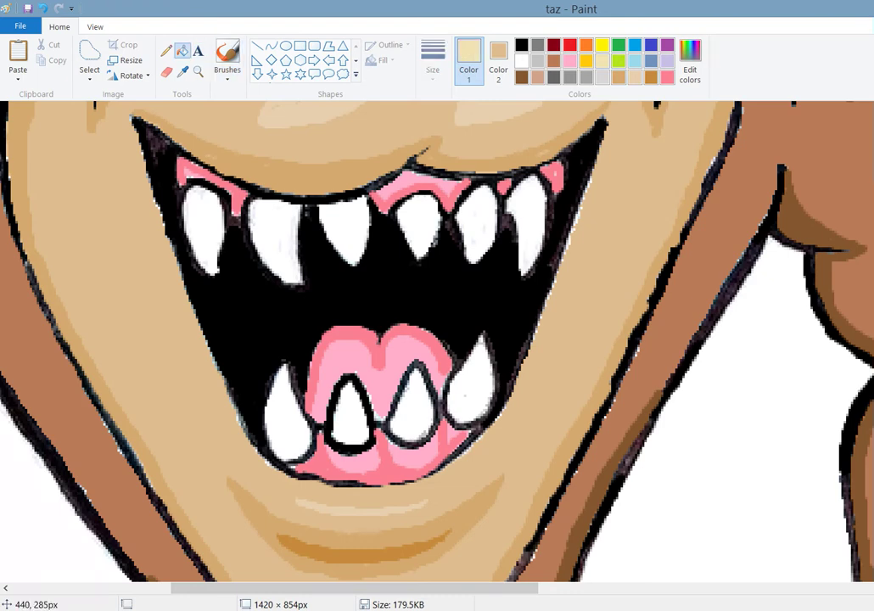
{"action": "left_click", "coordinate": [203, 229]}
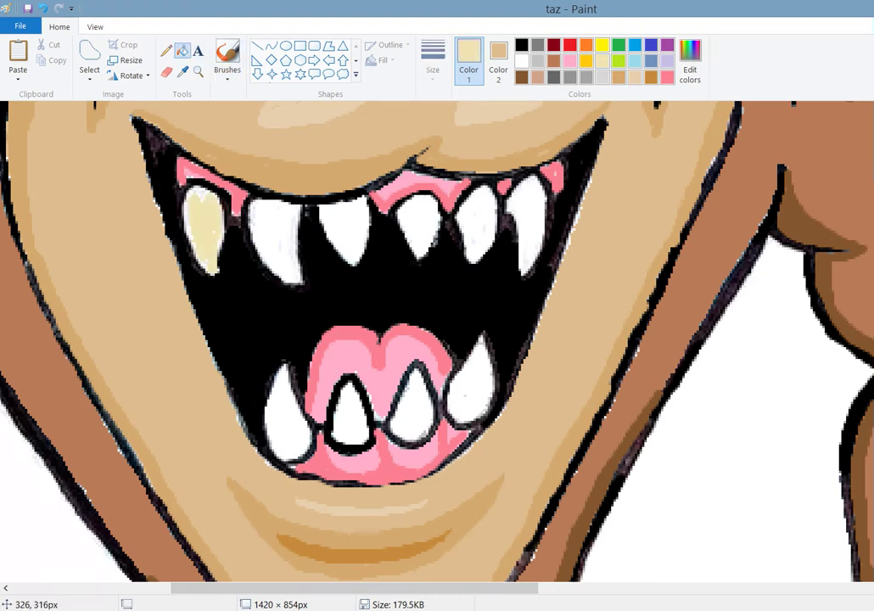
{"action": "left_click", "coordinate": [272, 235]}
{"action": "left_click", "coordinate": [343, 224]}
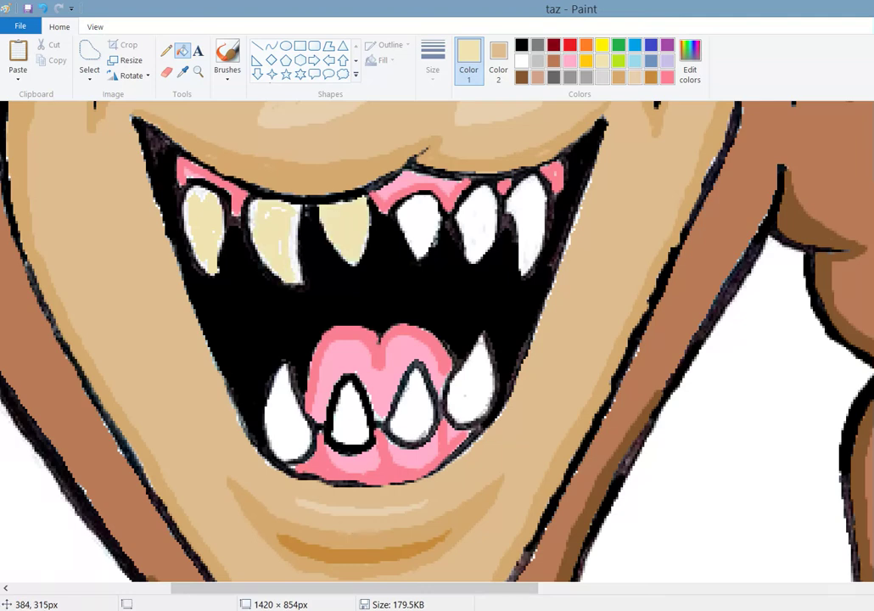
{"action": "left_click", "coordinate": [418, 223]}
{"action": "left_click", "coordinate": [477, 222]}
{"action": "left_click", "coordinate": [528, 227]}
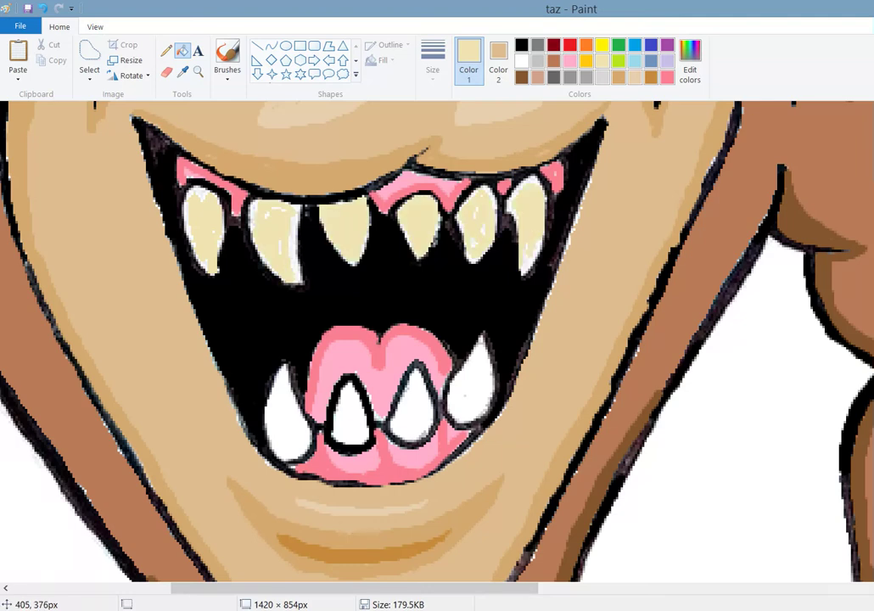
Fill the four lower teeth with the same pale cream yellow.
{"action": "left_click", "coordinate": [471, 382]}
{"action": "left_click", "coordinate": [414, 400]}
{"action": "left_click", "coordinate": [348, 416]}
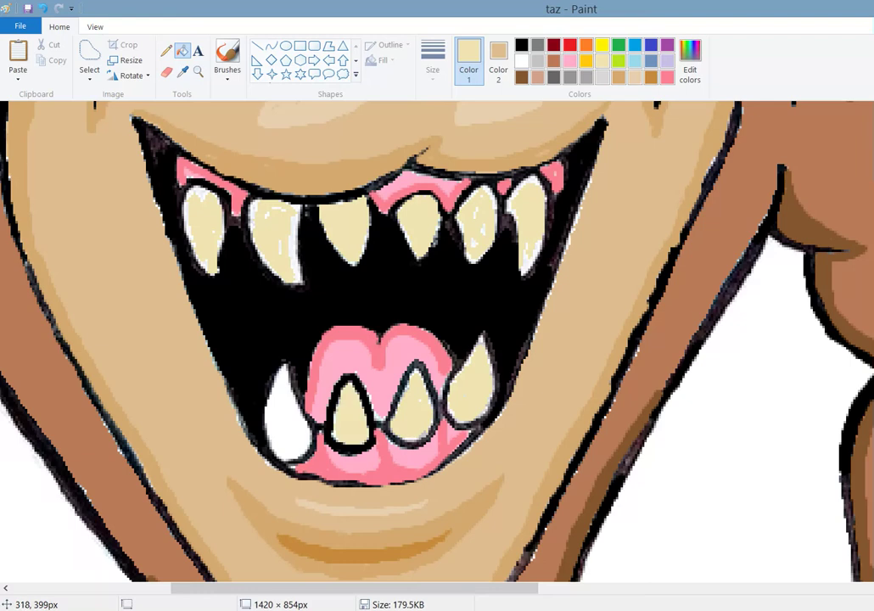
{"action": "left_click", "coordinate": [284, 418]}
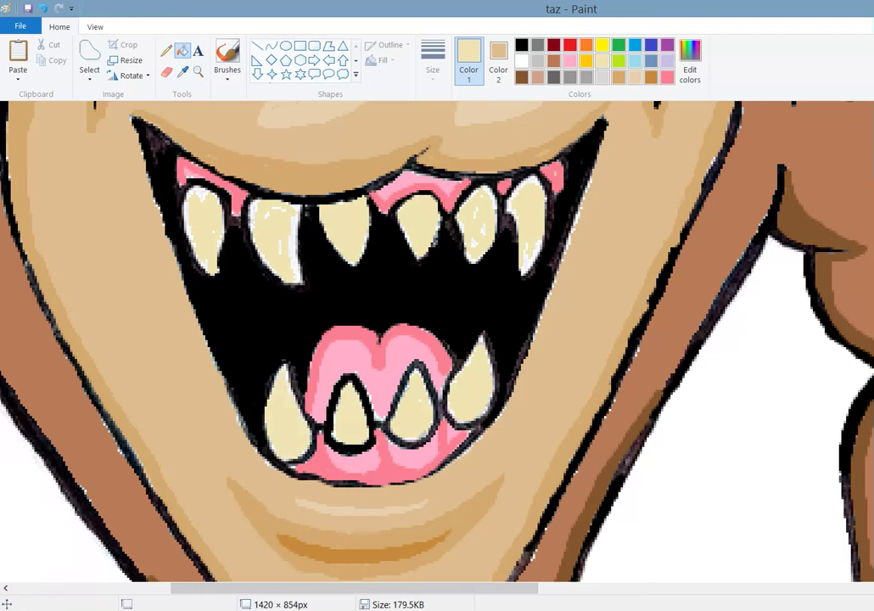
Brush the pale cream yellow over the remaining white specks and gaps inside the upper teeth.
{"action": "left_click", "coordinate": [226, 52]}
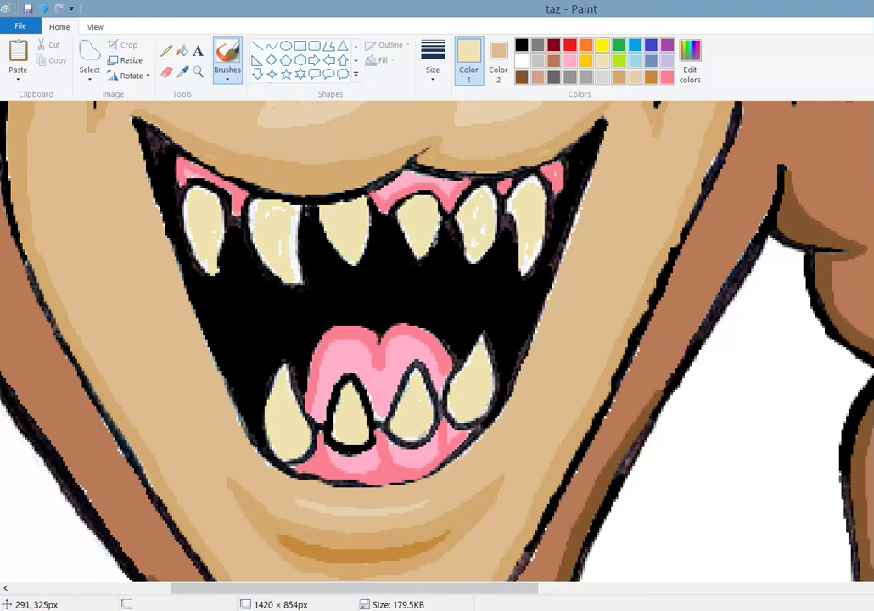
{"action": "left_click_drag", "start_coordinate": [222, 254], "coordinate": [222, 236]}
{"action": "mouse_move", "coordinate": [237, 174]}
{"action": "left_mouse_down"}
{"action": "mouse_move", "coordinate": [238, 222]}
{"action": "mouse_move", "coordinate": [236, 203]}
{"action": "left_mouse_up"}
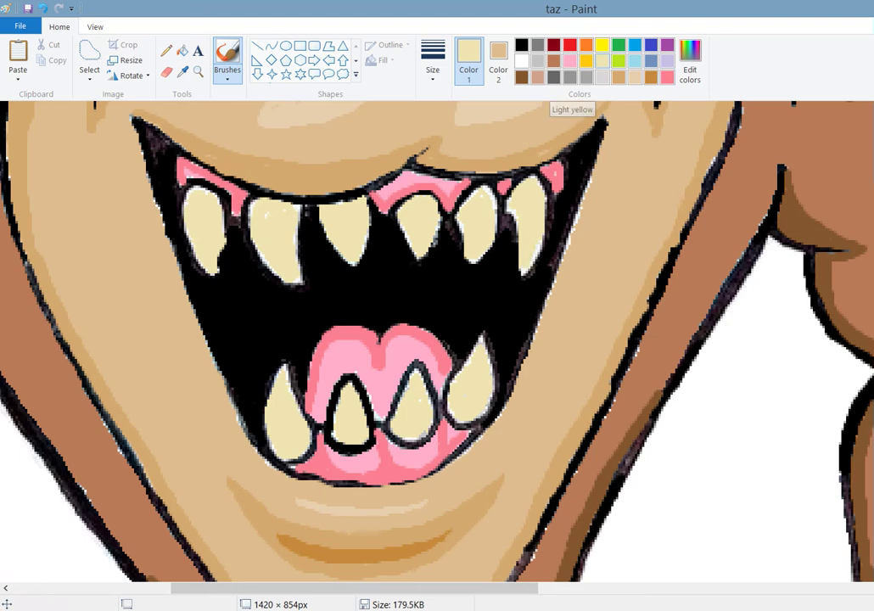
Darken the cream yellow to RGB 231, 214, 135, add it to the custom colours and apply it.
{"action": "left_click", "coordinate": [690, 64]}
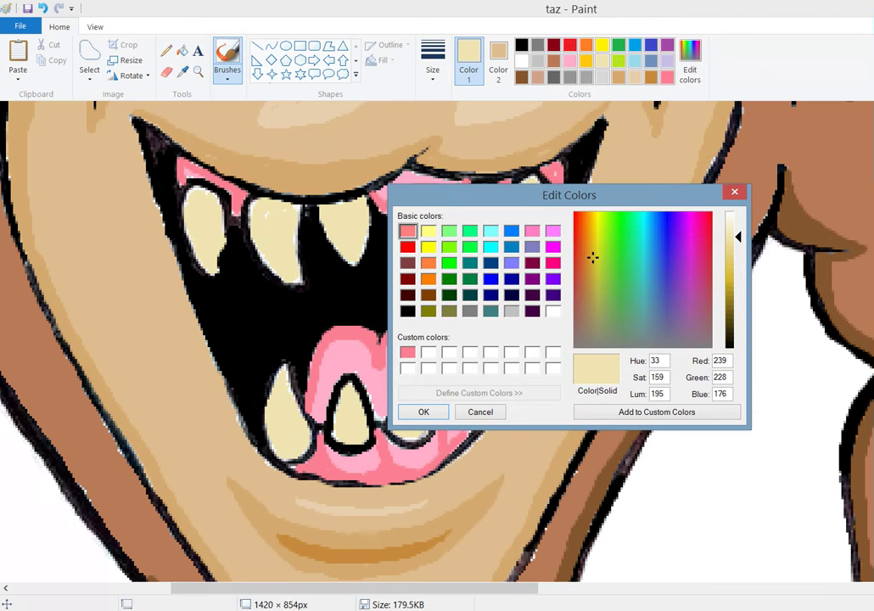
{"action": "left_click_drag", "start_coordinate": [738, 238], "coordinate": [737, 252]}
{"action": "left_click", "coordinate": [657, 411]}
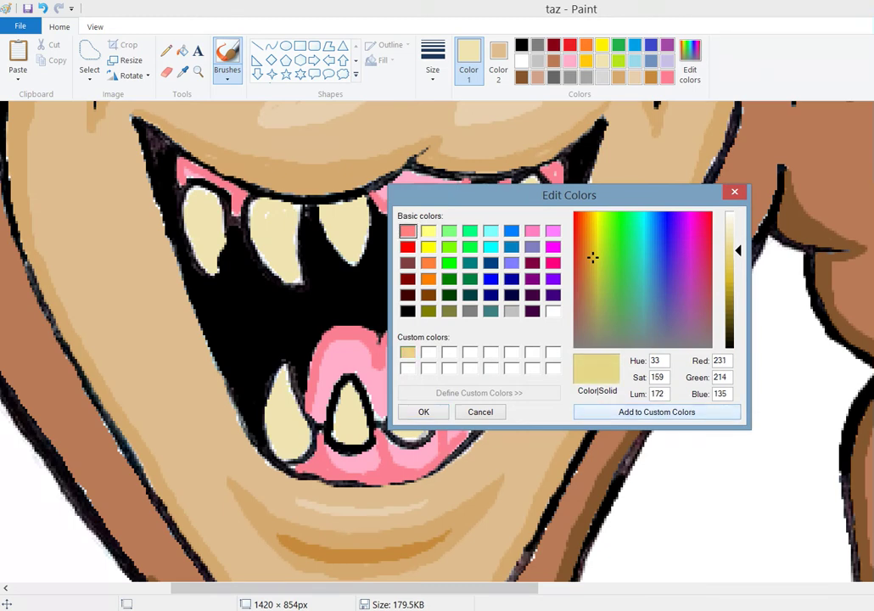
{"action": "key", "text": "Return"}
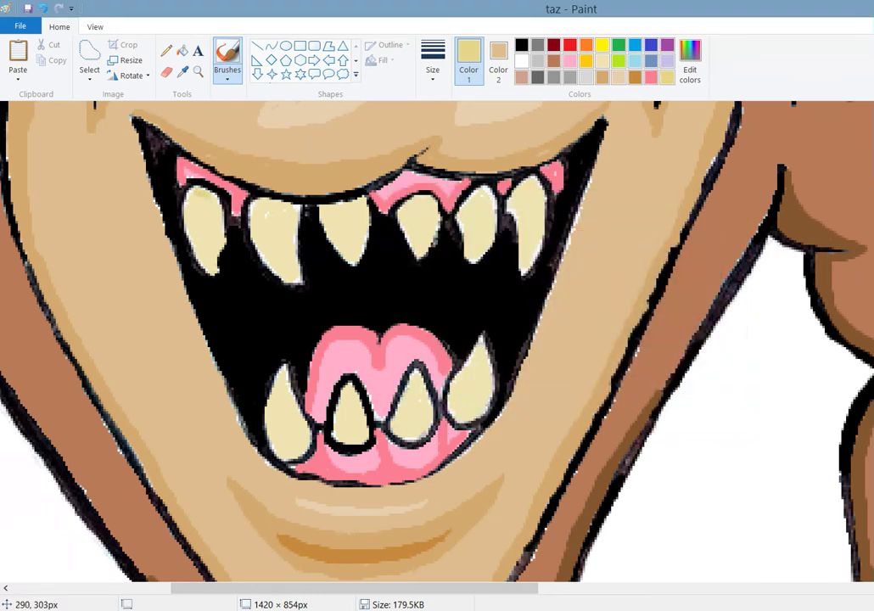
Paint darker yellow shading along the edges of all upper and lower teeth, and view the drawing at 100%.
{"action": "mouse_move", "coordinate": [177, 200]}
{"action": "left_mouse_down"}
{"action": "mouse_move", "coordinate": [171, 222]}
{"action": "mouse_move", "coordinate": [166, 216]}
{"action": "left_mouse_up"}
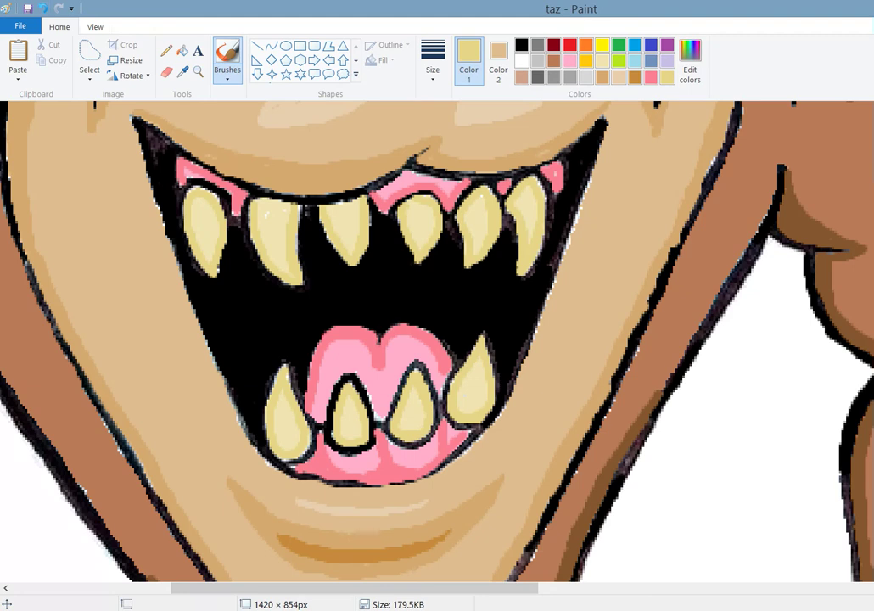
{"action": "left_click", "coordinate": [95, 26]}
{"action": "left_click", "coordinate": [77, 64]}
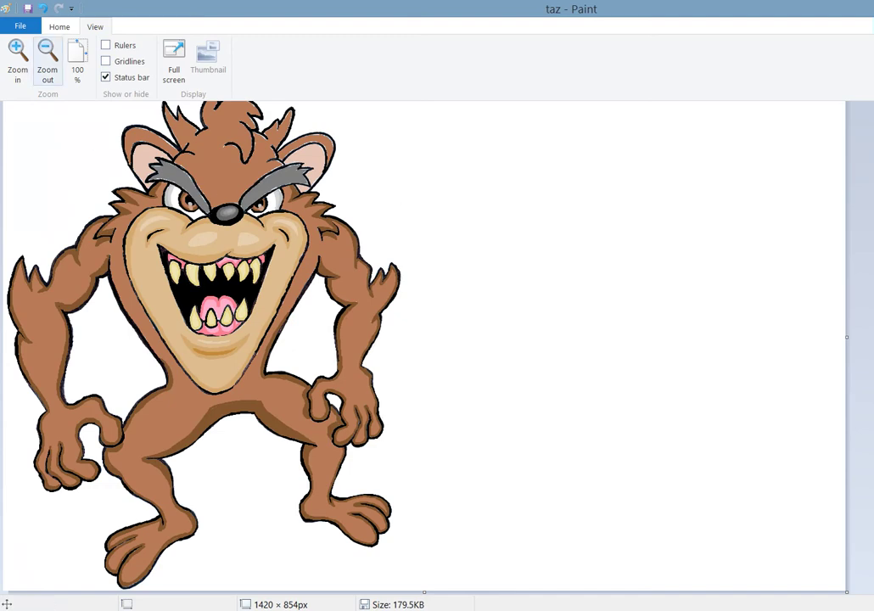
Pick up the body brown, lighten it to RGB 207, 165, 141, add it to the custom colours and apply it.
{"action": "left_click", "coordinate": [17, 60]}
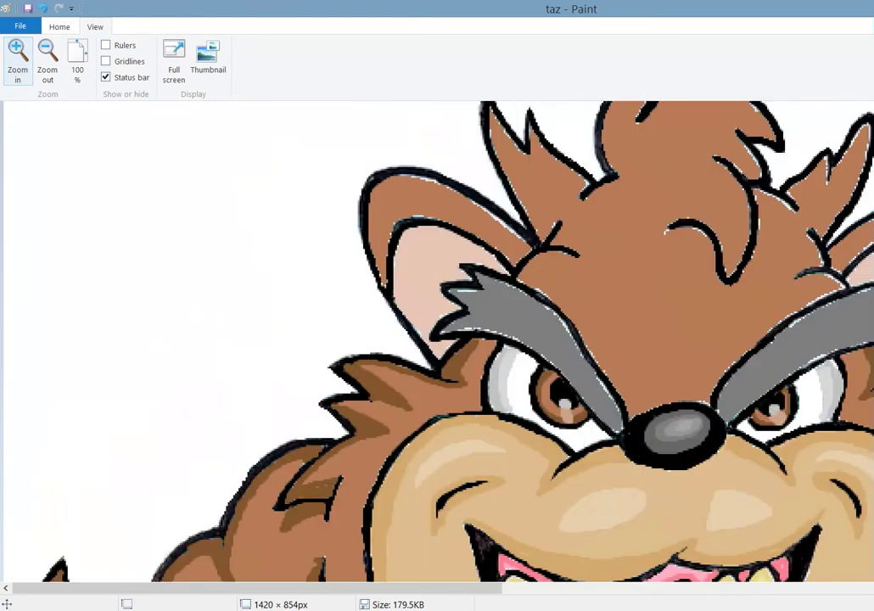
{"action": "scroll", "coordinate": [464, 339], "scroll_direction": "down", "scroll_amount": 5}
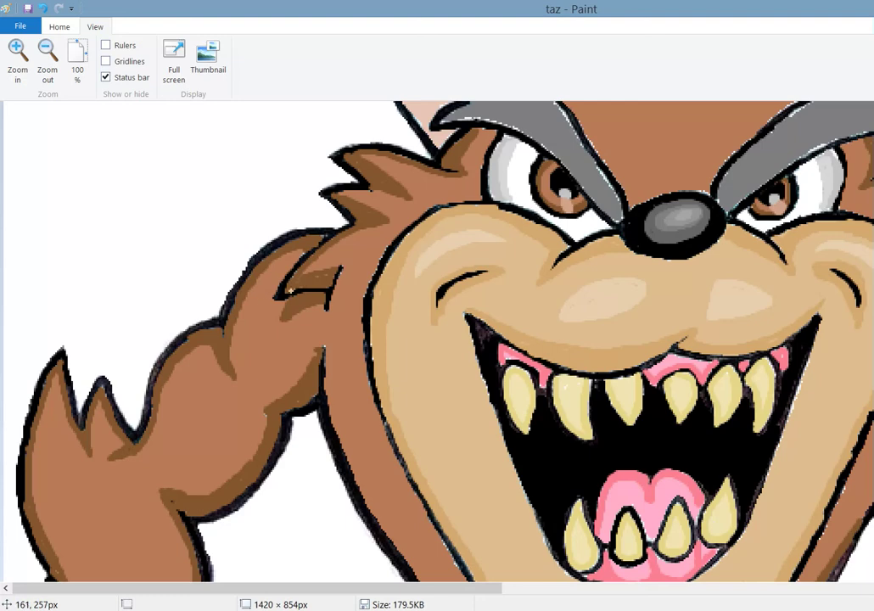
{"action": "left_click", "coordinate": [59, 27]}
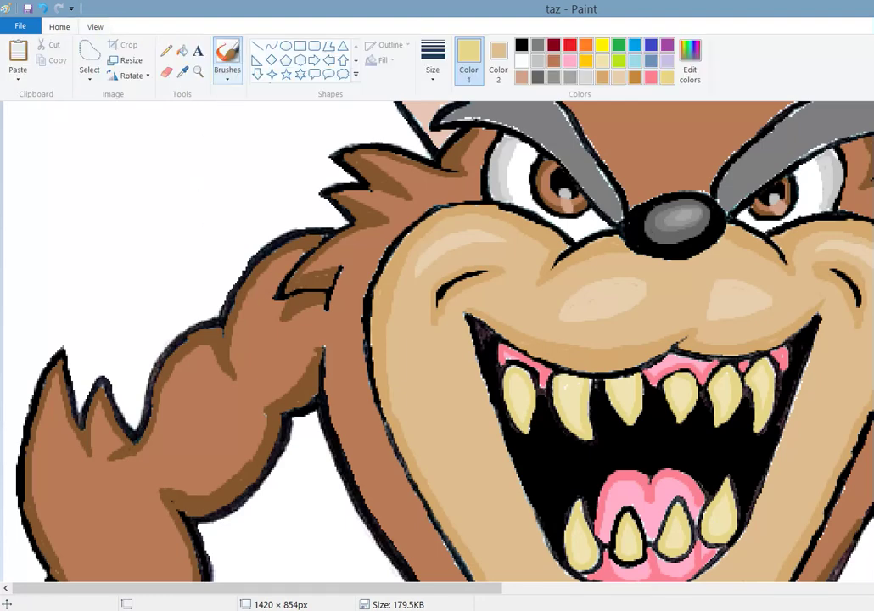
{"action": "left_click", "coordinate": [182, 71]}
{"action": "left_click", "coordinate": [21, 486]}
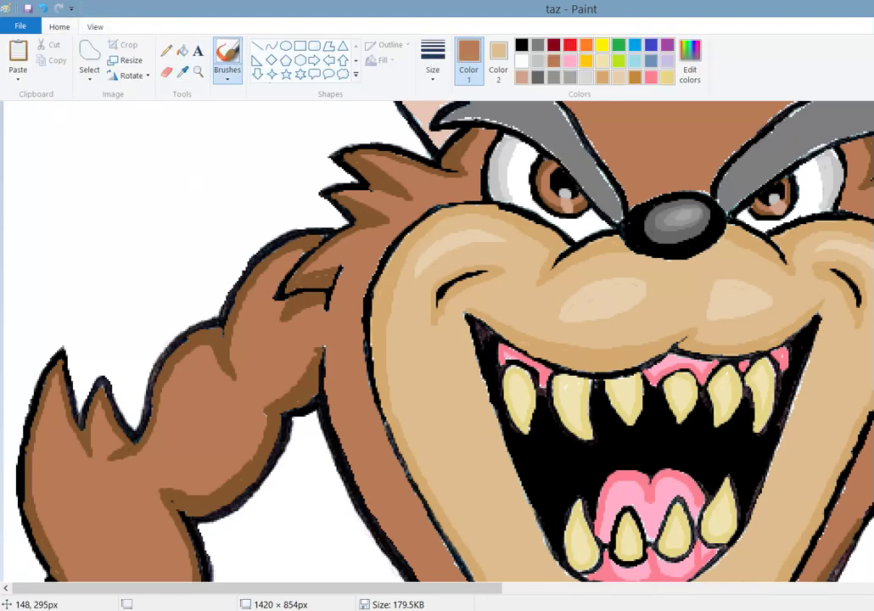
{"action": "left_click", "coordinate": [690, 64]}
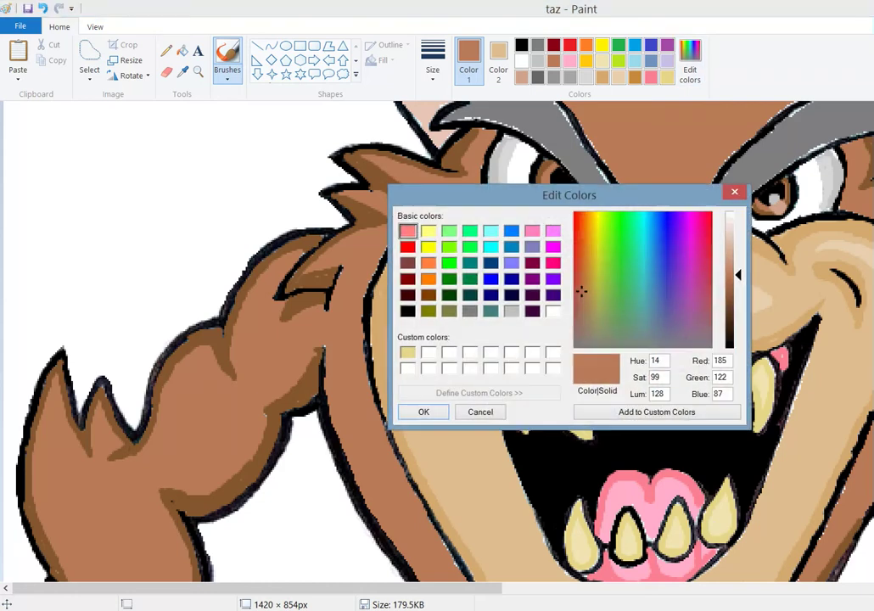
{"action": "left_click_drag", "start_coordinate": [738, 275], "coordinate": [738, 254]}
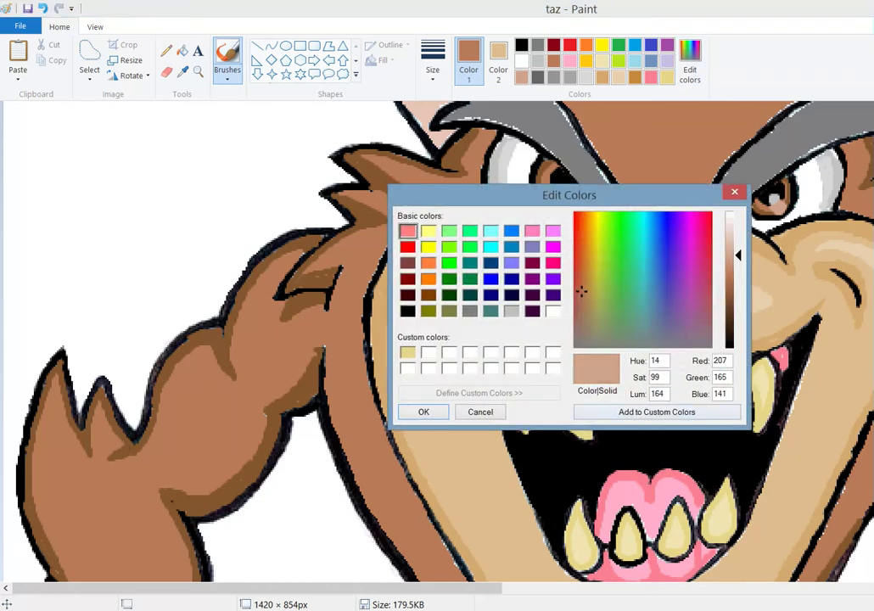
{"action": "left_click", "coordinate": [657, 412]}
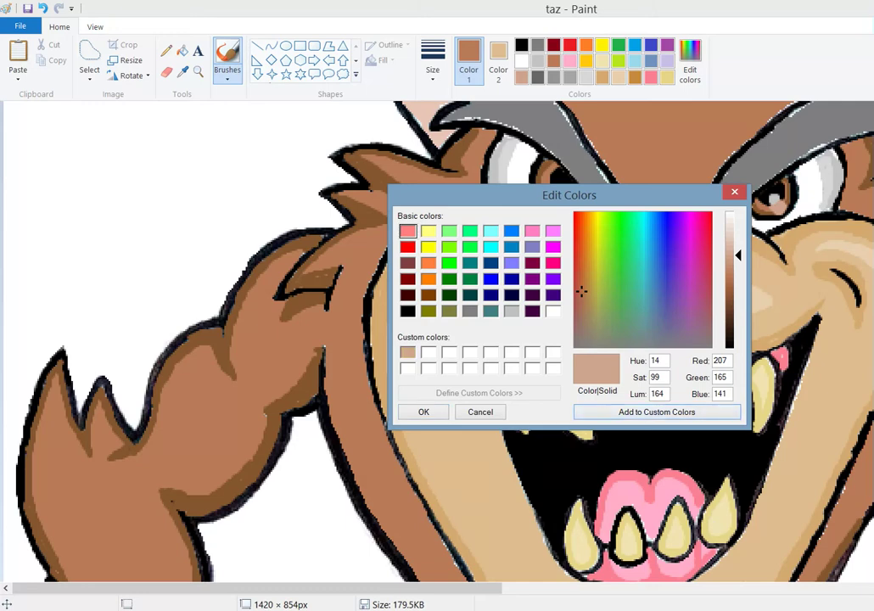
{"action": "left_click", "coordinate": [424, 411]}
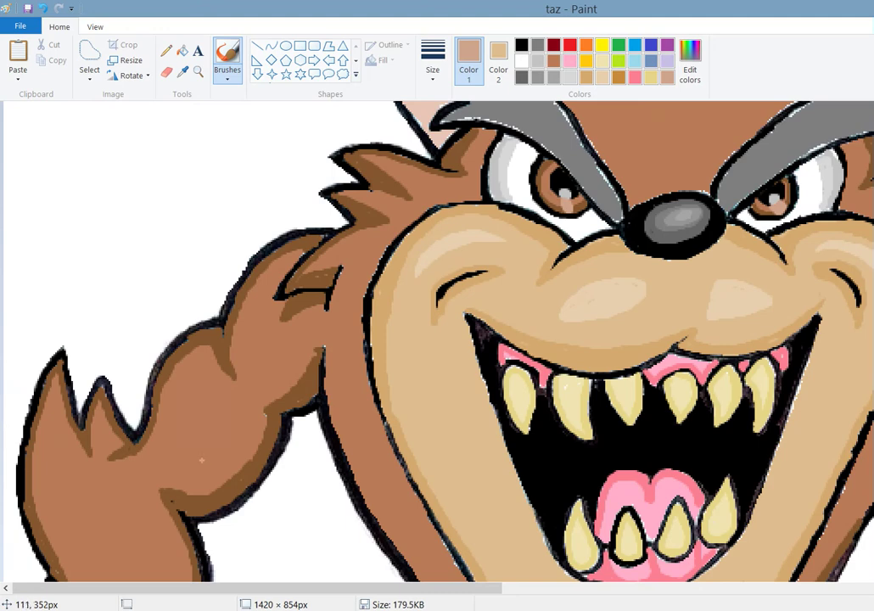
Paint light brown highlights on the shoulder, upper arm and forearm of the arm on the drawing's left side.
{"action": "mouse_move", "coordinate": [194, 463]}
{"action": "left_mouse_down"}
{"action": "mouse_move", "coordinate": [243, 431]}
{"action": "mouse_move", "coordinate": [227, 458]}
{"action": "mouse_move", "coordinate": [198, 469]}
{"action": "mouse_move", "coordinate": [205, 450]}
{"action": "mouse_move", "coordinate": [244, 426]}
{"action": "mouse_move", "coordinate": [202, 463]}
{"action": "mouse_move", "coordinate": [235, 431]}
{"action": "mouse_move", "coordinate": [206, 460]}
{"action": "left_mouse_up"}
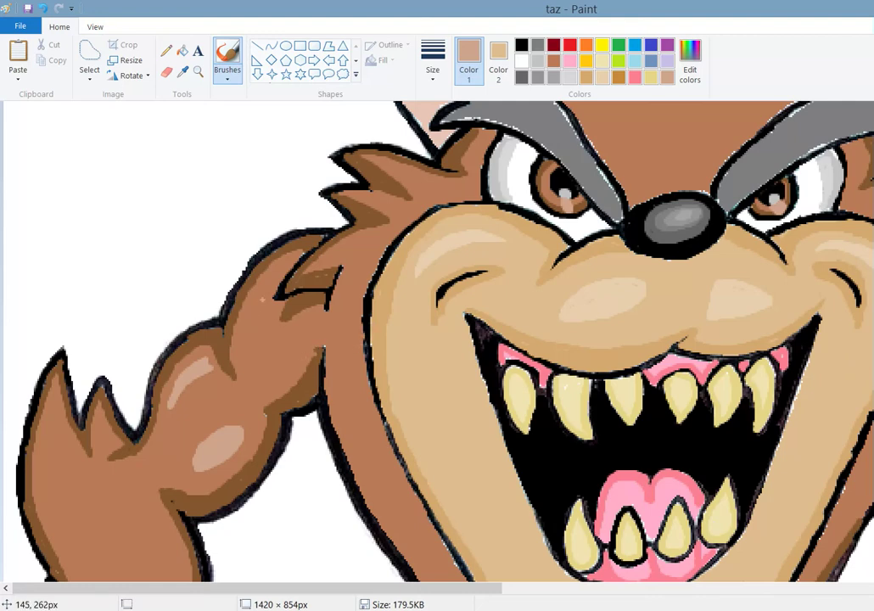
{"action": "left_click_drag", "start_coordinate": [258, 283], "coordinate": [247, 337]}
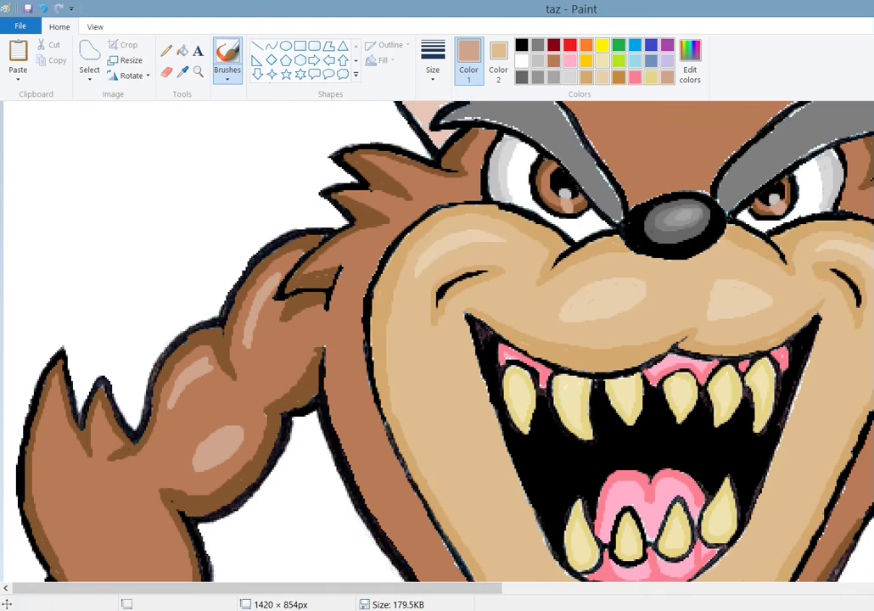
{"action": "scroll", "coordinate": [437, 340], "scroll_direction": "down", "scroll_amount": 5}
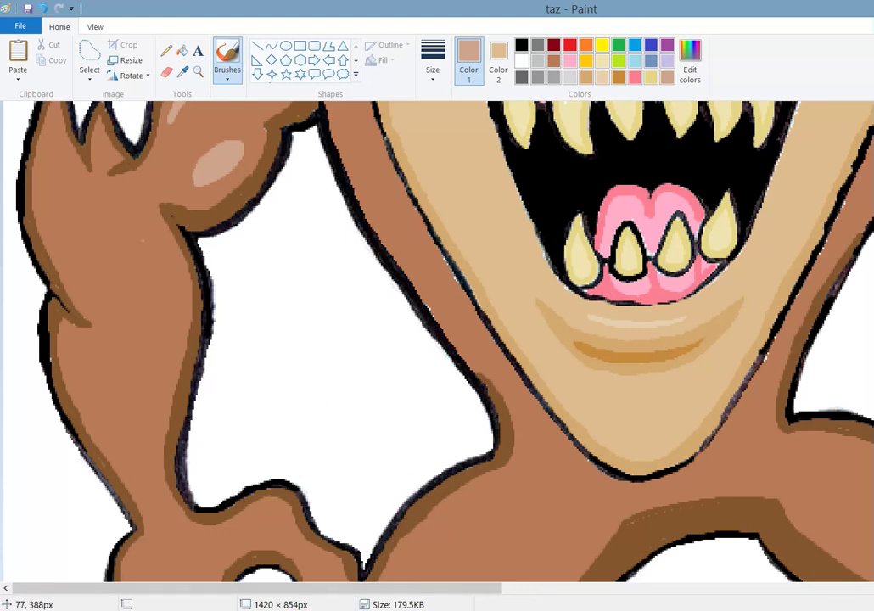
{"action": "mouse_move", "coordinate": [140, 241]}
{"action": "left_mouse_down"}
{"action": "mouse_move", "coordinate": [160, 321]}
{"action": "mouse_move", "coordinate": [153, 341]}
{"action": "mouse_move", "coordinate": [134, 305]}
{"action": "mouse_move", "coordinate": [142, 239]}
{"action": "mouse_move", "coordinate": [149, 333]}
{"action": "mouse_move", "coordinate": [143, 249]}
{"action": "mouse_move", "coordinate": [144, 323]}
{"action": "mouse_move", "coordinate": [143, 282]}
{"action": "mouse_move", "coordinate": [147, 307]}
{"action": "mouse_move", "coordinate": [128, 291]}
{"action": "left_mouse_up"}
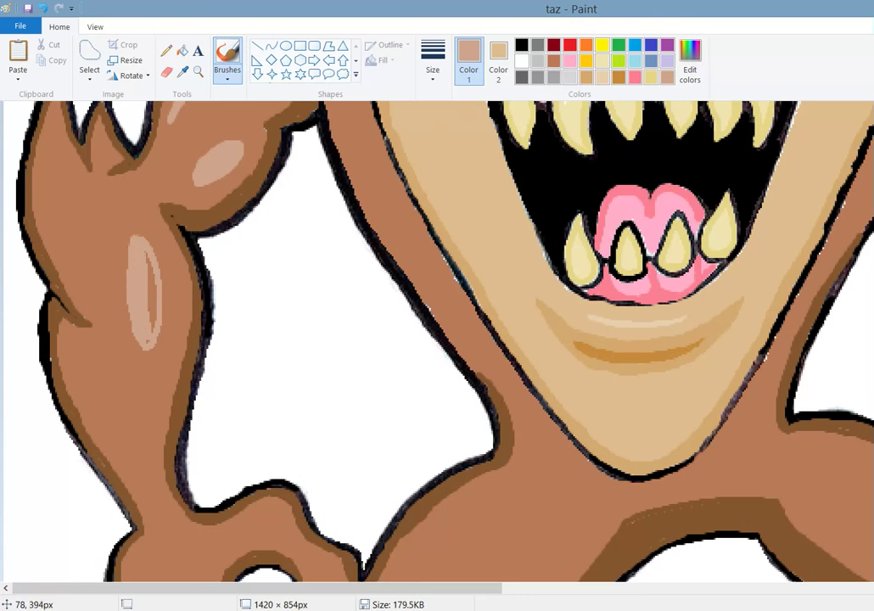
{"action": "left_click_drag", "start_coordinate": [121, 202], "coordinate": [123, 264]}
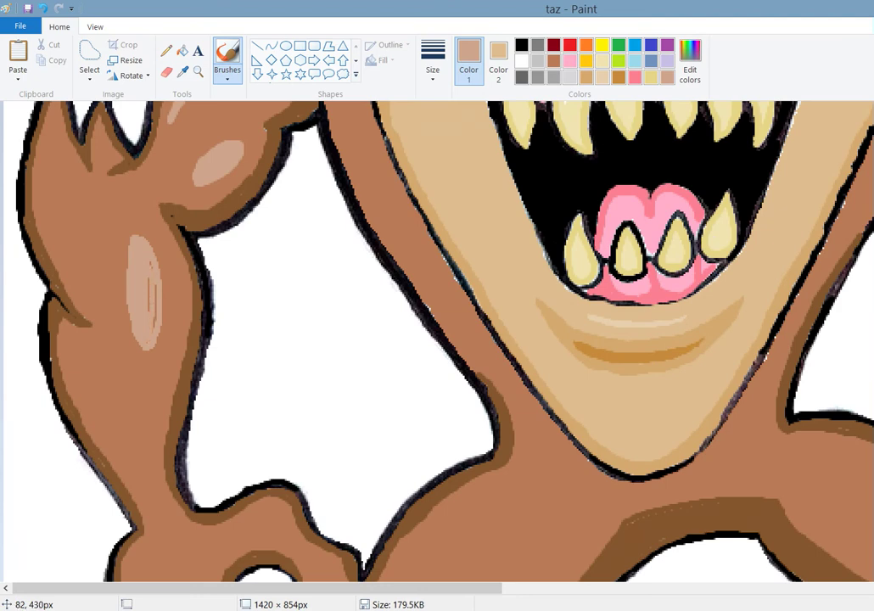
{"action": "left_click_drag", "start_coordinate": [149, 313], "coordinate": [148, 281]}
{"action": "left_click_drag", "start_coordinate": [125, 230], "coordinate": [125, 262]}
Outline and fill an elongated light brown highlight along the upper thigh of the leg on the drawing's left side.
{"action": "scroll", "coordinate": [438, 340], "scroll_direction": "down", "scroll_amount": 1}
{"action": "scroll", "coordinate": [437, 340], "scroll_direction": "down", "scroll_amount": 5}
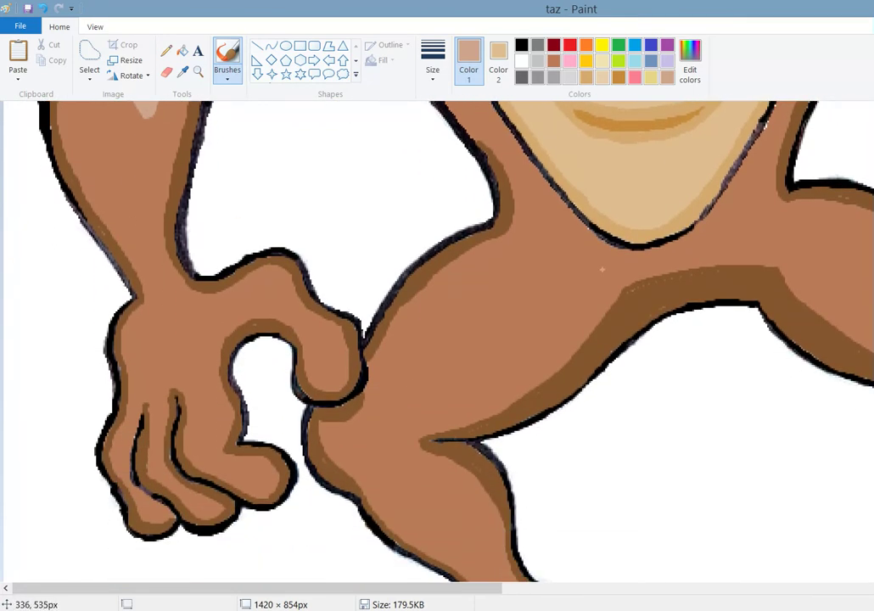
{"action": "mouse_move", "coordinate": [505, 254]}
{"action": "left_mouse_down"}
{"action": "mouse_move", "coordinate": [438, 299]}
{"action": "mouse_move", "coordinate": [404, 349]}
{"action": "mouse_move", "coordinate": [452, 336]}
{"action": "mouse_move", "coordinate": [502, 303]}
{"action": "mouse_move", "coordinate": [521, 270]}
{"action": "mouse_move", "coordinate": [518, 257]}
{"action": "mouse_move", "coordinate": [504, 256]}
{"action": "left_mouse_up"}
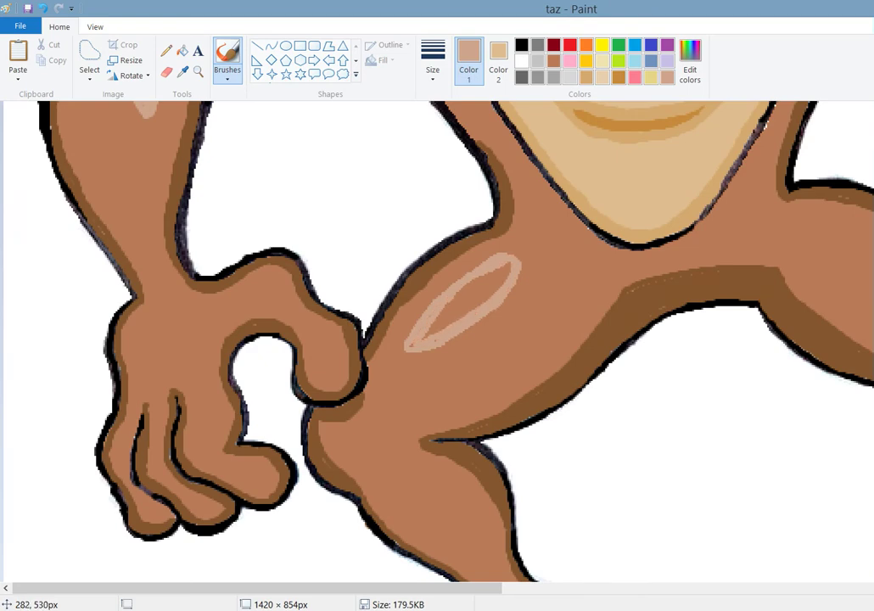
{"action": "mouse_move", "coordinate": [502, 270]}
{"action": "left_mouse_down"}
{"action": "mouse_move", "coordinate": [475, 316]}
{"action": "mouse_move", "coordinate": [424, 341]}
{"action": "left_mouse_up"}
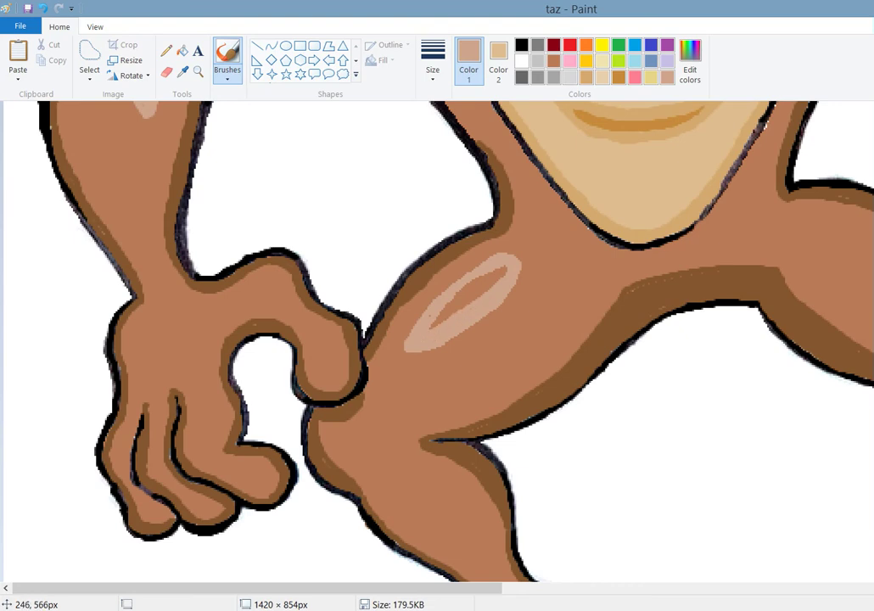
{"action": "mouse_move", "coordinate": [476, 281]}
{"action": "left_mouse_down"}
{"action": "mouse_move", "coordinate": [499, 276]}
{"action": "mouse_move", "coordinate": [457, 312]}
{"action": "mouse_move", "coordinate": [471, 279]}
{"action": "mouse_move", "coordinate": [434, 326]}
{"action": "left_mouse_up"}
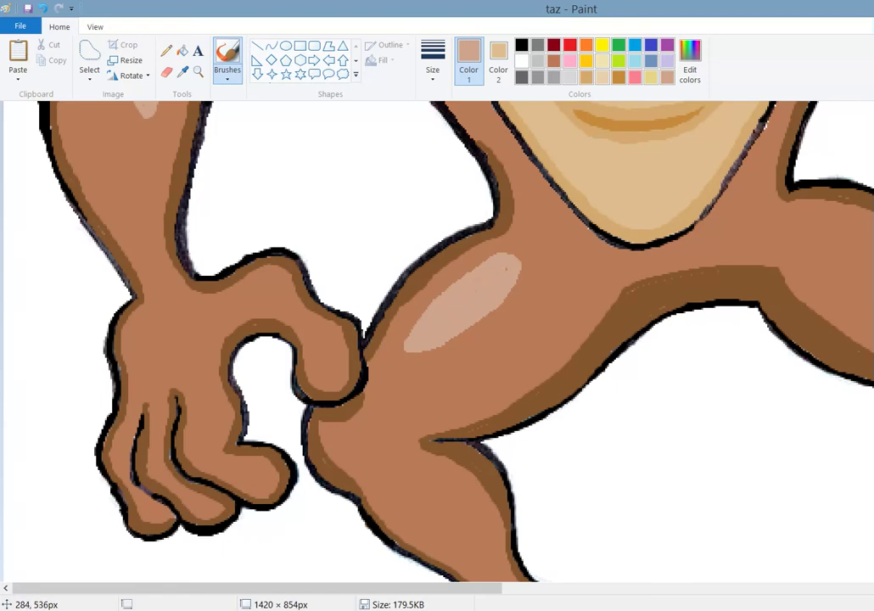
{"action": "left_click_drag", "start_coordinate": [492, 280], "coordinate": [425, 335]}
Paint a tapered light brown highlight on the upper thigh of the leg on the drawing's right side.
{"action": "left_click_drag", "start_coordinate": [323, 588], "coordinate": [613, 572]}
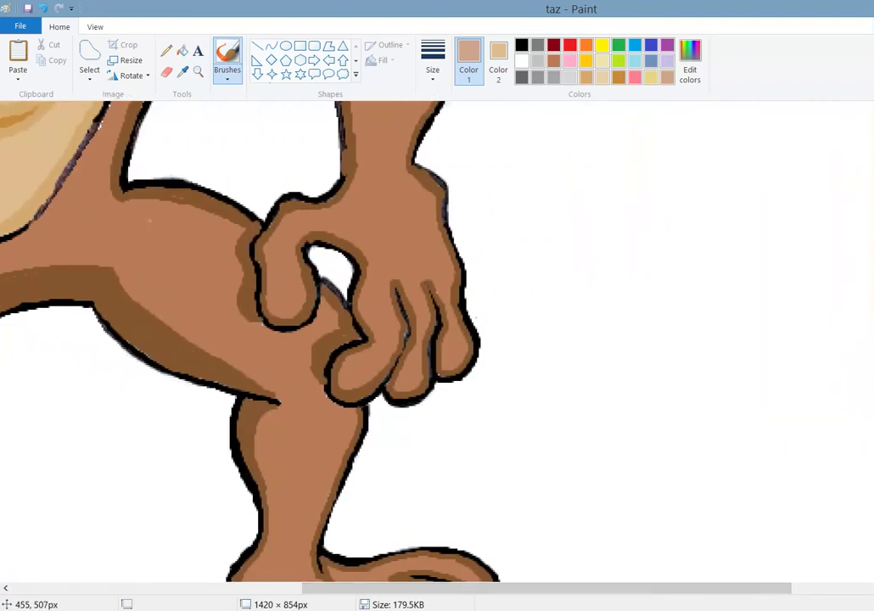
{"action": "left_click_drag", "start_coordinate": [146, 219], "coordinate": [219, 232]}
{"action": "mouse_move", "coordinate": [175, 226]}
{"action": "left_mouse_down"}
{"action": "mouse_move", "coordinate": [218, 249]}
{"action": "mouse_move", "coordinate": [194, 232]}
{"action": "left_mouse_up"}
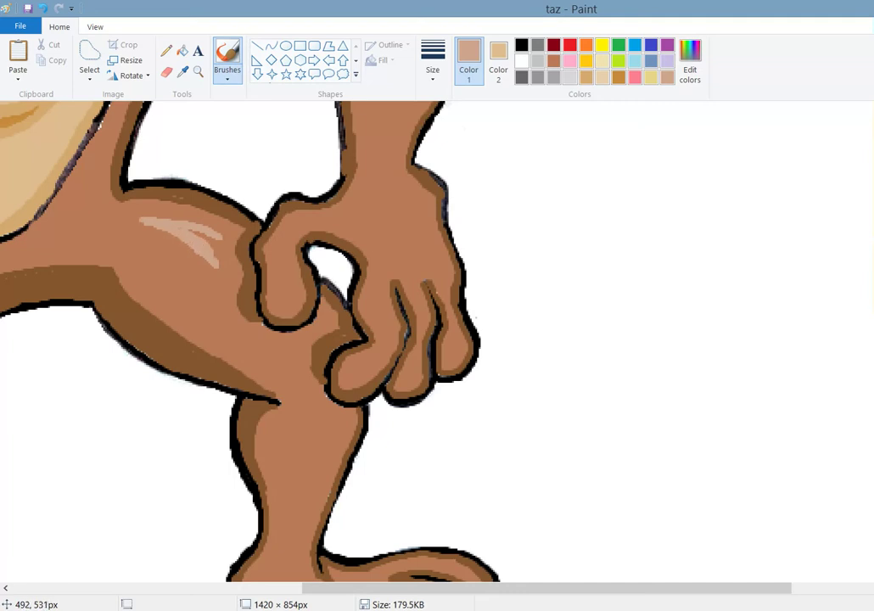
{"action": "left_click_drag", "start_coordinate": [213, 245], "coordinate": [202, 233]}
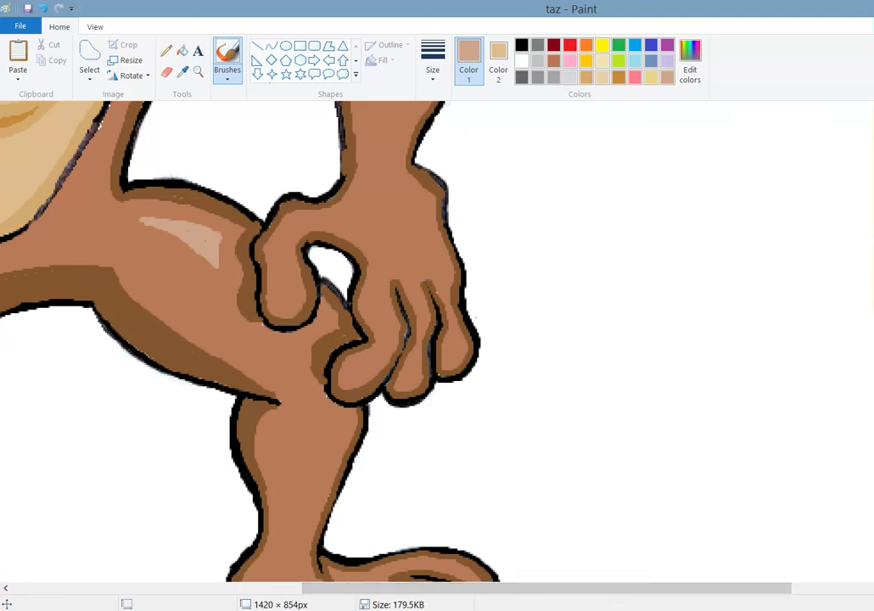
Paint light brown highlights on the forearm, upper arm and shoulder of the arm on the drawing's right side.
{"action": "scroll", "coordinate": [333, 483], "scroll_direction": "up", "scroll_amount": 5}
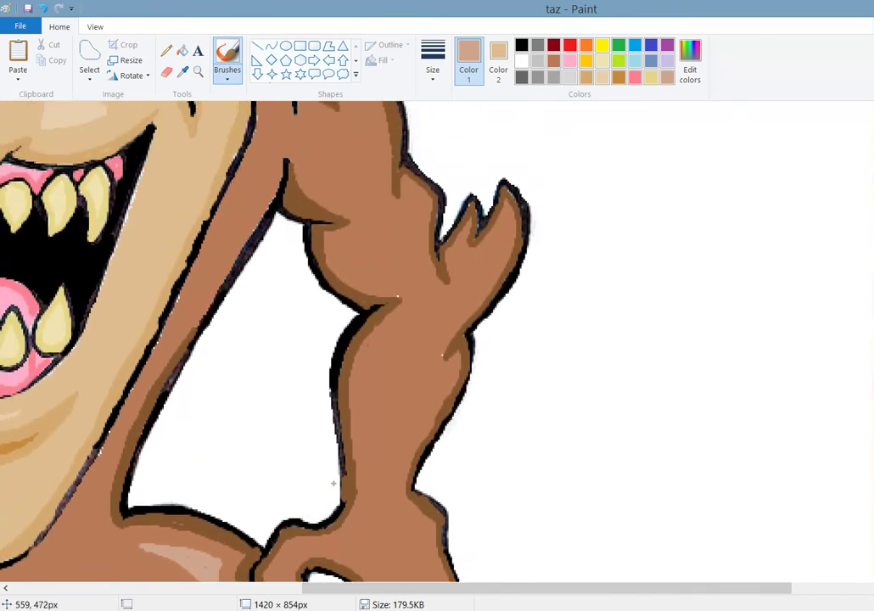
{"action": "mouse_move", "coordinate": [392, 343]}
{"action": "left_mouse_down"}
{"action": "mouse_move", "coordinate": [374, 376]}
{"action": "mouse_move", "coordinate": [376, 415]}
{"action": "mouse_move", "coordinate": [395, 381]}
{"action": "mouse_move", "coordinate": [396, 343]}
{"action": "left_mouse_up"}
{"action": "mouse_move", "coordinate": [392, 401]}
{"action": "left_mouse_down"}
{"action": "mouse_move", "coordinate": [380, 420]}
{"action": "mouse_move", "coordinate": [369, 410]}
{"action": "mouse_move", "coordinate": [394, 353]}
{"action": "mouse_move", "coordinate": [379, 375]}
{"action": "left_mouse_up"}
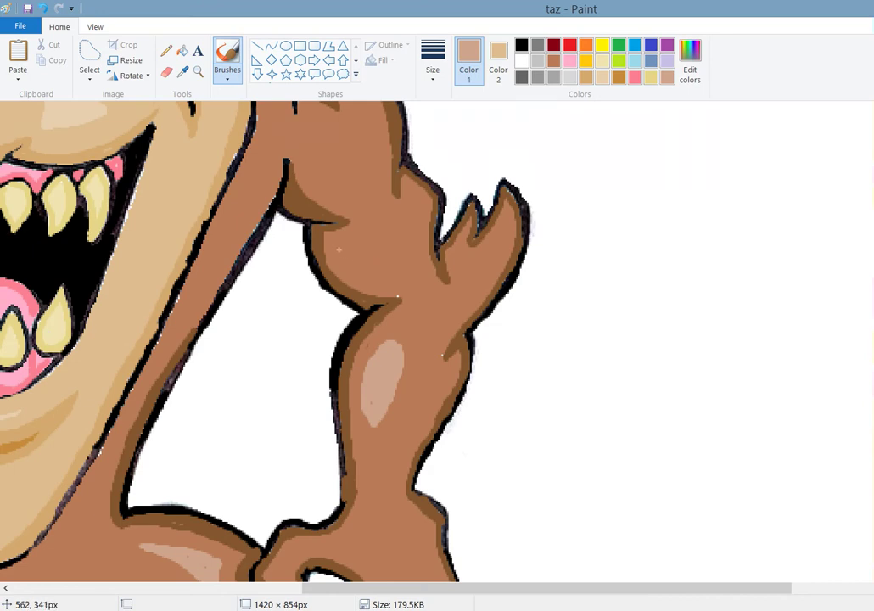
{"action": "mouse_move", "coordinate": [336, 247]}
{"action": "left_mouse_down"}
{"action": "mouse_move", "coordinate": [357, 272]}
{"action": "mouse_move", "coordinate": [385, 280]}
{"action": "mouse_move", "coordinate": [348, 272]}
{"action": "mouse_move", "coordinate": [372, 270]}
{"action": "mouse_move", "coordinate": [367, 260]}
{"action": "mouse_move", "coordinate": [386, 272]}
{"action": "left_mouse_up"}
{"action": "key", "text": "ctrl+z"}
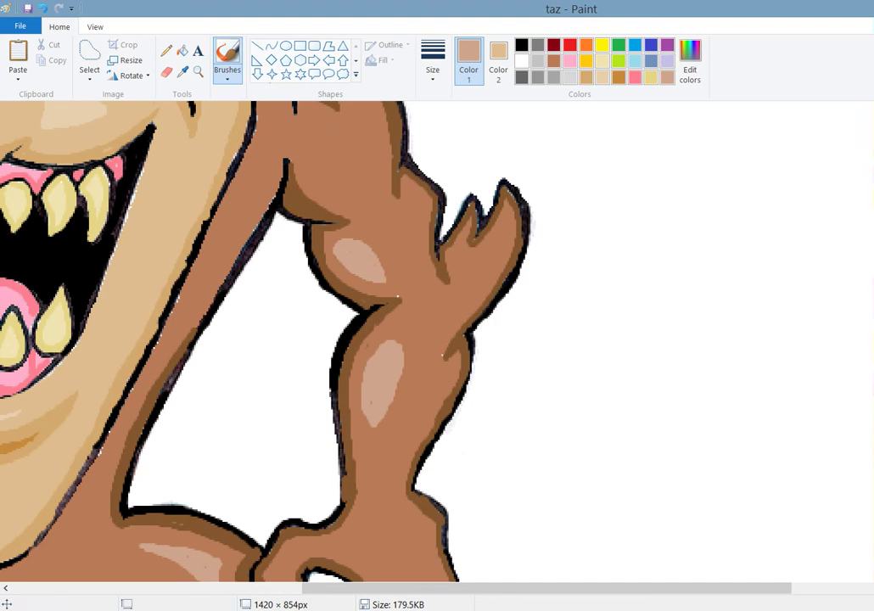
{"action": "scroll", "coordinate": [267, 340], "scroll_direction": "up", "scroll_amount": 4}
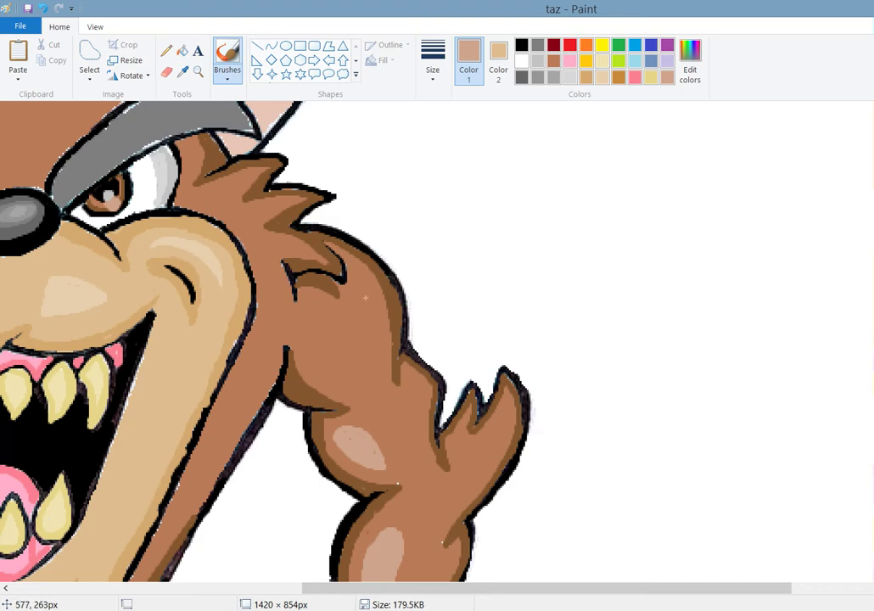
{"action": "left_click_drag", "start_coordinate": [356, 277], "coordinate": [374, 350]}
{"action": "mouse_move", "coordinate": [312, 326]}
{"action": "left_mouse_down"}
{"action": "mouse_move", "coordinate": [339, 346]}
{"action": "mouse_move", "coordinate": [343, 366]}
{"action": "mouse_move", "coordinate": [320, 342]}
{"action": "mouse_move", "coordinate": [315, 352]}
{"action": "mouse_move", "coordinate": [327, 354]}
{"action": "mouse_move", "coordinate": [312, 338]}
{"action": "mouse_move", "coordinate": [318, 343]}
{"action": "left_mouse_up"}
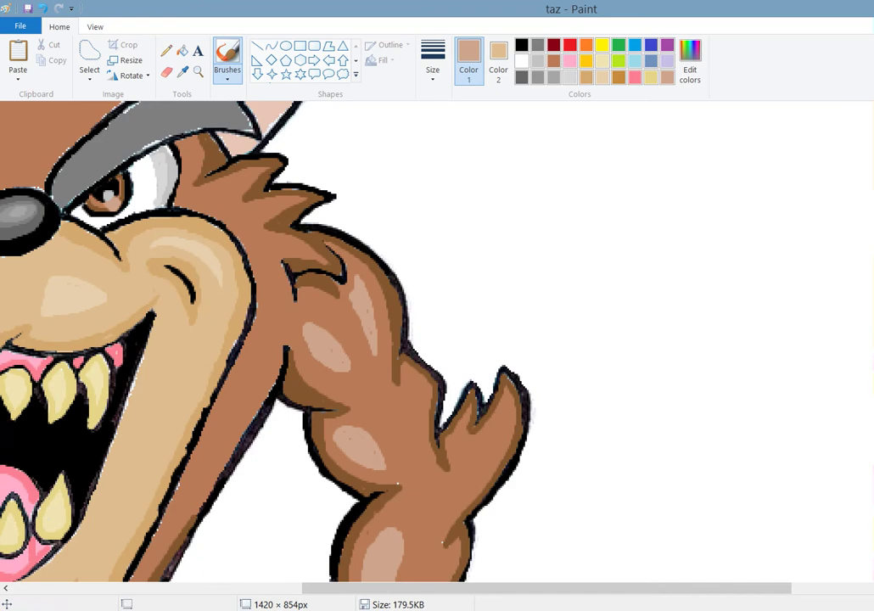
View the whole drawing at 100% and zoom back in on the head.
{"action": "left_click", "coordinate": [95, 26]}
{"action": "left_click", "coordinate": [76, 68]}
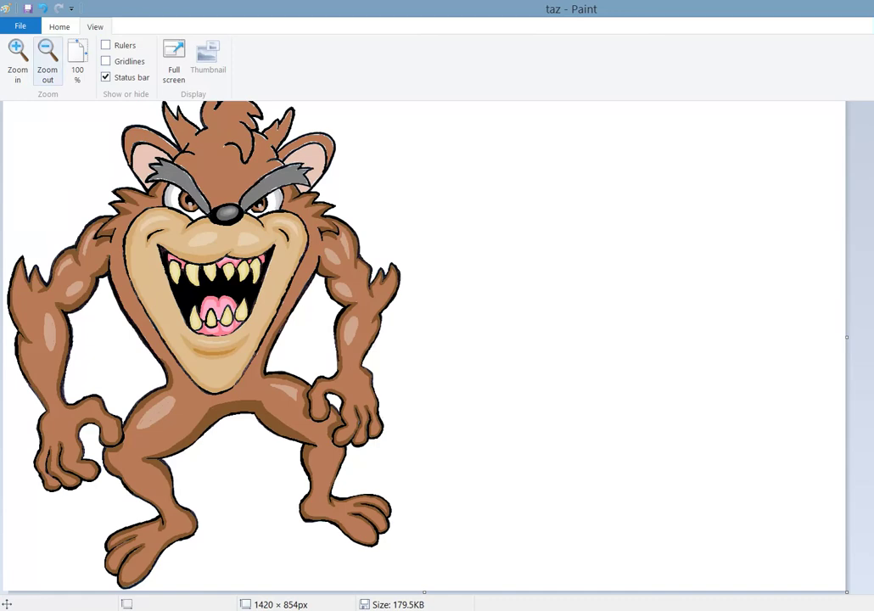
{"action": "left_click", "coordinate": [17, 58]}
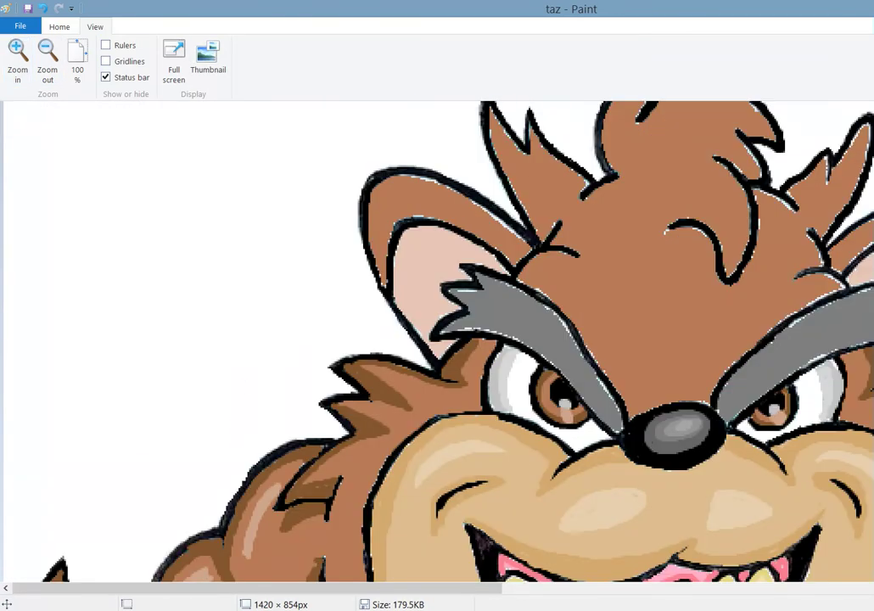
{"action": "key", "text": "alt+h"}
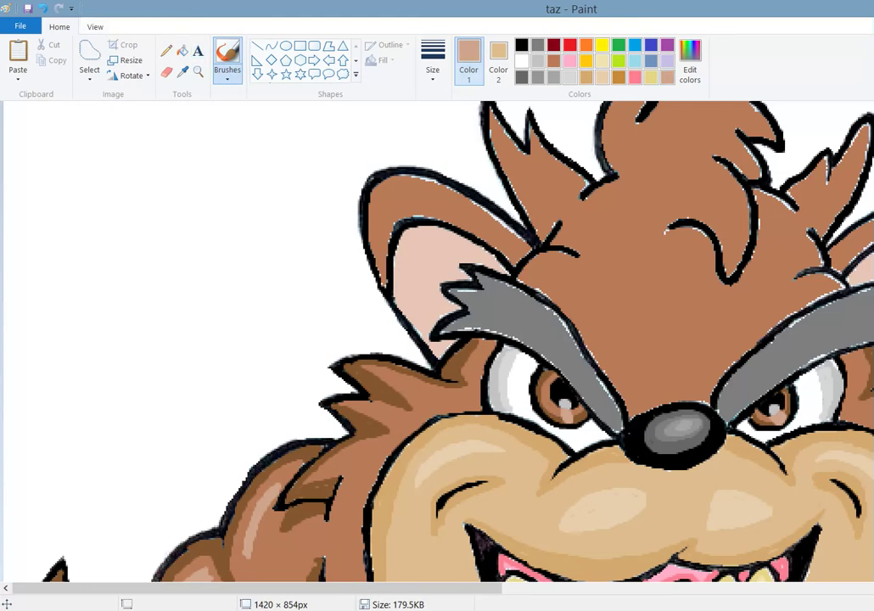
Mix a slightly darker light brown with luminosity 147 (RGB 197, 147, 116) as the foreground colour.
{"action": "key", "text": "alt+h"}
{"action": "key", "text": "e"}
{"action": "key", "text": "c"}
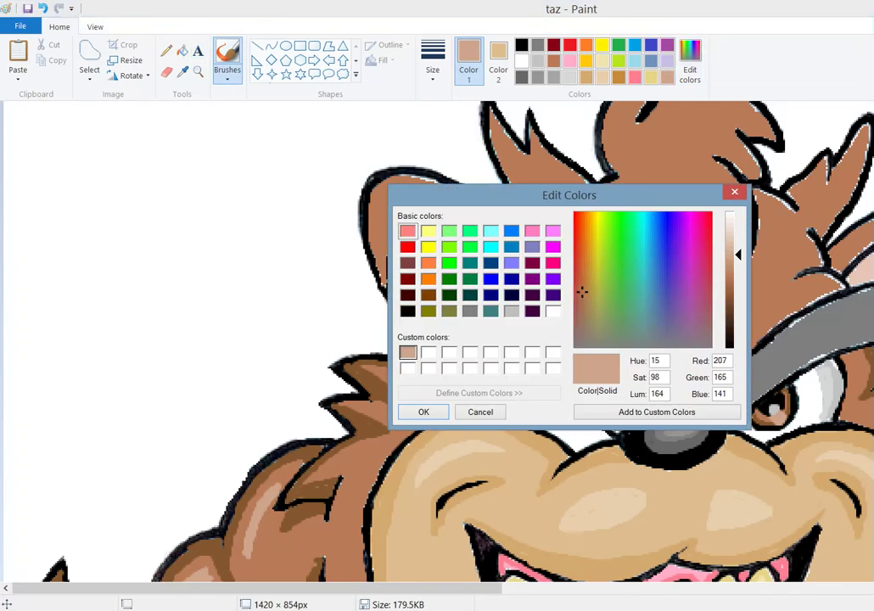
{"action": "key", "text": "Down"}
{"action": "key", "text": "Down"}
{"action": "key", "text": "Down"}
{"action": "key", "text": "Down"}
{"action": "key", "text": "Down"}
{"action": "key", "text": "Down"}
{"action": "key", "text": "Down"}
{"action": "key", "text": "Down"}
{"action": "key", "text": "Down"}
{"action": "key", "text": "Down"}
{"action": "key", "text": "Down"}
{"action": "key", "text": "Down"}
{"action": "key", "text": "Down"}
{"action": "key", "text": "Down"}
{"action": "key", "text": "Down"}
{"action": "key", "text": "Down"}
{"action": "key", "text": "Down"}
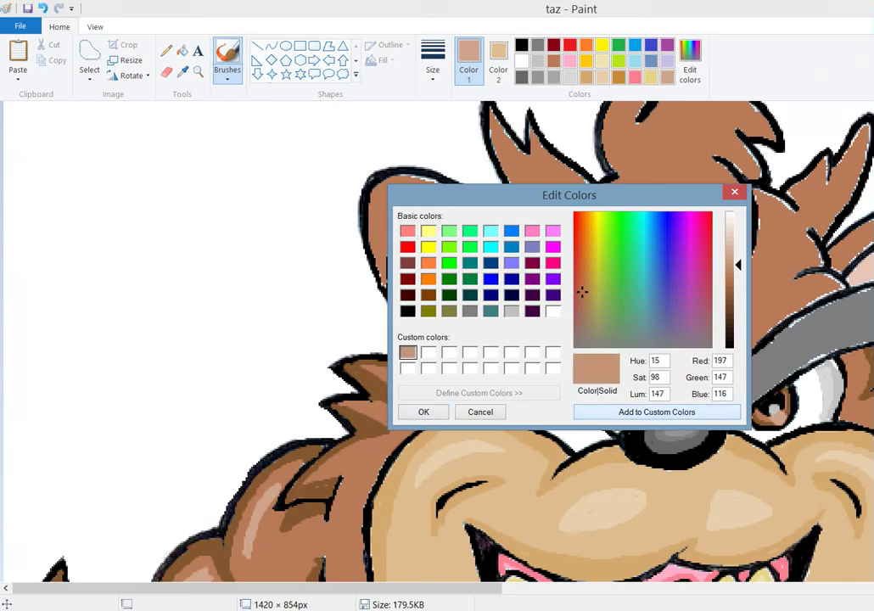
{"action": "key", "text": "Return"}
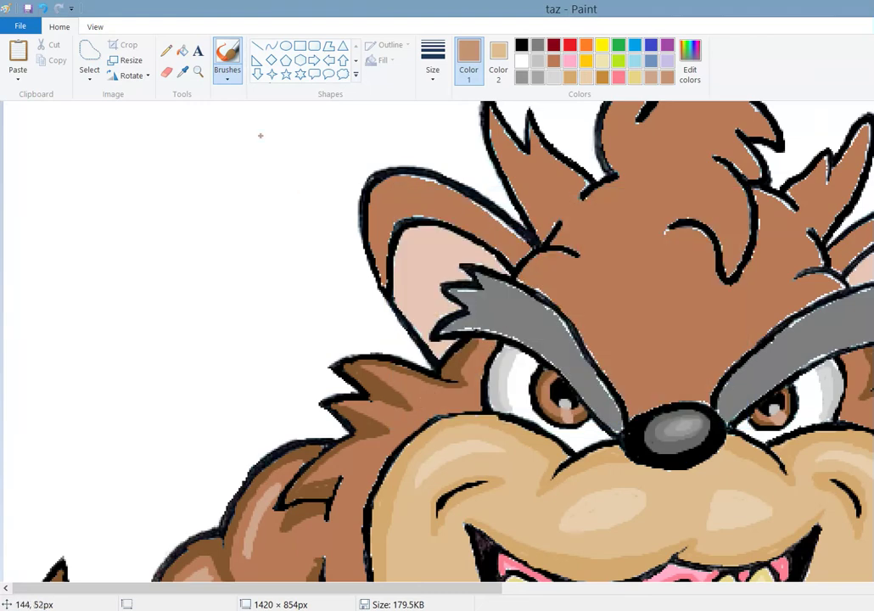
Refill the pale highlights on the arms and upper thighs with the darker light brown.
{"action": "left_click", "coordinate": [182, 52]}
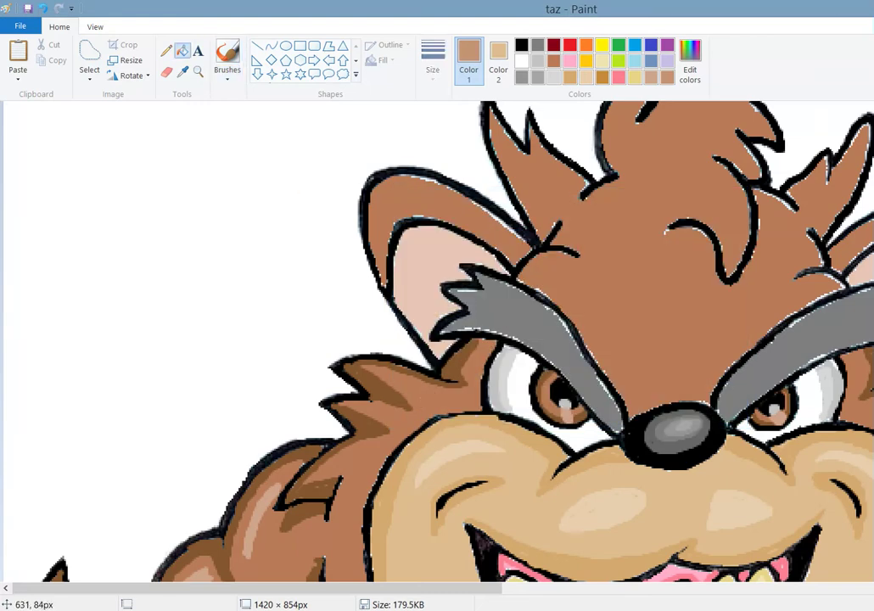
{"action": "scroll", "coordinate": [438, 339], "scroll_direction": "down", "scroll_amount": 3}
{"action": "scroll", "coordinate": [437, 340], "scroll_direction": "down", "scroll_amount": 1}
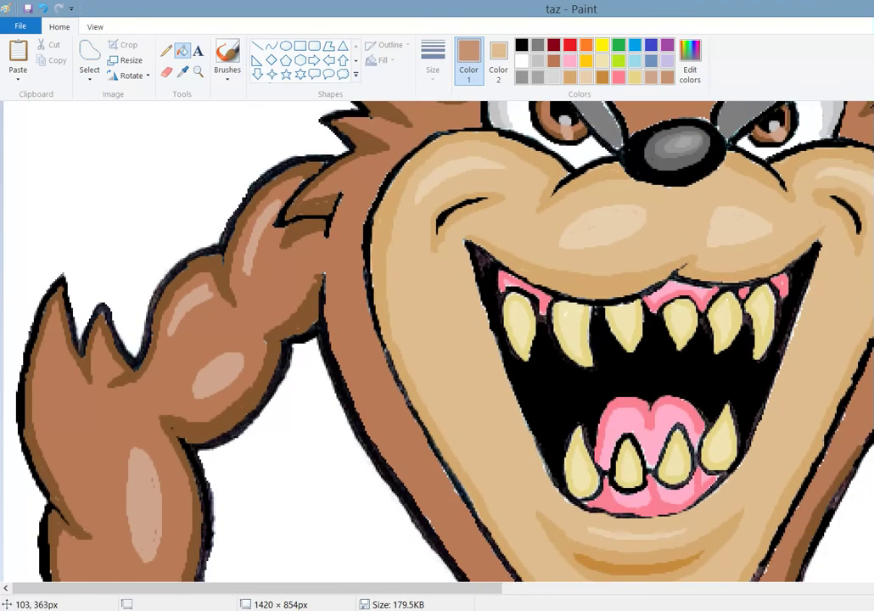
{"action": "left_click", "coordinate": [170, 298]}
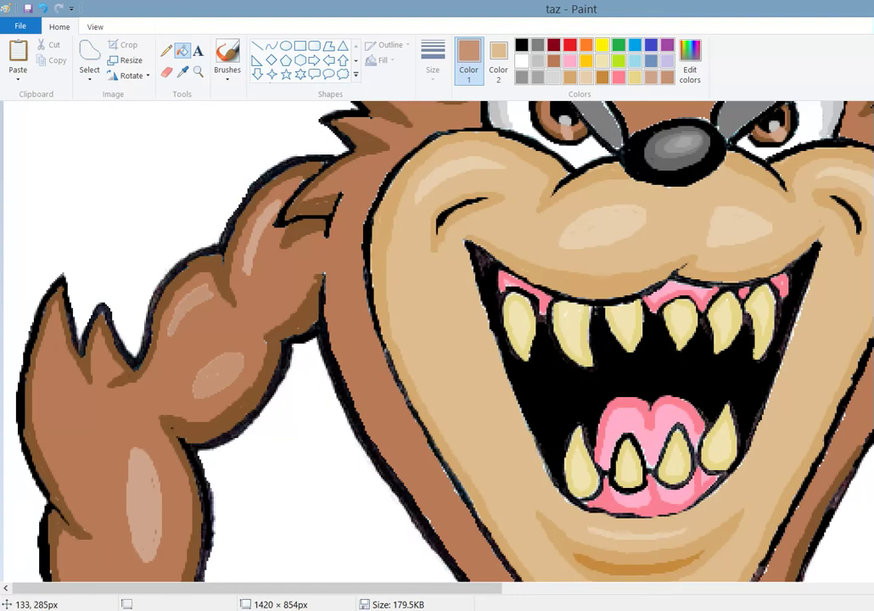
{"action": "left_click", "coordinate": [261, 238]}
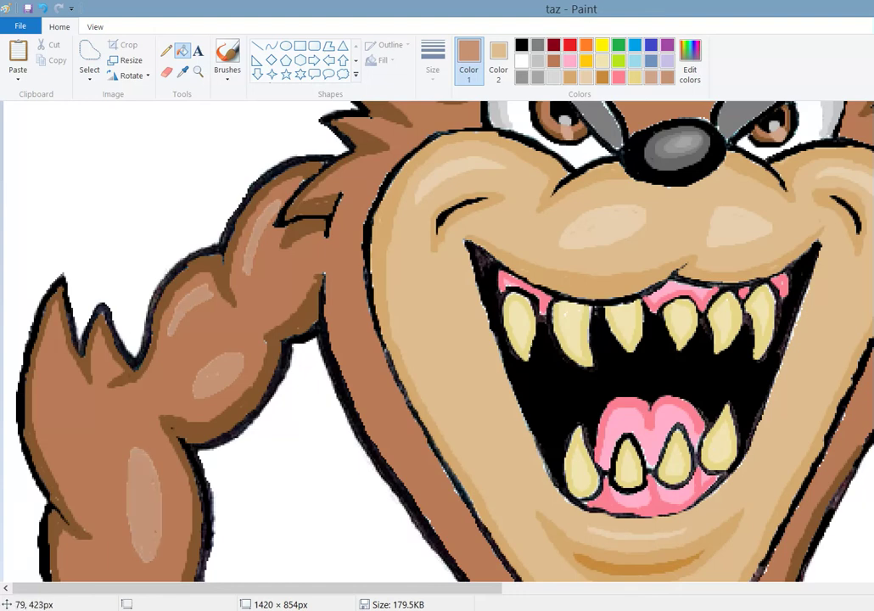
{"action": "left_click", "coordinate": [144, 505]}
{"action": "scroll", "coordinate": [437, 340], "scroll_direction": "down", "scroll_amount": 3}
{"action": "scroll", "coordinate": [437, 339], "scroll_direction": "down", "scroll_amount": 2}
{"action": "scroll", "coordinate": [438, 339], "scroll_direction": "up", "scroll_amount": 1}
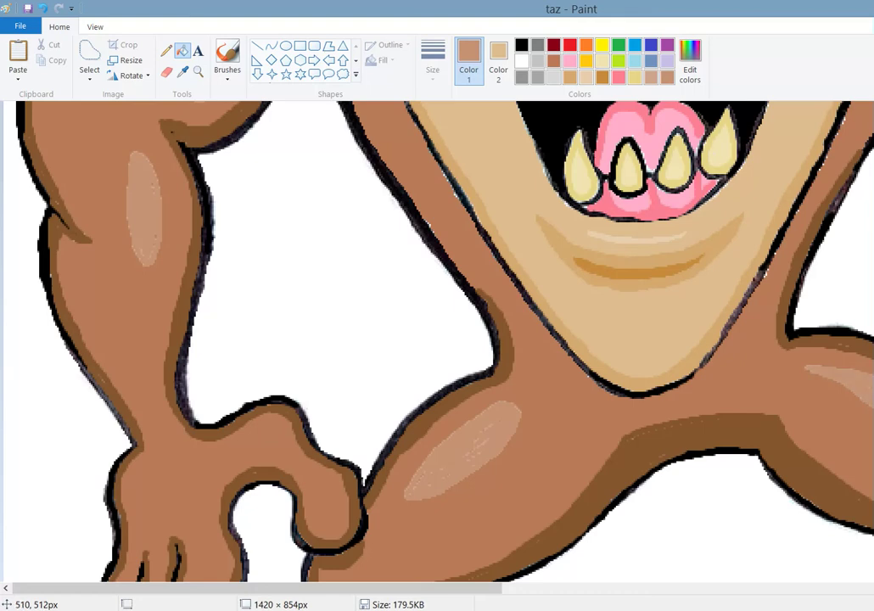
Sample the grey of the eyebrow on the drawing's left side as the brush colour.
{"action": "left_click", "coordinate": [95, 27]}
{"action": "left_click", "coordinate": [78, 63]}
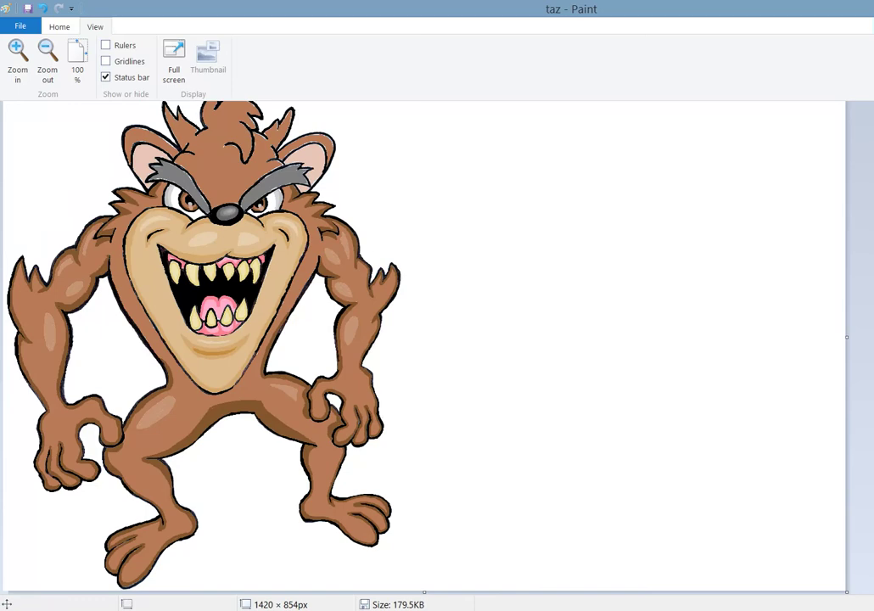
{"action": "left_click", "coordinate": [17, 60]}
{"action": "left_click", "coordinate": [17, 59]}
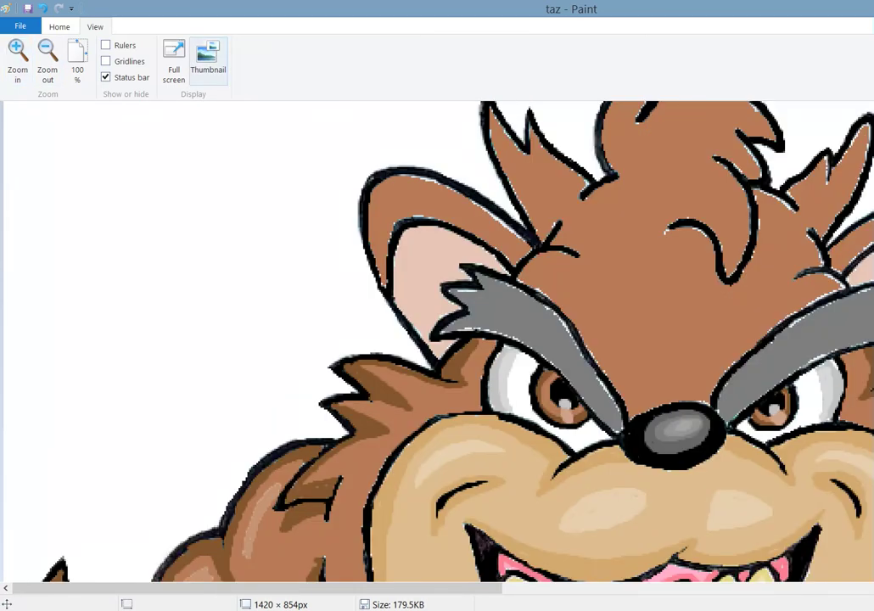
{"action": "left_click", "coordinate": [60, 26]}
{"action": "left_click", "coordinate": [182, 71]}
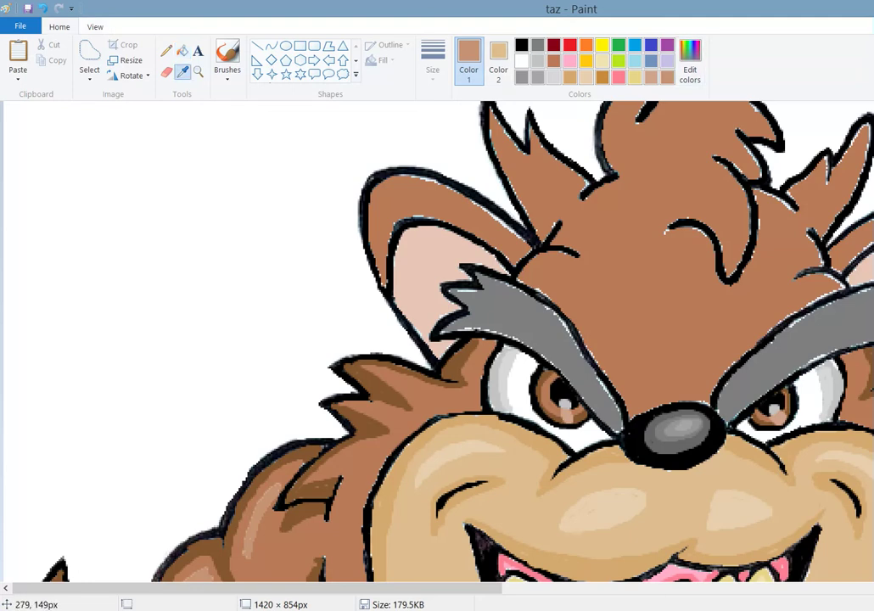
{"action": "left_click", "coordinate": [509, 319]}
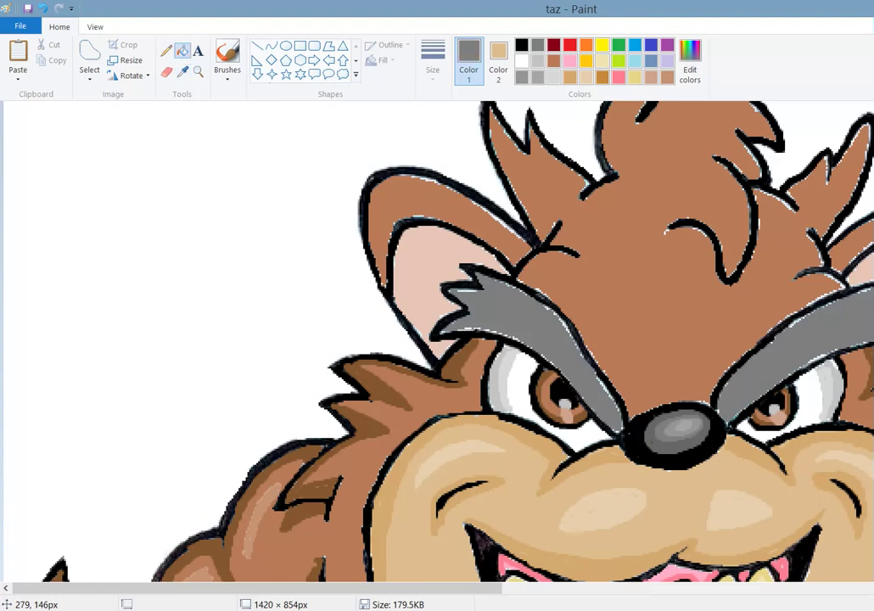
{"action": "left_click", "coordinate": [227, 58]}
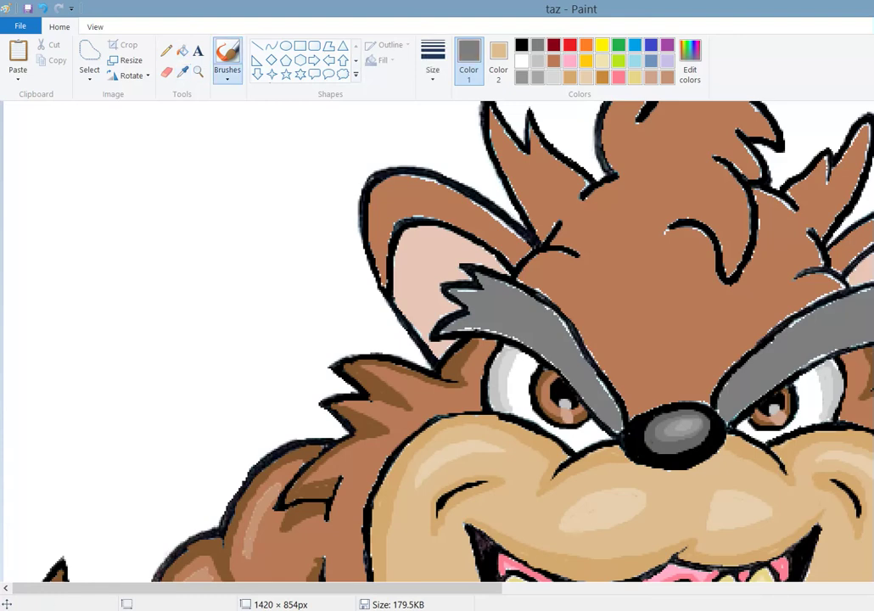
Darken the grey to RGB 99, 99, 99 and paint shading along the edges of the eyebrow on the drawing's left side.
{"action": "left_click", "coordinate": [690, 64]}
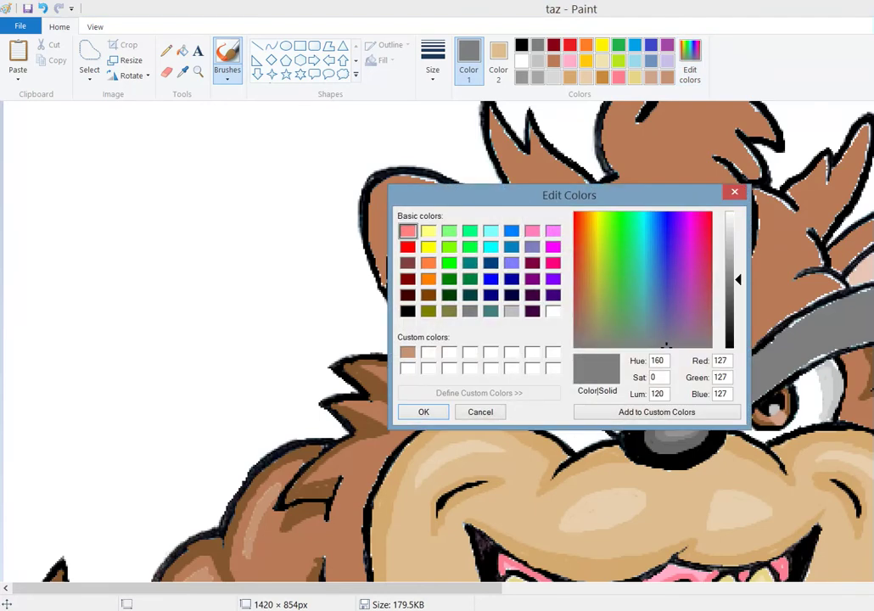
{"action": "left_click_drag", "start_coordinate": [730, 280], "coordinate": [730, 295]}
{"action": "left_click", "coordinate": [657, 412]}
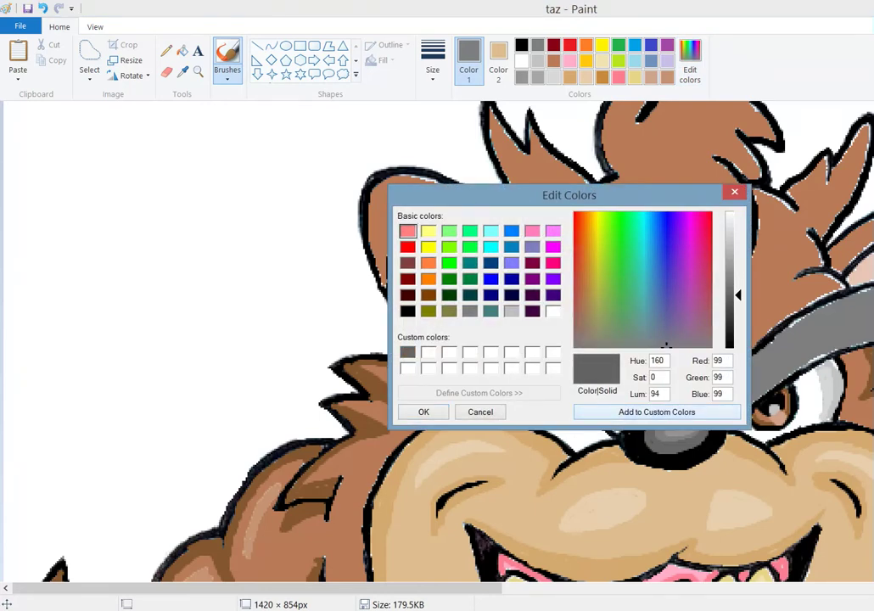
{"action": "left_click", "coordinate": [423, 411]}
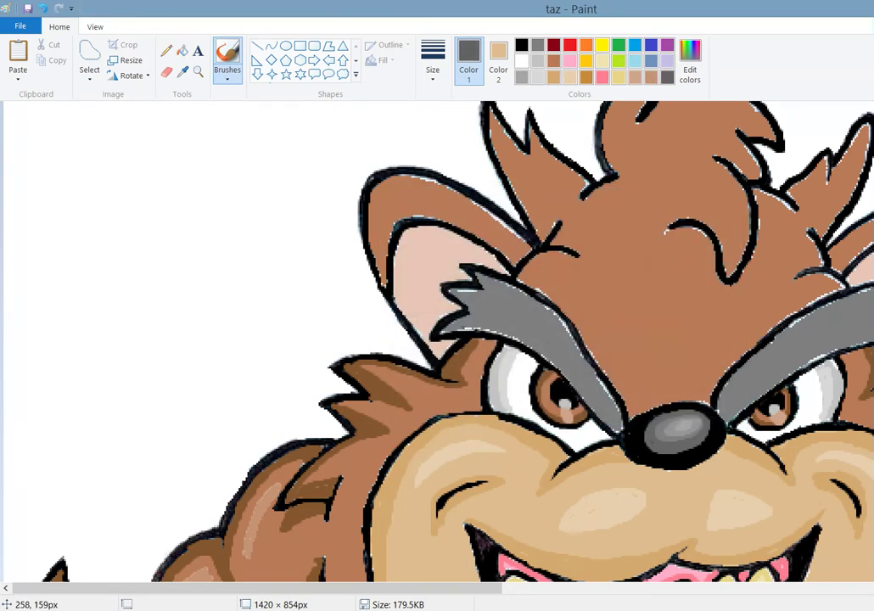
{"action": "mouse_move", "coordinate": [360, 265]}
{"action": "left_mouse_down"}
{"action": "mouse_move", "coordinate": [403, 263]}
{"action": "mouse_move", "coordinate": [431, 278]}
{"action": "mouse_move", "coordinate": [496, 345]}
{"action": "left_mouse_up"}
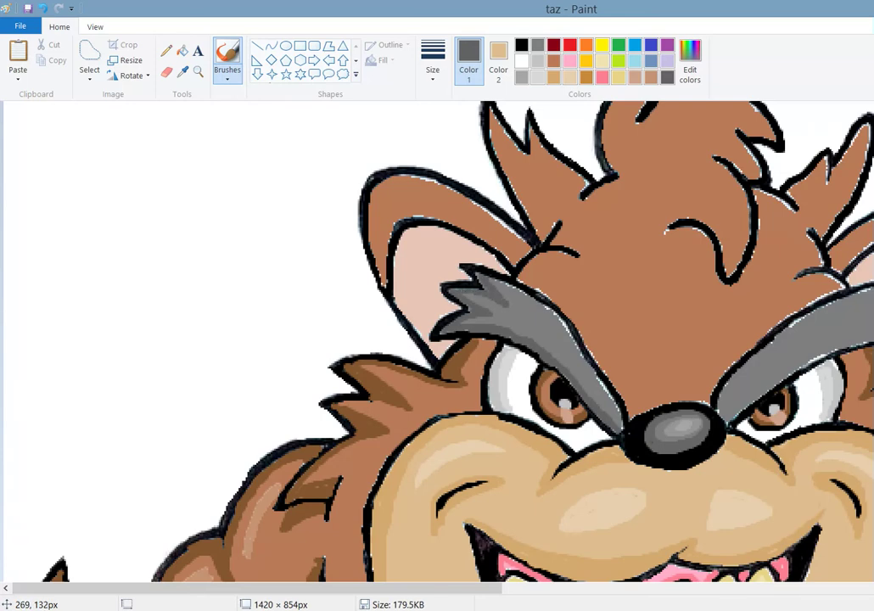
{"action": "mouse_move", "coordinate": [393, 225]}
{"action": "left_mouse_down"}
{"action": "mouse_move", "coordinate": [462, 269]}
{"action": "mouse_move", "coordinate": [495, 339]}
{"action": "mouse_move", "coordinate": [431, 244]}
{"action": "left_mouse_up"}
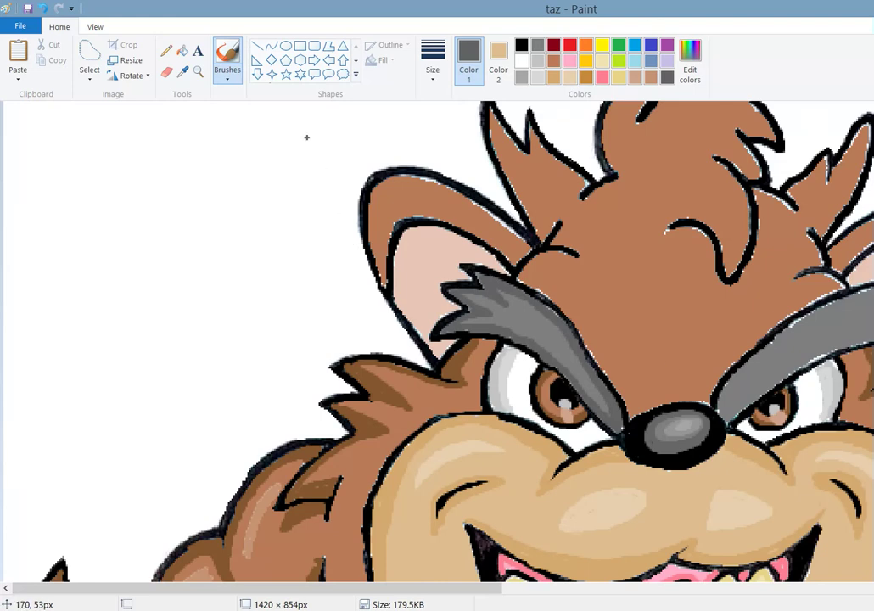
Mix dark grey RGB 69, 69, 69 and paint fine streaks inside that eyebrow with the thinnest brush size.
{"action": "left_click", "coordinate": [433, 61]}
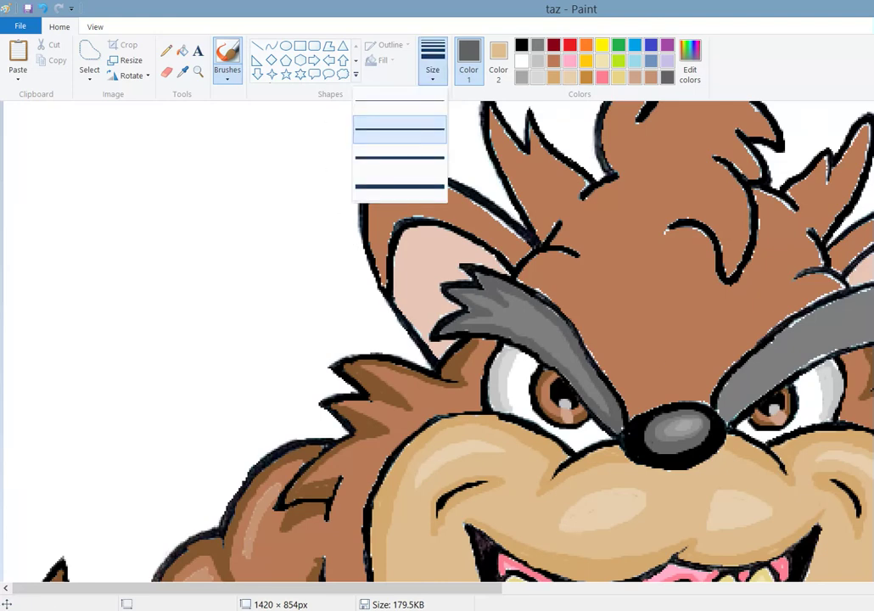
{"action": "left_click", "coordinate": [399, 185]}
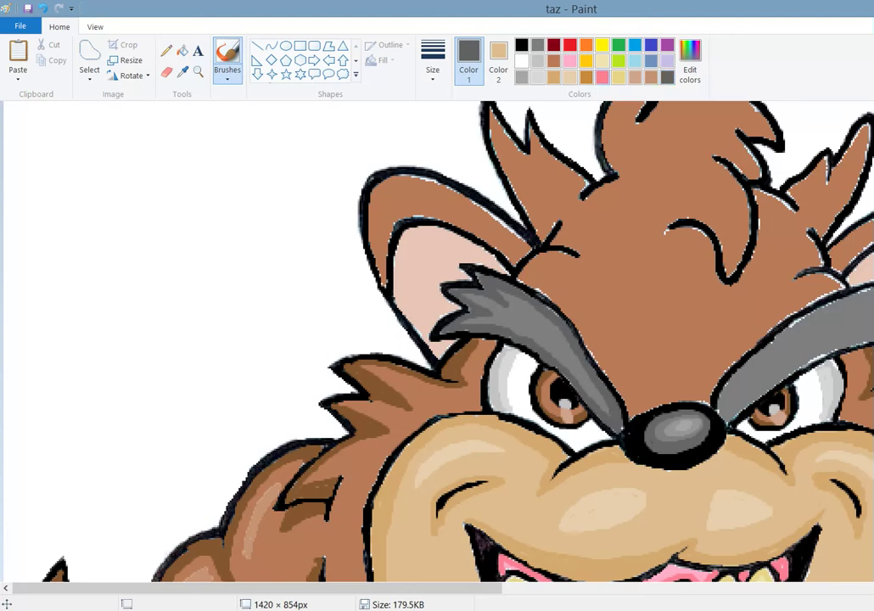
{"action": "left_click", "coordinate": [690, 63]}
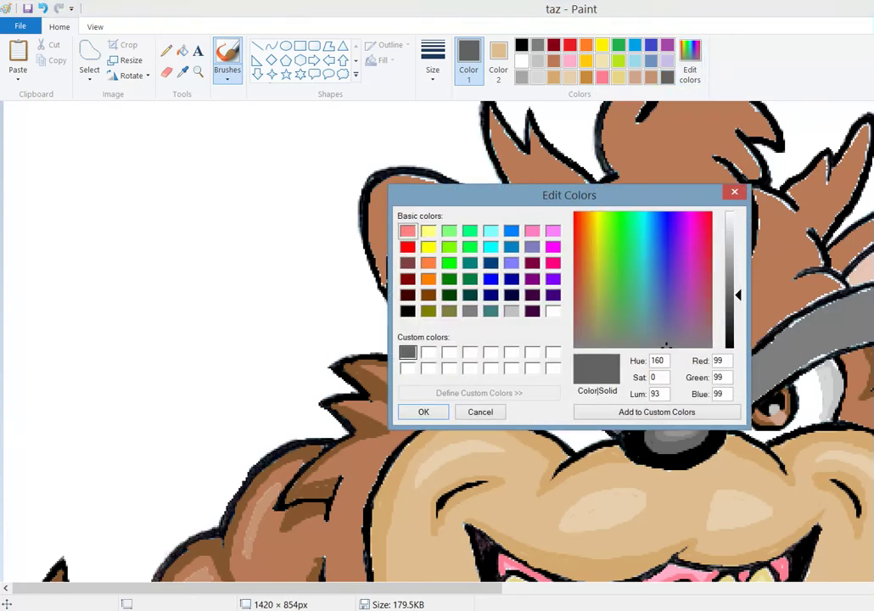
{"action": "left_click_drag", "start_coordinate": [730, 294], "coordinate": [730, 311]}
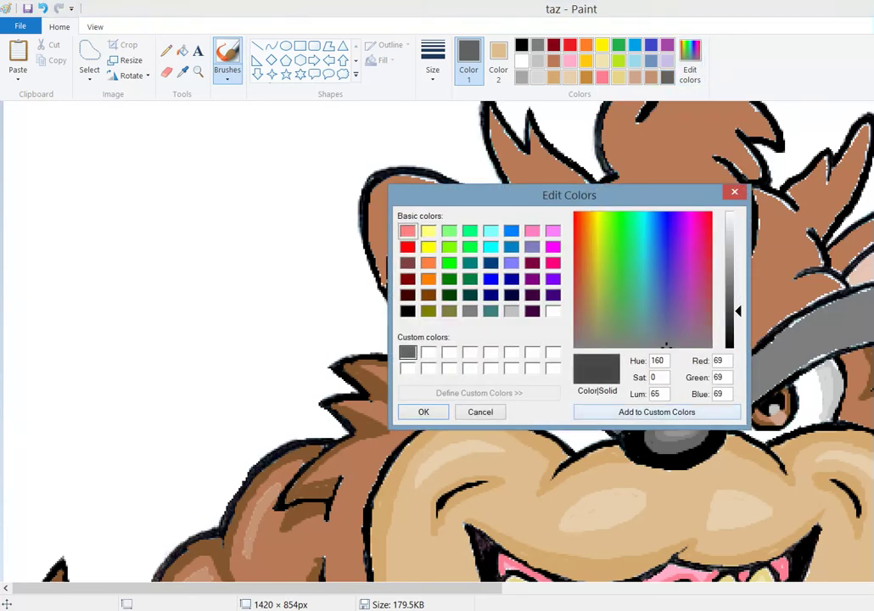
{"action": "key", "text": "Return"}
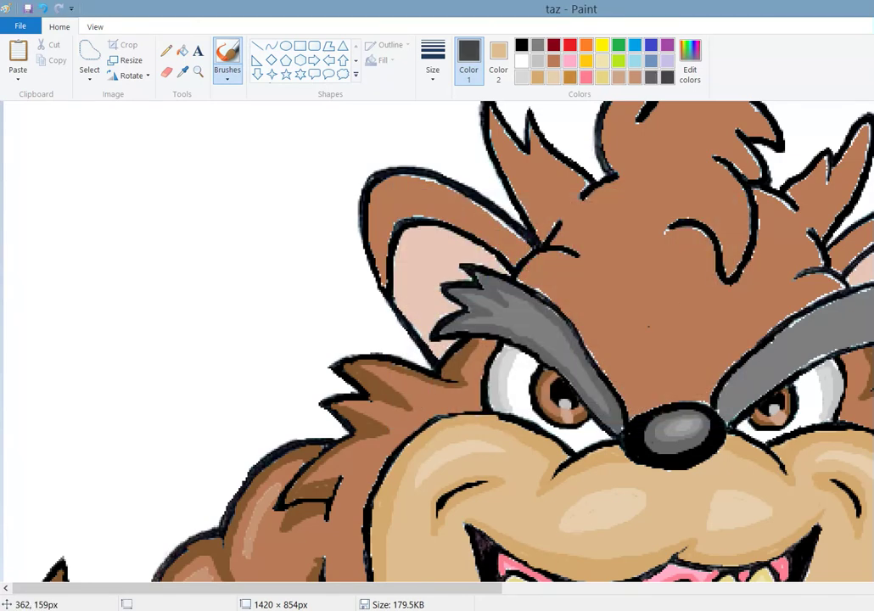
{"action": "left_click_drag", "start_coordinate": [518, 316], "coordinate": [559, 342]}
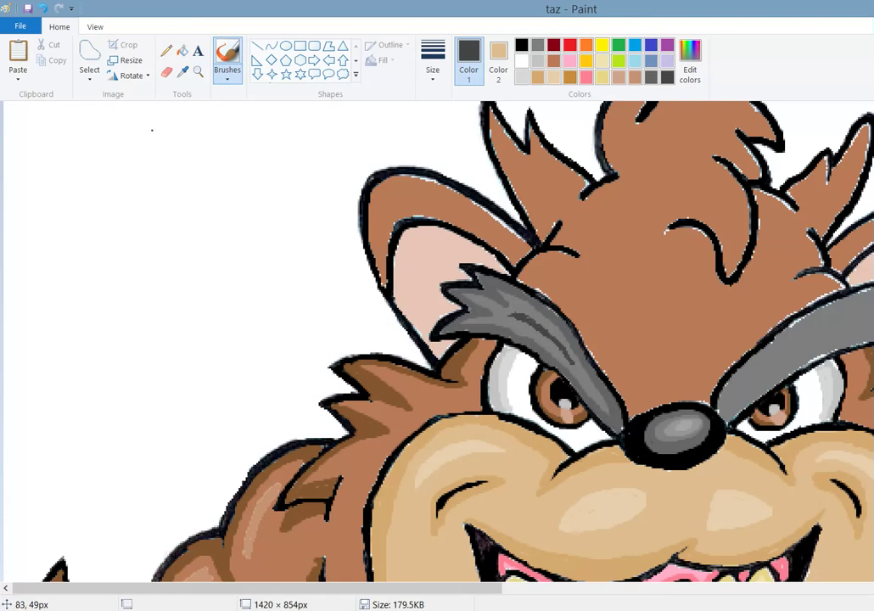
{"action": "left_click", "coordinate": [95, 27]}
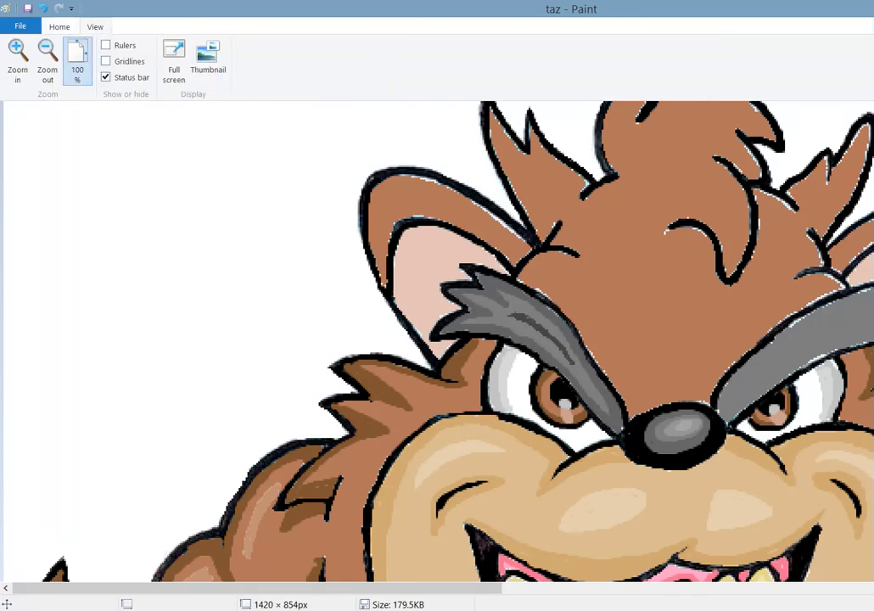
{"action": "left_click", "coordinate": [77, 61]}
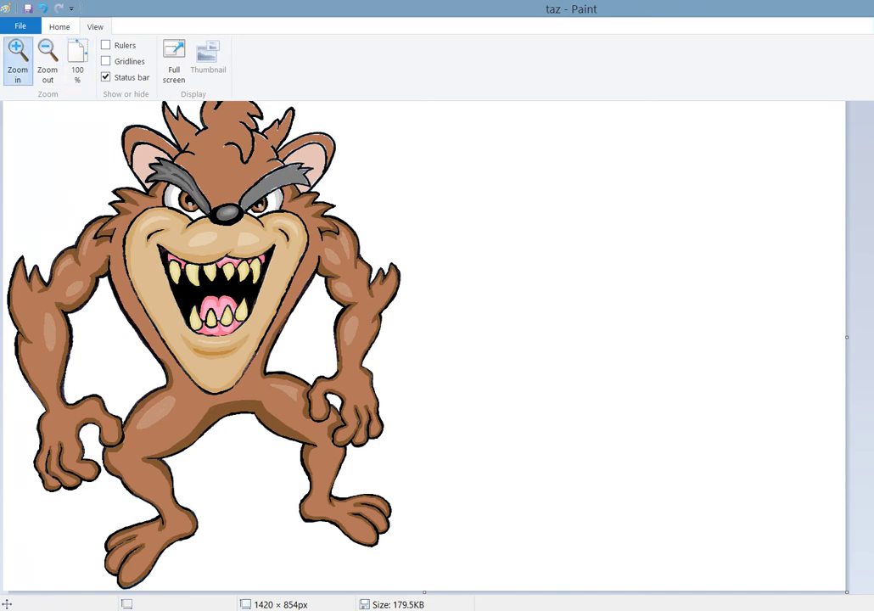
{"action": "left_click", "coordinate": [17, 55]}
{"action": "left_click", "coordinate": [17, 55]}
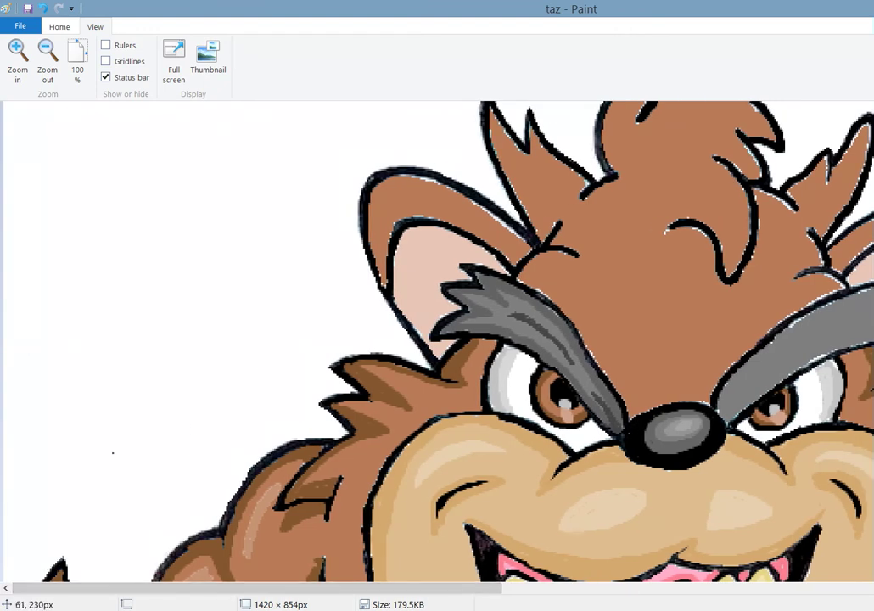
Sample the eyebrow's shading grey and shade the edges of the eyebrow on the drawing's right side with the second-thinnest brush.
{"action": "scroll", "coordinate": [744, 584], "scroll_direction": "right", "scroll_amount": 5}
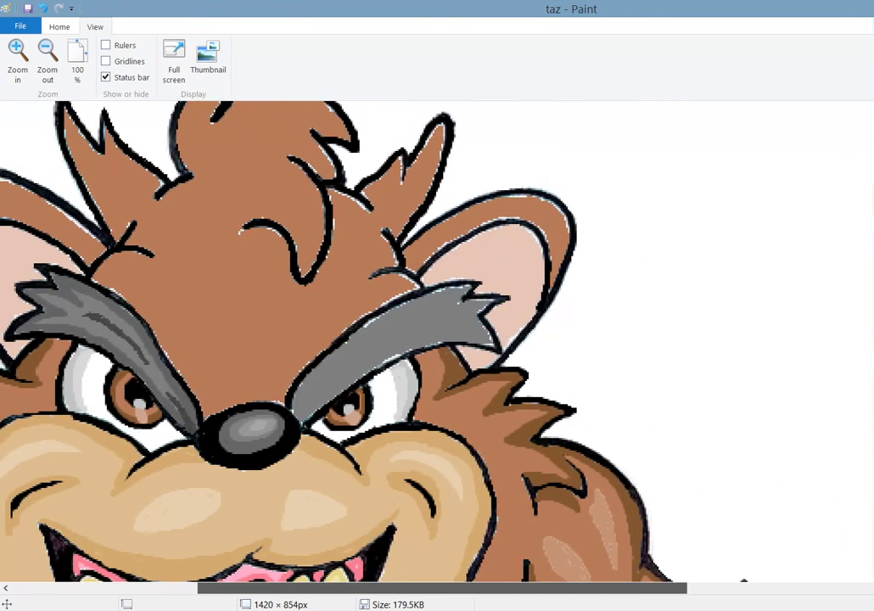
{"action": "key", "text": "alt+h"}
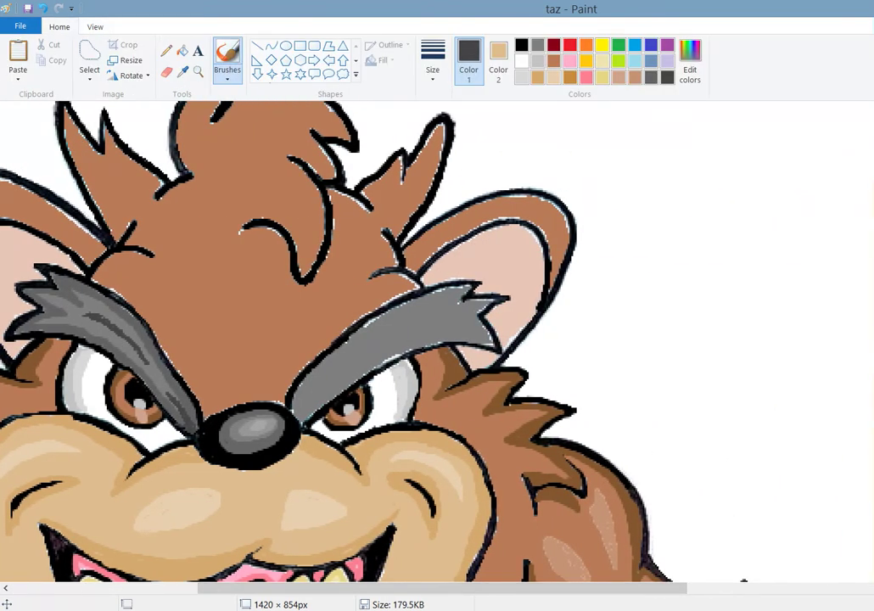
{"action": "left_click", "coordinate": [183, 71]}
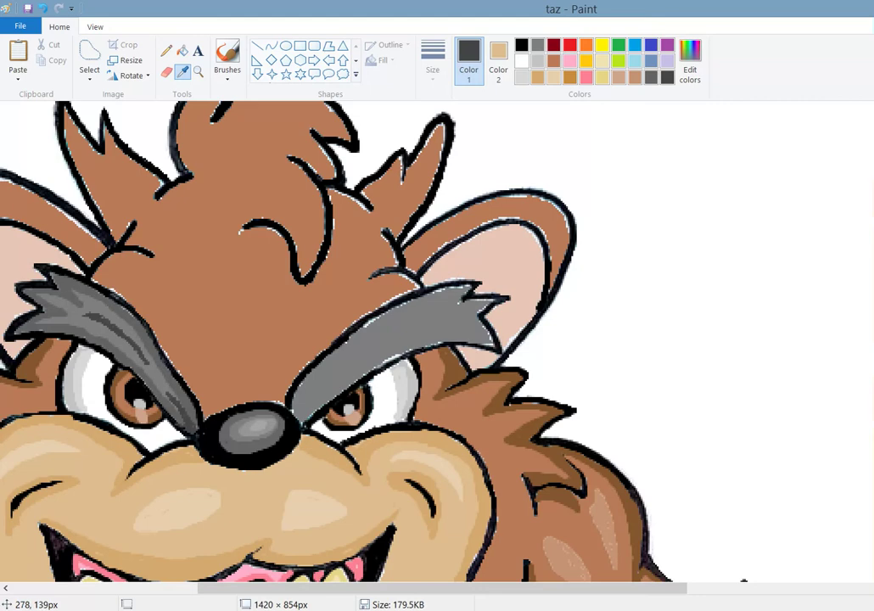
{"action": "left_click", "coordinate": [228, 59]}
{"action": "left_click", "coordinate": [433, 59]}
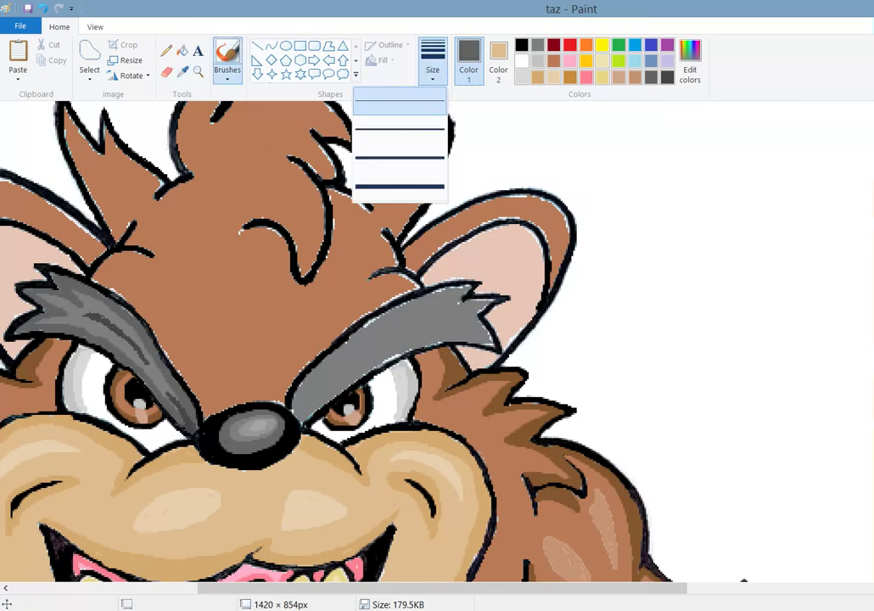
{"action": "left_click", "coordinate": [399, 129]}
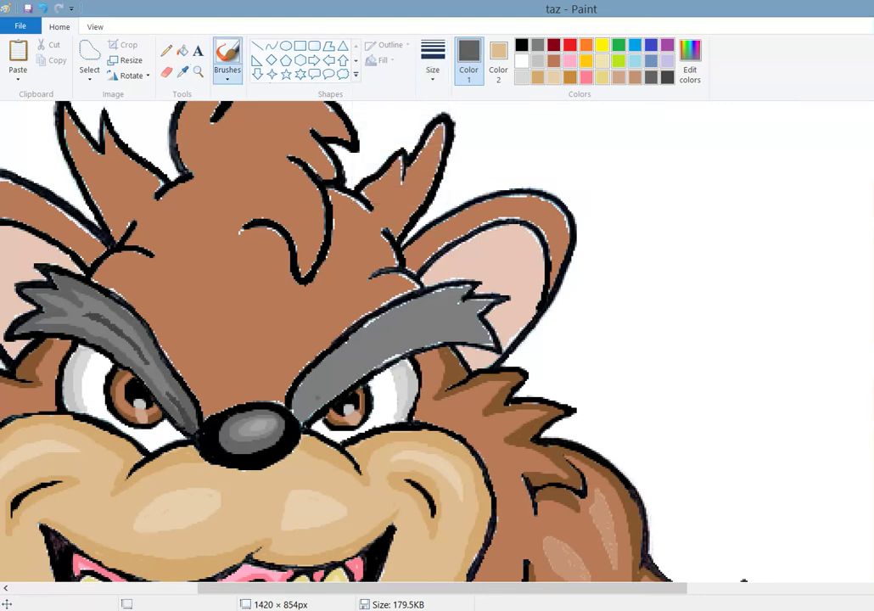
{"action": "mouse_move", "coordinate": [245, 332]}
{"action": "left_mouse_down"}
{"action": "mouse_move", "coordinate": [308, 288]}
{"action": "mouse_move", "coordinate": [367, 273]}
{"action": "left_mouse_up"}
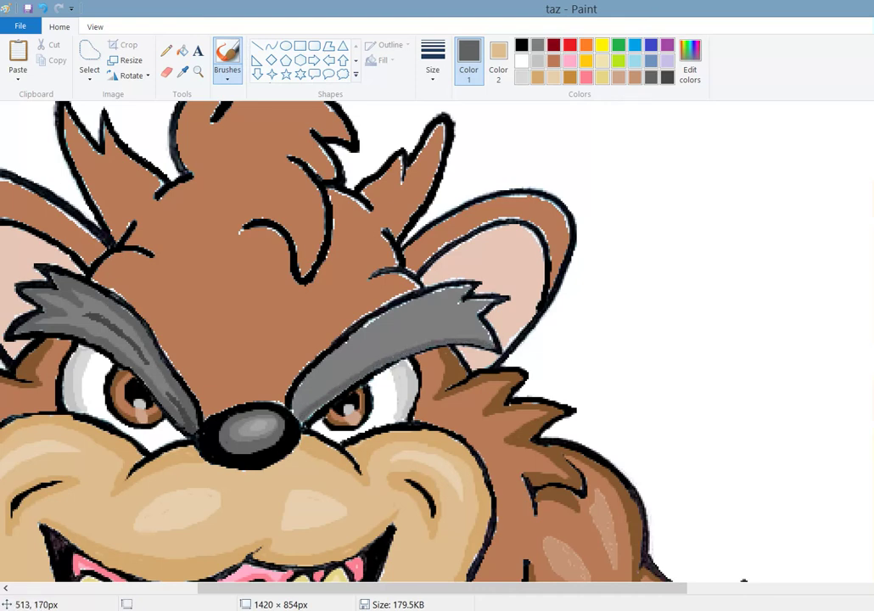
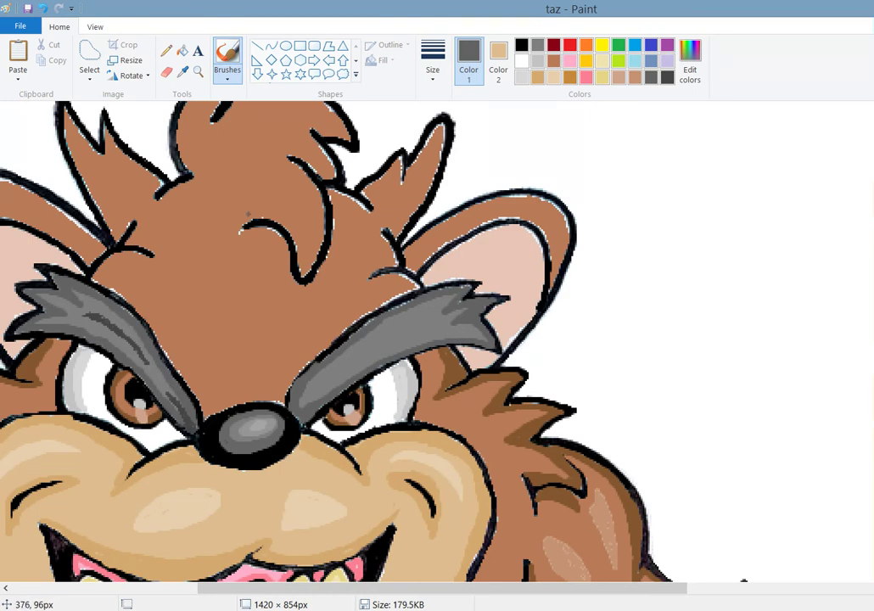
Sample the dark streak grey and paint fine streaks inside the eyebrow on the drawing's right side with the thinnest brush size.
{"action": "left_click", "coordinate": [182, 72]}
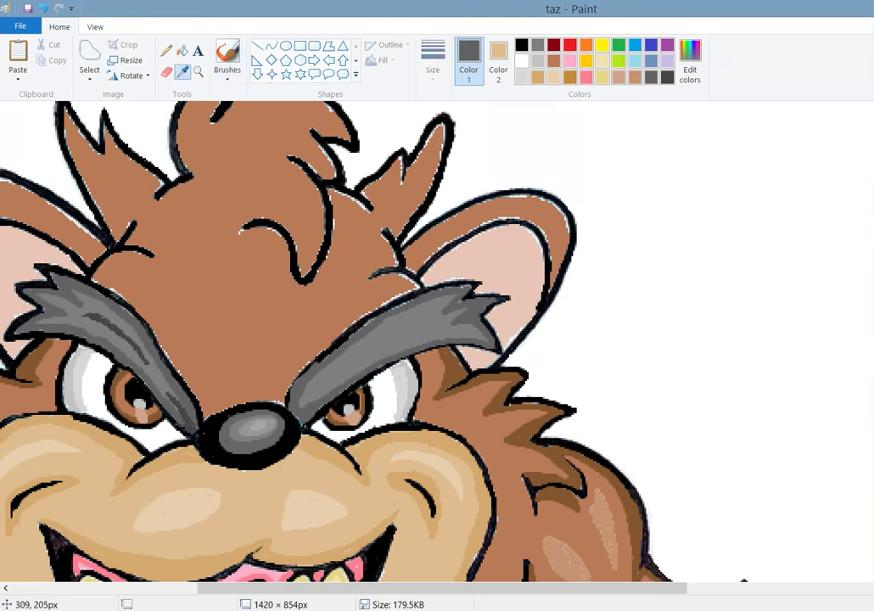
{"action": "left_click", "coordinate": [242, 227]}
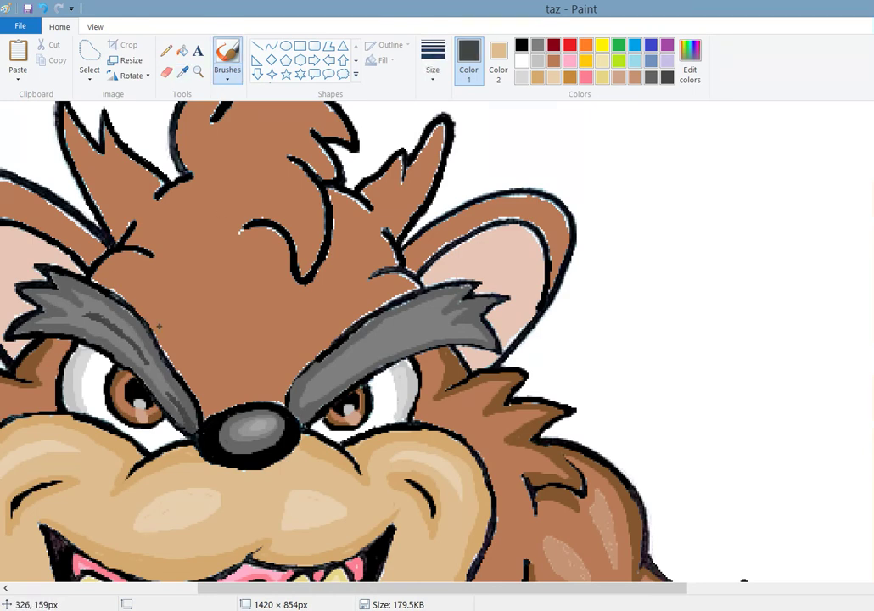
{"action": "left_click", "coordinate": [433, 64]}
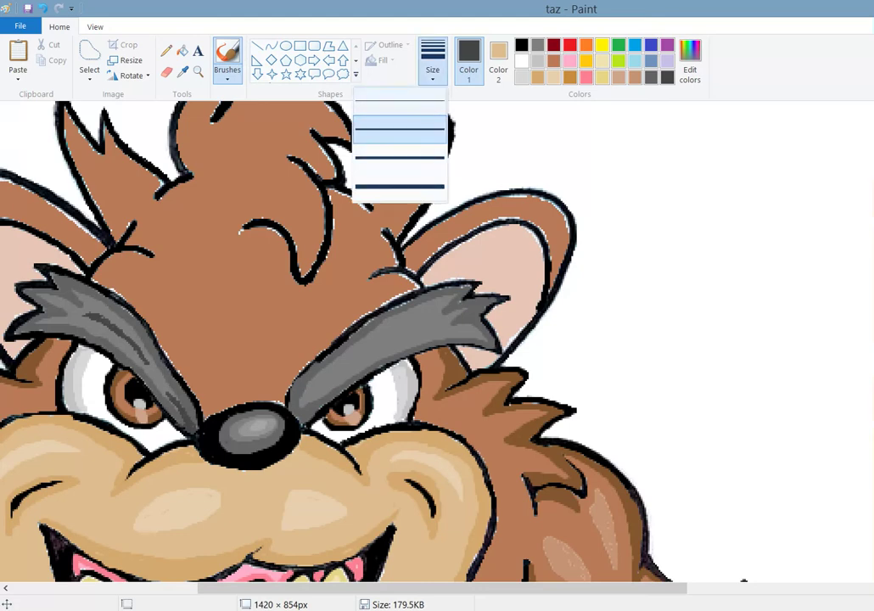
{"action": "left_click", "coordinate": [399, 103]}
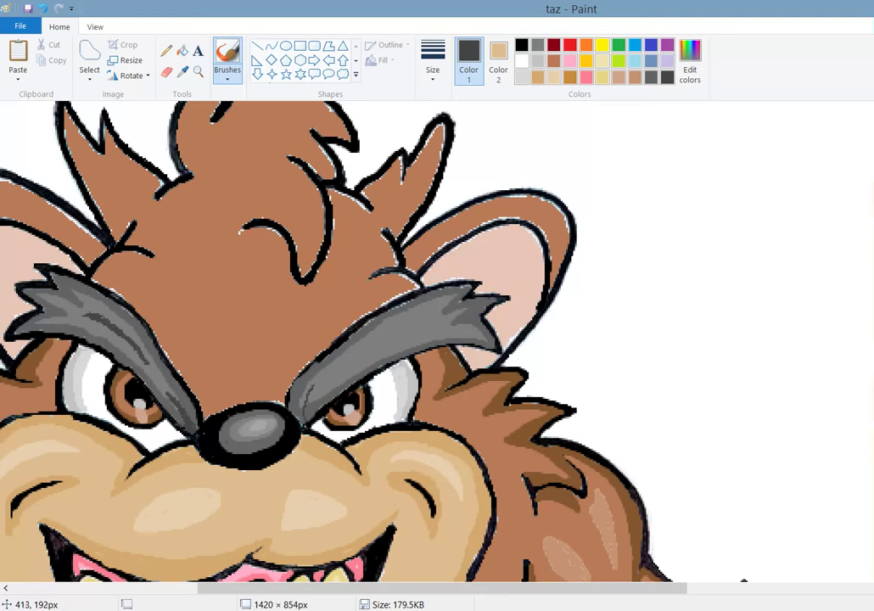
{"action": "left_click_drag", "start_coordinate": [245, 317], "coordinate": [241, 324]}
{"action": "left_click_drag", "start_coordinate": [245, 333], "coordinate": [254, 311]}
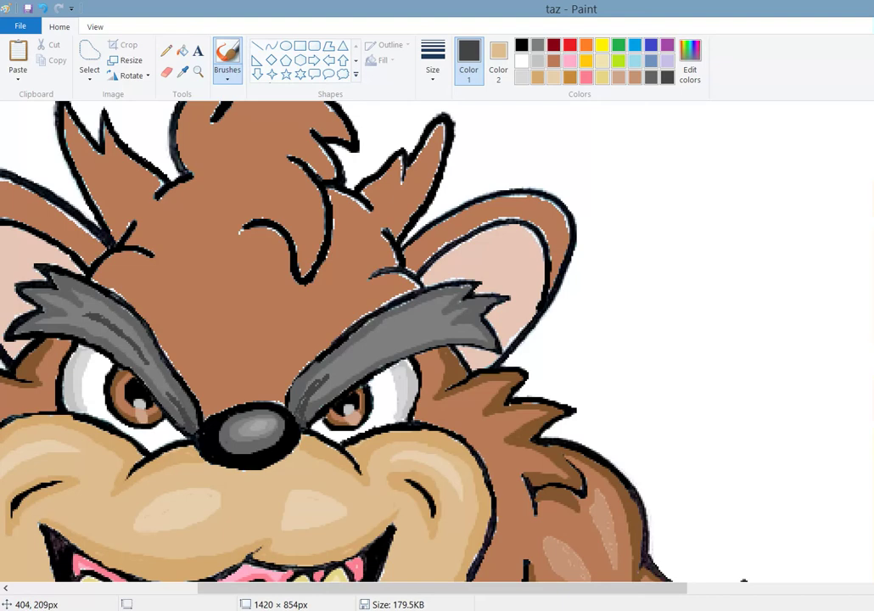
{"action": "left_click_drag", "start_coordinate": [253, 312], "coordinate": [259, 308]}
{"action": "mouse_move", "coordinate": [308, 273]}
{"action": "left_mouse_down"}
{"action": "mouse_move", "coordinate": [344, 259]}
{"action": "mouse_move", "coordinate": [292, 286]}
{"action": "mouse_move", "coordinate": [347, 258]}
{"action": "mouse_move", "coordinate": [313, 271]}
{"action": "mouse_move", "coordinate": [327, 260]}
{"action": "left_mouse_up"}
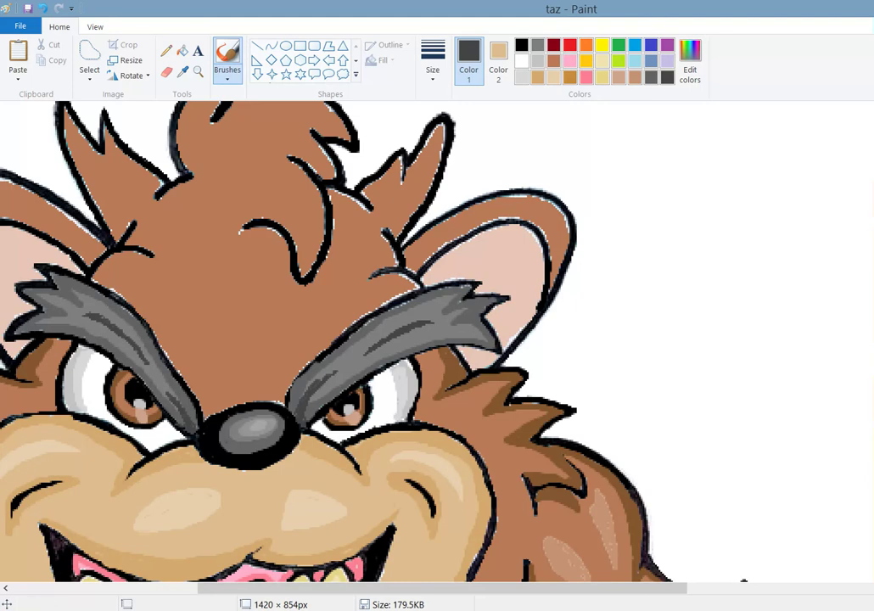
Sample the eyebrow's base grey as the brush colour with the thinnest brush size.
{"action": "left_click", "coordinate": [183, 71]}
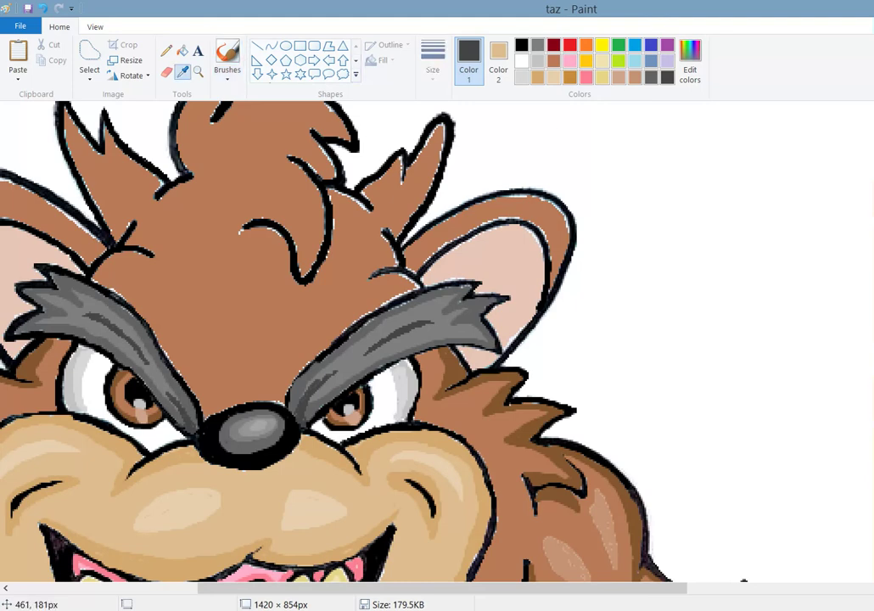
{"action": "left_click", "coordinate": [124, 320]}
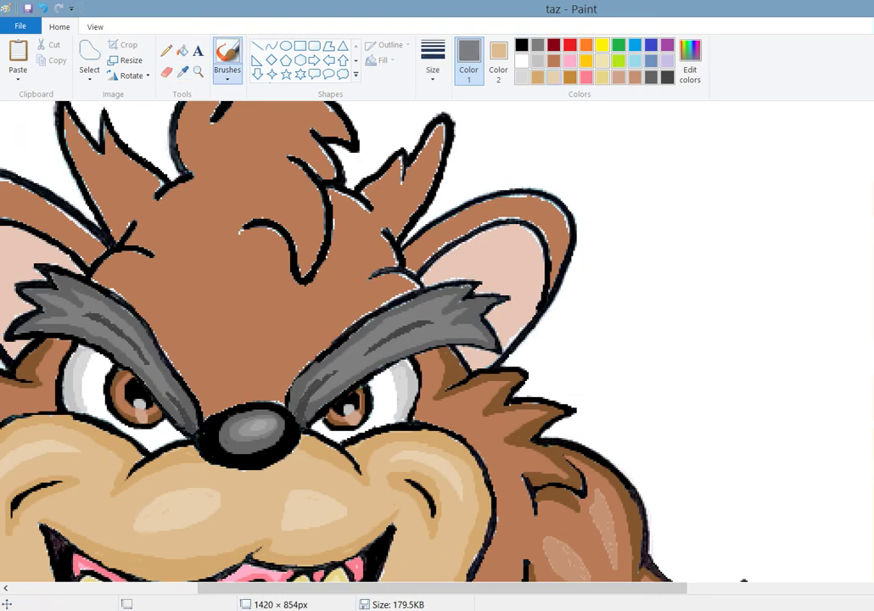
{"action": "left_click", "coordinate": [432, 63]}
{"action": "left_click", "coordinate": [399, 103]}
Sample the dark brown fur shading and paint a frown crease above the nose beside the eyebrow on the drawing's left side.
{"action": "left_click", "coordinate": [183, 71]}
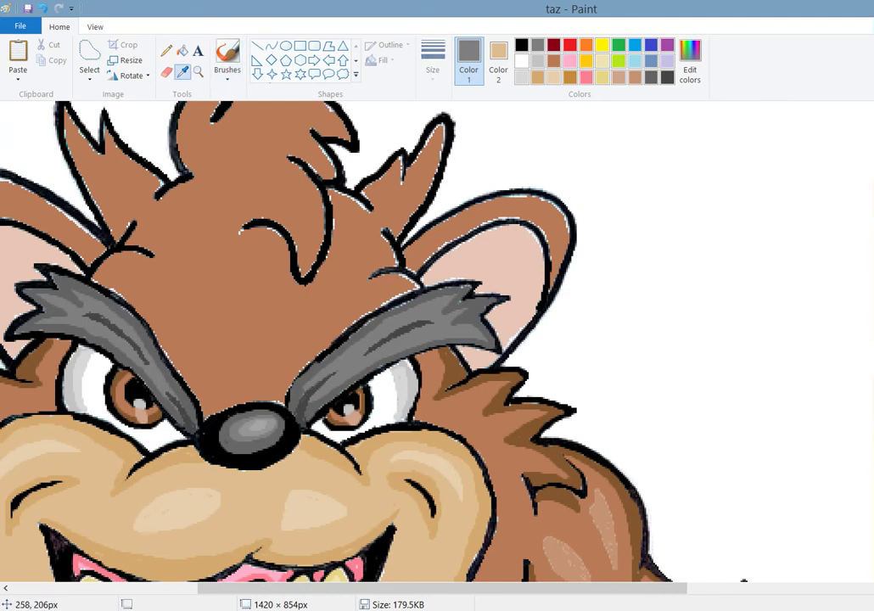
{"action": "left_click", "coordinate": [46, 376]}
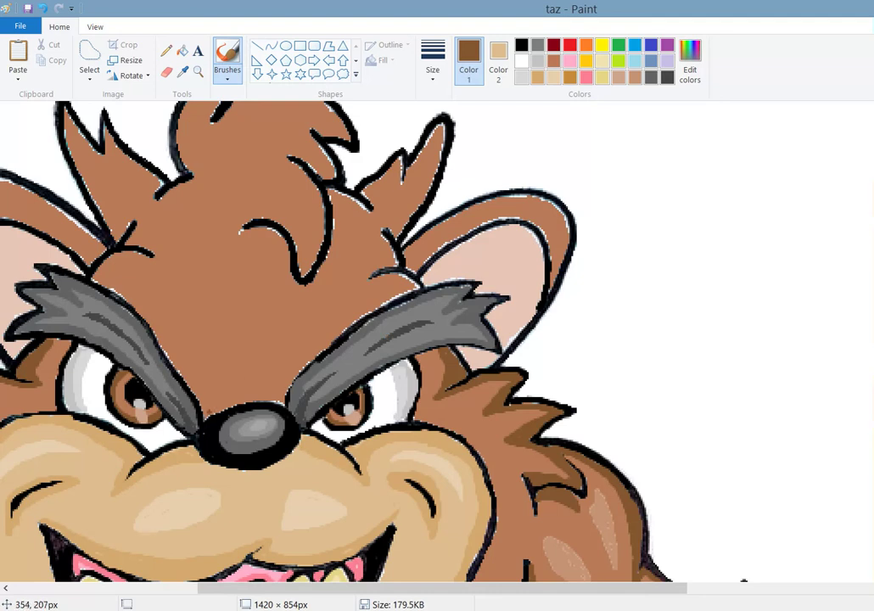
{"action": "mouse_move", "coordinate": [169, 331]}
{"action": "left_mouse_down"}
{"action": "mouse_move", "coordinate": [175, 294]}
{"action": "mouse_move", "coordinate": [164, 275]}
{"action": "left_mouse_up"}
{"action": "left_click_drag", "start_coordinate": [204, 341], "coordinate": [212, 399]}
{"action": "left_click_drag", "start_coordinate": [178, 331], "coordinate": [178, 305]}
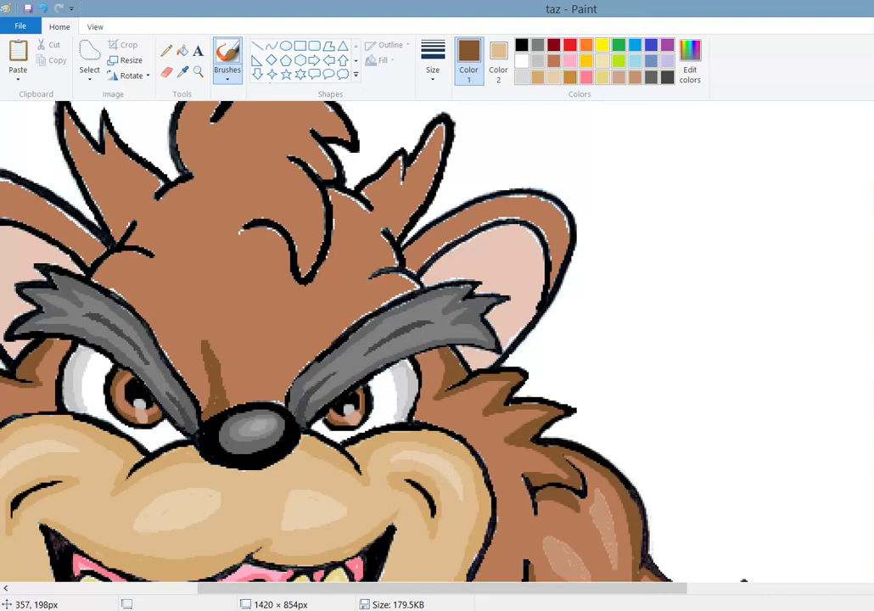
{"action": "left_click_drag", "start_coordinate": [183, 328], "coordinate": [179, 303]}
Sample the base fur brown as the secondary colour, refine that crease, and paint a matching dark brown crease on the other side.
{"action": "left_click", "coordinate": [183, 72]}
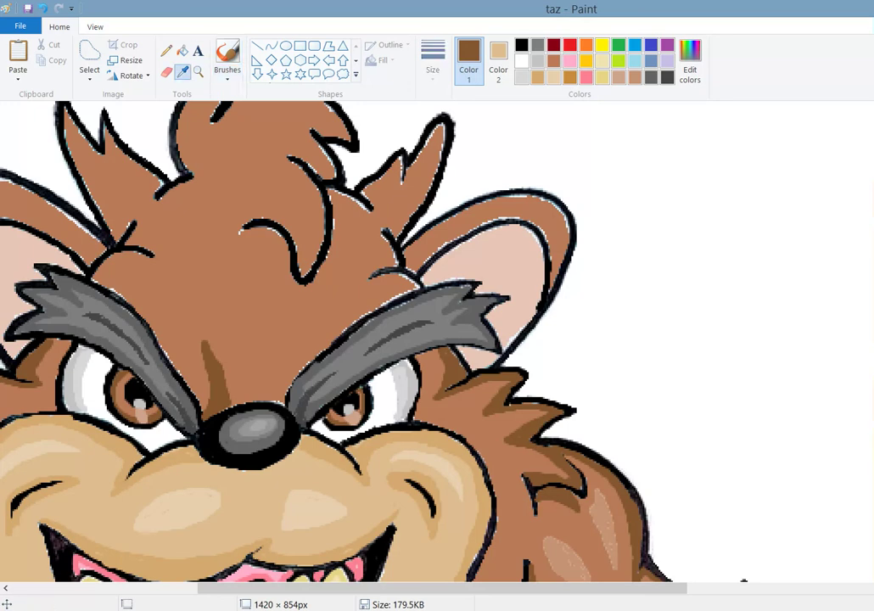
{"action": "right_click", "coordinate": [186, 292]}
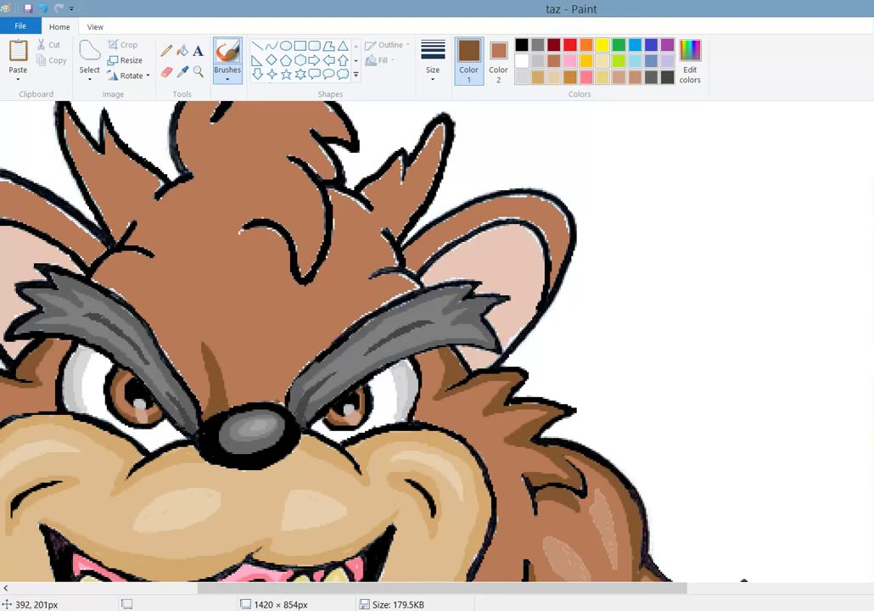
{"action": "mouse_move", "coordinate": [221, 318]}
{"action": "left_mouse_down"}
{"action": "mouse_move", "coordinate": [224, 295]}
{"action": "mouse_move", "coordinate": [247, 267]}
{"action": "mouse_move", "coordinate": [220, 320]}
{"action": "left_mouse_up"}
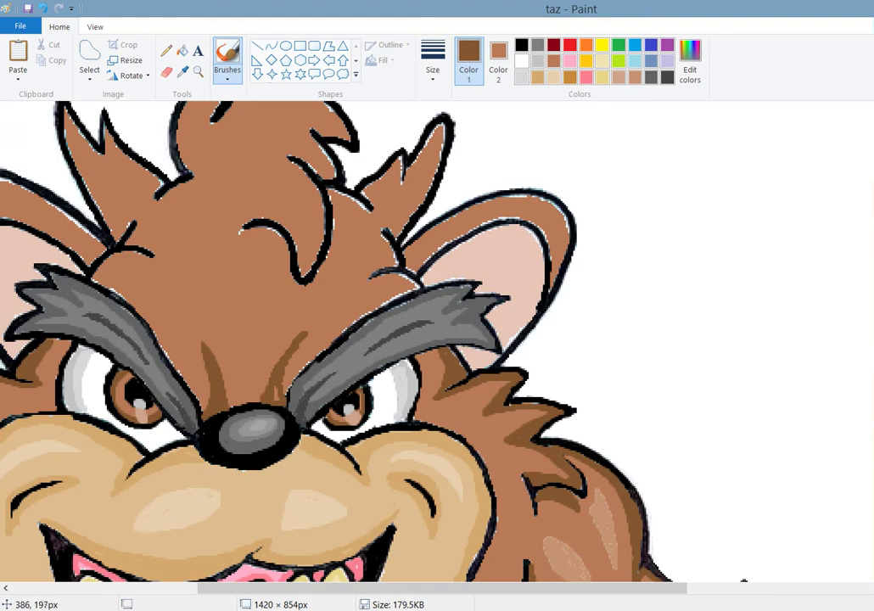
{"action": "mouse_move", "coordinate": [213, 317]}
{"action": "left_mouse_down"}
{"action": "mouse_move", "coordinate": [219, 299]}
{"action": "mouse_move", "coordinate": [221, 314]}
{"action": "left_mouse_up"}
Shade under the short brow line above the eyebrow on the drawing's right side in dark brown.
{"action": "left_click_drag", "start_coordinate": [353, 290], "coordinate": [387, 275]}
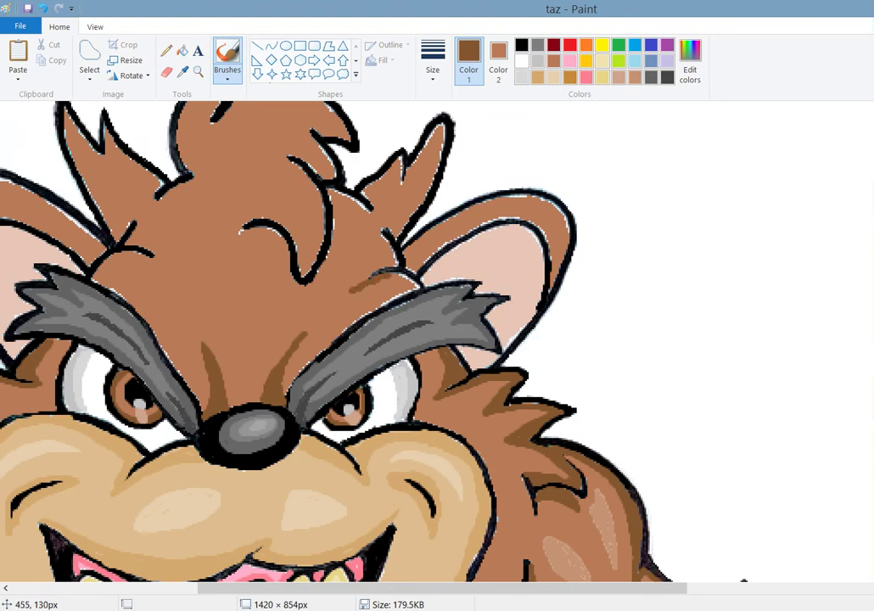
{"action": "left_click_drag", "start_coordinate": [315, 221], "coordinate": [328, 225]}
{"action": "left_click_drag", "start_coordinate": [316, 238], "coordinate": [338, 231]}
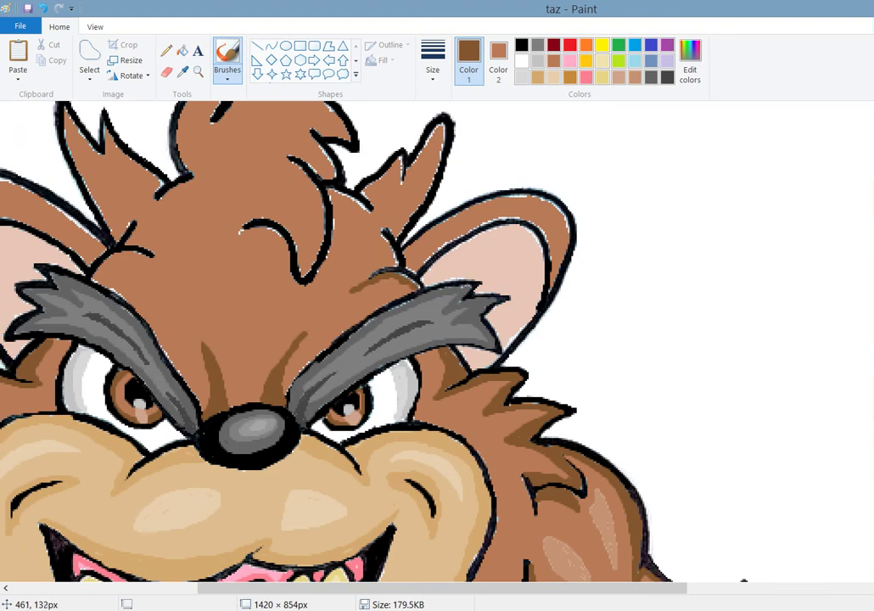
{"action": "mouse_move", "coordinate": [323, 230]}
{"action": "left_mouse_down"}
{"action": "mouse_move", "coordinate": [329, 234]}
{"action": "mouse_move", "coordinate": [309, 225]}
{"action": "left_mouse_up"}
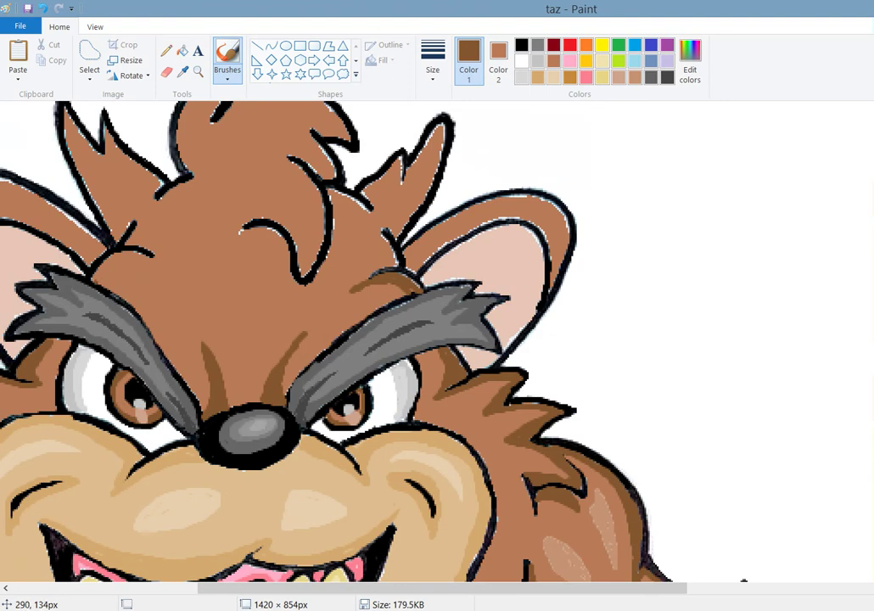
Shade around the forehead lines above the eyebrow on the drawing's left side and deepen the matching shading on the right in dark brown.
{"action": "mouse_move", "coordinate": [87, 267]}
{"action": "left_mouse_down"}
{"action": "mouse_move", "coordinate": [119, 255]}
{"action": "mouse_move", "coordinate": [142, 273]}
{"action": "left_mouse_up"}
{"action": "mouse_move", "coordinate": [133, 222]}
{"action": "left_mouse_down"}
{"action": "mouse_move", "coordinate": [108, 212]}
{"action": "mouse_move", "coordinate": [77, 223]}
{"action": "left_mouse_up"}
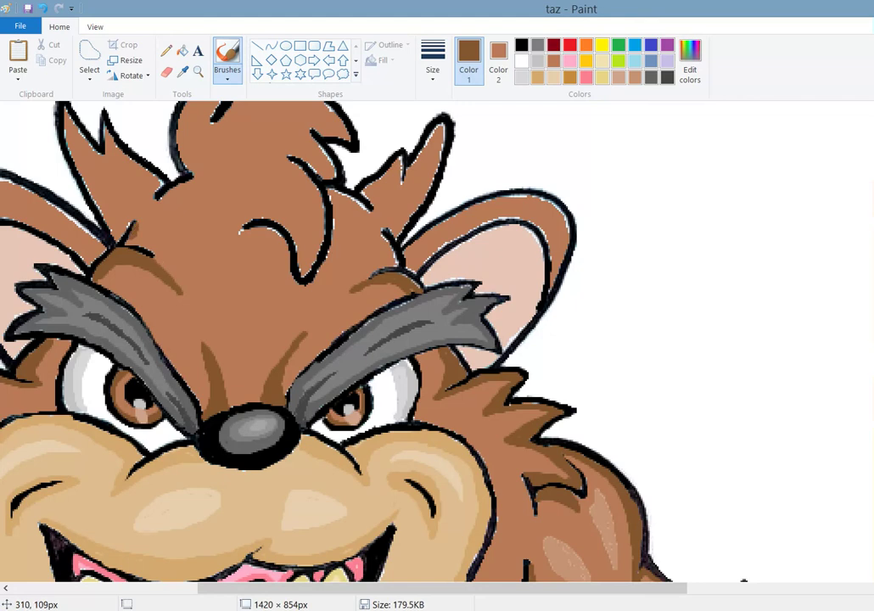
{"action": "left_click_drag", "start_coordinate": [119, 200], "coordinate": [154, 252]}
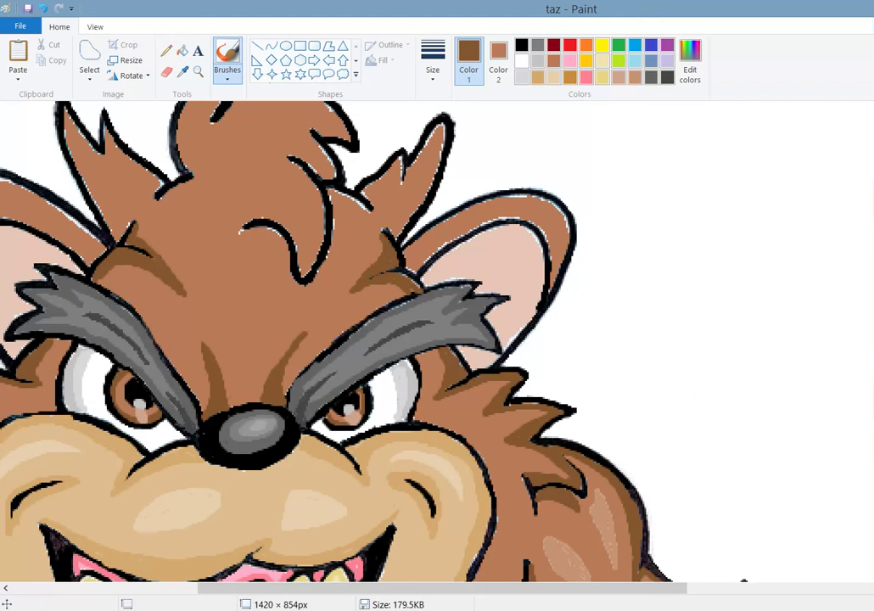
Switch to the light brown highlight colour and paint curved highlights on the forehead just above both eyebrows.
{"action": "left_click", "coordinate": [182, 71]}
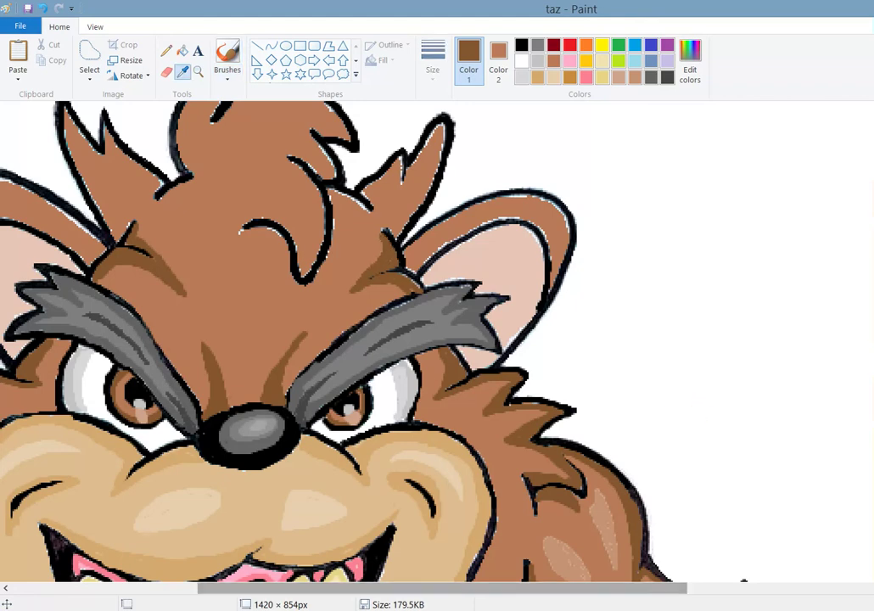
{"action": "left_click", "coordinate": [255, 298]}
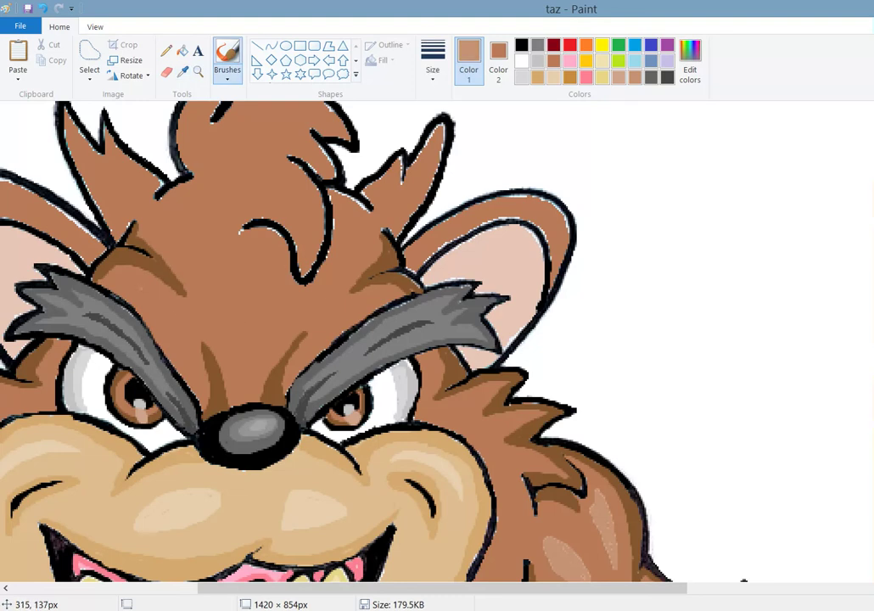
{"action": "mouse_move", "coordinate": [112, 231]}
{"action": "left_mouse_down"}
{"action": "mouse_move", "coordinate": [141, 276]}
{"action": "mouse_move", "coordinate": [115, 232]}
{"action": "mouse_move", "coordinate": [93, 226]}
{"action": "mouse_move", "coordinate": [129, 245]}
{"action": "left_mouse_up"}
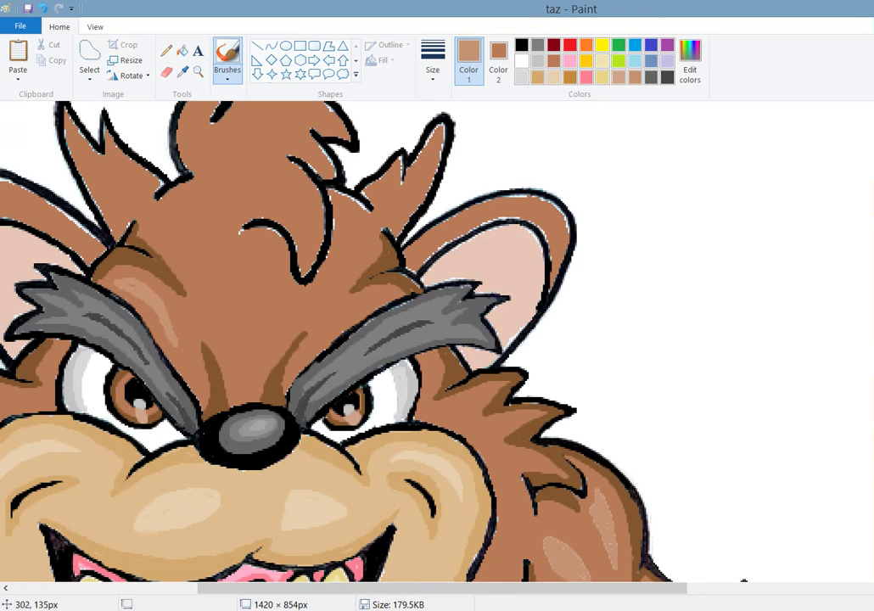
{"action": "left_click_drag", "start_coordinate": [106, 227], "coordinate": [142, 269]}
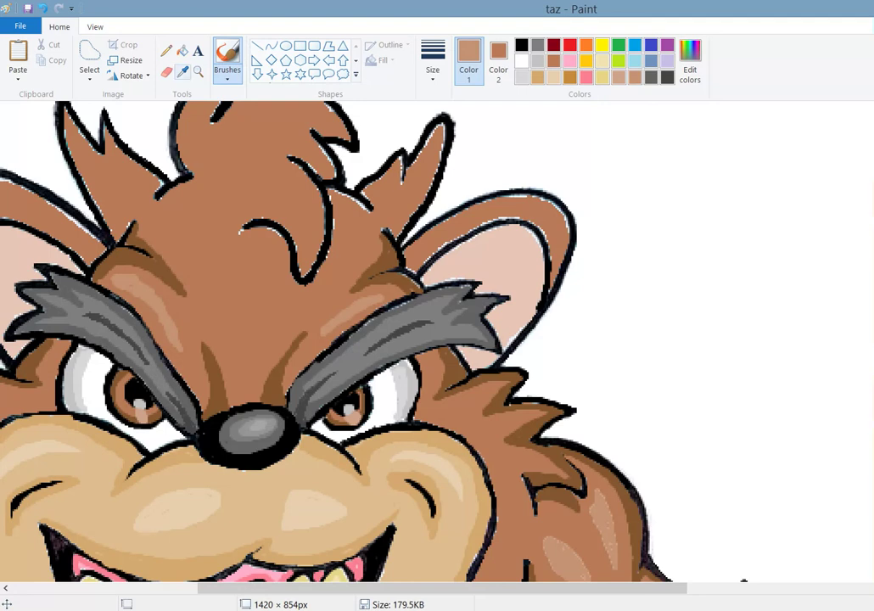
Sample the dark brown forehead shading and paint a shadow under the hair curl in the middle of the forehead.
{"action": "left_click", "coordinate": [182, 71]}
{"action": "left_click", "coordinate": [130, 215]}
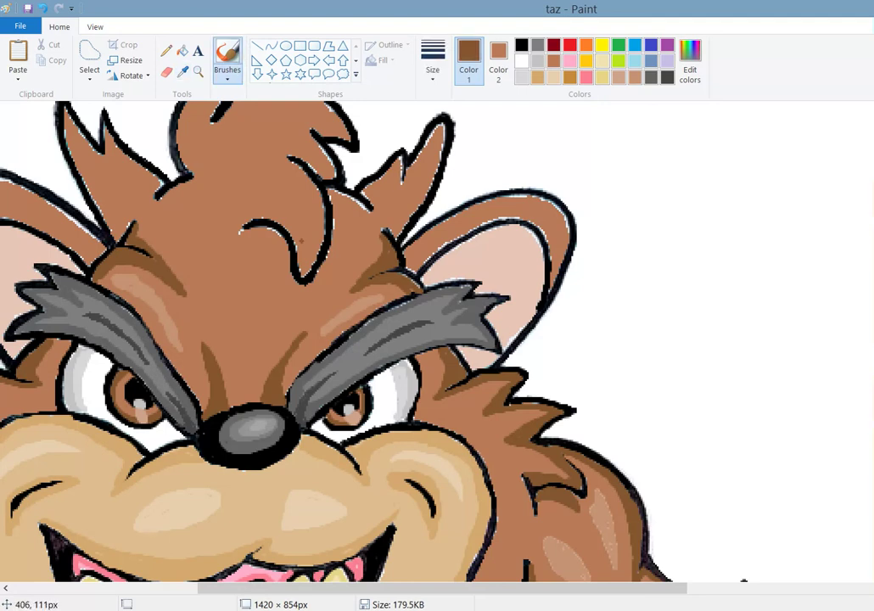
{"action": "left_click_drag", "start_coordinate": [250, 229], "coordinate": [257, 247]}
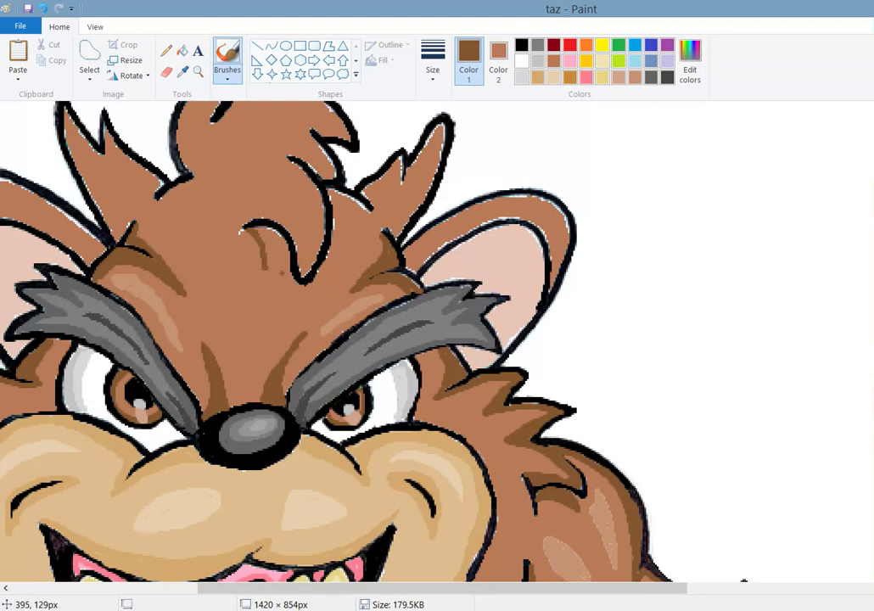
{"action": "key", "text": "ctrl+z"}
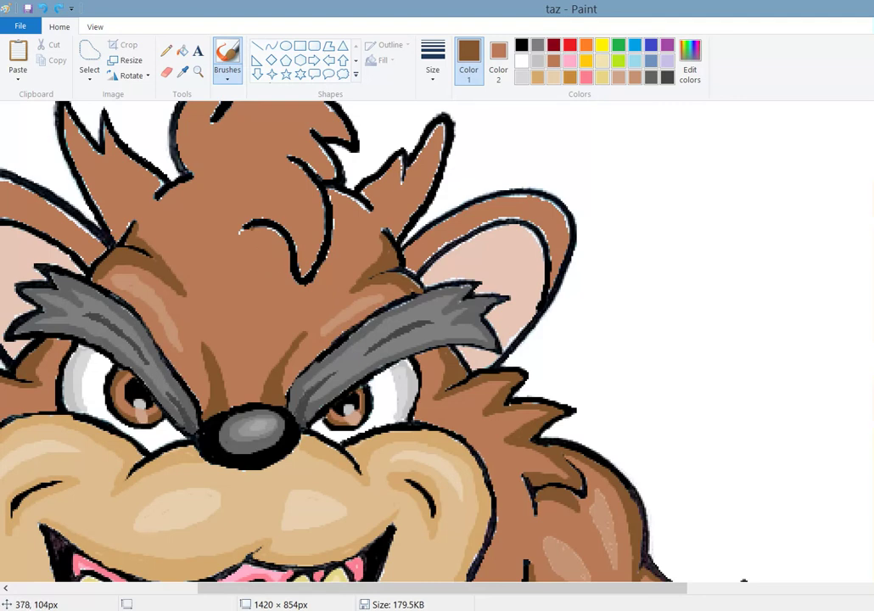
{"action": "mouse_move", "coordinate": [205, 185]}
{"action": "left_mouse_down"}
{"action": "mouse_move", "coordinate": [222, 197]}
{"action": "mouse_move", "coordinate": [226, 223]}
{"action": "mouse_move", "coordinate": [239, 226]}
{"action": "mouse_move", "coordinate": [225, 189]}
{"action": "mouse_move", "coordinate": [213, 201]}
{"action": "left_mouse_up"}
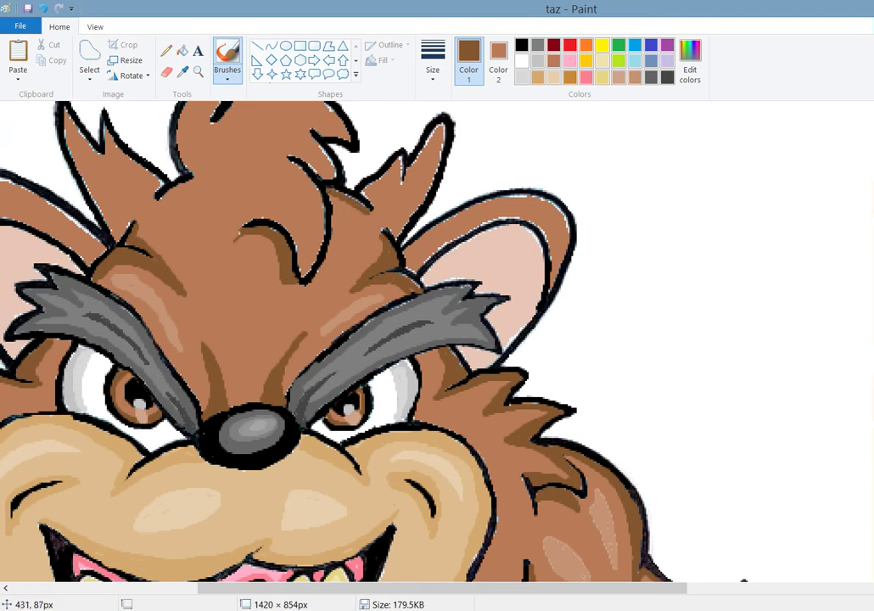
Shade the edges of the pointed hair tuft and the outer ear rim on the drawing's right side in dark brown.
{"action": "left_click_drag", "start_coordinate": [291, 153], "coordinate": [303, 175]}
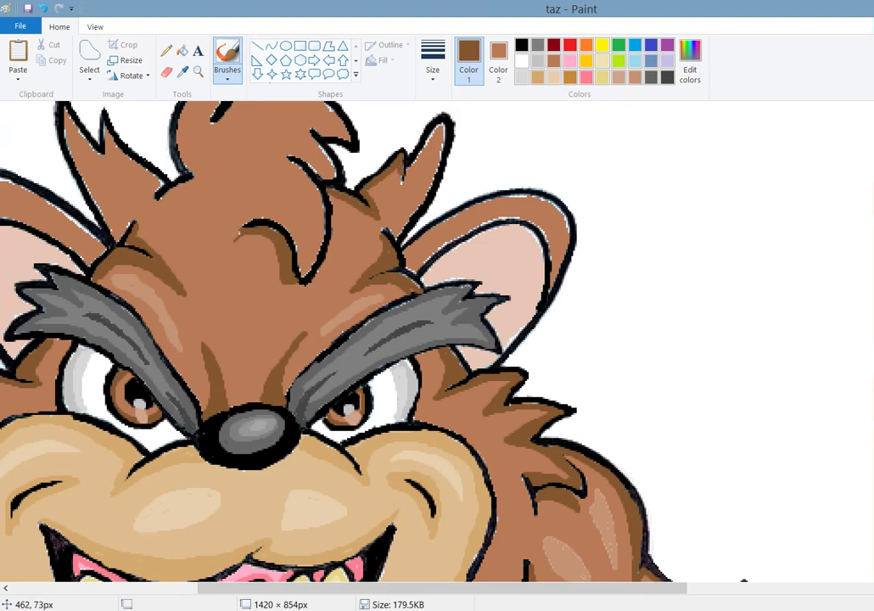
{"action": "mouse_move", "coordinate": [322, 143]}
{"action": "left_mouse_down"}
{"action": "mouse_move", "coordinate": [323, 154]}
{"action": "mouse_move", "coordinate": [354, 101]}
{"action": "mouse_move", "coordinate": [337, 161]}
{"action": "mouse_move", "coordinate": [312, 179]}
{"action": "mouse_move", "coordinate": [320, 186]}
{"action": "mouse_move", "coordinate": [346, 155]}
{"action": "mouse_move", "coordinate": [357, 106]}
{"action": "mouse_move", "coordinate": [360, 192]}
{"action": "mouse_move", "coordinate": [329, 191]}
{"action": "mouse_move", "coordinate": [329, 199]}
{"action": "mouse_move", "coordinate": [410, 151]}
{"action": "mouse_move", "coordinate": [440, 162]}
{"action": "mouse_move", "coordinate": [391, 164]}
{"action": "mouse_move", "coordinate": [331, 191]}
{"action": "mouse_move", "coordinate": [336, 210]}
{"action": "mouse_move", "coordinate": [367, 187]}
{"action": "mouse_move", "coordinate": [431, 177]}
{"action": "mouse_move", "coordinate": [374, 195]}
{"action": "mouse_move", "coordinate": [379, 186]}
{"action": "left_mouse_up"}
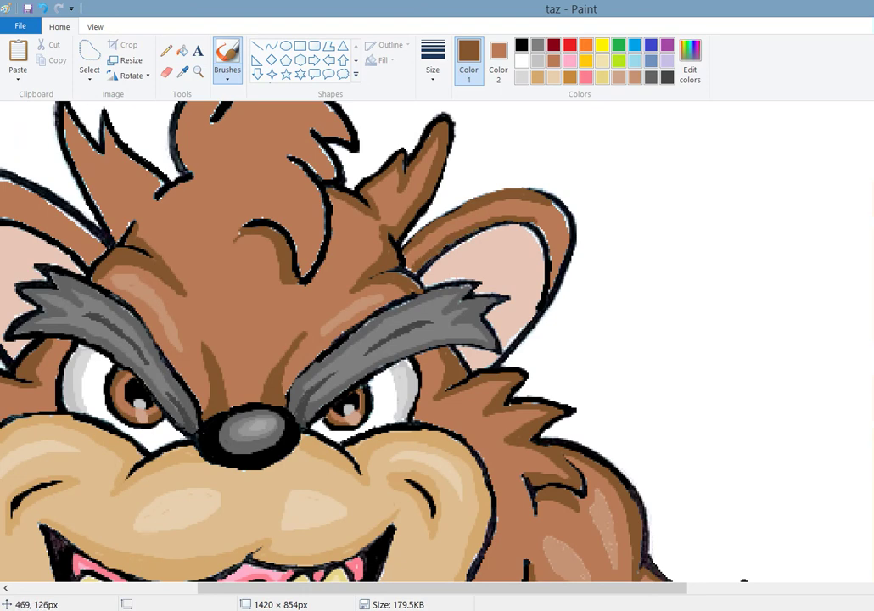
{"action": "mouse_move", "coordinate": [344, 217]}
{"action": "left_mouse_down"}
{"action": "mouse_move", "coordinate": [499, 183]}
{"action": "mouse_move", "coordinate": [440, 189]}
{"action": "left_mouse_up"}
{"action": "mouse_move", "coordinate": [441, 236]}
{"action": "left_mouse_down"}
{"action": "mouse_move", "coordinate": [442, 200]}
{"action": "mouse_move", "coordinate": [427, 178]}
{"action": "mouse_move", "coordinate": [448, 170]}
{"action": "mouse_move", "coordinate": [450, 214]}
{"action": "left_mouse_up"}
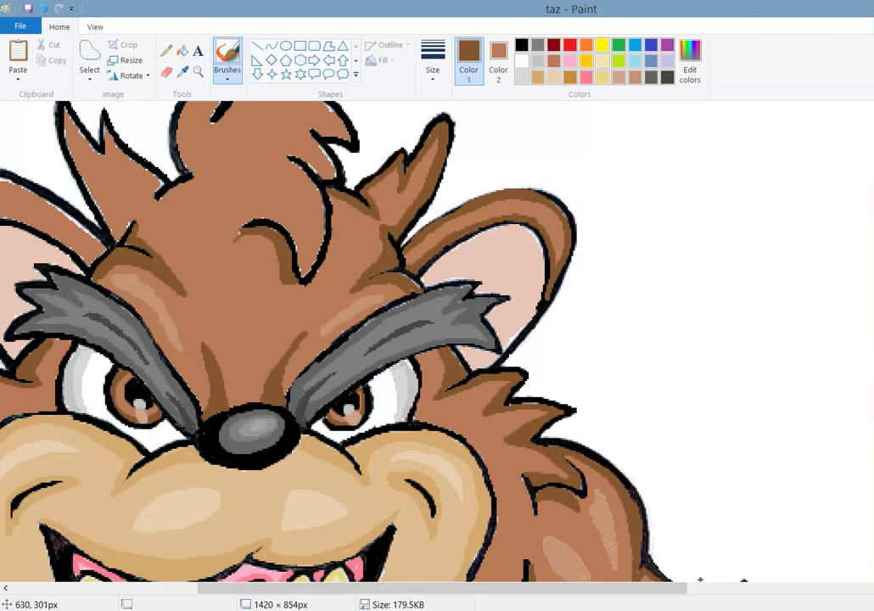
Shade the outer ear rim on the drawing's left side in dark brown, undoing the stray stroke across the ear.
{"action": "scroll", "coordinate": [437, 339], "scroll_direction": "left", "scroll_amount": 5}
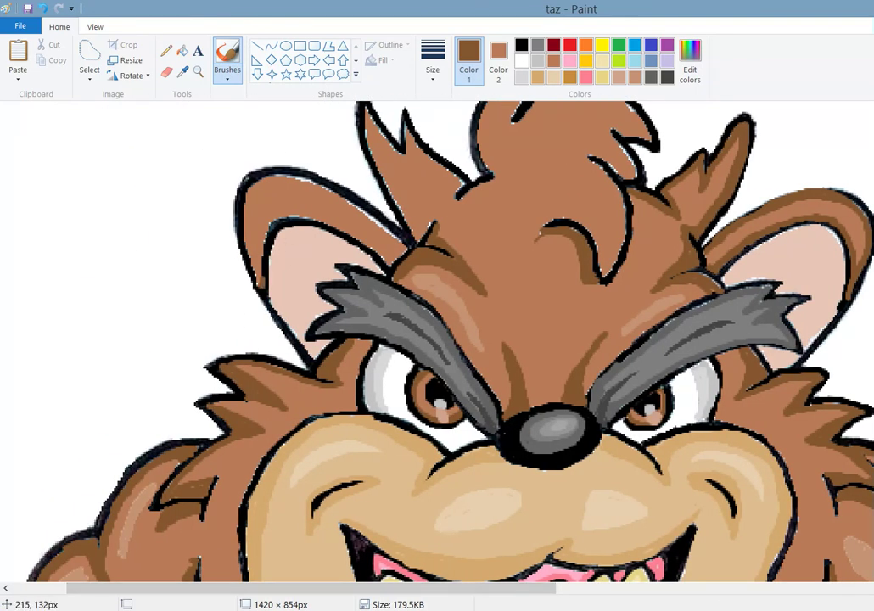
{"action": "left_click_drag", "start_coordinate": [267, 210], "coordinate": [216, 189]}
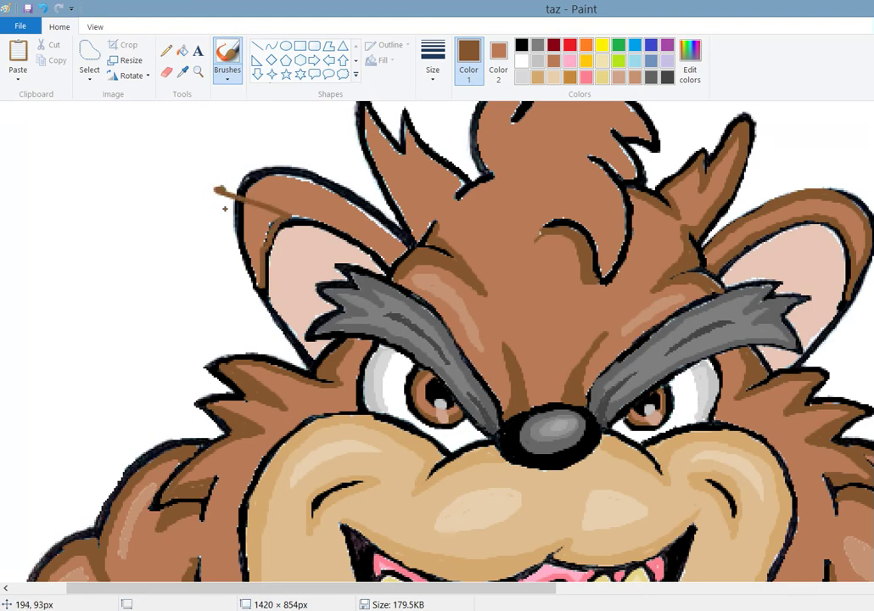
{"action": "key", "text": "ctrl+z"}
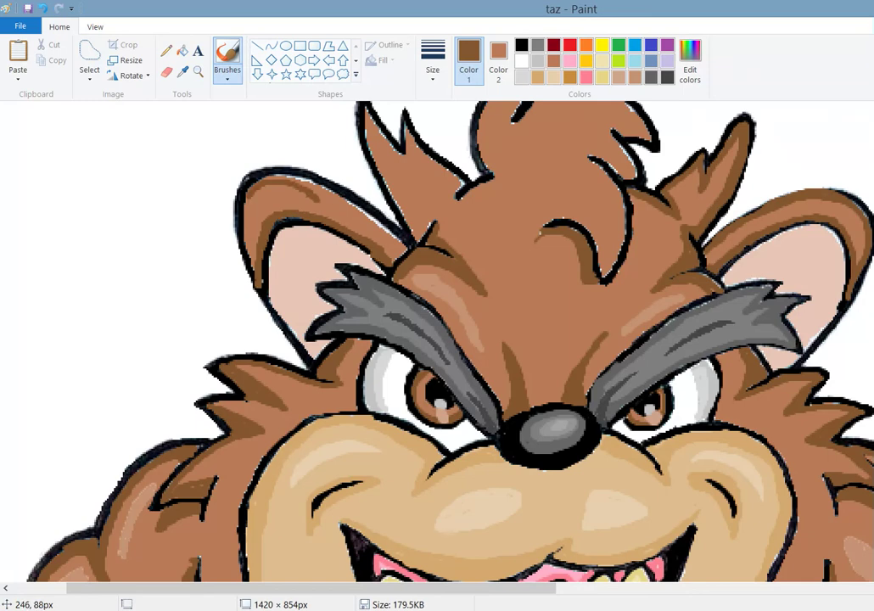
{"action": "mouse_move", "coordinate": [292, 176]}
{"action": "left_mouse_down"}
{"action": "mouse_move", "coordinate": [329, 202]}
{"action": "mouse_move", "coordinate": [228, 135]}
{"action": "mouse_move", "coordinate": [200, 132]}
{"action": "mouse_move", "coordinate": [262, 156]}
{"action": "mouse_move", "coordinate": [232, 156]}
{"action": "mouse_move", "coordinate": [303, 173]}
{"action": "mouse_move", "coordinate": [284, 170]}
{"action": "left_mouse_up"}
Shade the pointed hair tuft on the drawing's left side and the edges of the central hair curl in dark brown.
{"action": "mouse_move", "coordinate": [234, 148]}
{"action": "left_mouse_down"}
{"action": "mouse_move", "coordinate": [200, 168]}
{"action": "mouse_move", "coordinate": [205, 211]}
{"action": "left_mouse_up"}
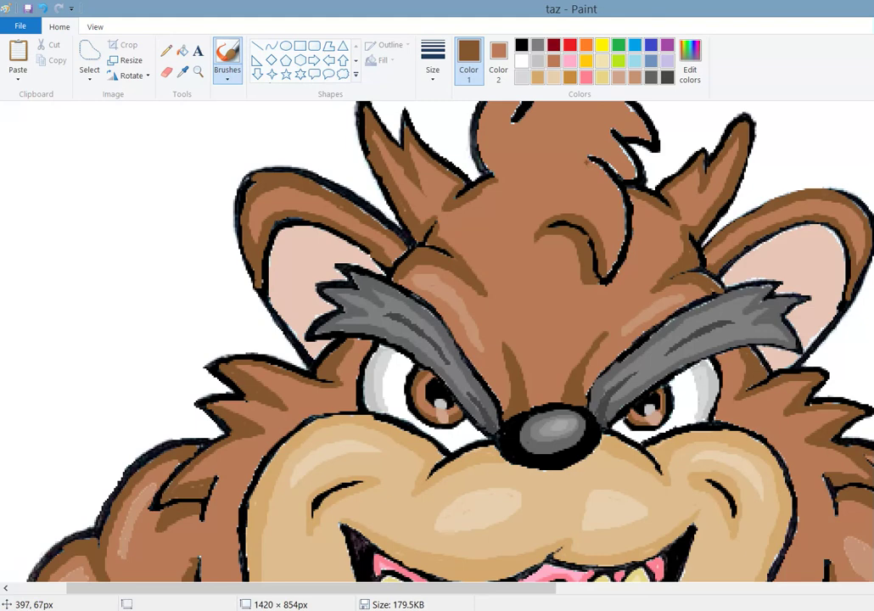
{"action": "left_click_drag", "start_coordinate": [497, 154], "coordinate": [492, 217]}
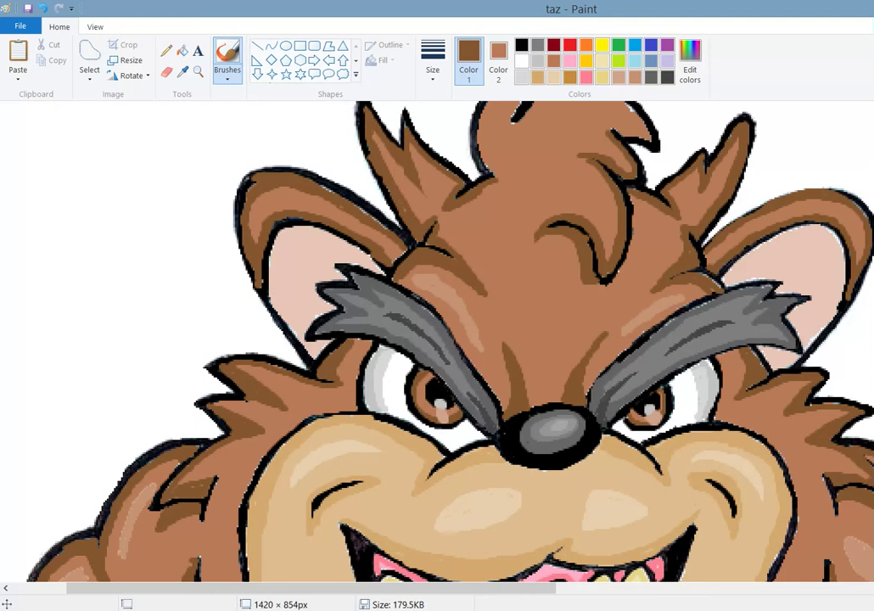
Sample the light brown highlight colour and paint highlight strokes along the central hair curl and its lower lock.
{"action": "scroll", "coordinate": [437, 339], "scroll_direction": "up", "scroll_amount": 2}
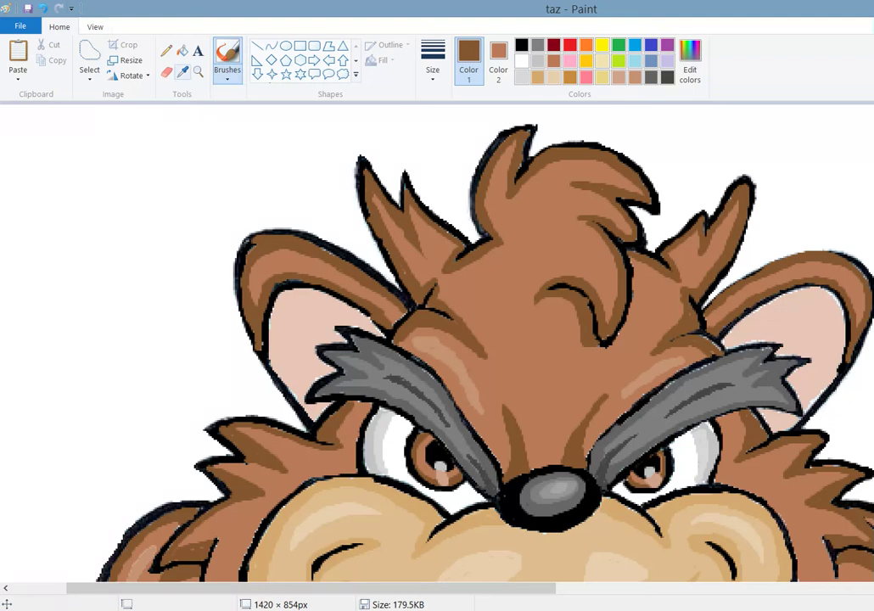
{"action": "left_click", "coordinate": [183, 71]}
{"action": "left_click", "coordinate": [262, 250]}
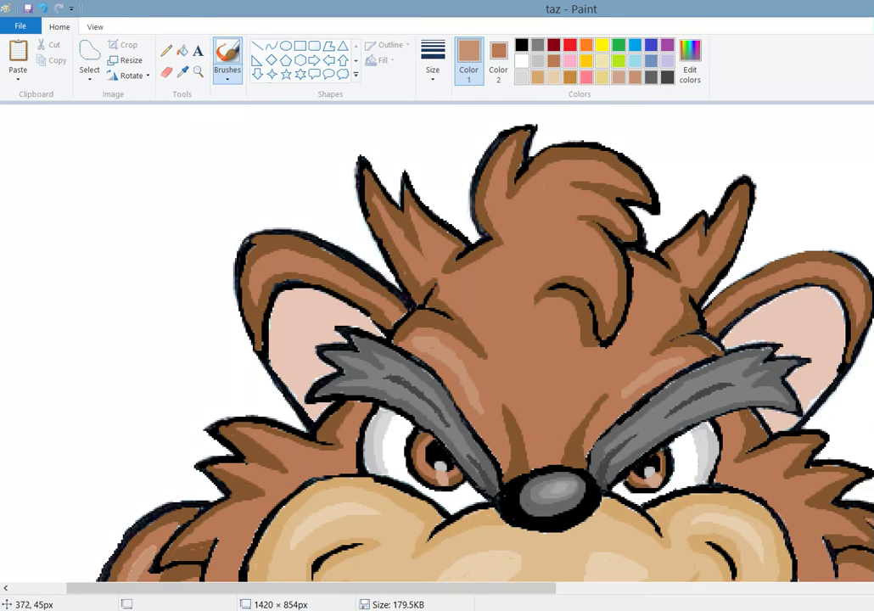
{"action": "left_click_drag", "start_coordinate": [536, 181], "coordinate": [579, 176]}
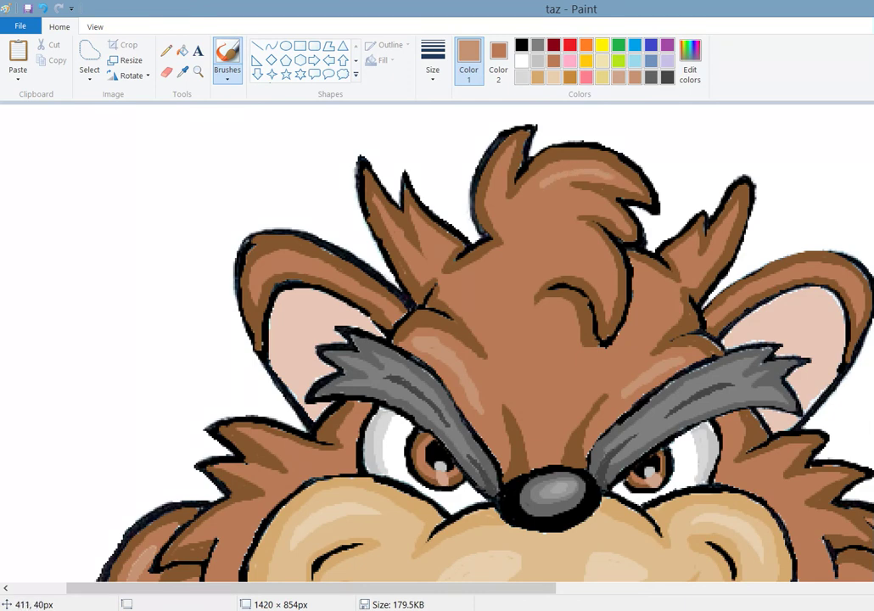
{"action": "left_click_drag", "start_coordinate": [492, 136], "coordinate": [446, 139]}
{"action": "mouse_move", "coordinate": [450, 164]}
{"action": "left_mouse_down"}
{"action": "mouse_move", "coordinate": [489, 166]}
{"action": "mouse_move", "coordinate": [465, 159]}
{"action": "mouse_move", "coordinate": [451, 167]}
{"action": "mouse_move", "coordinate": [463, 164]}
{"action": "left_mouse_up"}
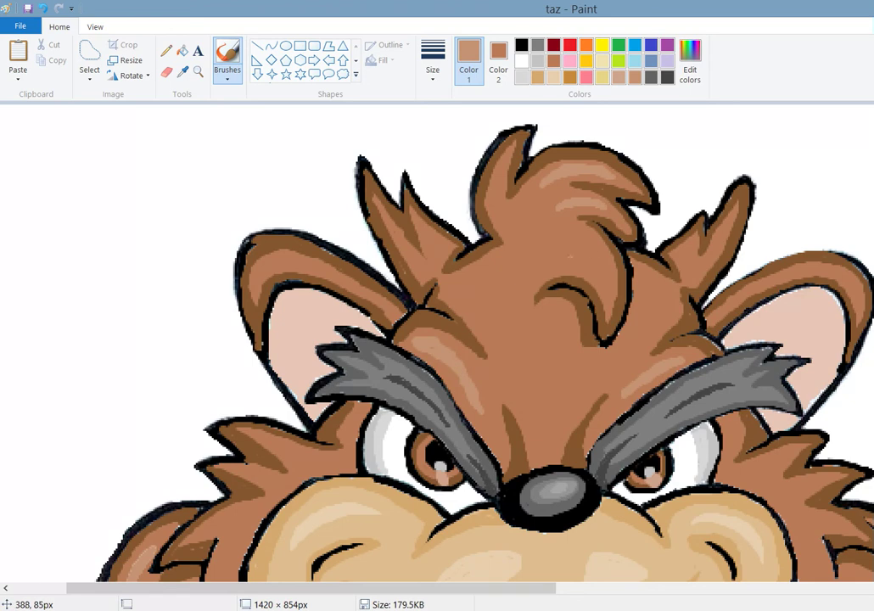
{"action": "mouse_move", "coordinate": [448, 201]}
{"action": "left_mouse_down"}
{"action": "mouse_move", "coordinate": [435, 208]}
{"action": "mouse_move", "coordinate": [464, 199]}
{"action": "mouse_move", "coordinate": [492, 224]}
{"action": "mouse_move", "coordinate": [458, 205]}
{"action": "mouse_move", "coordinate": [437, 214]}
{"action": "mouse_move", "coordinate": [447, 194]}
{"action": "mouse_move", "coordinate": [469, 194]}
{"action": "mouse_move", "coordinate": [447, 198]}
{"action": "left_mouse_up"}
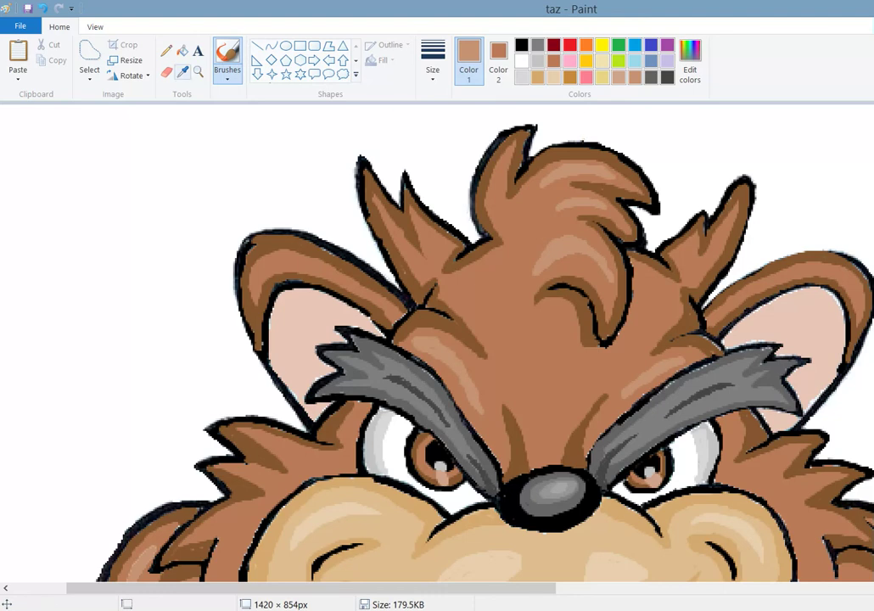
Sample the inner ear's pink and darken it to red 221, green 169, blue 147, adding it to the custom colours.
{"action": "left_click", "coordinate": [183, 71]}
{"action": "left_click", "coordinate": [470, 207]}
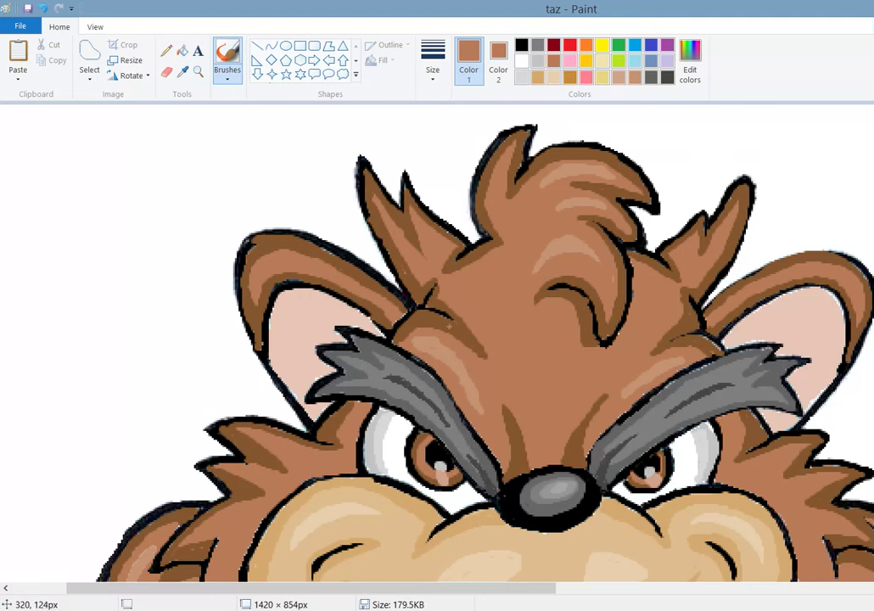
{"action": "left_click", "coordinate": [182, 71]}
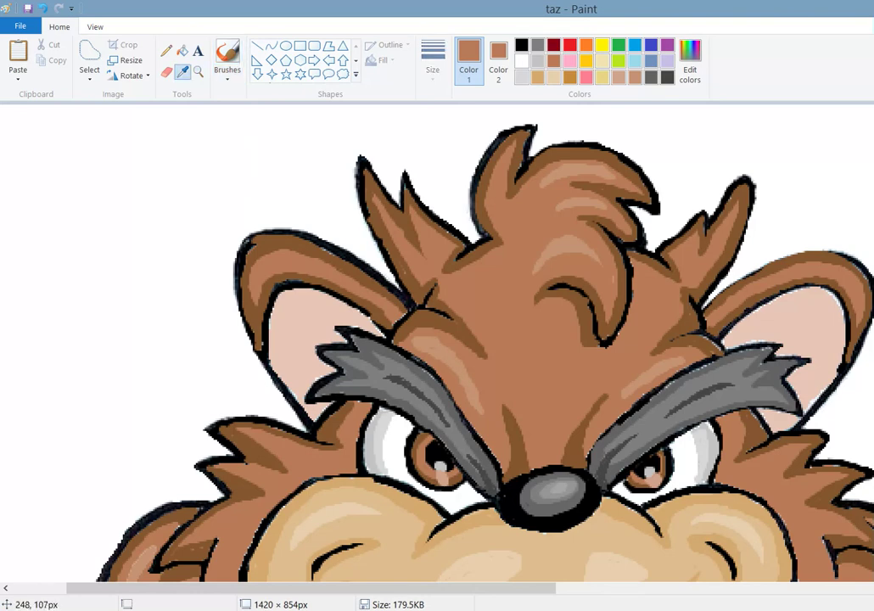
{"action": "left_click", "coordinate": [289, 331]}
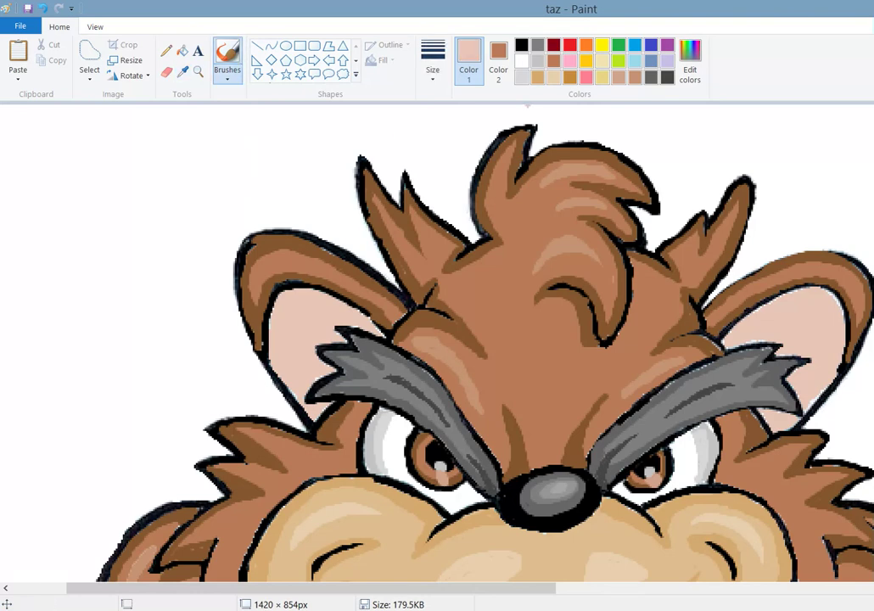
{"action": "left_click", "coordinate": [690, 64]}
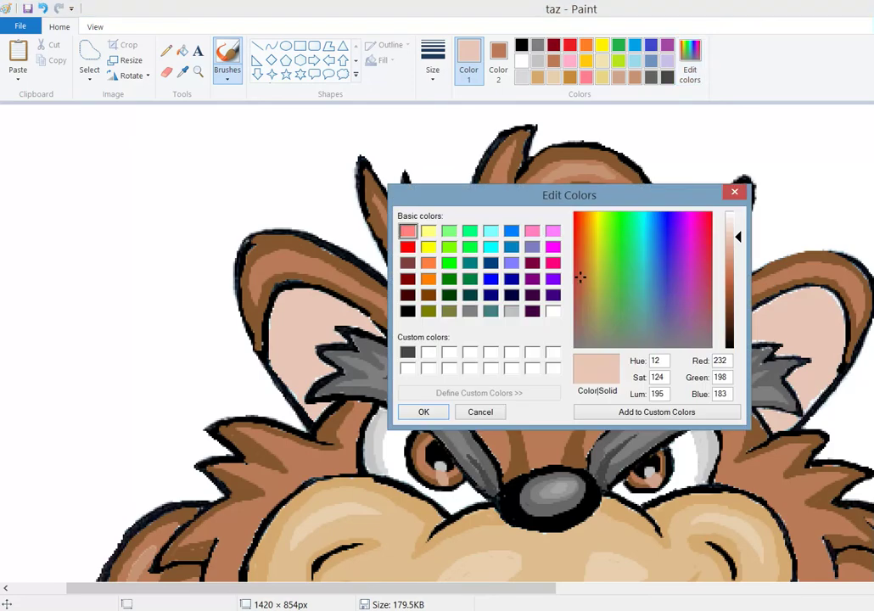
{"action": "left_click_drag", "start_coordinate": [730, 238], "coordinate": [730, 250]}
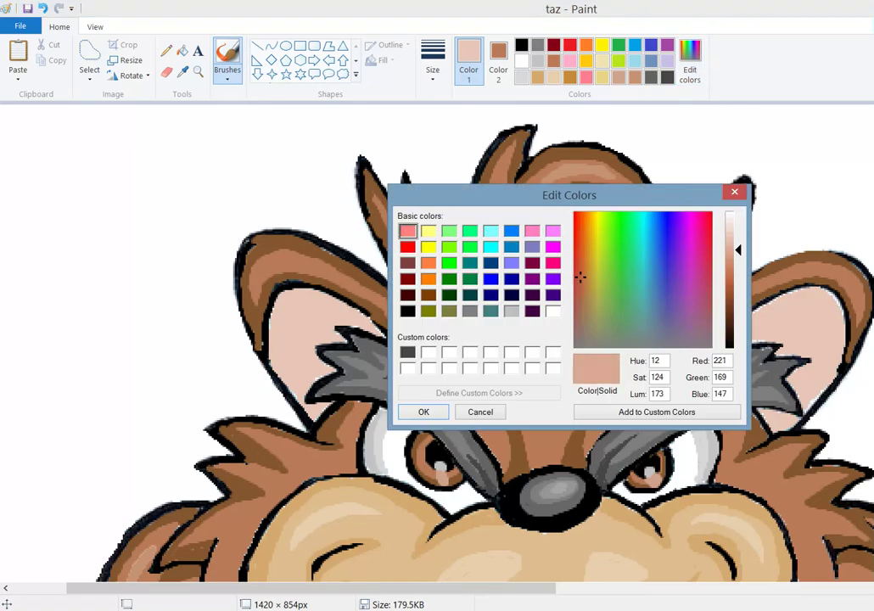
{"action": "left_click", "coordinate": [657, 411]}
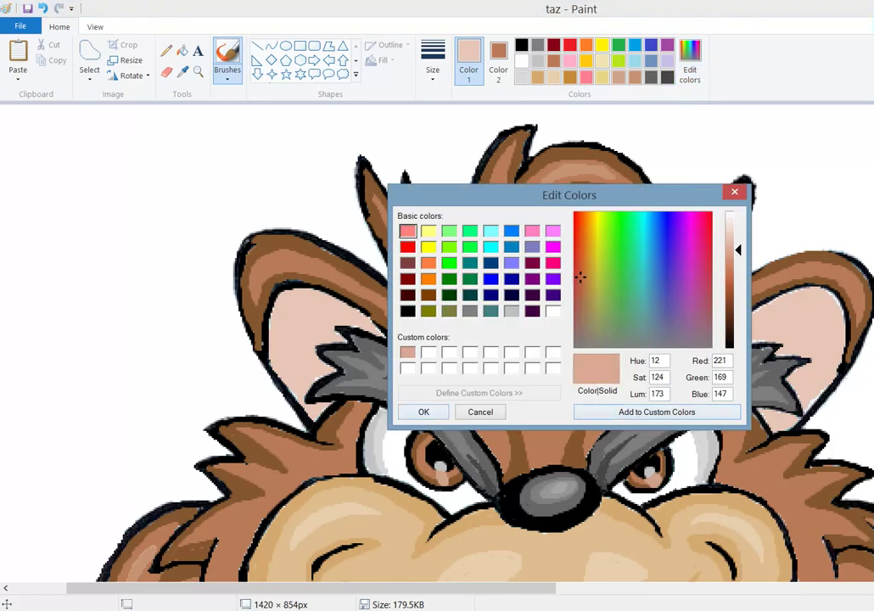
{"action": "key", "text": "Return"}
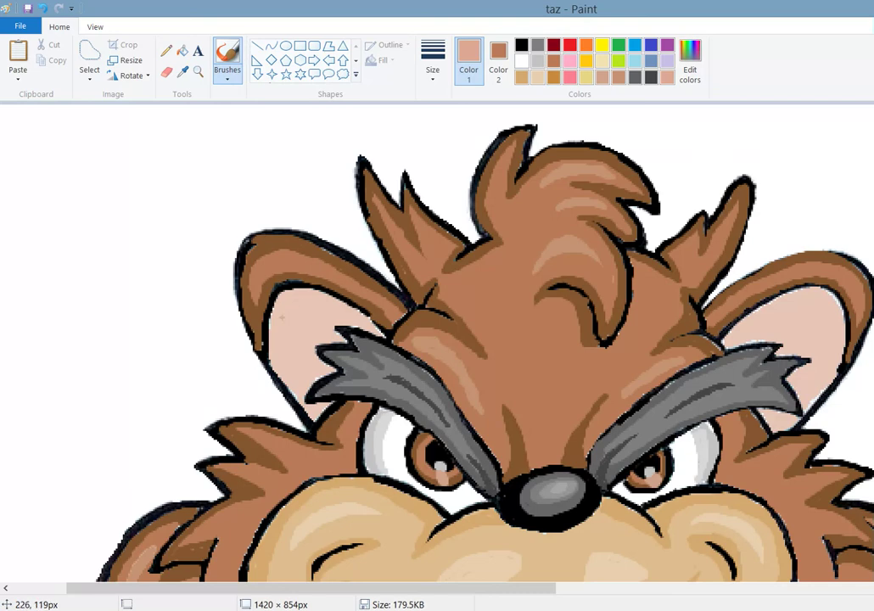
Paint a curved darker pink shadow inside each ear, redoing the stroke in the ear on the drawing's right side.
{"action": "mouse_move", "coordinate": [283, 321]}
{"action": "left_mouse_down"}
{"action": "mouse_move", "coordinate": [302, 311]}
{"action": "mouse_move", "coordinate": [338, 317]}
{"action": "left_mouse_up"}
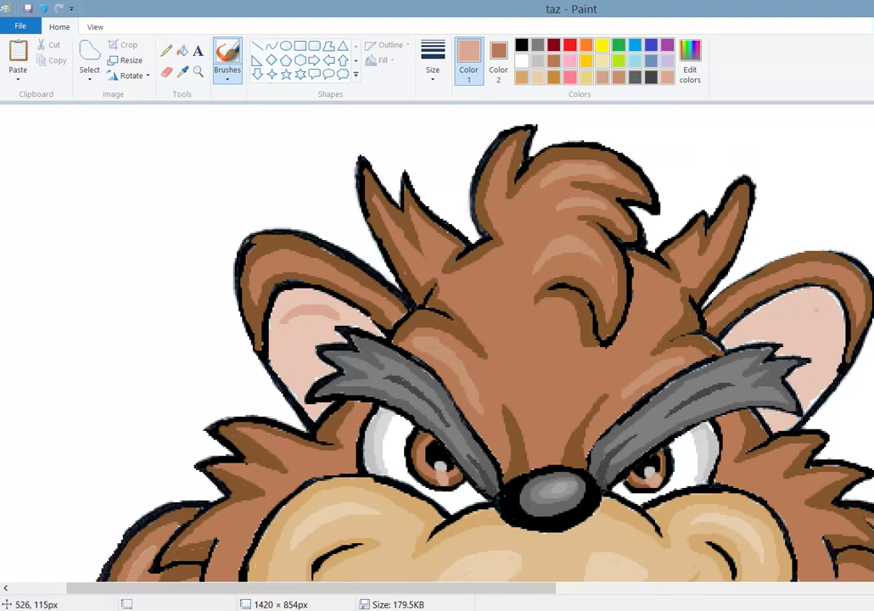
{"action": "mouse_move", "coordinate": [768, 320]}
{"action": "left_mouse_down"}
{"action": "mouse_move", "coordinate": [779, 314]}
{"action": "mouse_move", "coordinate": [791, 321]}
{"action": "left_mouse_up"}
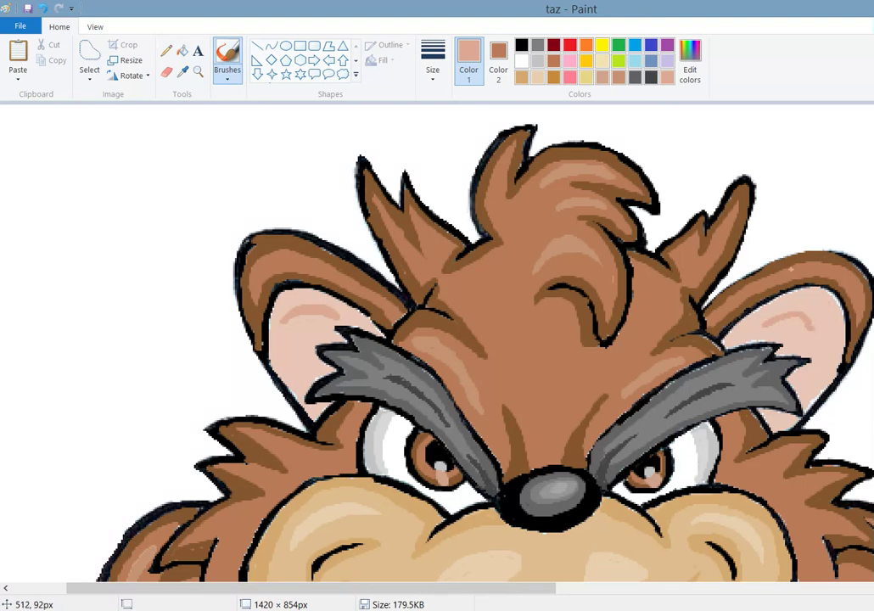
{"action": "key", "text": "ctrl+z"}
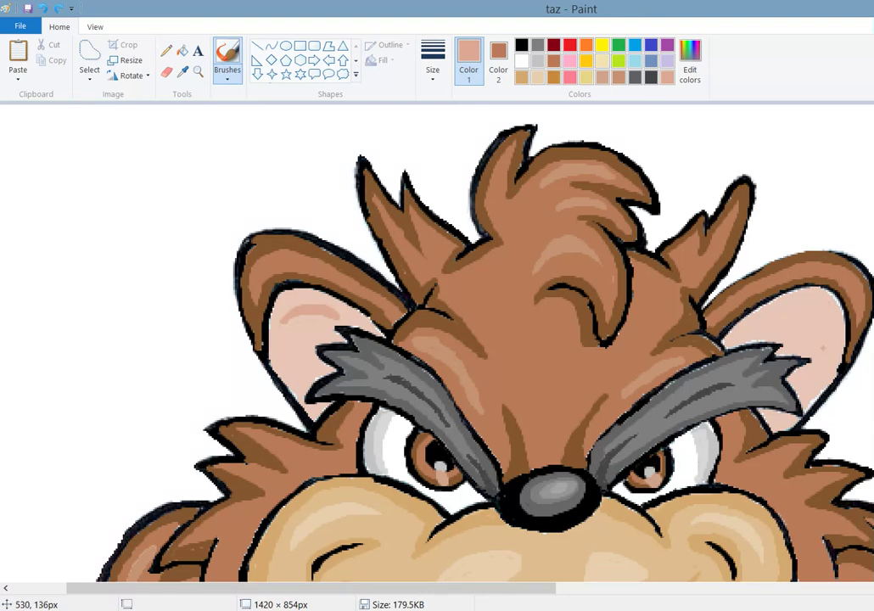
{"action": "key", "text": "ctrl+y"}
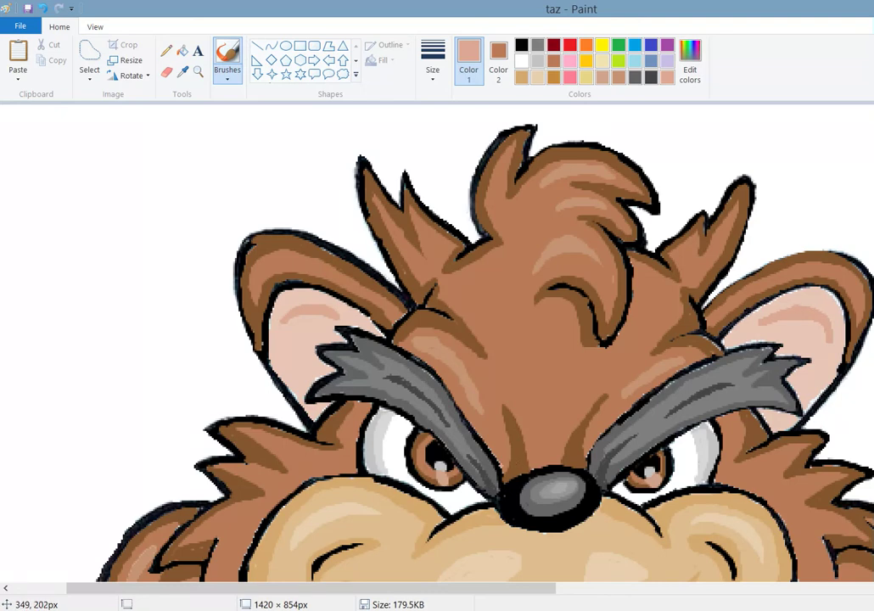
Check the whole drawing at 100%, then retouch the outlines of the left ear and the pointed hair tufts in black.
{"action": "left_click", "coordinate": [95, 27]}
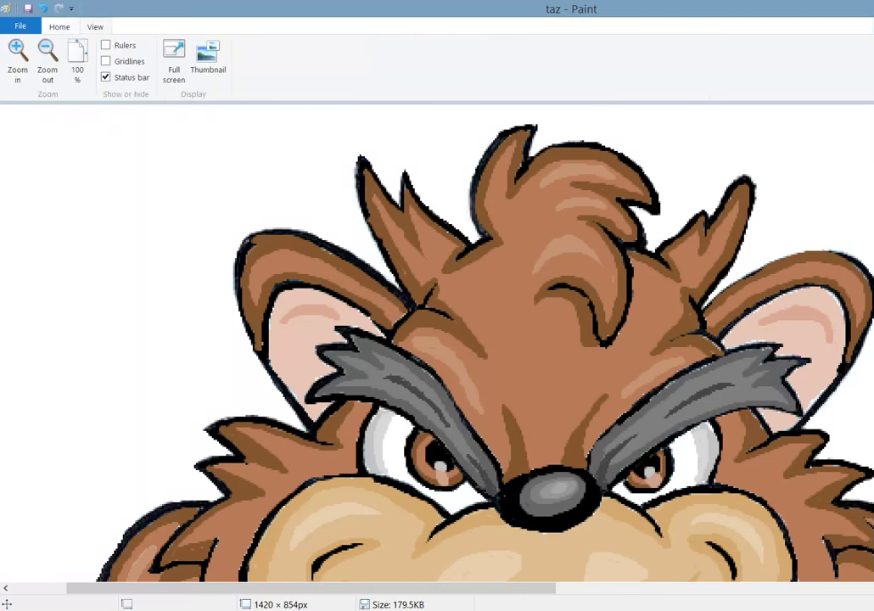
{"action": "left_click", "coordinate": [78, 64]}
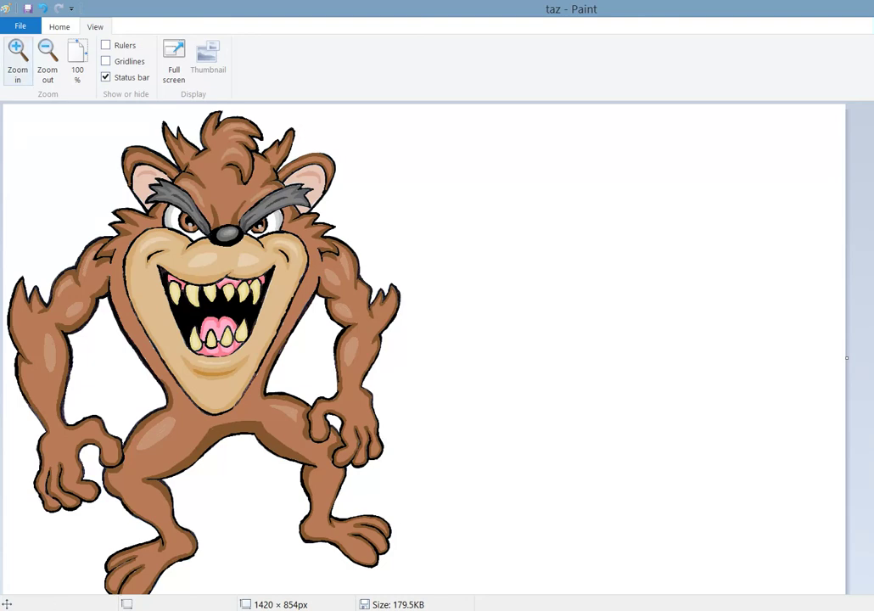
{"action": "left_click", "coordinate": [17, 55]}
{"action": "left_click", "coordinate": [17, 55]}
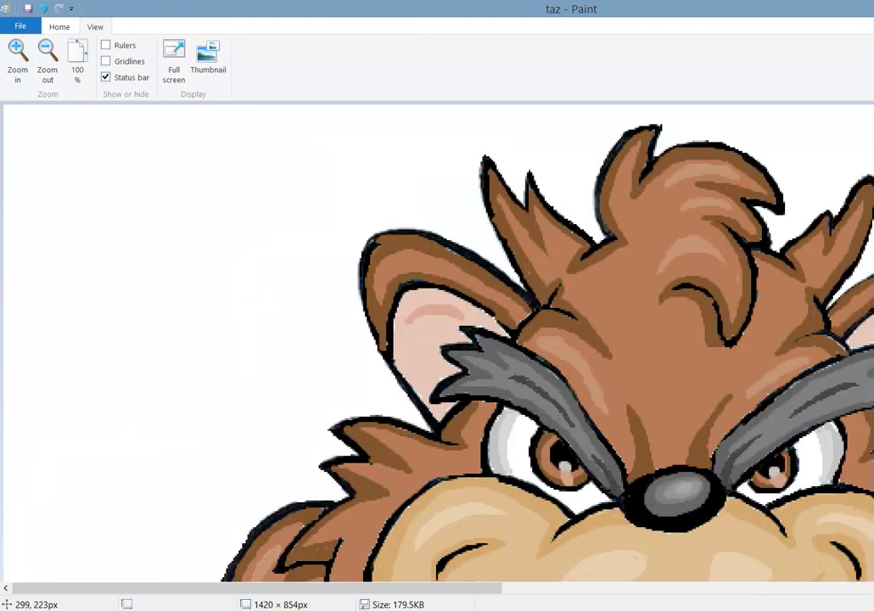
{"action": "left_click", "coordinate": [60, 27]}
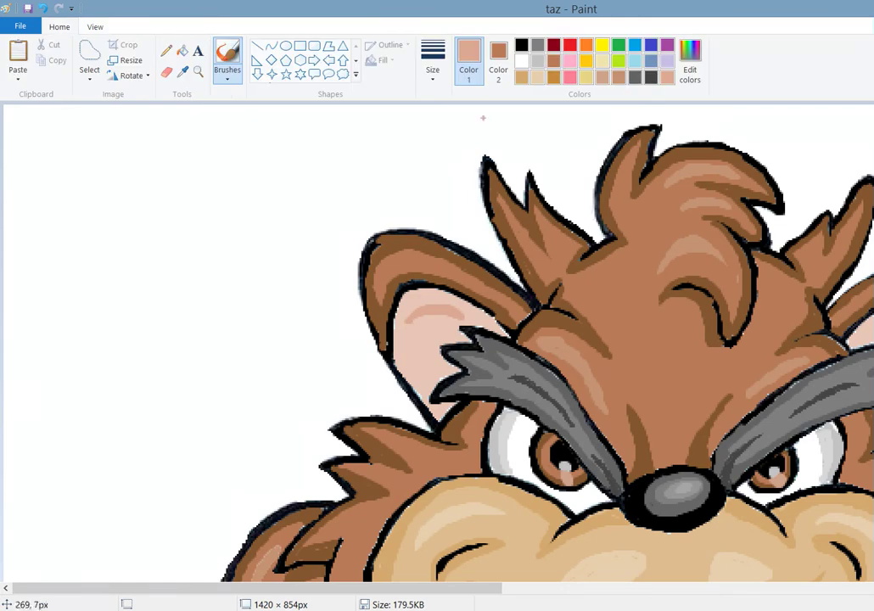
{"action": "left_click", "coordinate": [521, 44]}
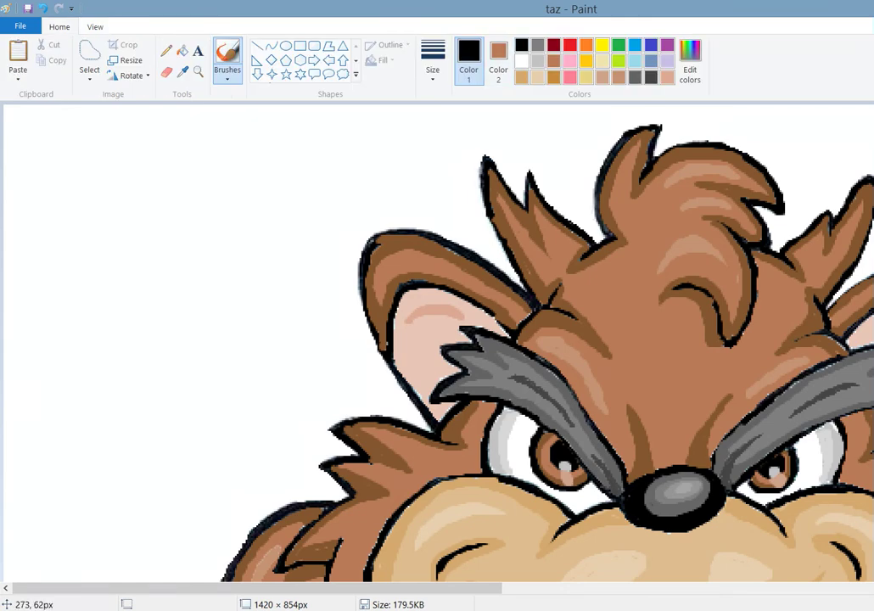
{"action": "left_click_drag", "start_coordinate": [389, 173], "coordinate": [405, 202]}
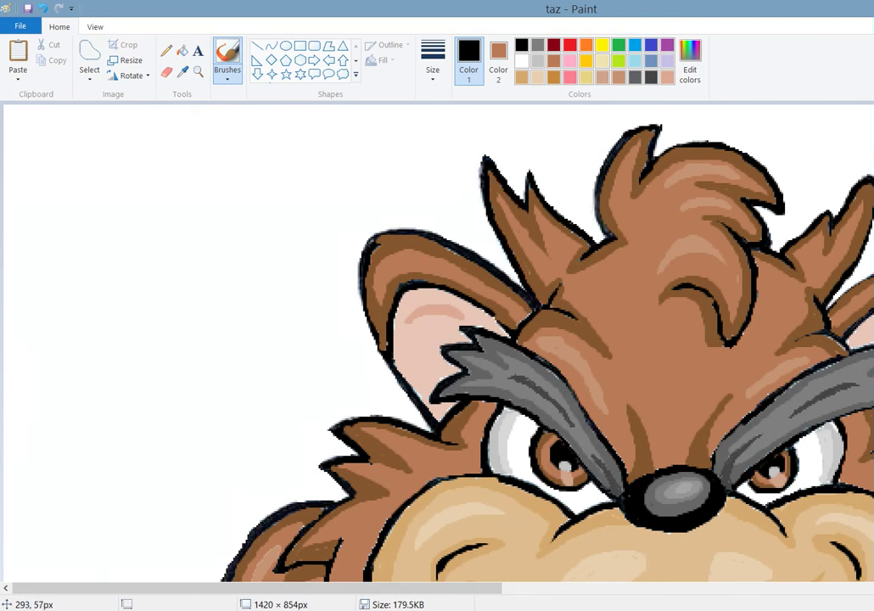
{"action": "mouse_move", "coordinate": [423, 163]}
{"action": "left_mouse_down"}
{"action": "mouse_move", "coordinate": [426, 136]}
{"action": "mouse_move", "coordinate": [433, 160]}
{"action": "mouse_move", "coordinate": [459, 177]}
{"action": "left_mouse_up"}
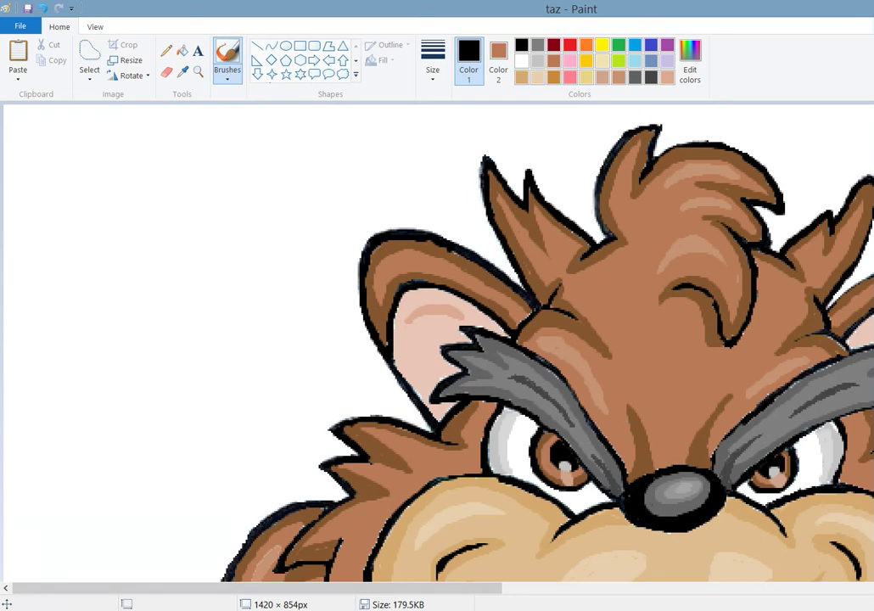
Retouch the outer outline of the ear on the drawing's right side in black.
{"action": "left_click_drag", "start_coordinate": [429, 588], "coordinate": [447, 588]}
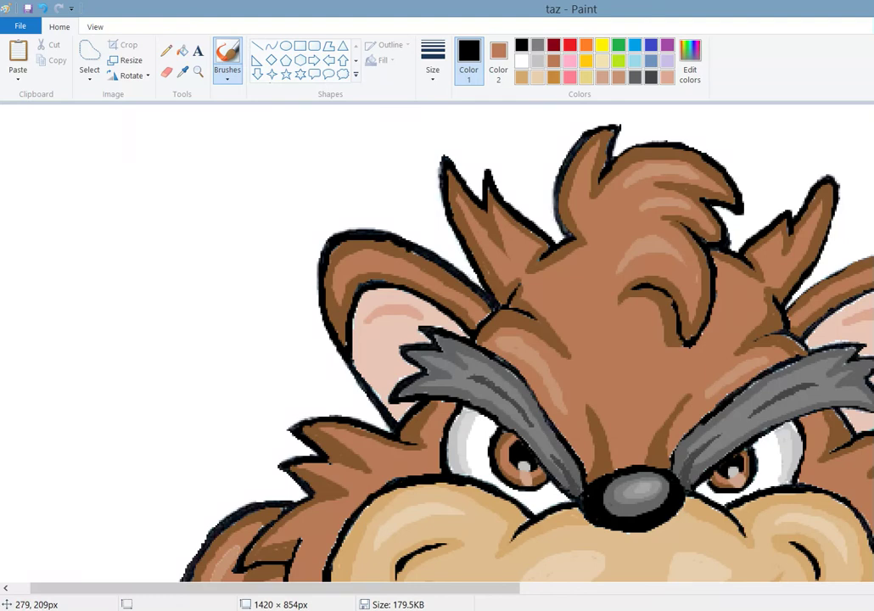
{"action": "left_click", "coordinate": [182, 72]}
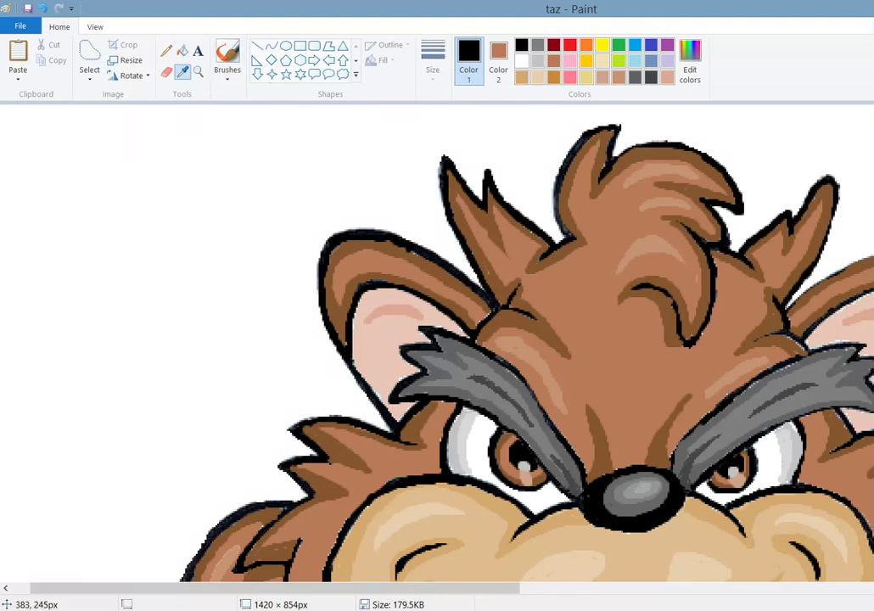
{"action": "left_click", "coordinate": [304, 509]}
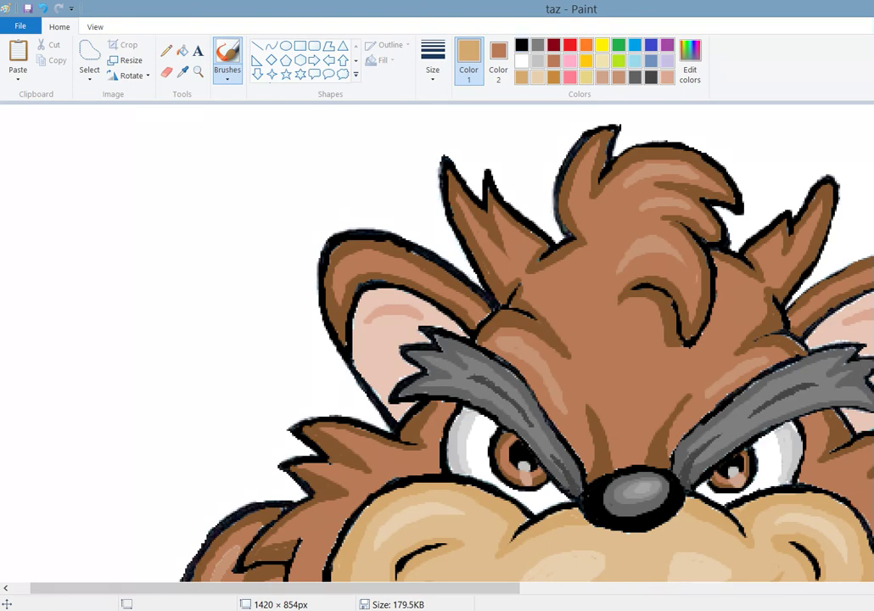
{"action": "scroll", "coordinate": [437, 340], "scroll_direction": "right", "scroll_amount": 5}
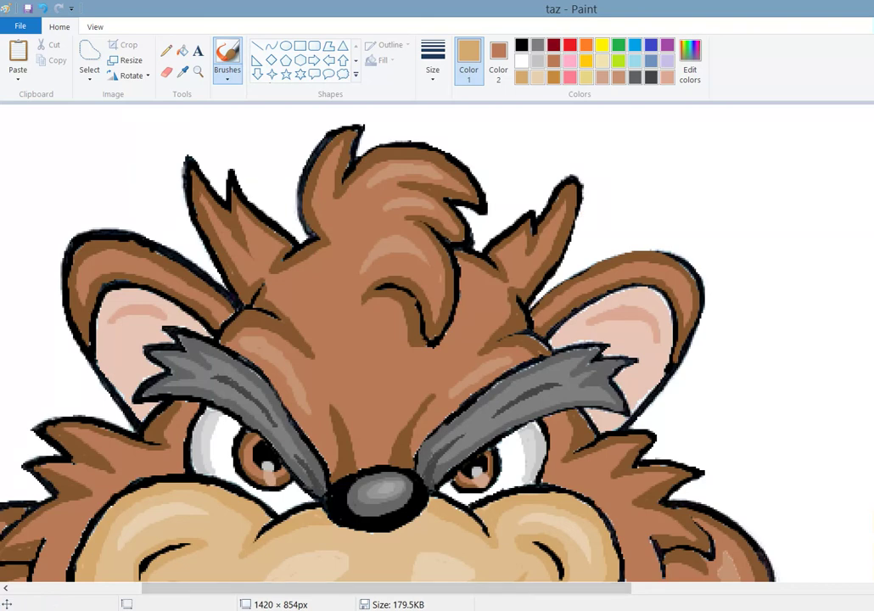
{"action": "left_click", "coordinate": [521, 44]}
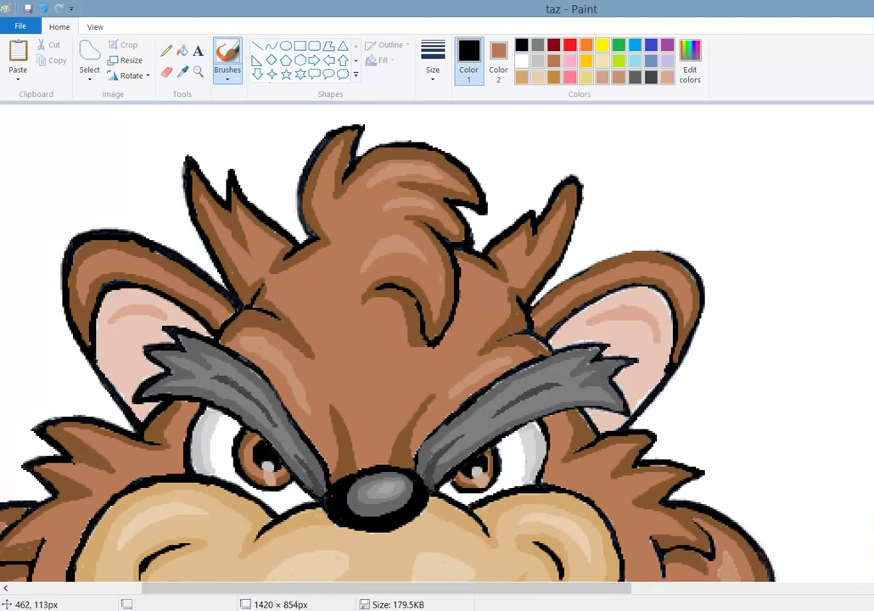
{"action": "left_click_drag", "start_coordinate": [427, 245], "coordinate": [466, 173]}
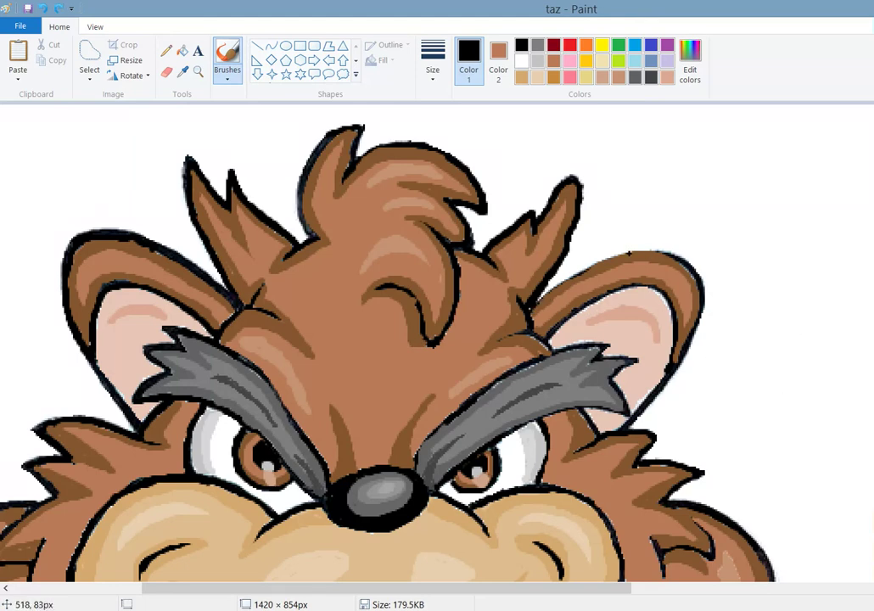
{"action": "left_click_drag", "start_coordinate": [628, 253], "coordinate": [672, 255]}
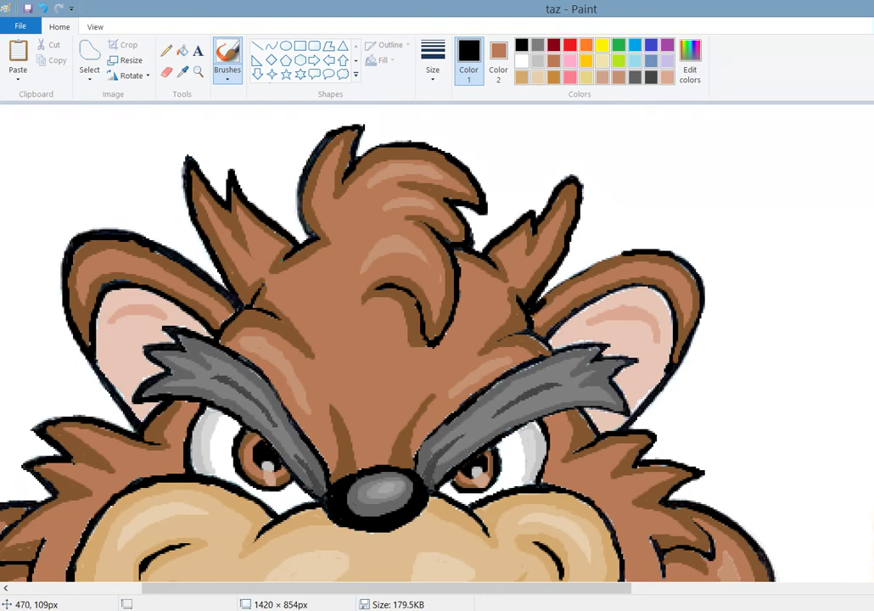
{"action": "left_click_drag", "start_coordinate": [442, 239], "coordinate": [490, 209]}
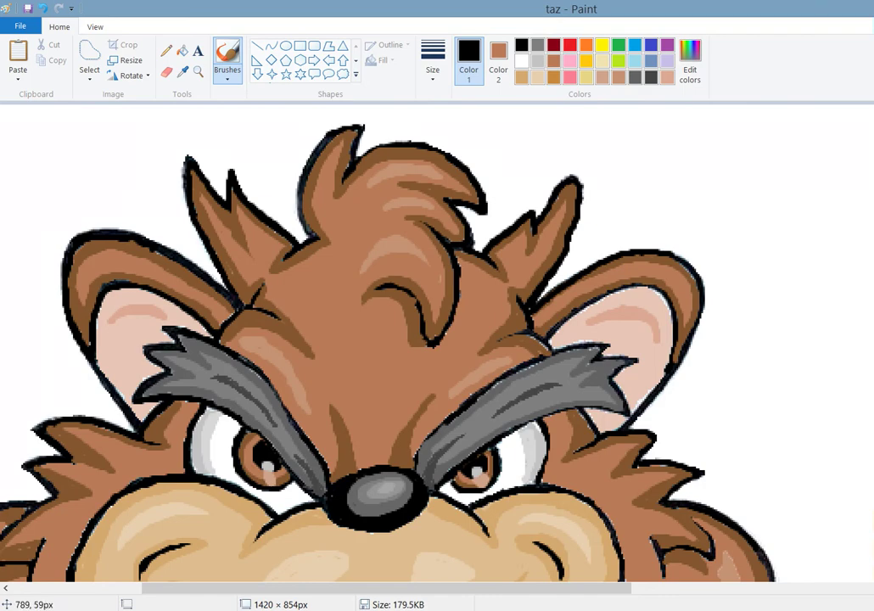
{"action": "scroll", "coordinate": [437, 339], "scroll_direction": "down", "scroll_amount": 10}
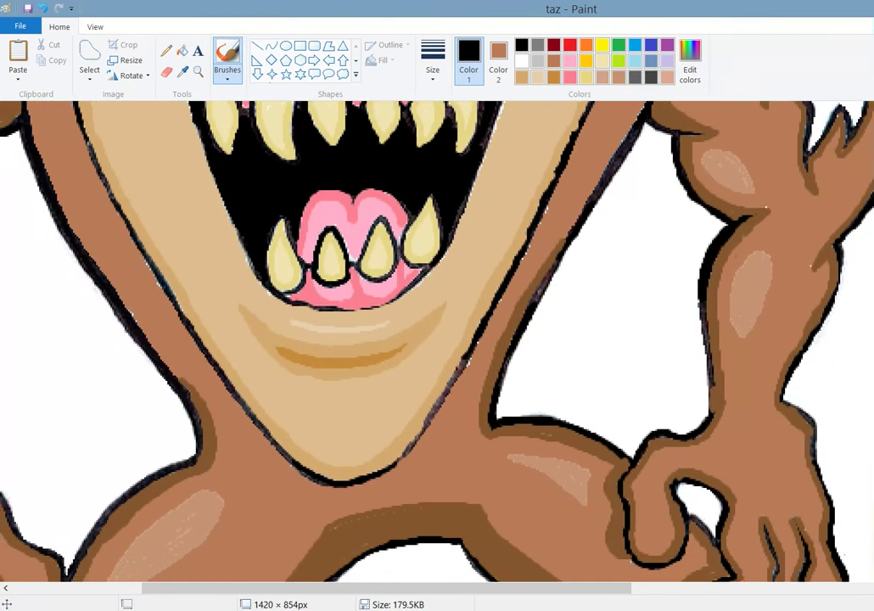
{"action": "scroll", "coordinate": [573, 194], "scroll_direction": "down", "scroll_amount": 5}
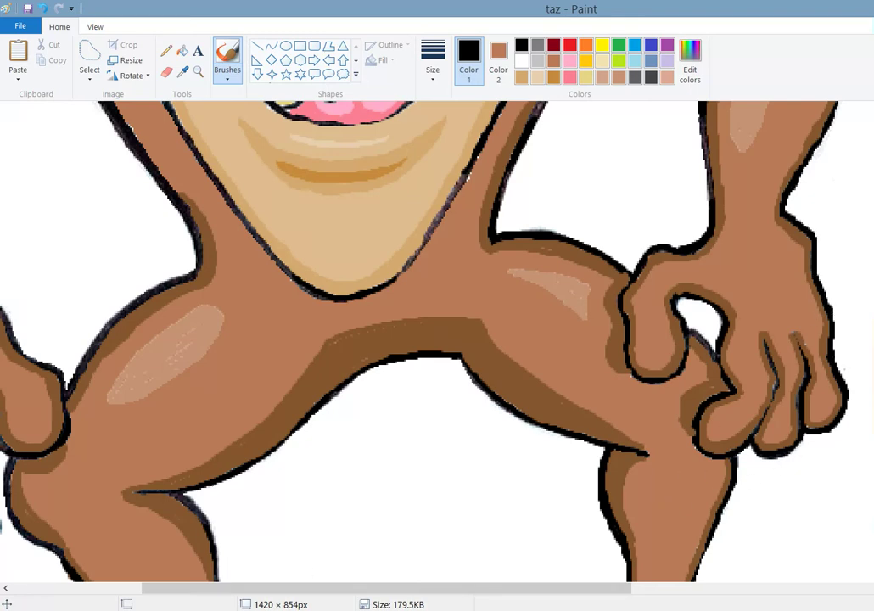
{"action": "scroll", "coordinate": [437, 339], "scroll_direction": "down", "scroll_amount": 5}
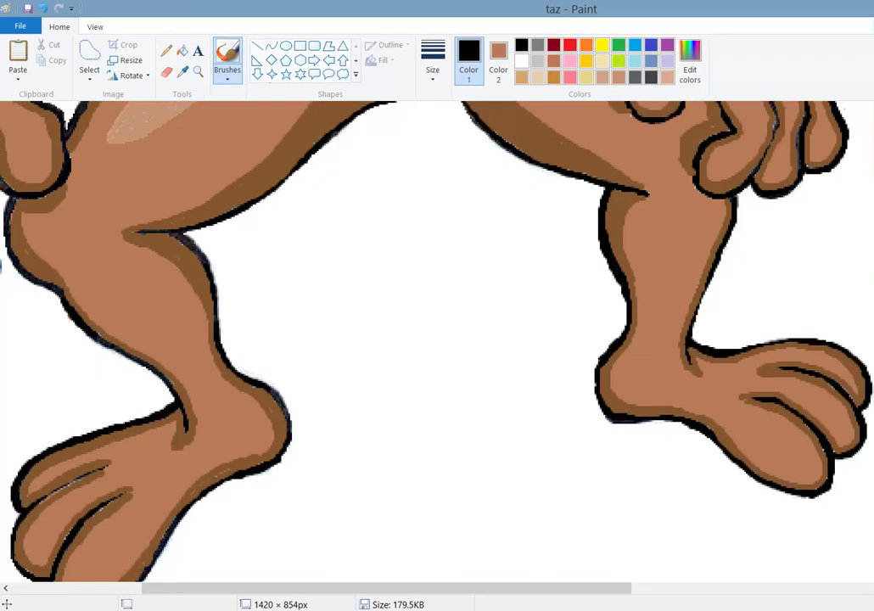
{"action": "scroll", "coordinate": [437, 340], "scroll_direction": "up", "scroll_amount": 7}
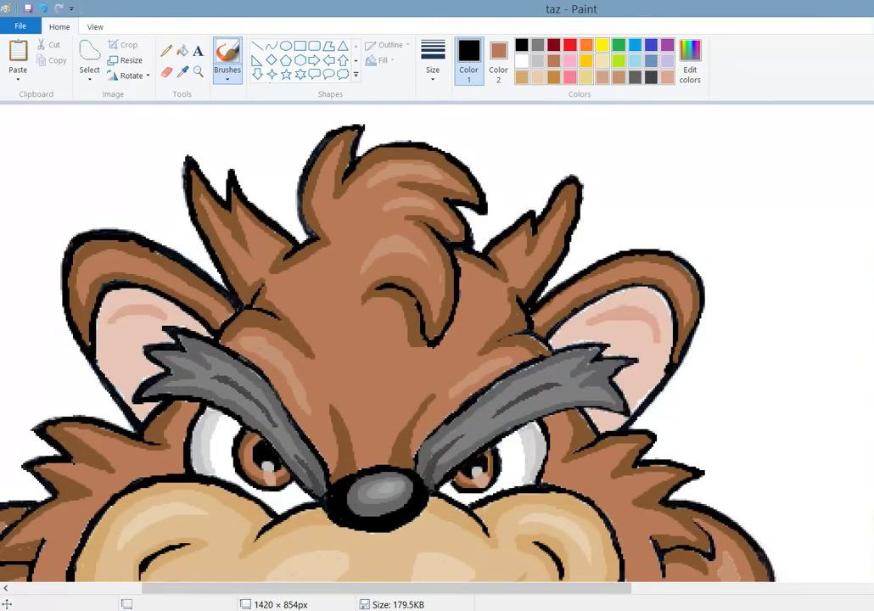
Trim the empty white area beside the figure by narrowing the canvas to 752 × 854 px.
{"action": "left_click", "coordinate": [95, 26]}
{"action": "left_click", "coordinate": [48, 53]}
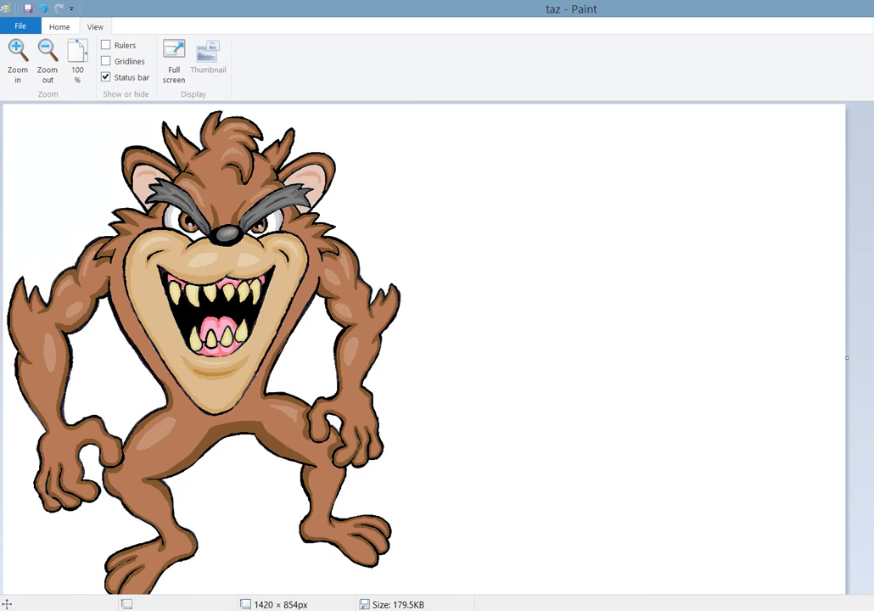
{"action": "left_click_drag", "start_coordinate": [846, 357], "coordinate": [451, 357]}
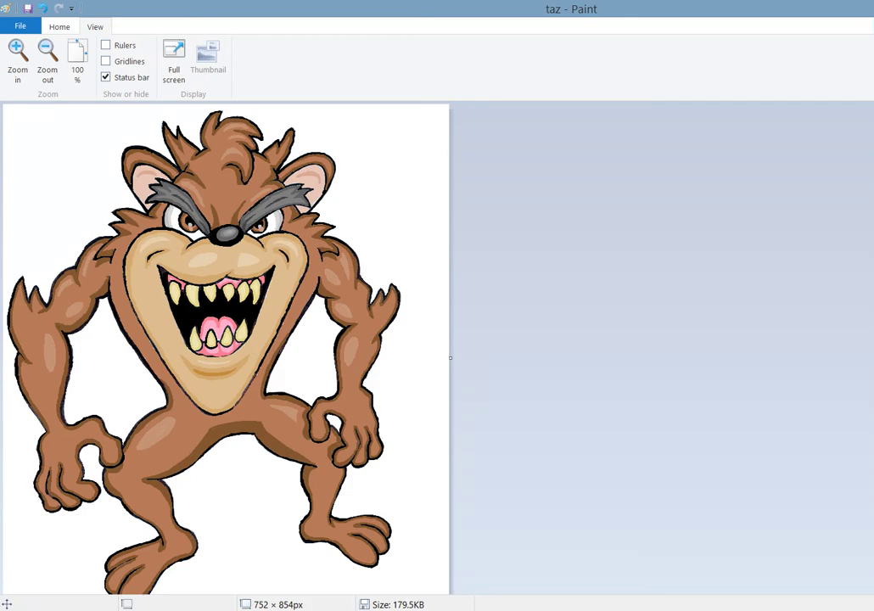
Retouch the lower-leg and heel outlines of the leg on the drawing's right side in black, then check the drawing at 100%.
{"action": "left_click", "coordinate": [17, 53]}
{"action": "left_click", "coordinate": [17, 52]}
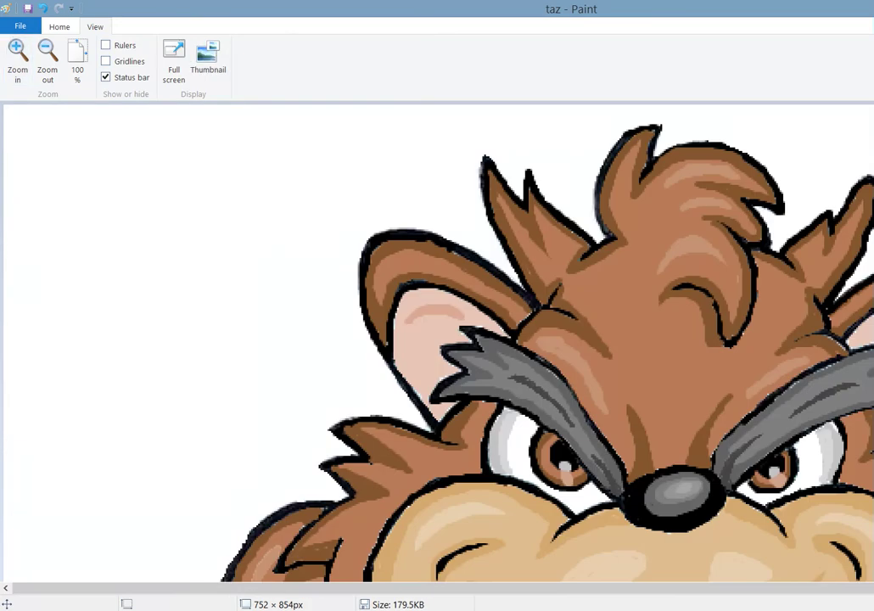
{"action": "scroll", "coordinate": [653, 507], "scroll_direction": "down", "scroll_amount": 10}
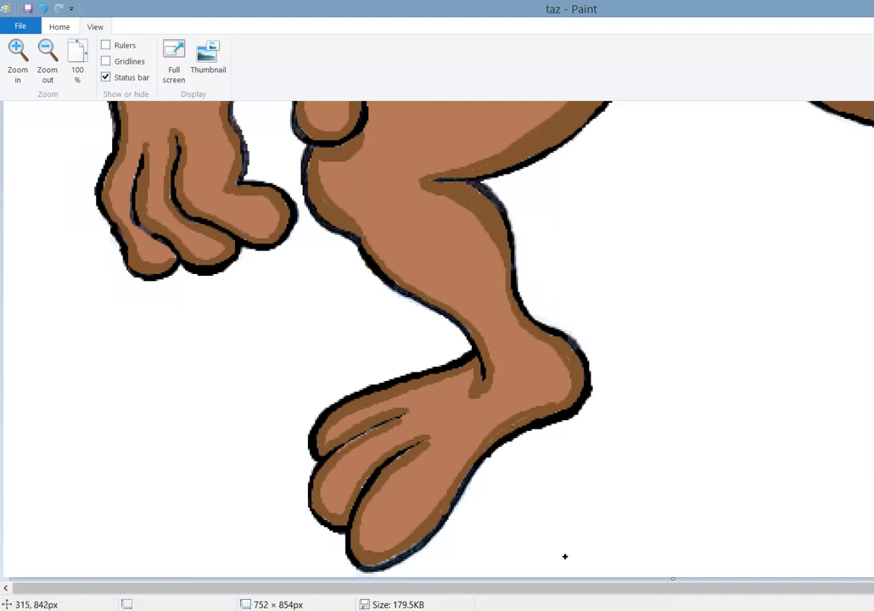
{"action": "left_click_drag", "start_coordinate": [416, 588], "coordinate": [596, 587]}
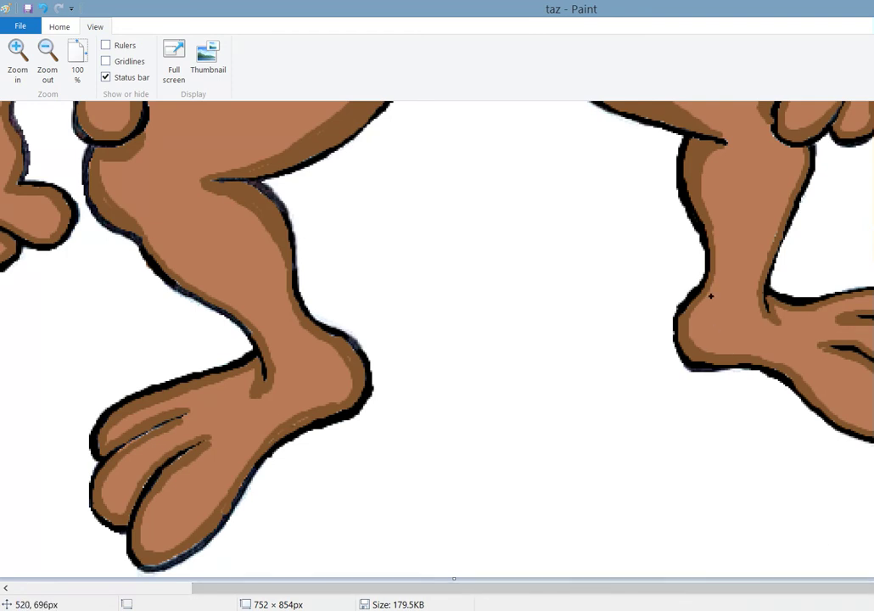
{"action": "left_click_drag", "start_coordinate": [698, 248], "coordinate": [695, 253]}
{"action": "key", "text": "ctrl+z"}
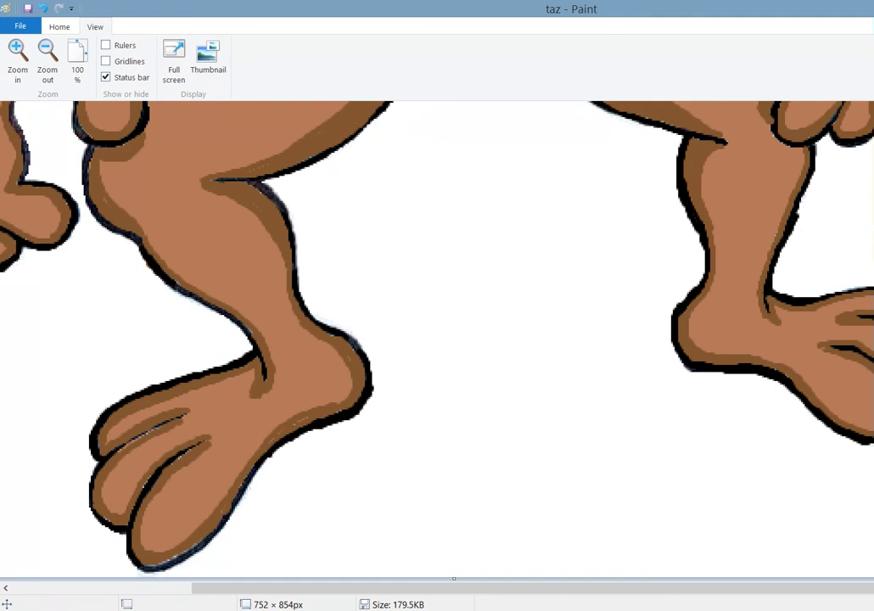
{"action": "left_click", "coordinate": [77, 61]}
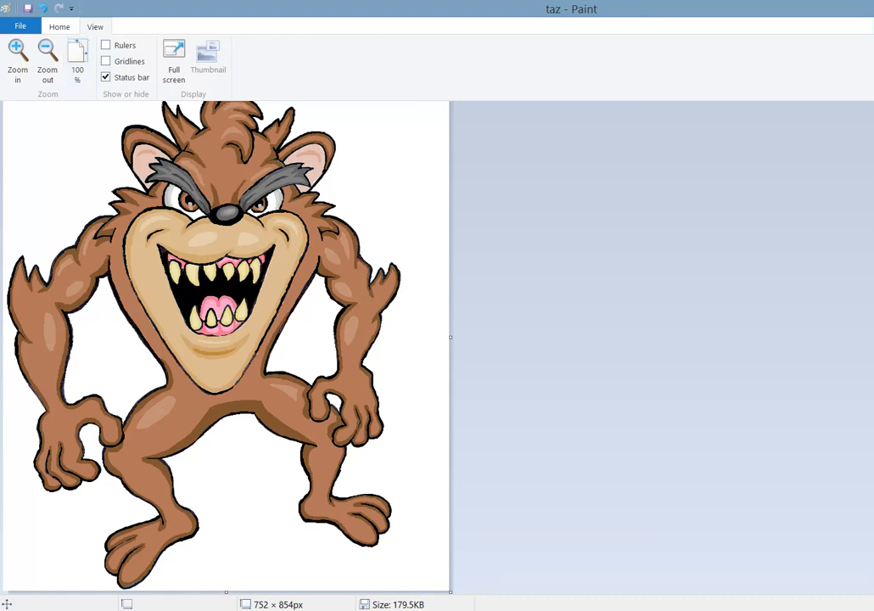
{"action": "scroll", "coordinate": [225, 347], "scroll_direction": "up", "scroll_amount": 1}
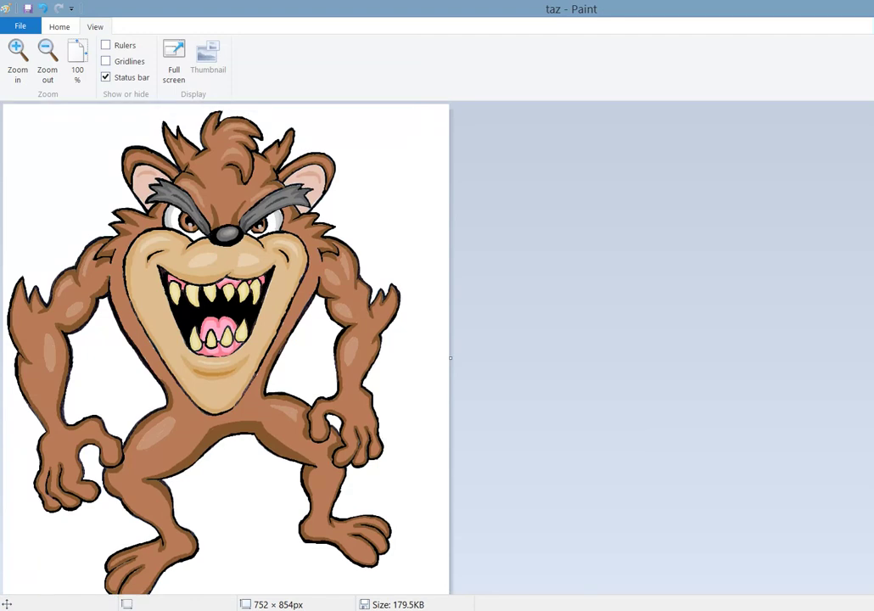